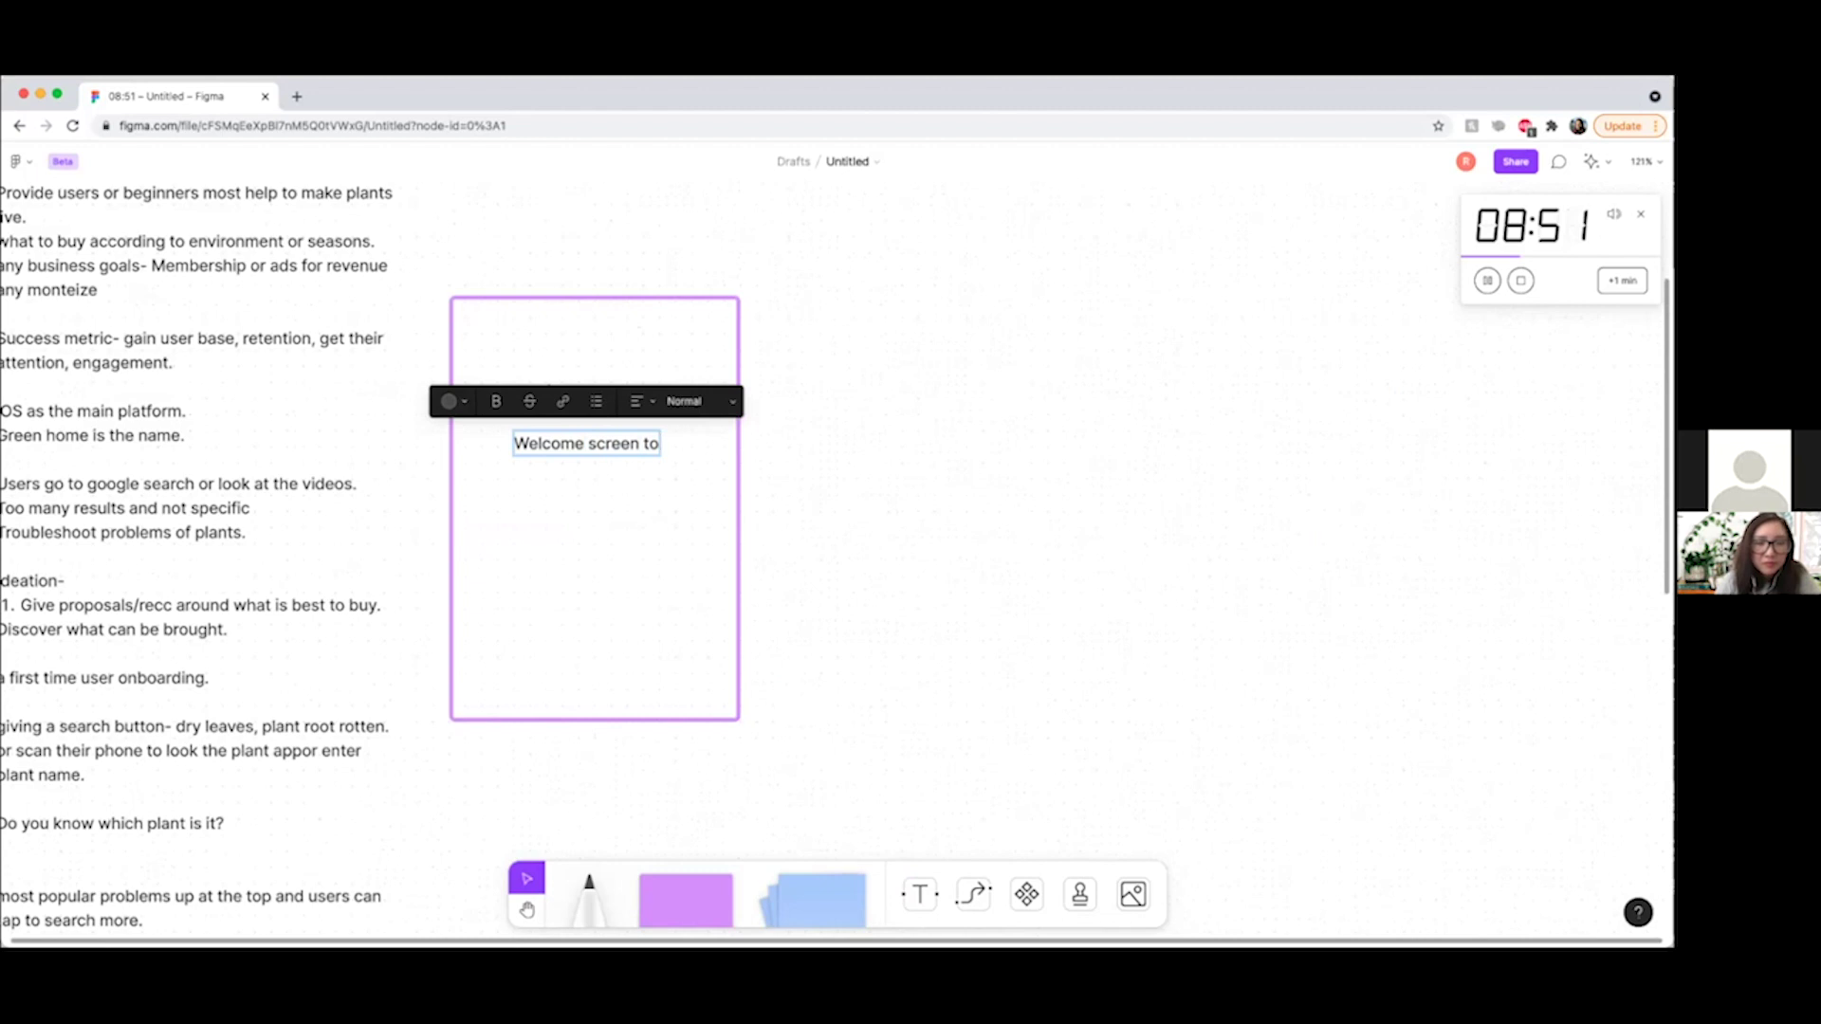
Complete the label as "Welcome screen to Green Home" and centre it inside the purple frame.
key("BackSpace")
type("n HOm")
key("BackSpace")
key("BackSpace")
type("ome")
key("Escape")
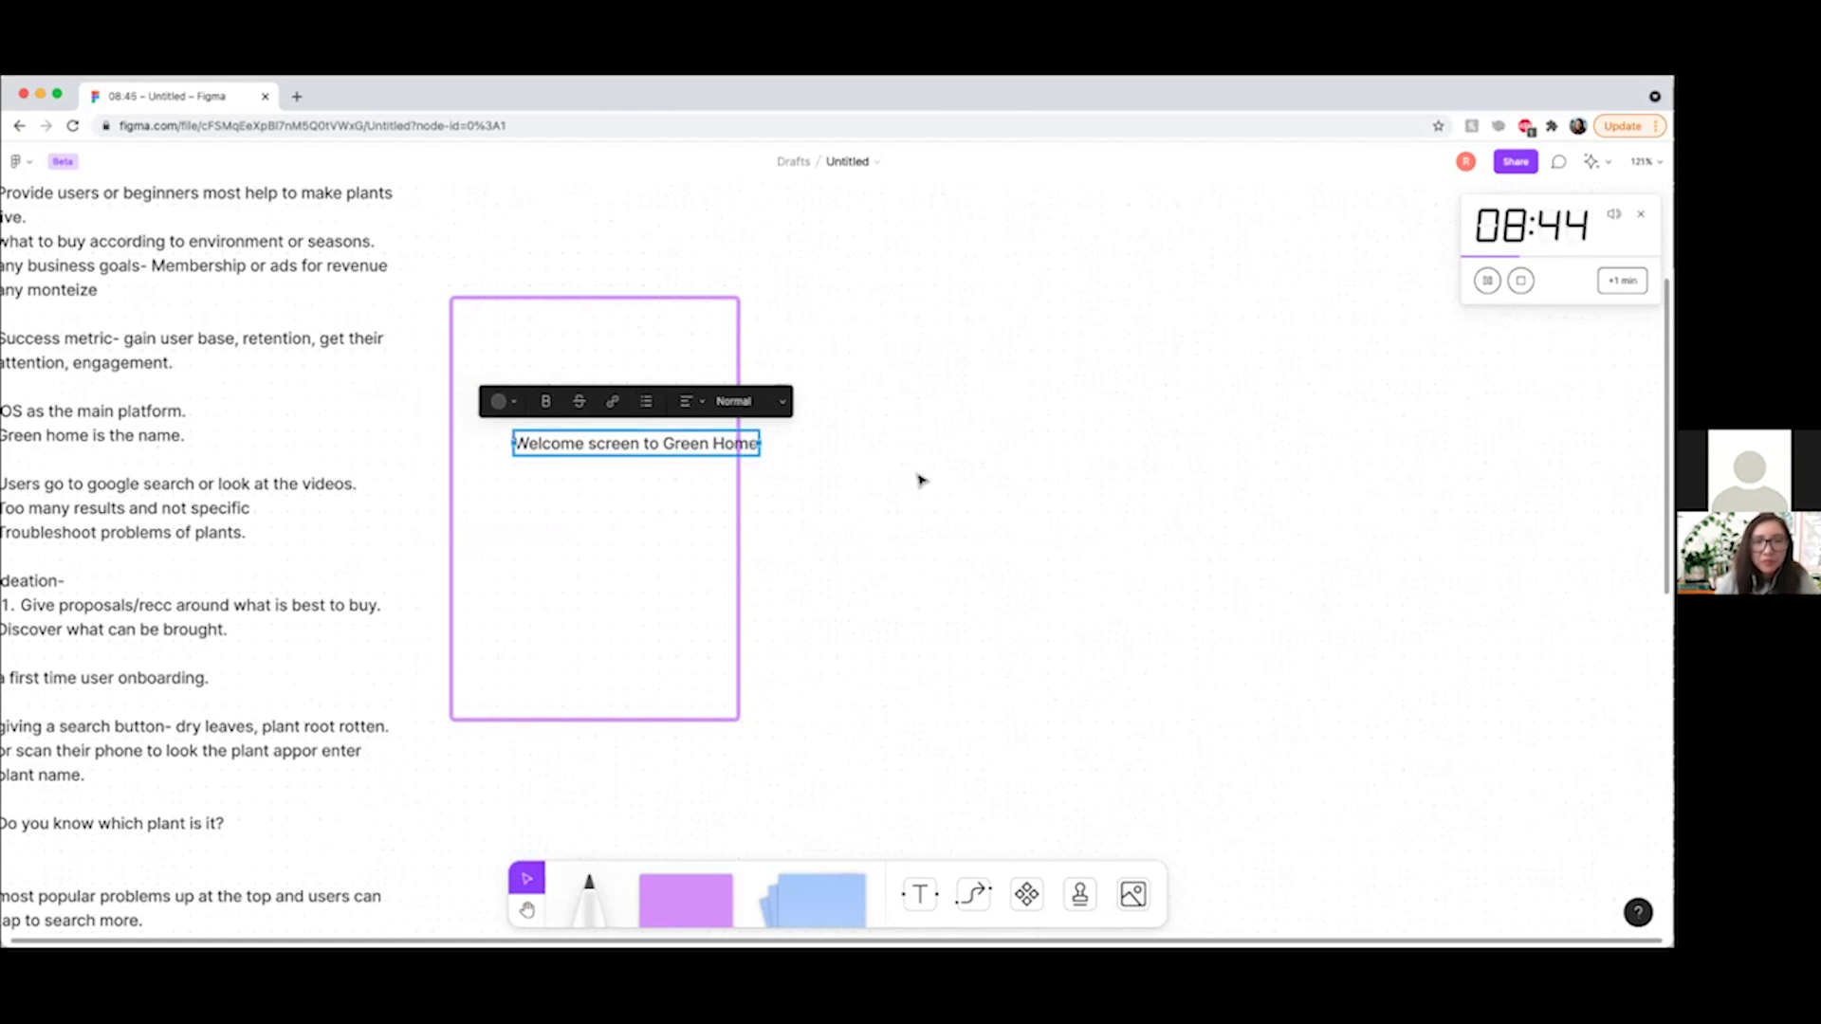
left_click_drag(663, 452, 630, 479)
Duplicate the welcome screen's empty purple frame and place the copy beside the original.
left_click(652, 296)
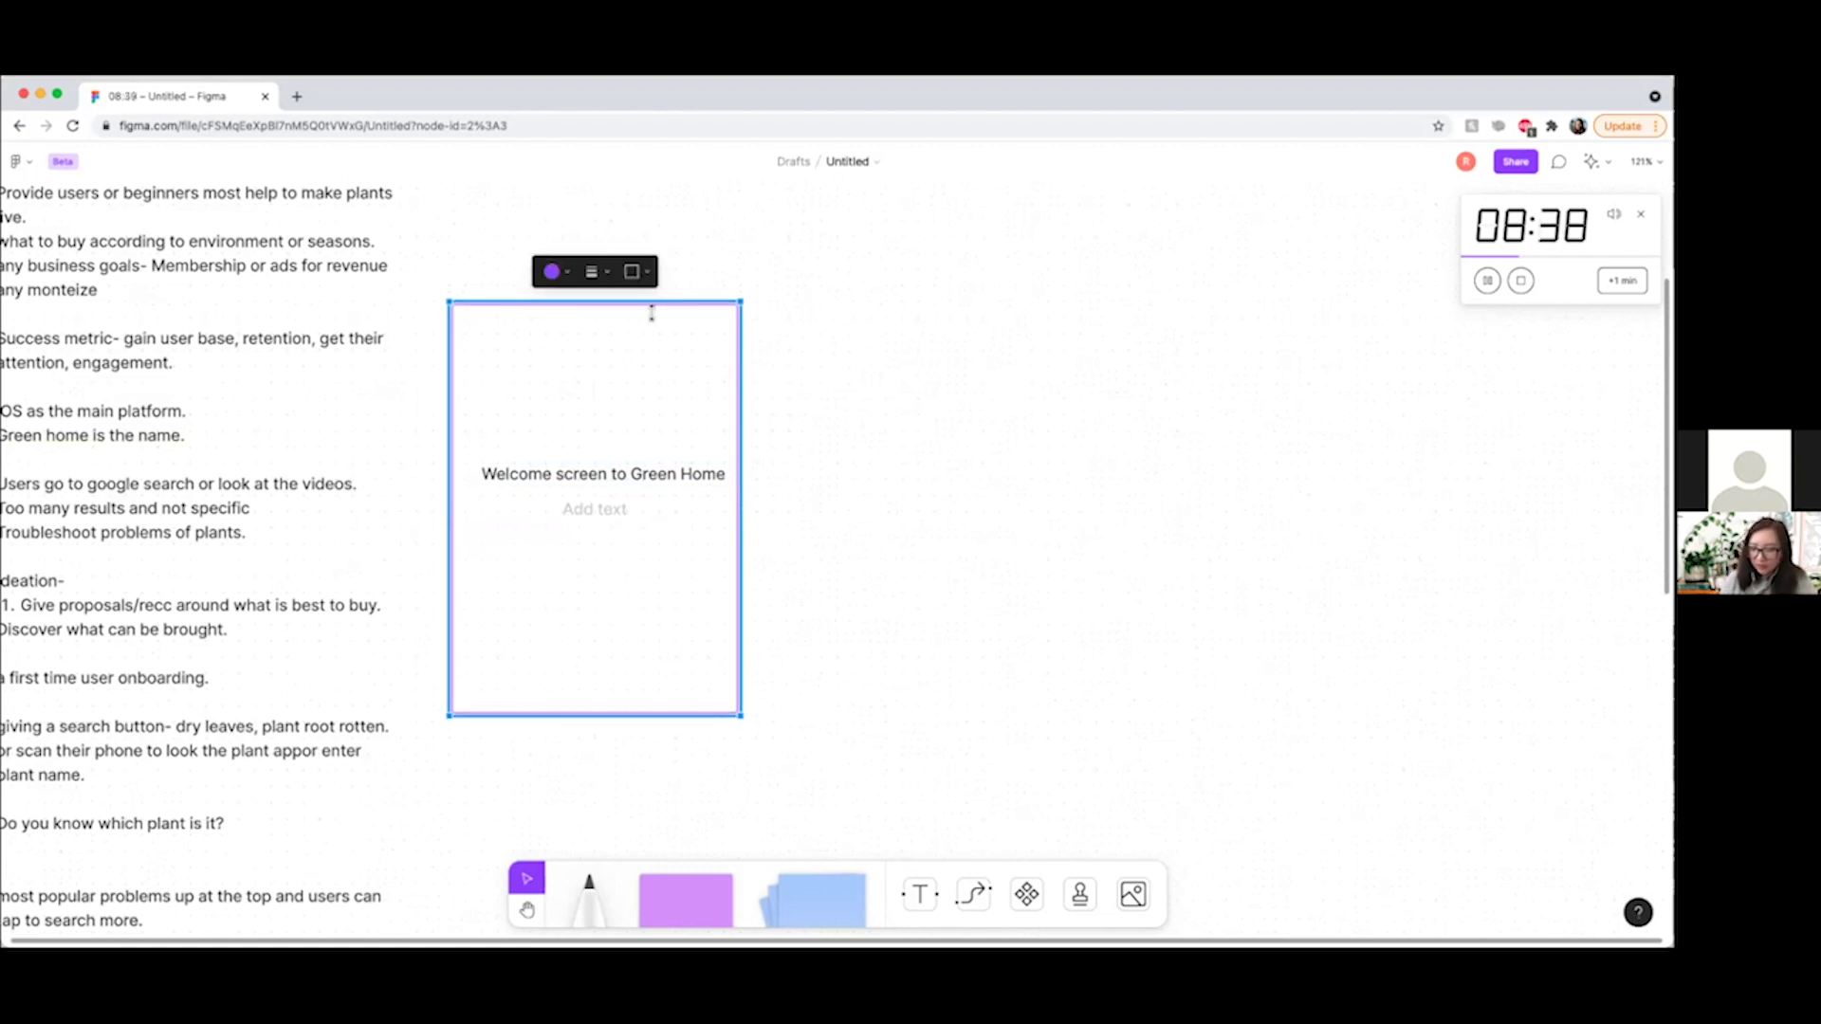
left_click_drag(642, 333, 989, 333)
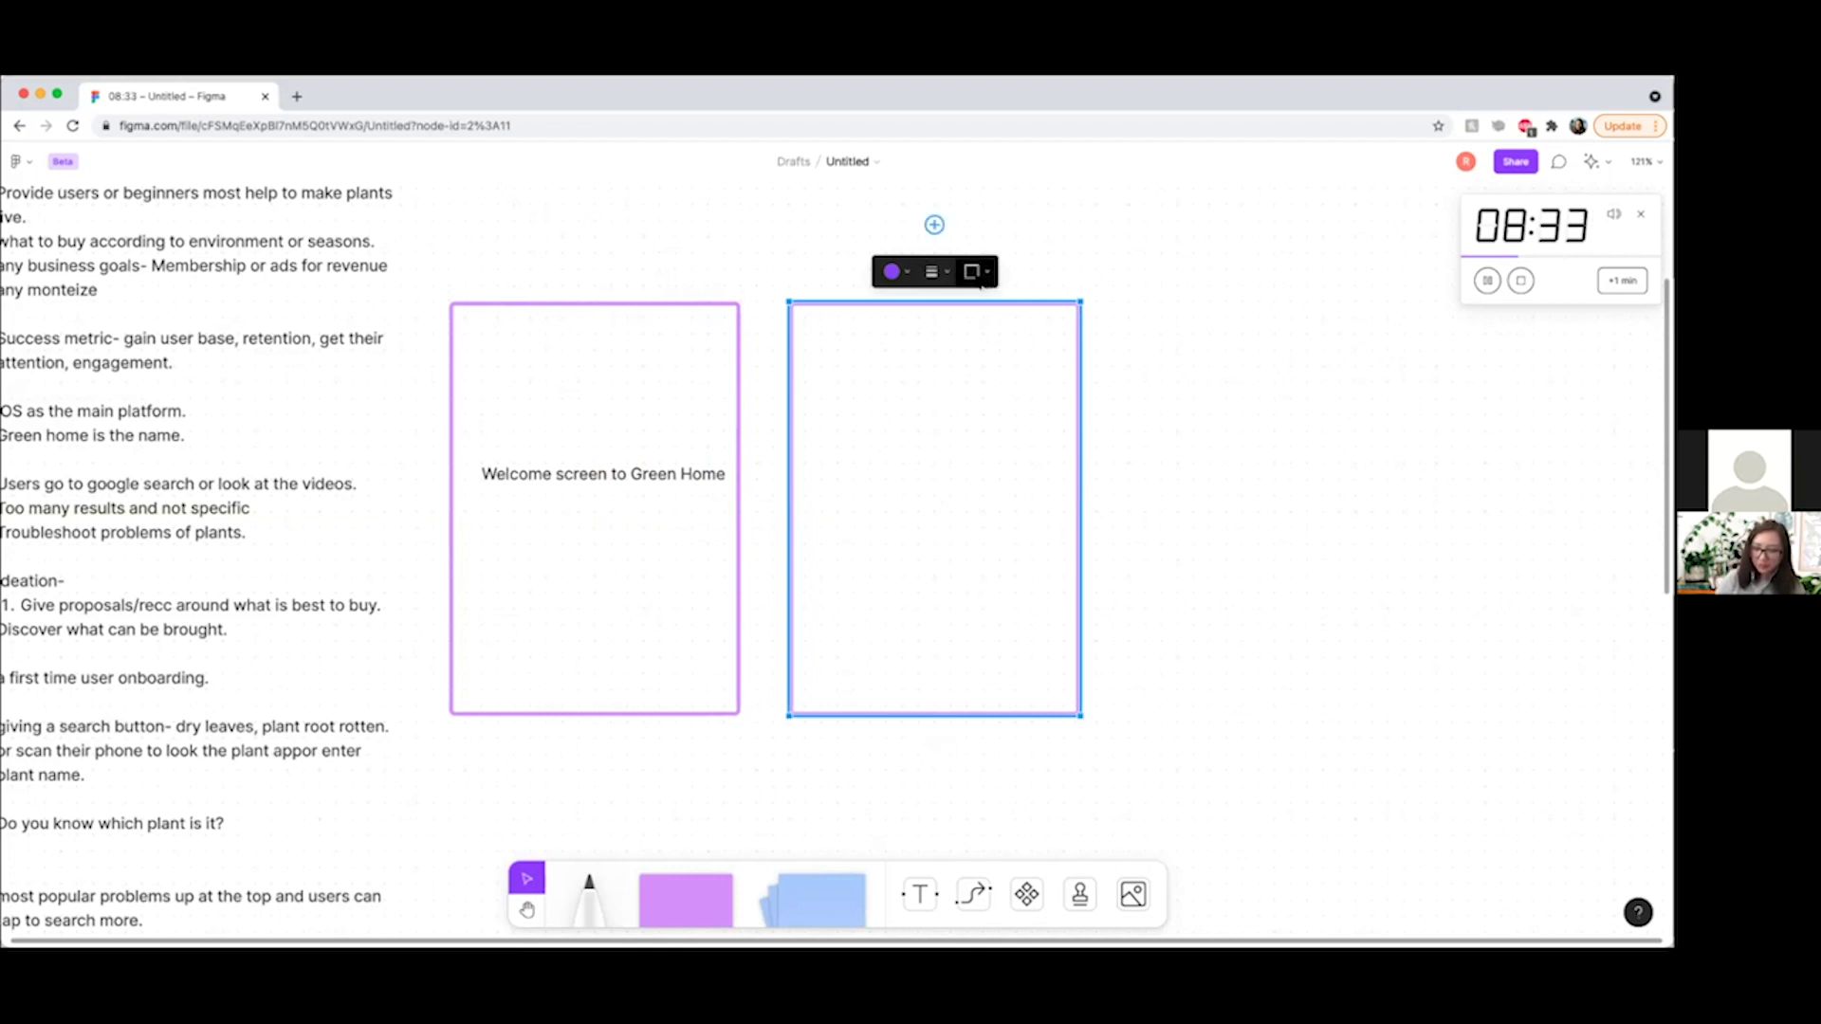
Add the text "Educational sliders about the app-" inside the second frame and widen its text box slightly.
key("t")
left_click(854, 409)
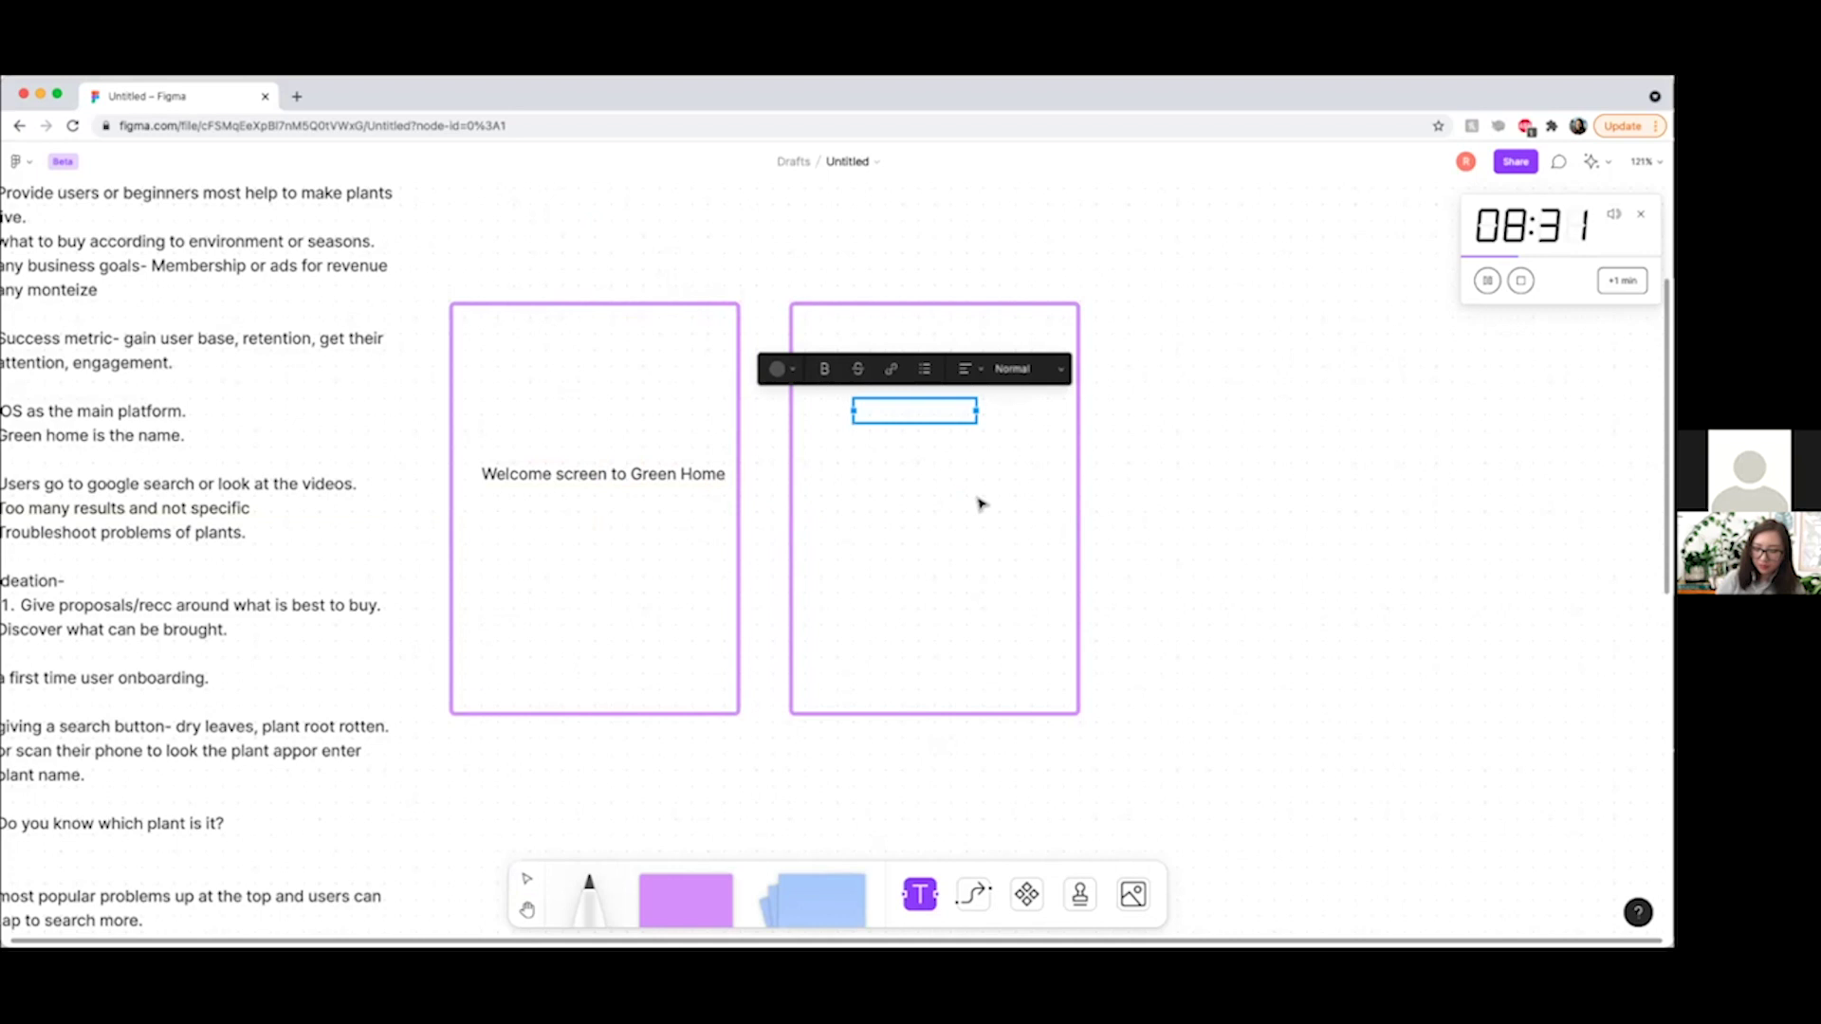
type("Educat")
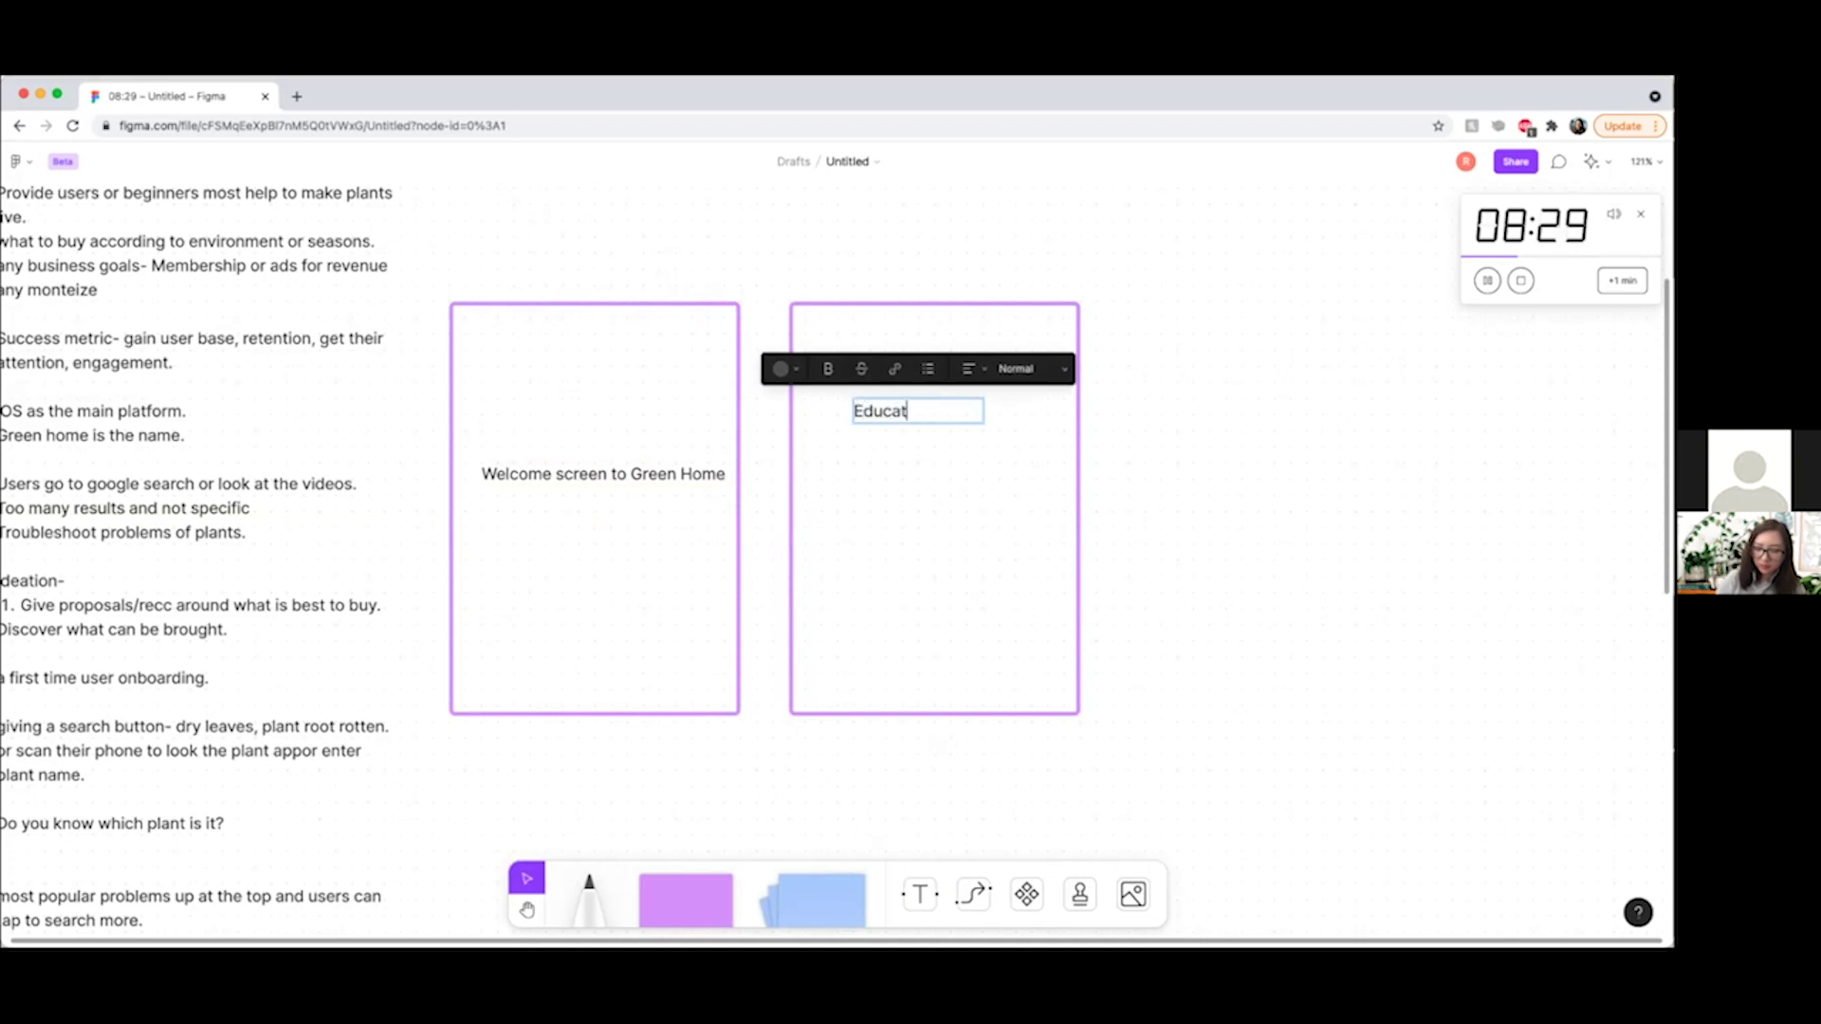
type("ion")
key("BackSpace")
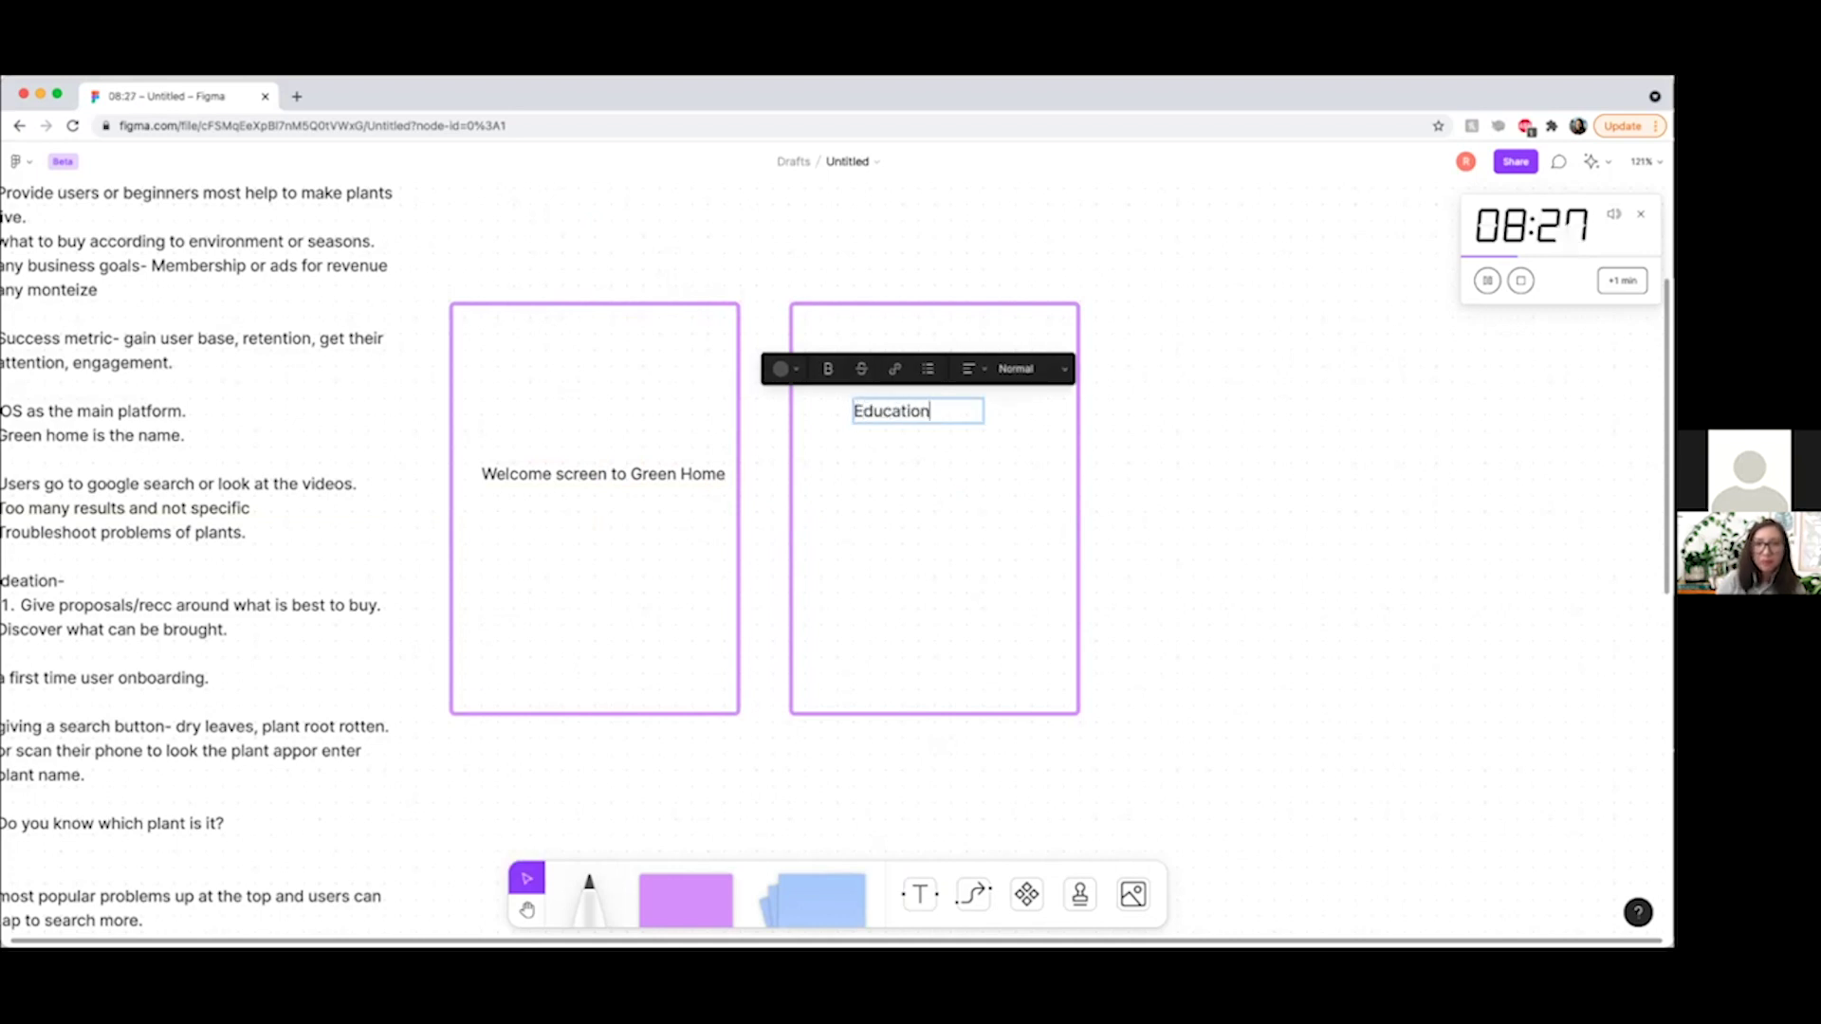
type("al sliders")
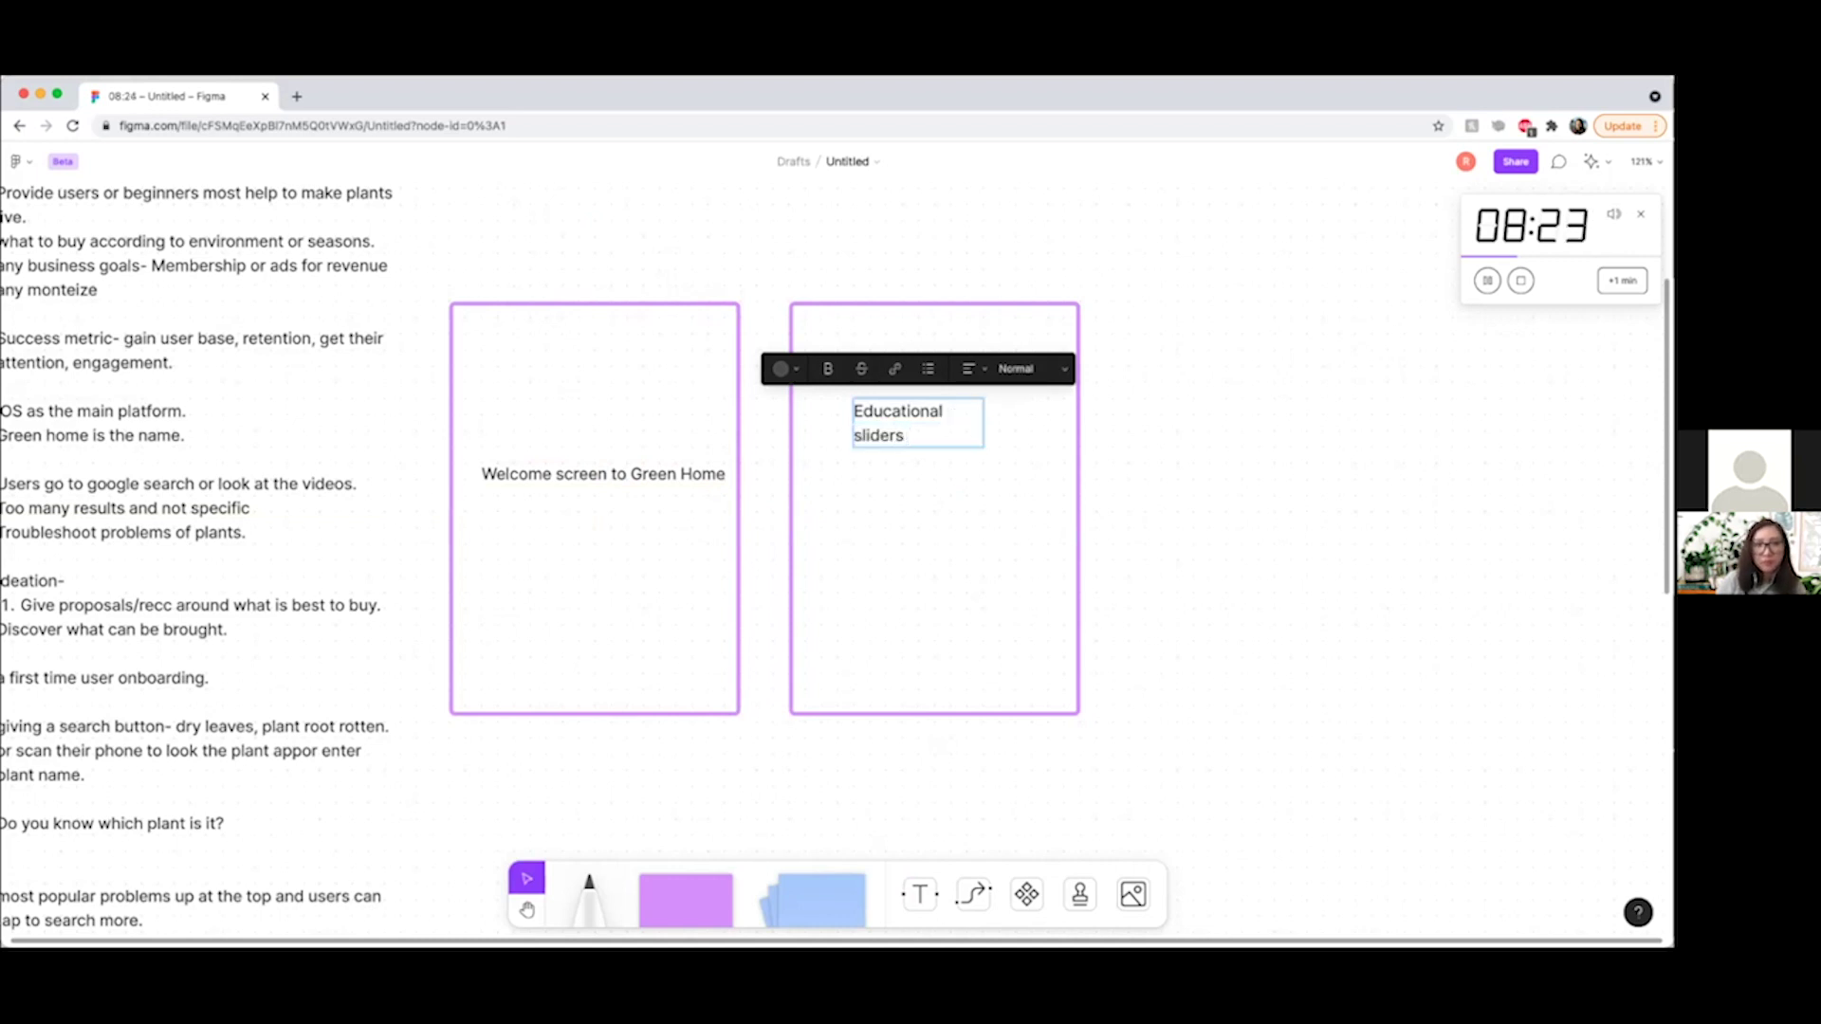
type(" about the app")
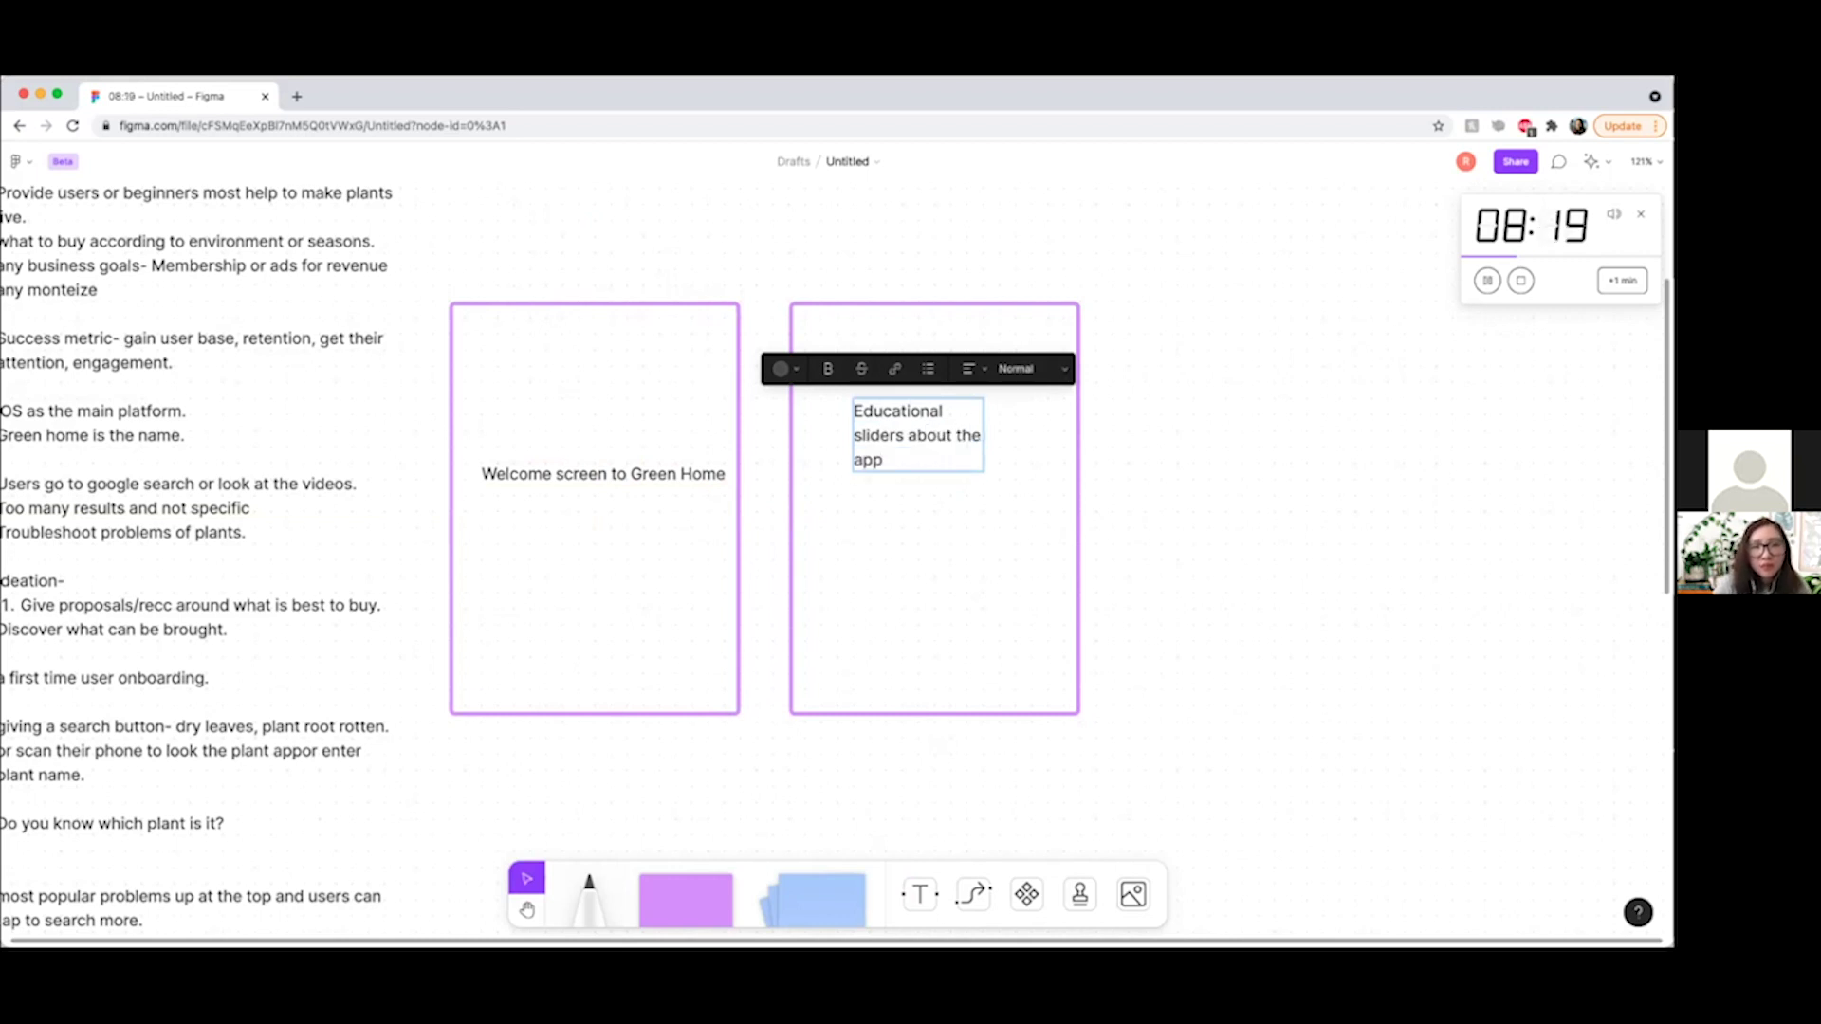
type("-")
key("Return")
key("Return")
key("Escape")
left_click_drag(983, 459, 1015, 446)
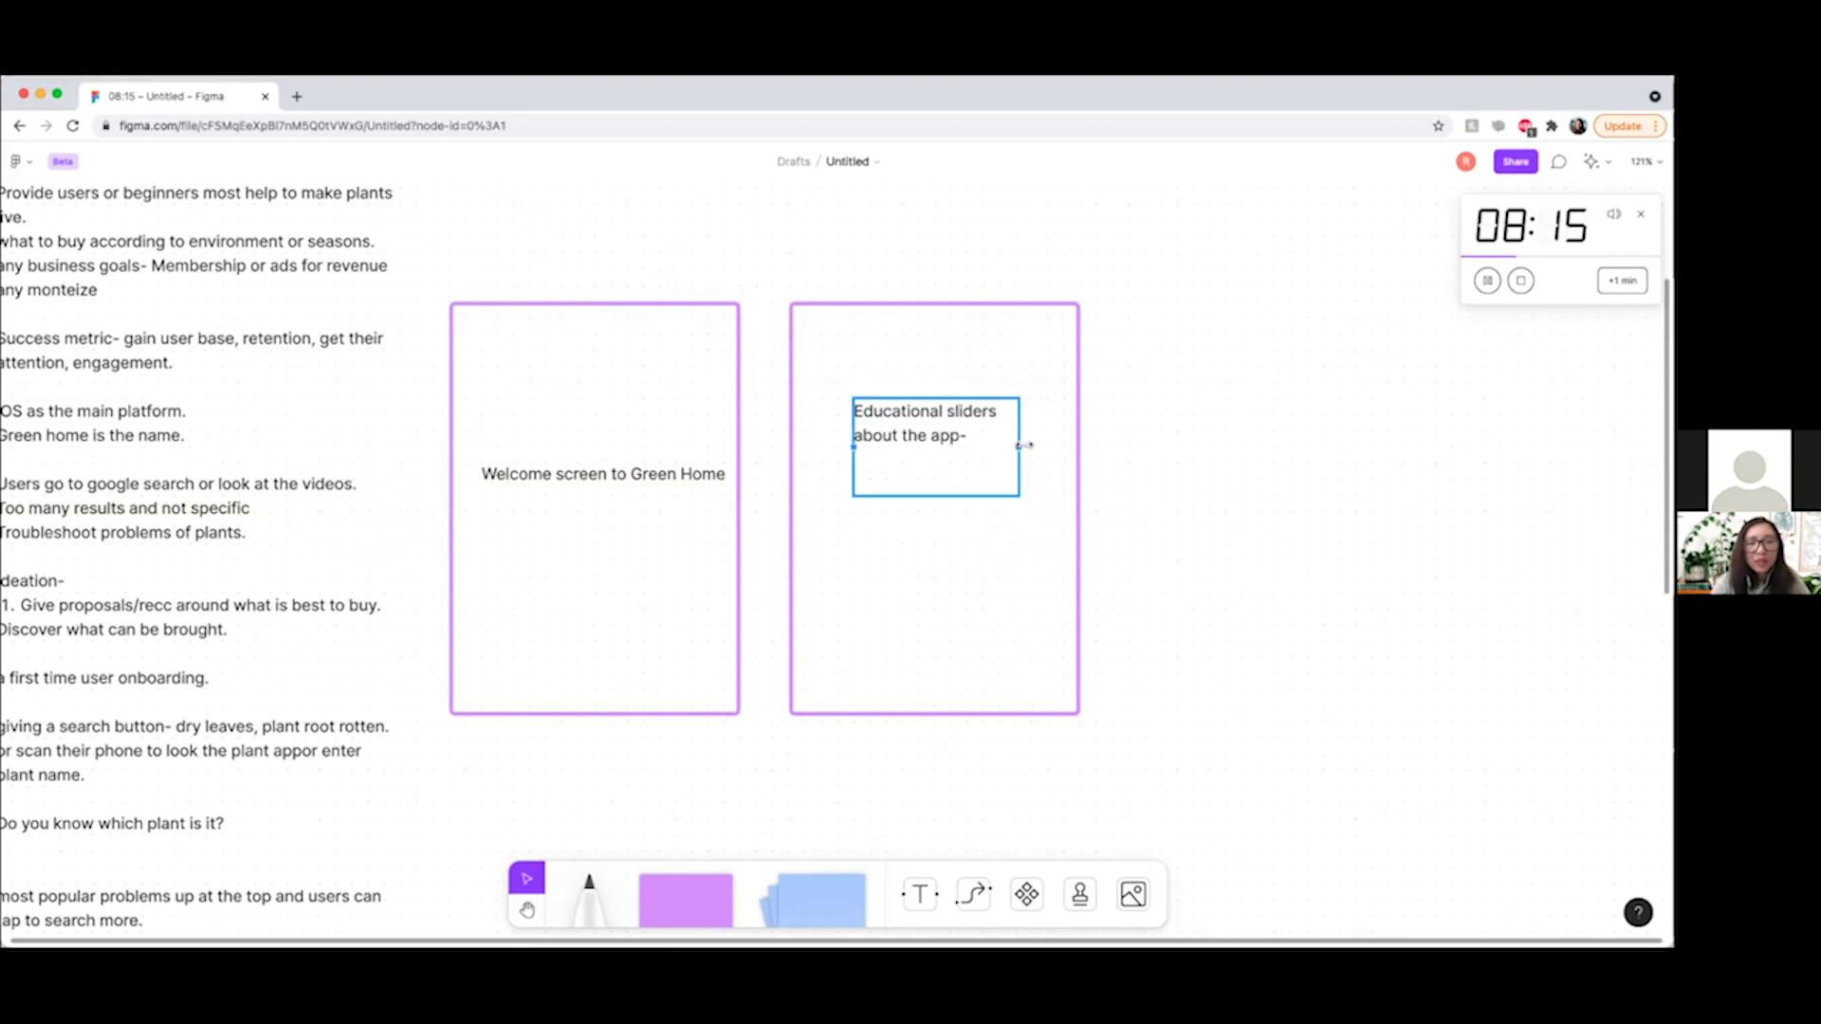
Add a numbered list below the heading with "keep track of your plants" and "Help them stay healthy", plus an empty third item.
double_click(950, 434)
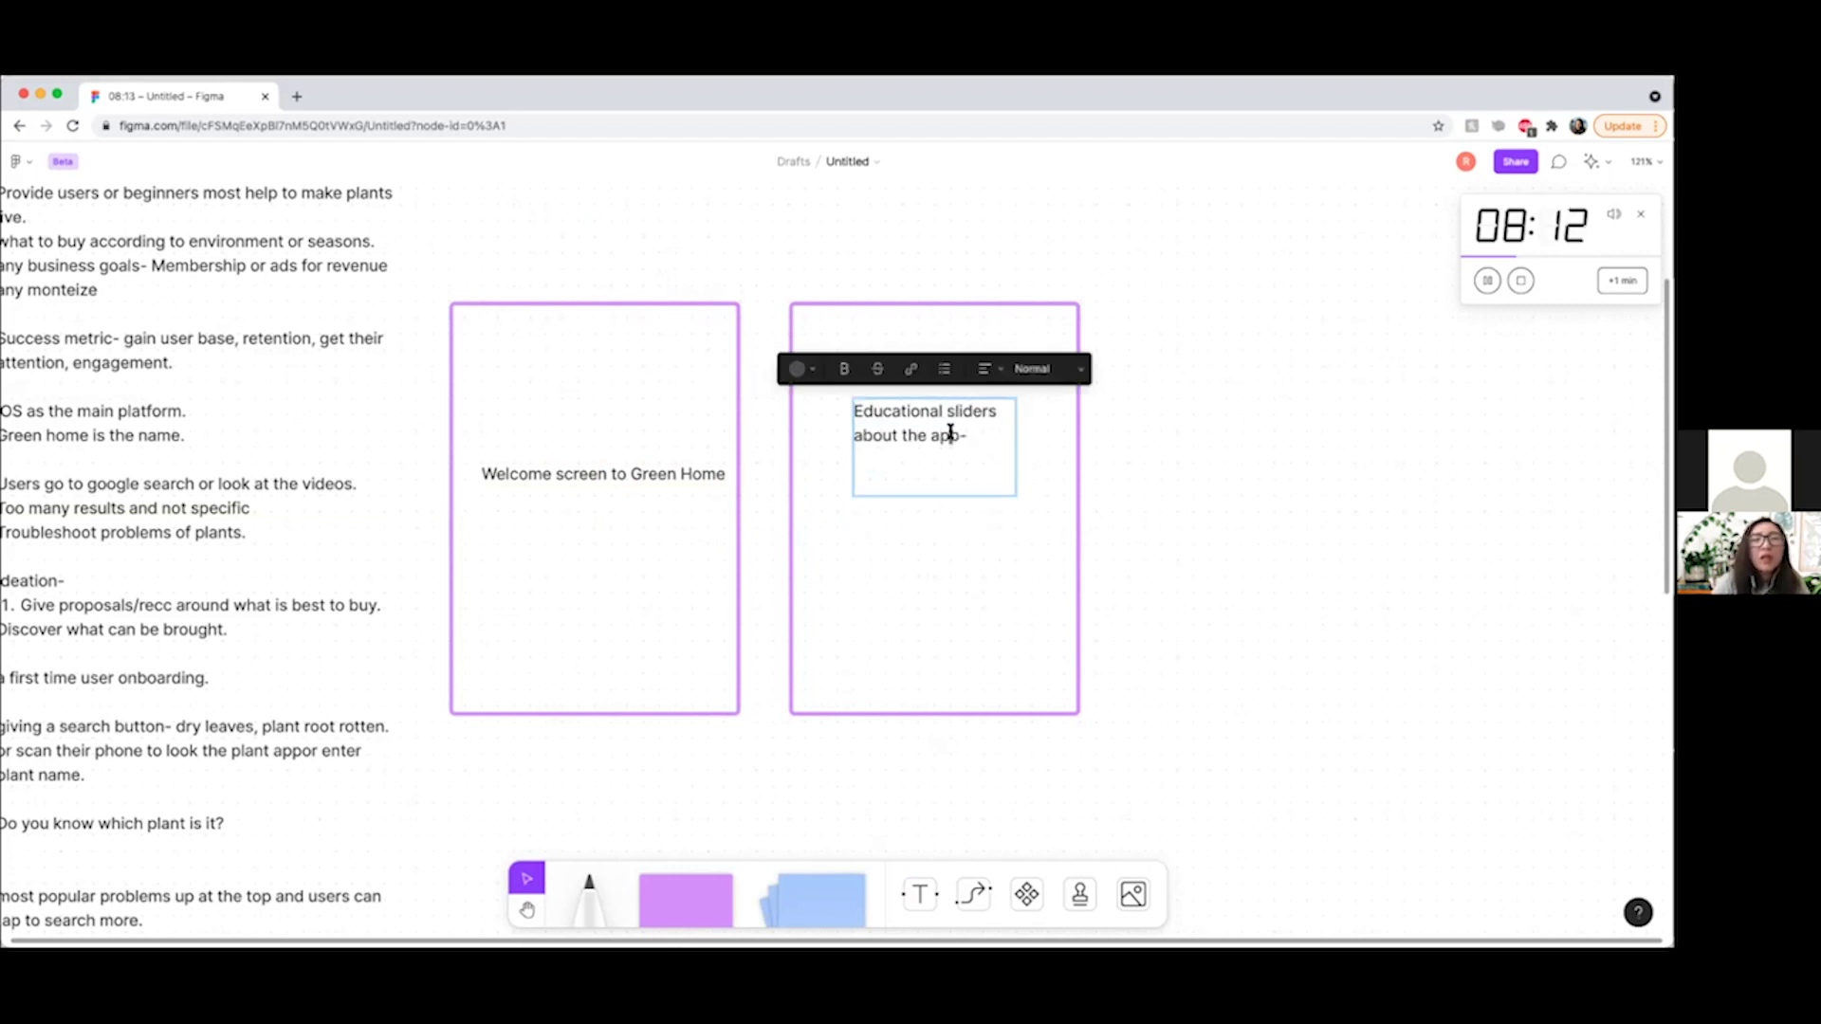
key("Return")
key("Return")
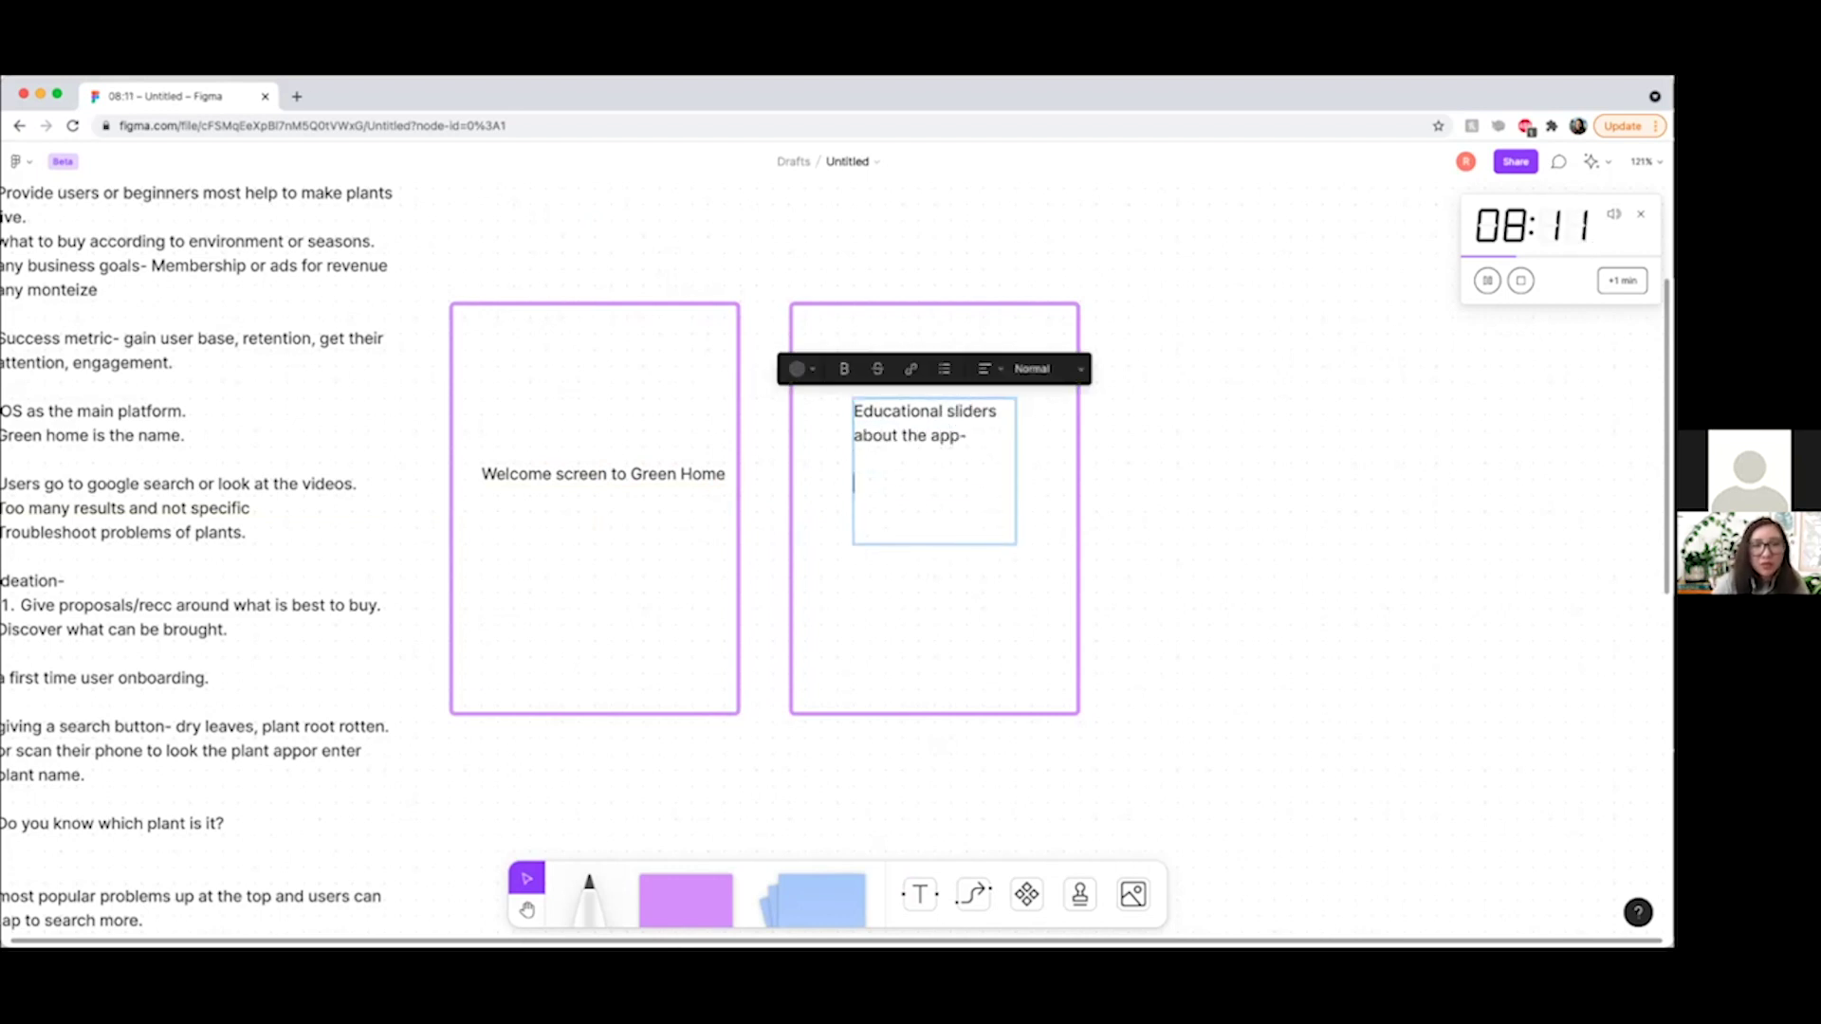
type("1. keep trac")
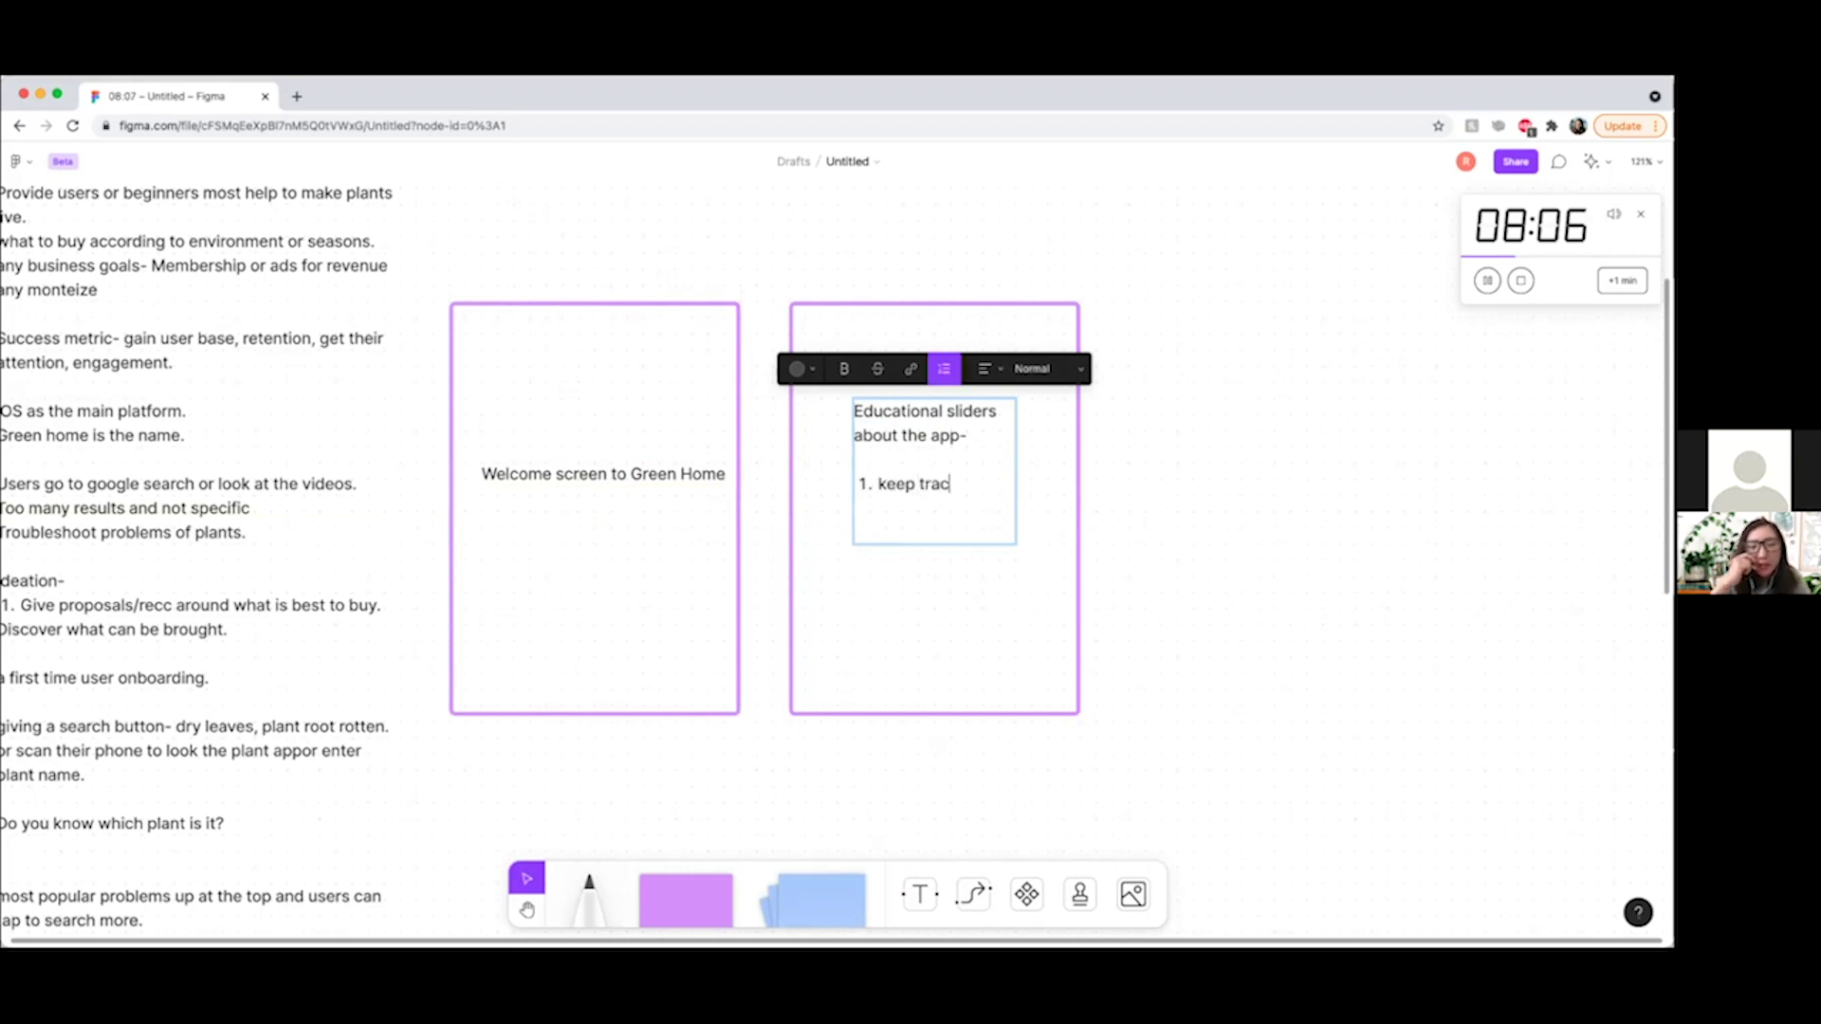
type("k of your plants")
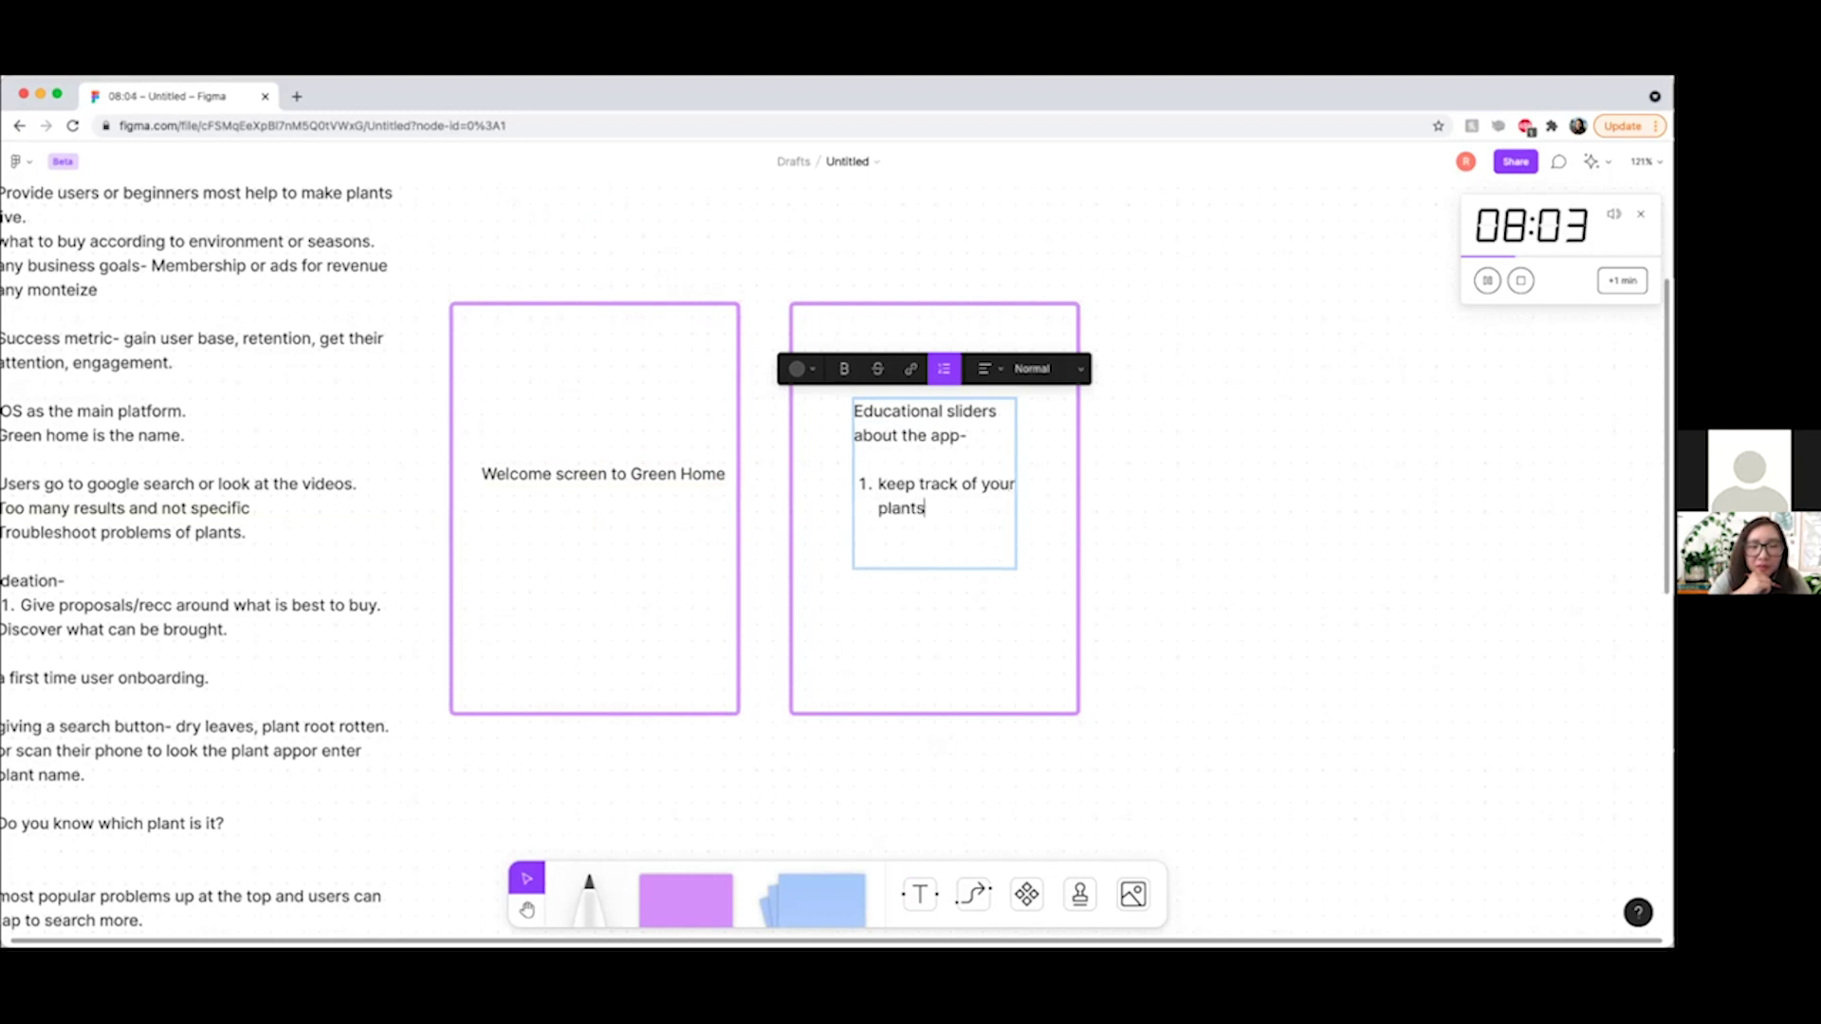
key("Return")
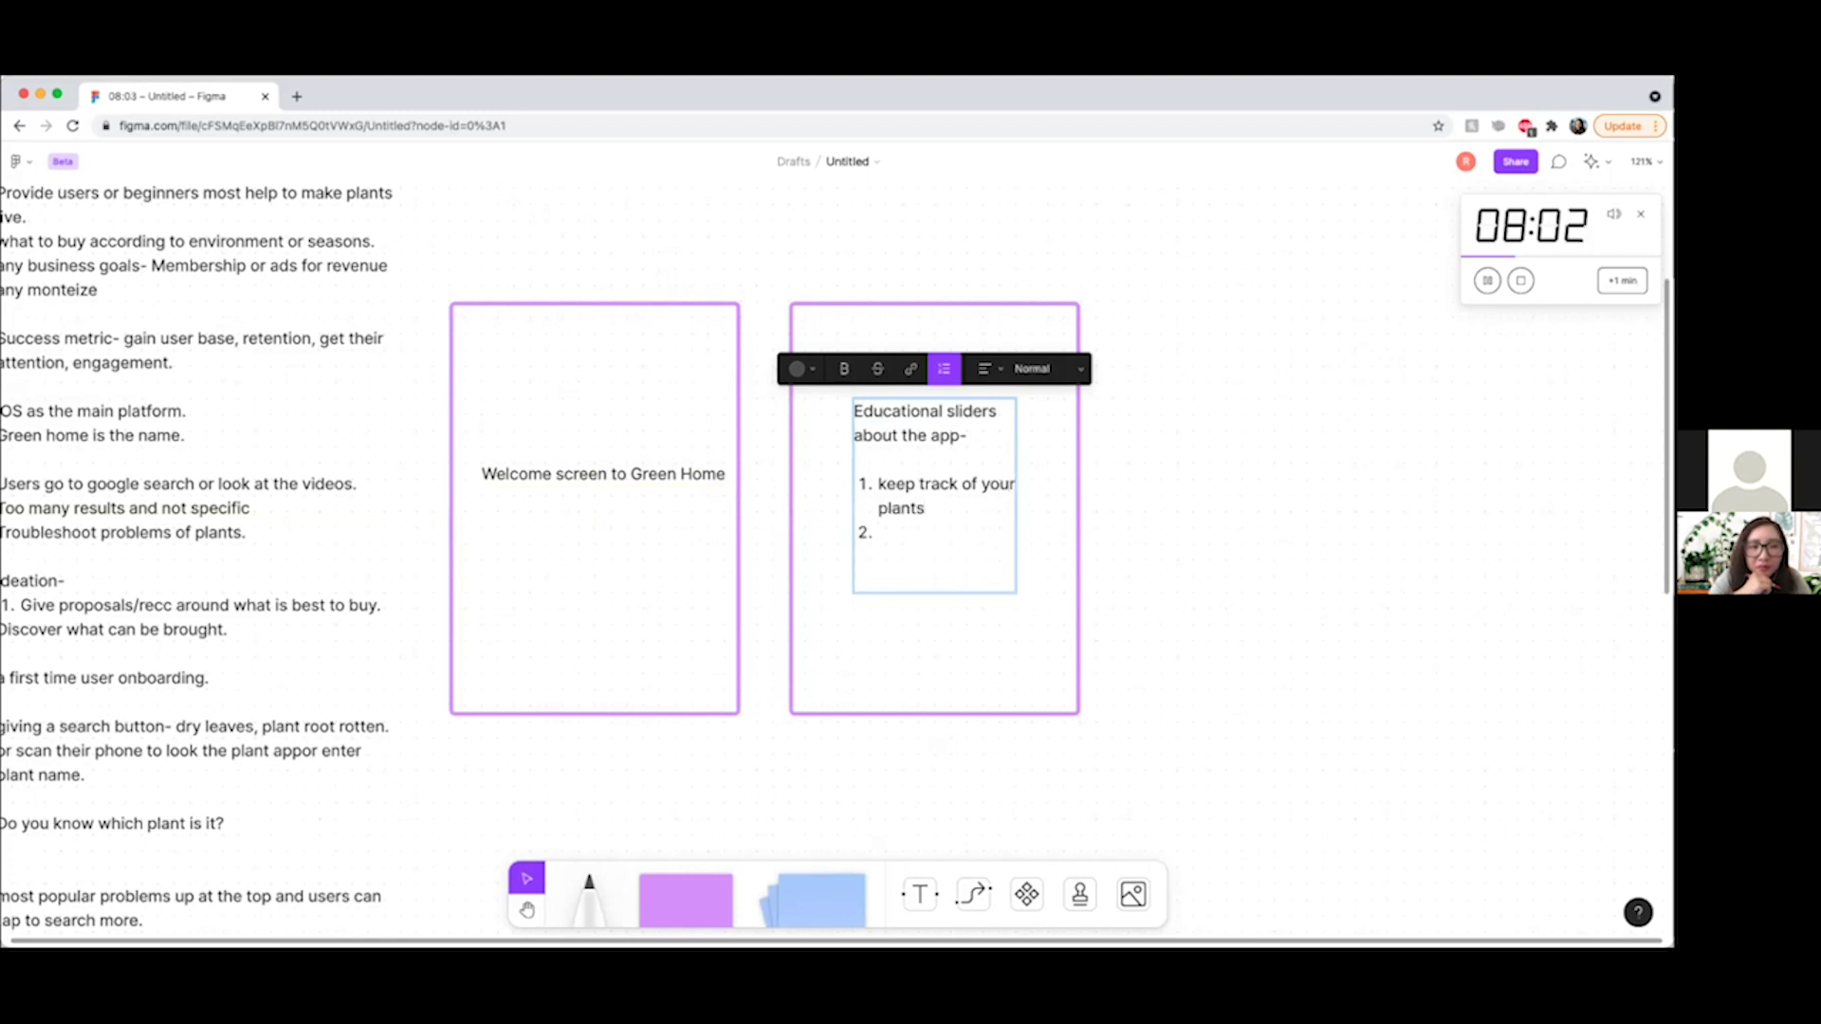
type("H")
key("BackSpace")
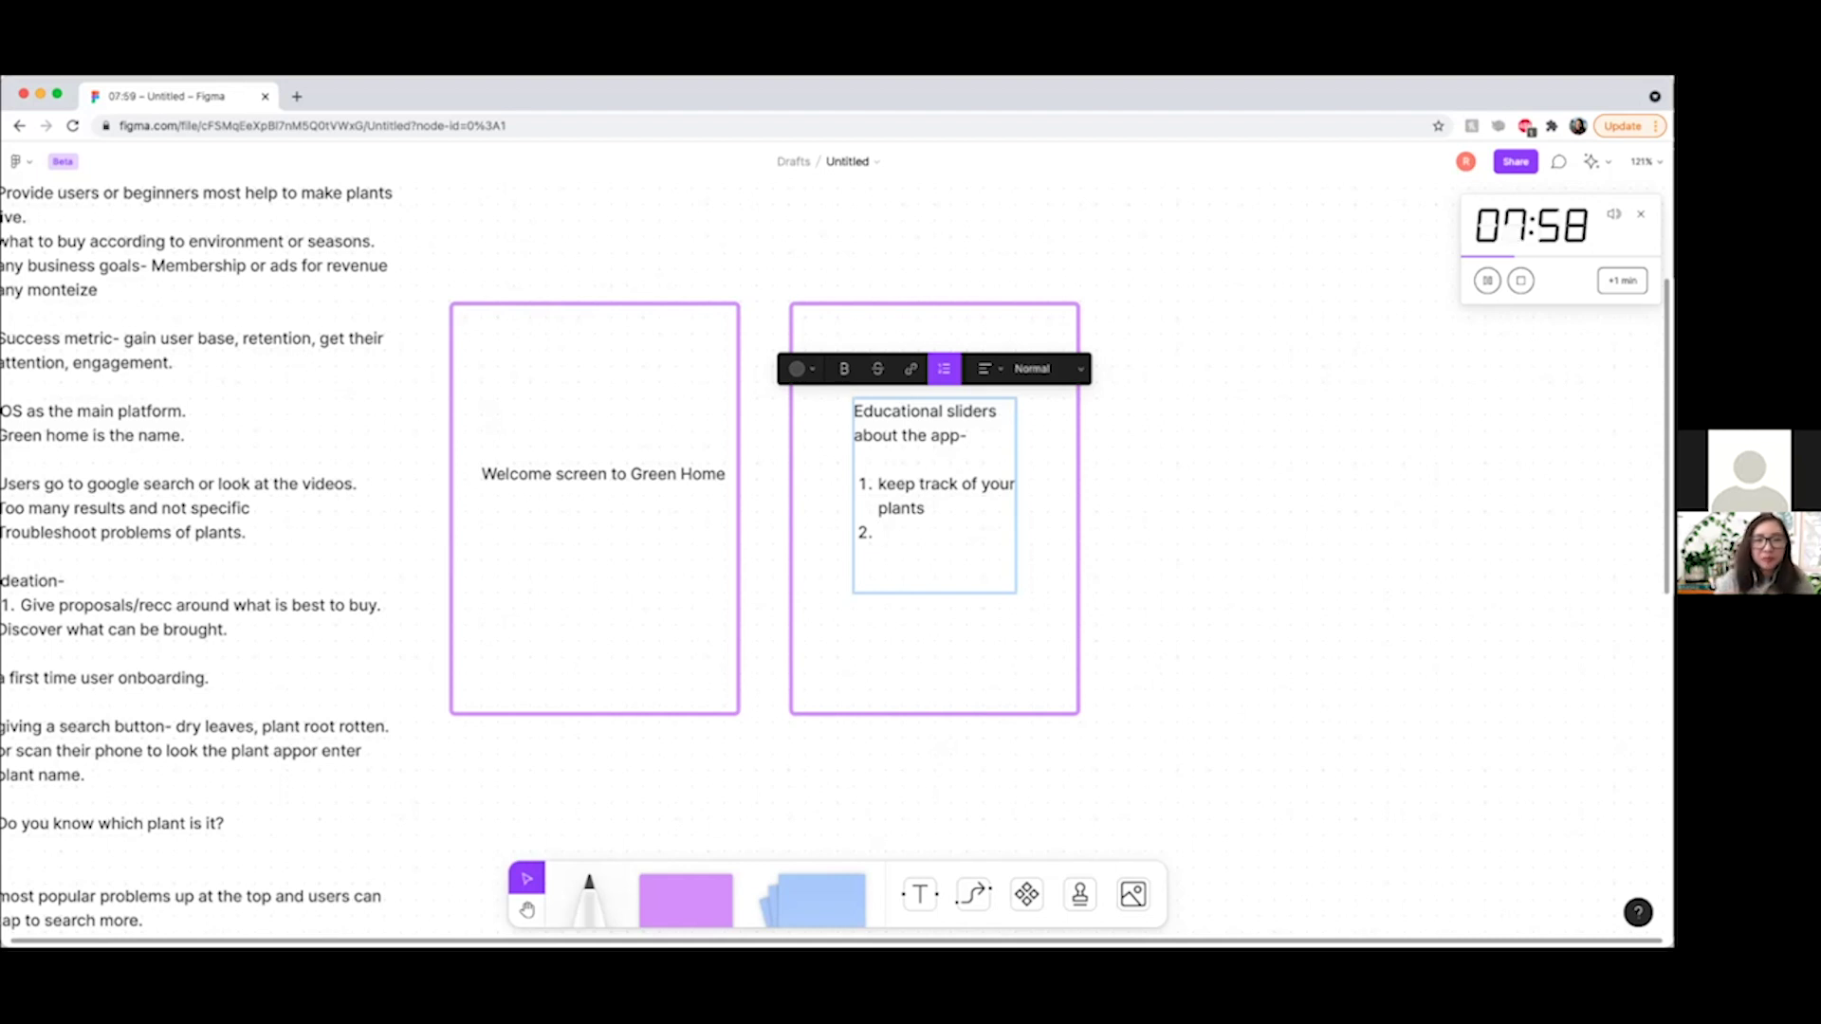
type("Help them ")
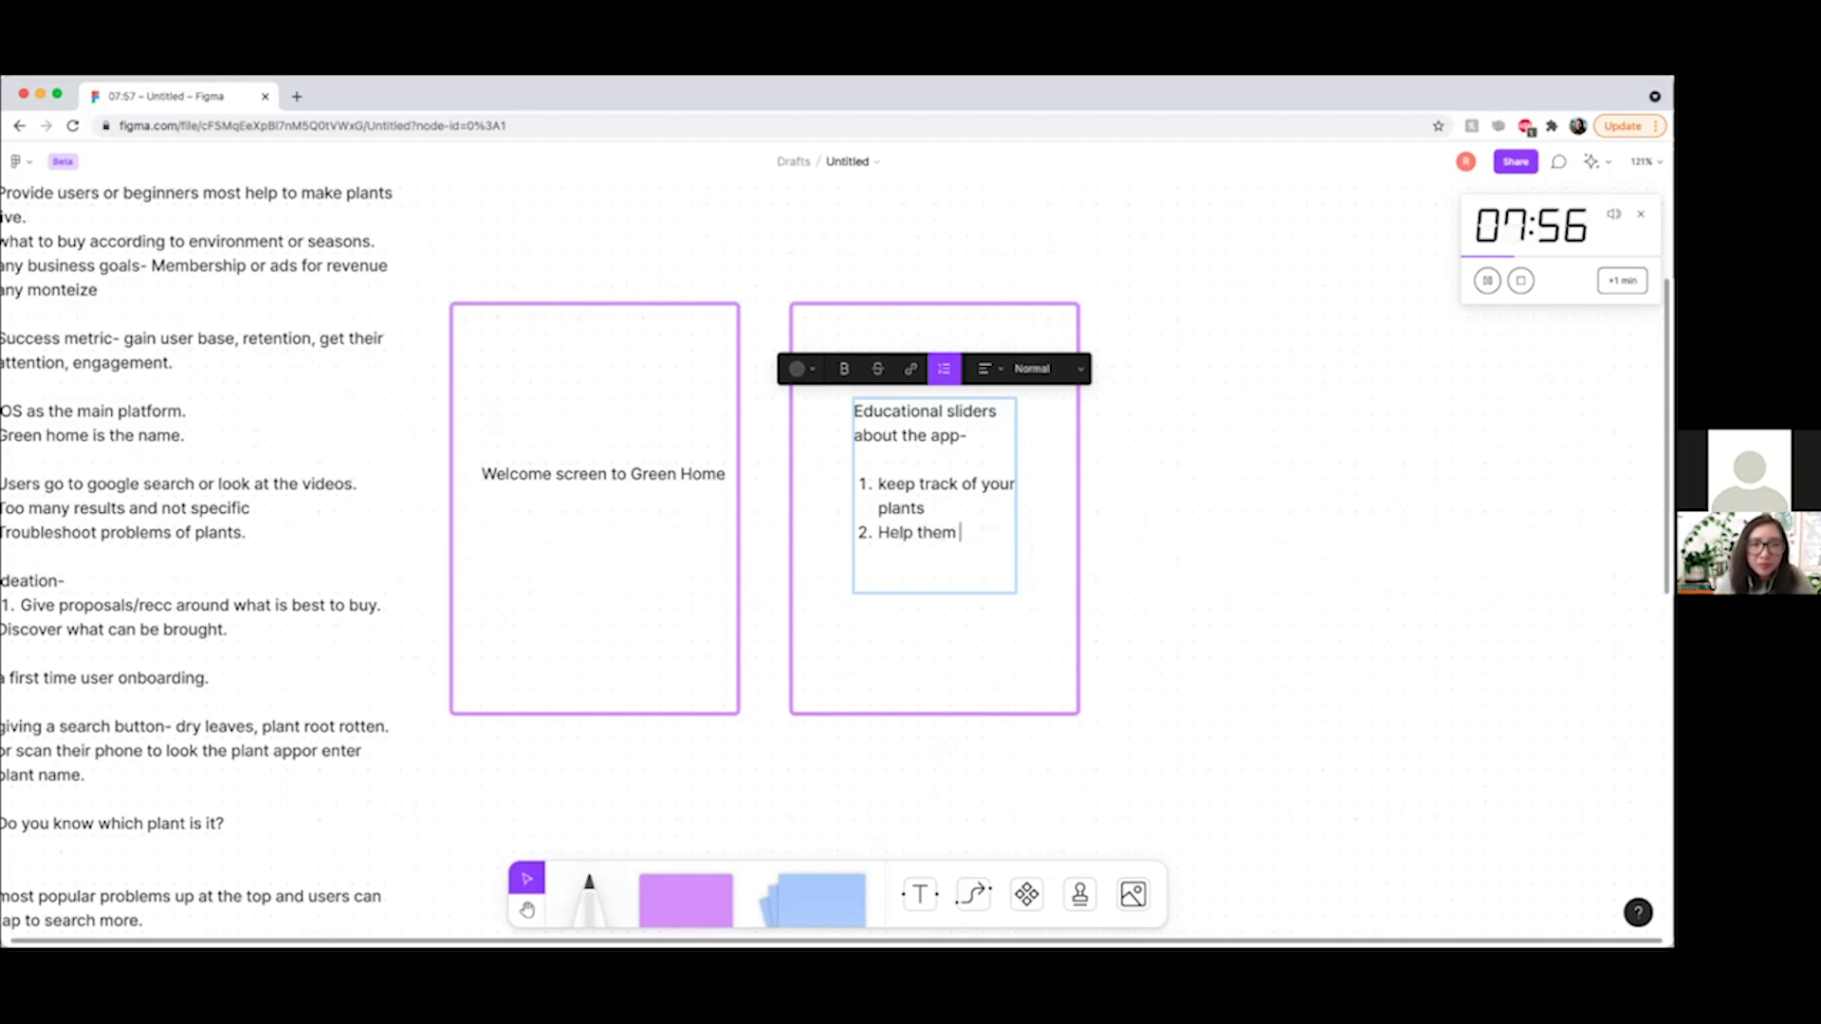
type("stay healthy")
key("Return")
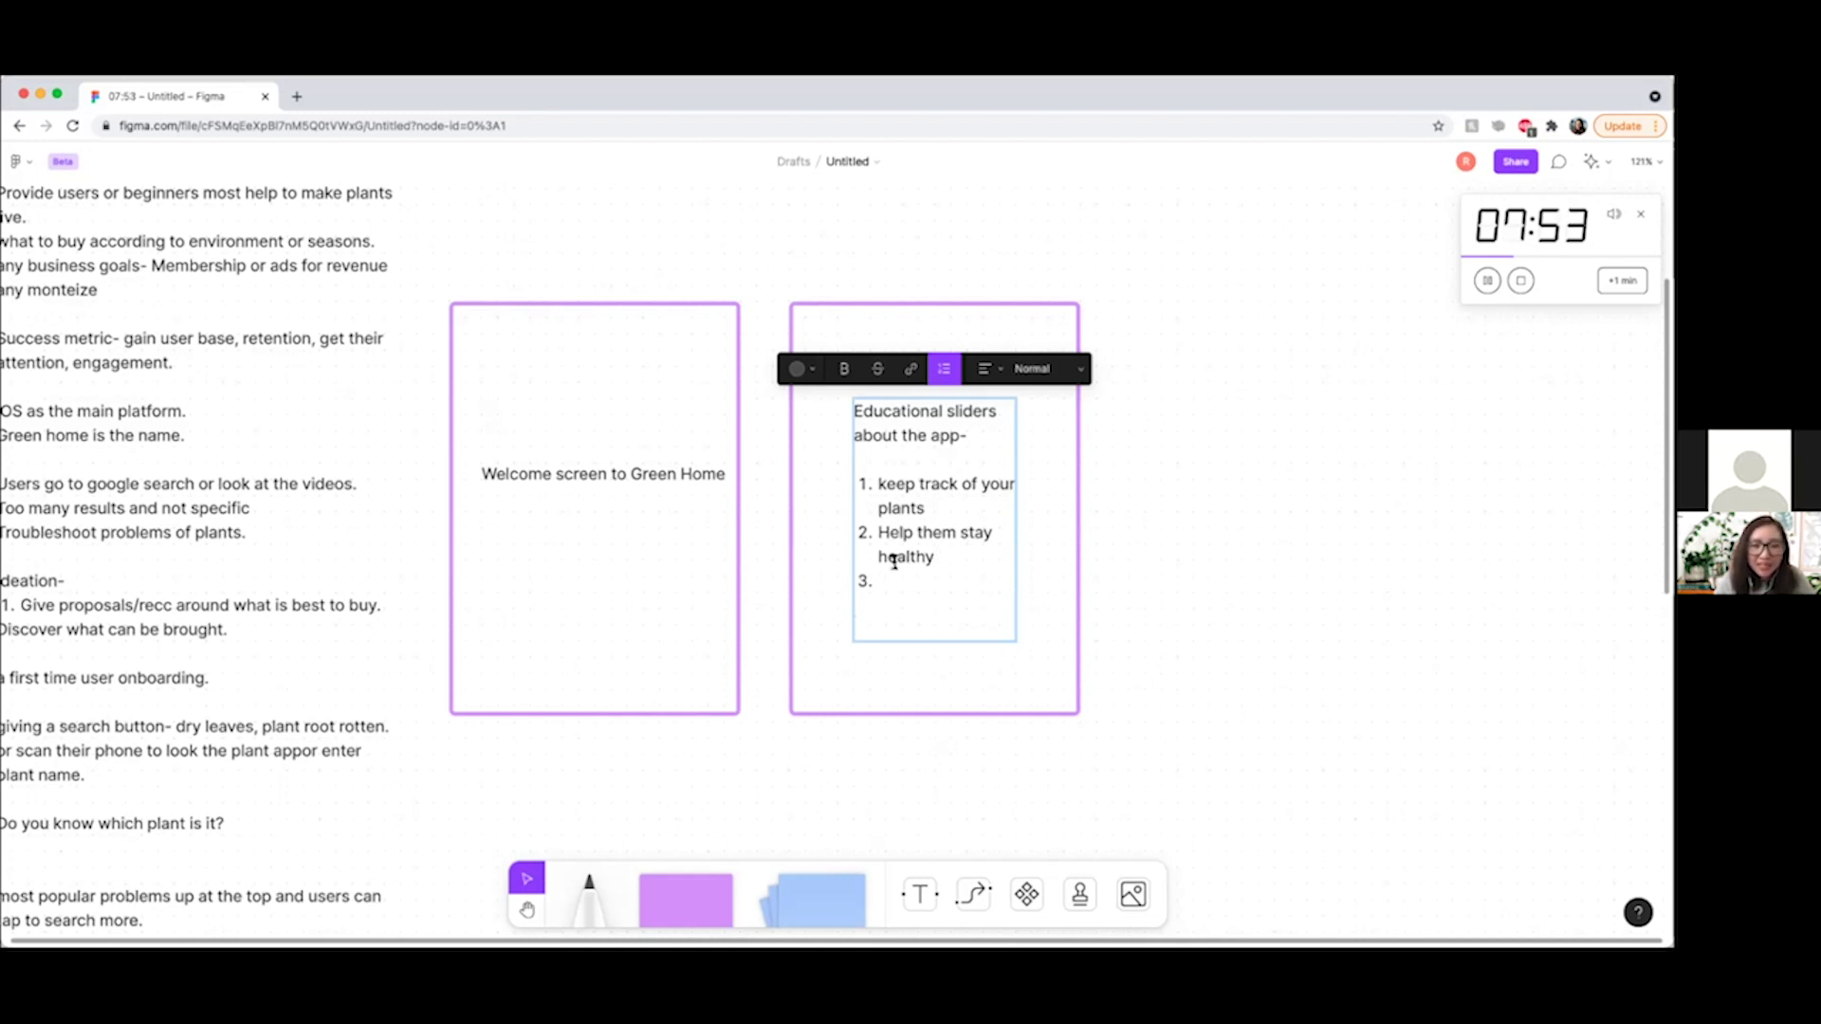
Check the project notes for another benefit and remove the empty third list item.
scroll(752, 622, "left", 3)
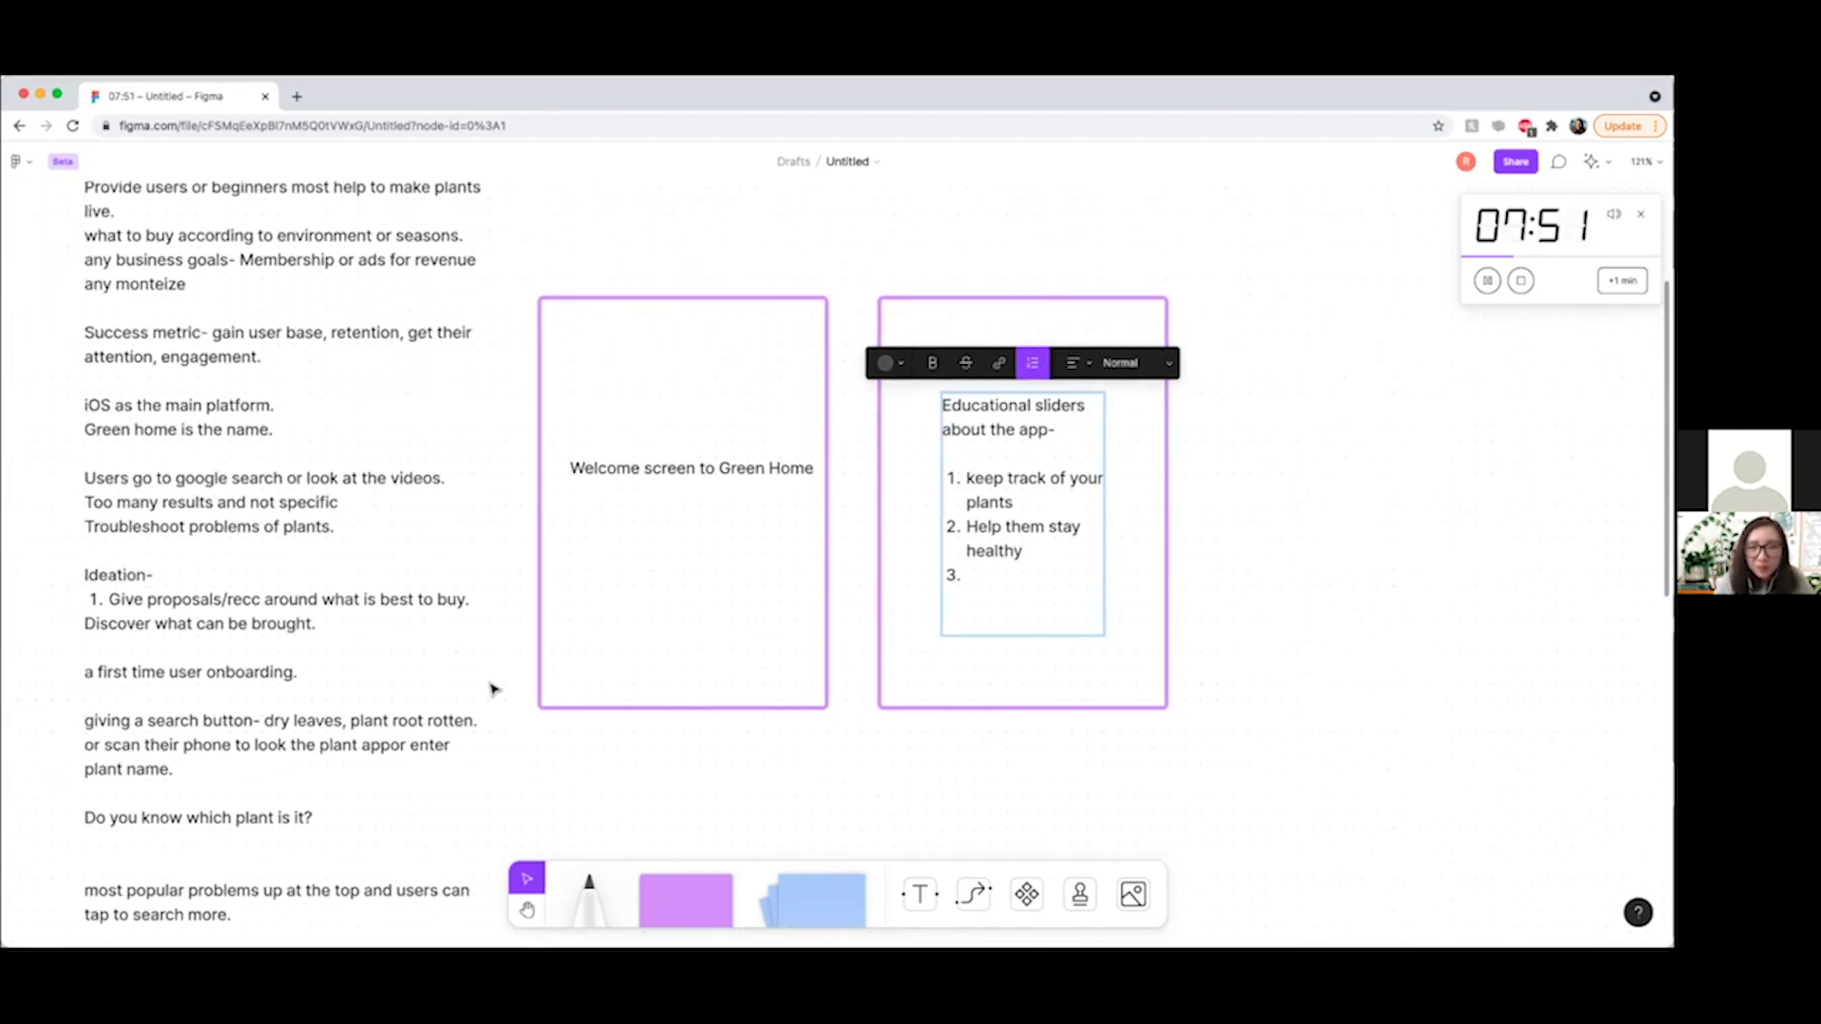
scroll(516, 724, "up", 2)
scroll(515, 723, "left", 1)
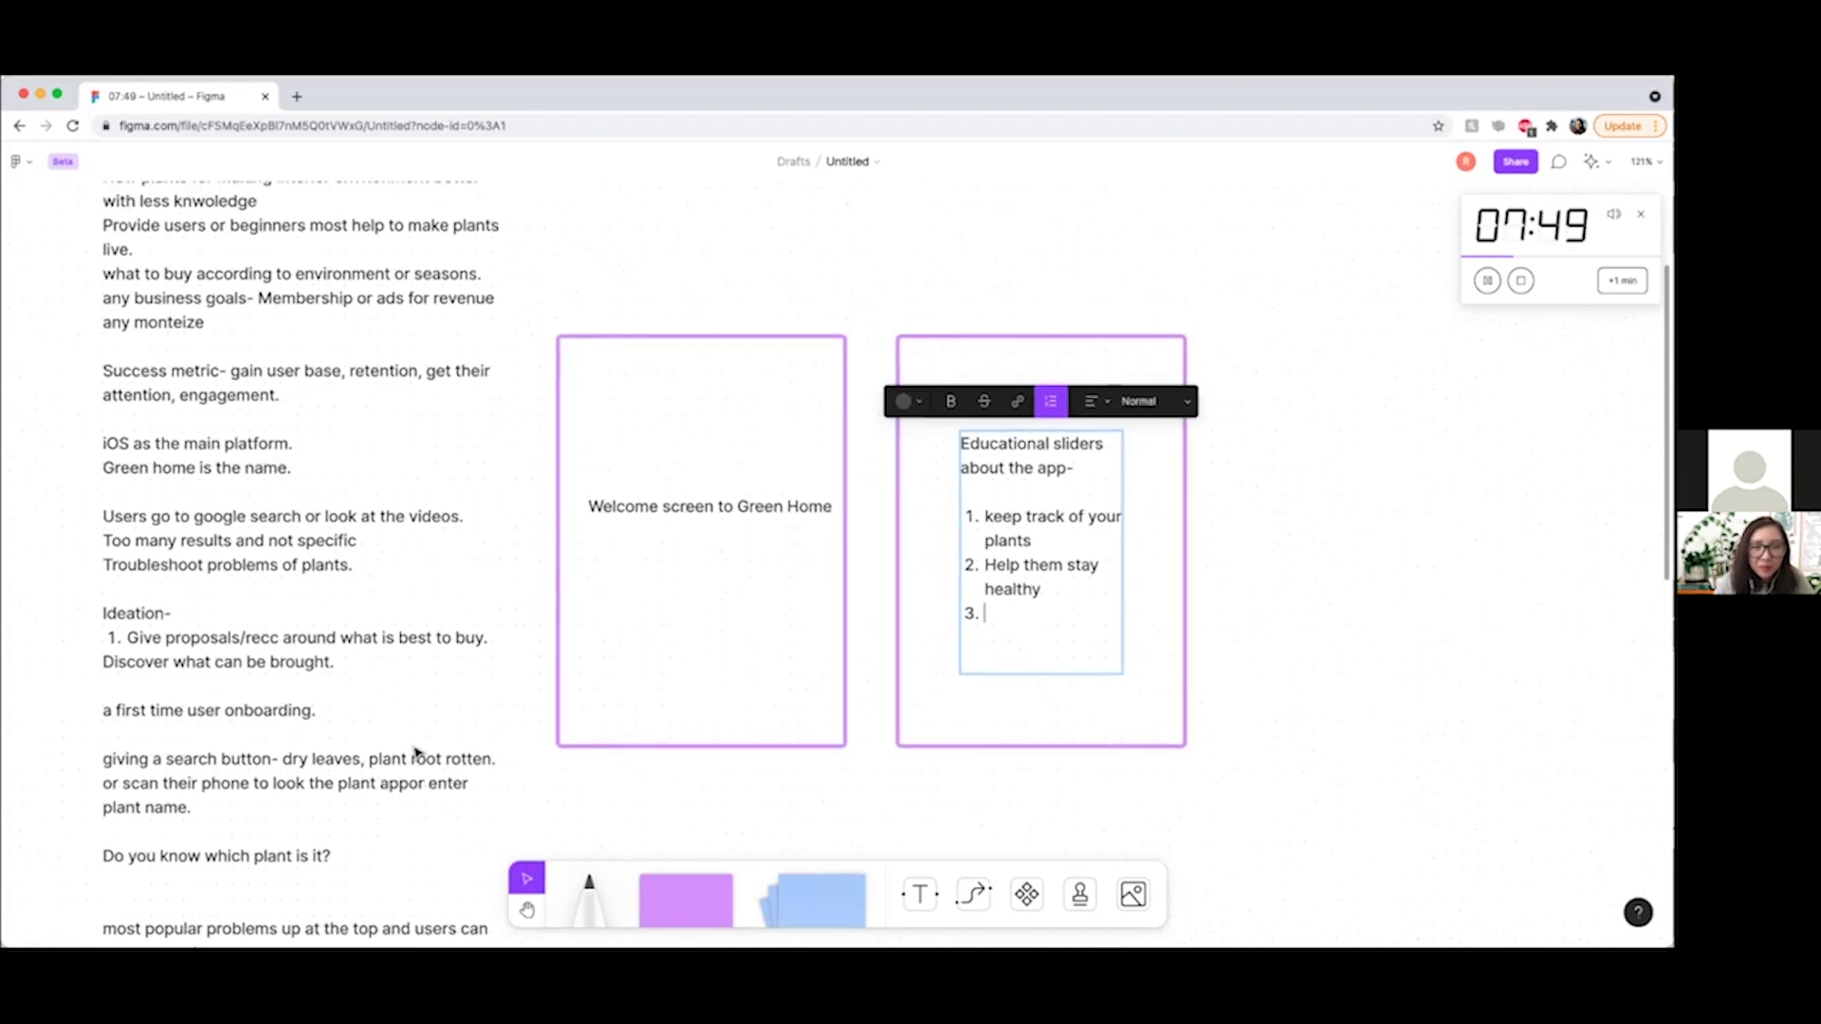
scroll(882, 768, "up", 2)
scroll(882, 768, "left", 1)
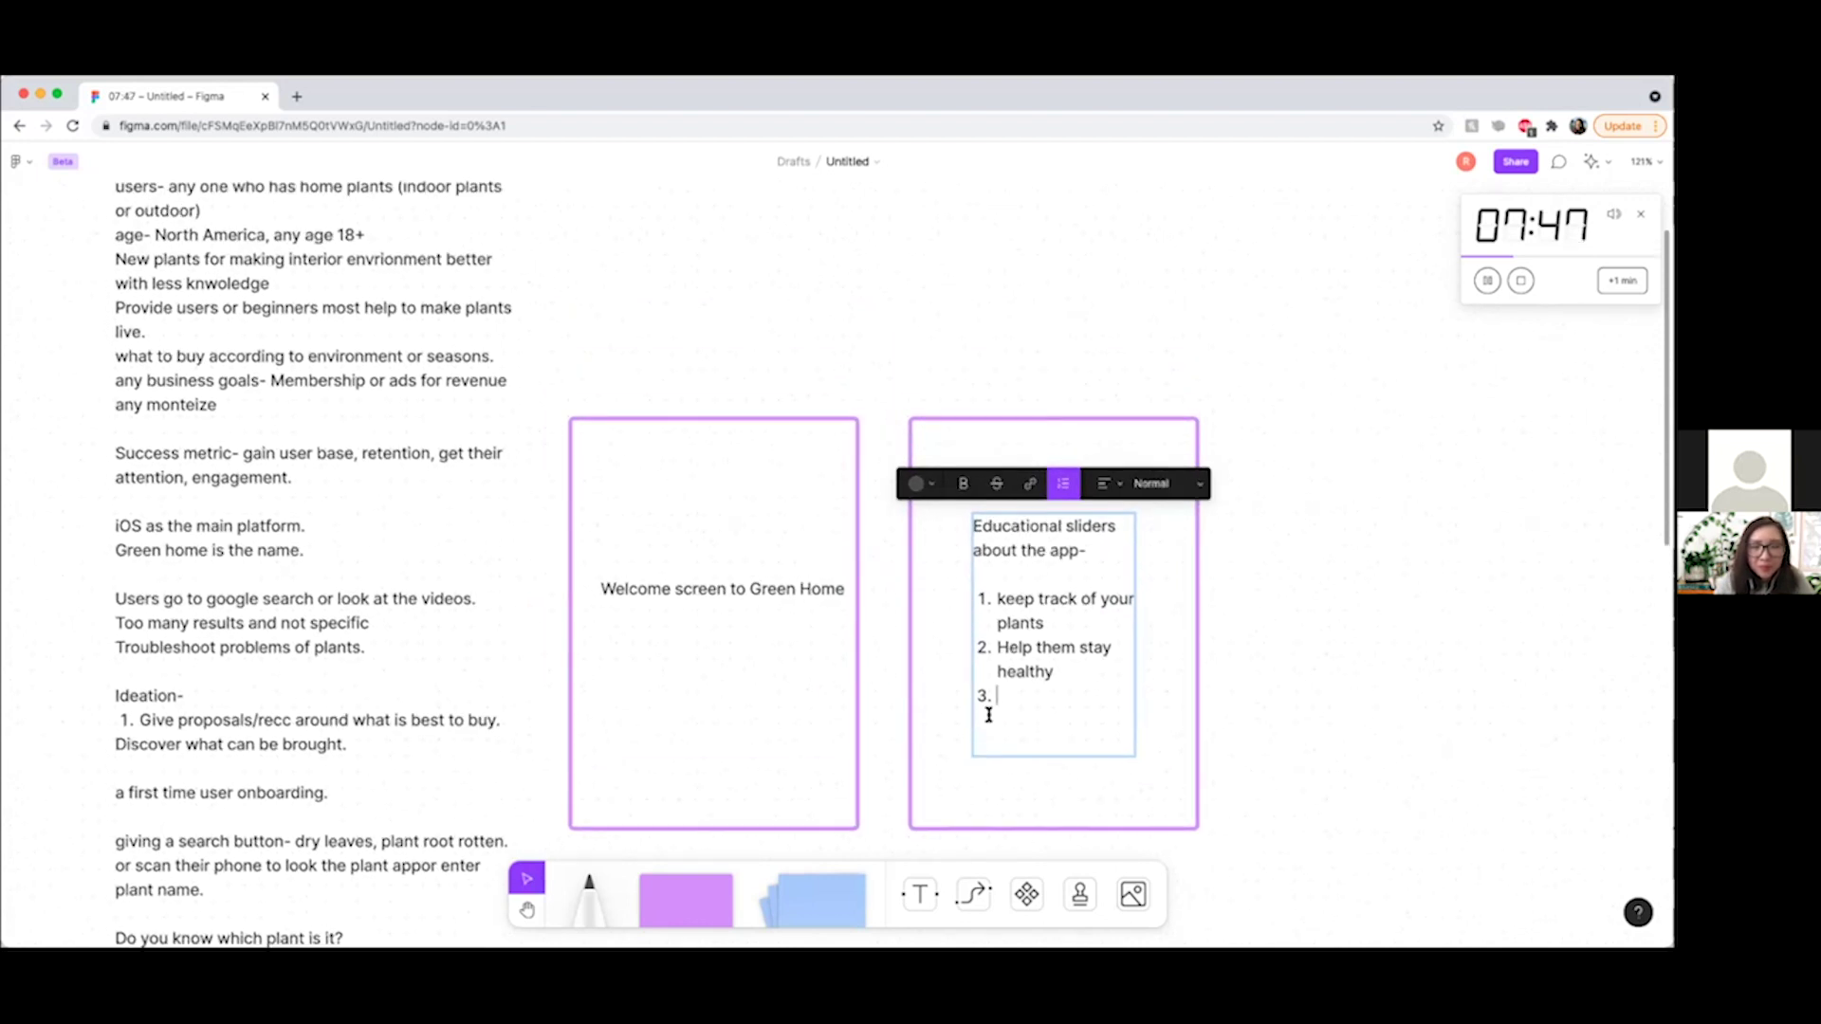
key("BackSpace")
key("BackSpace")
key("Escape")
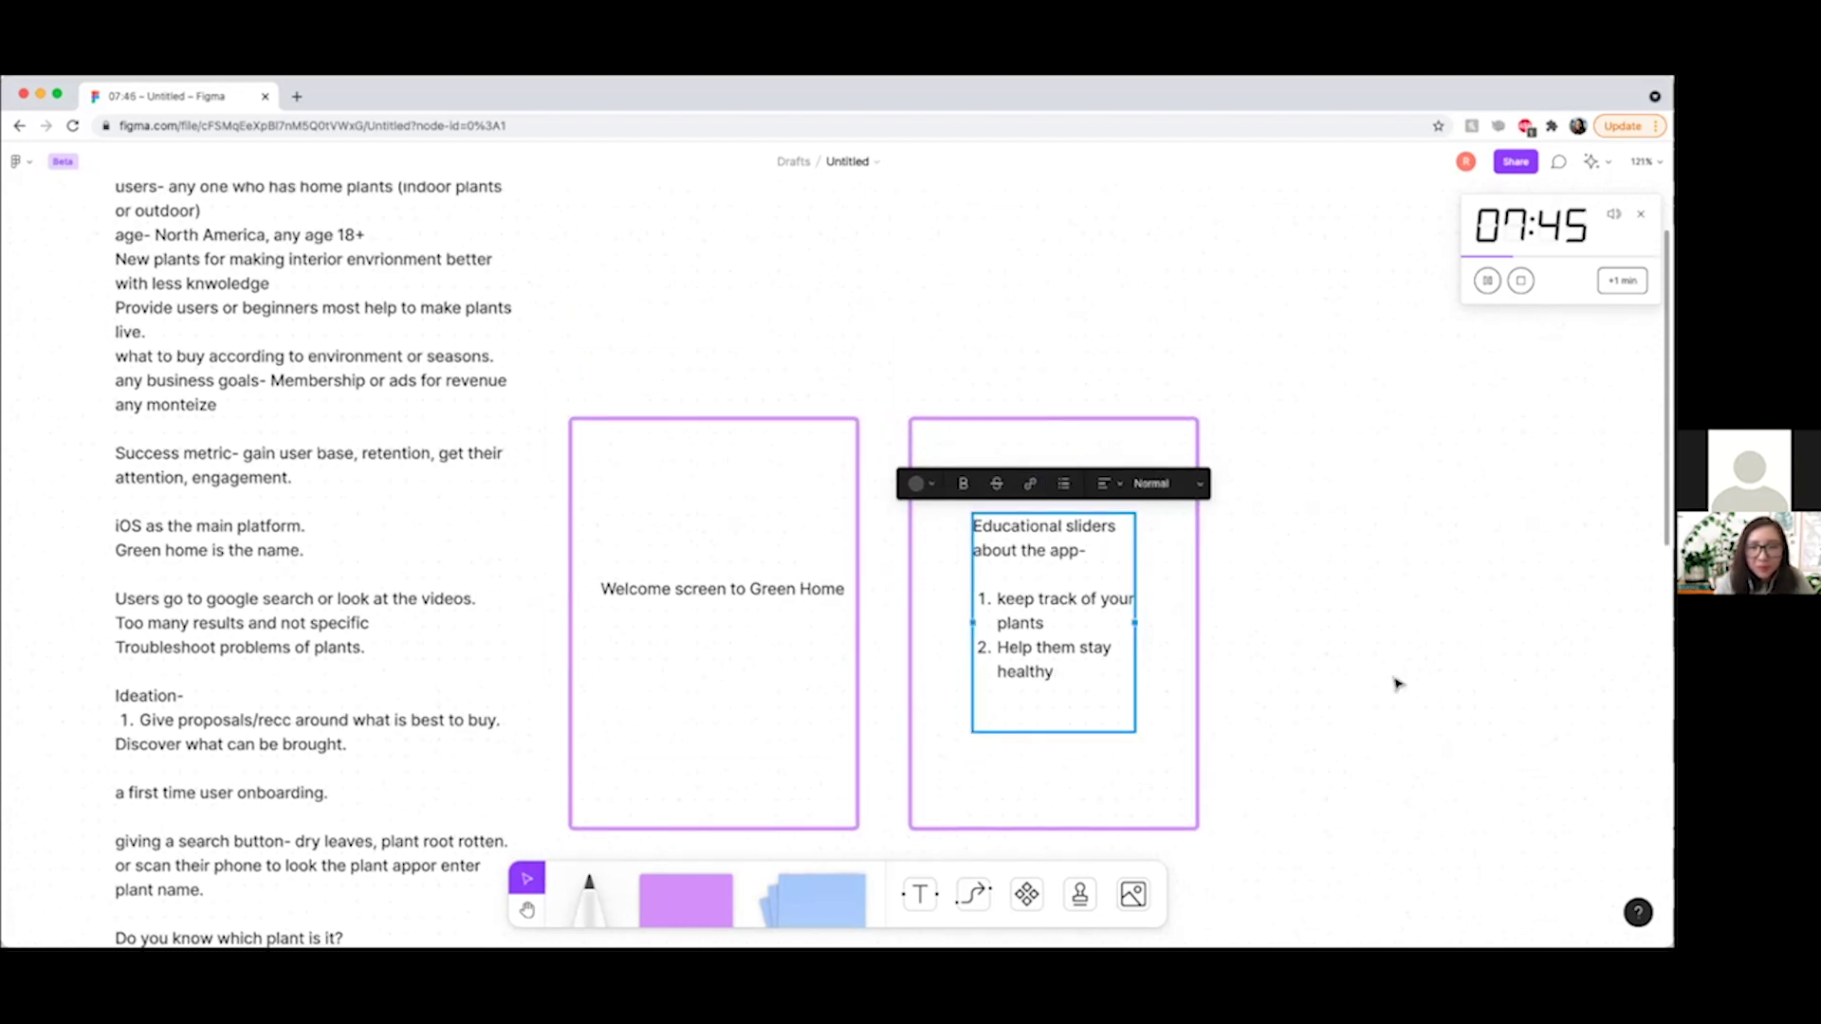
scroll(1287, 624, "right", 5)
scroll(1287, 624, "left", 4)
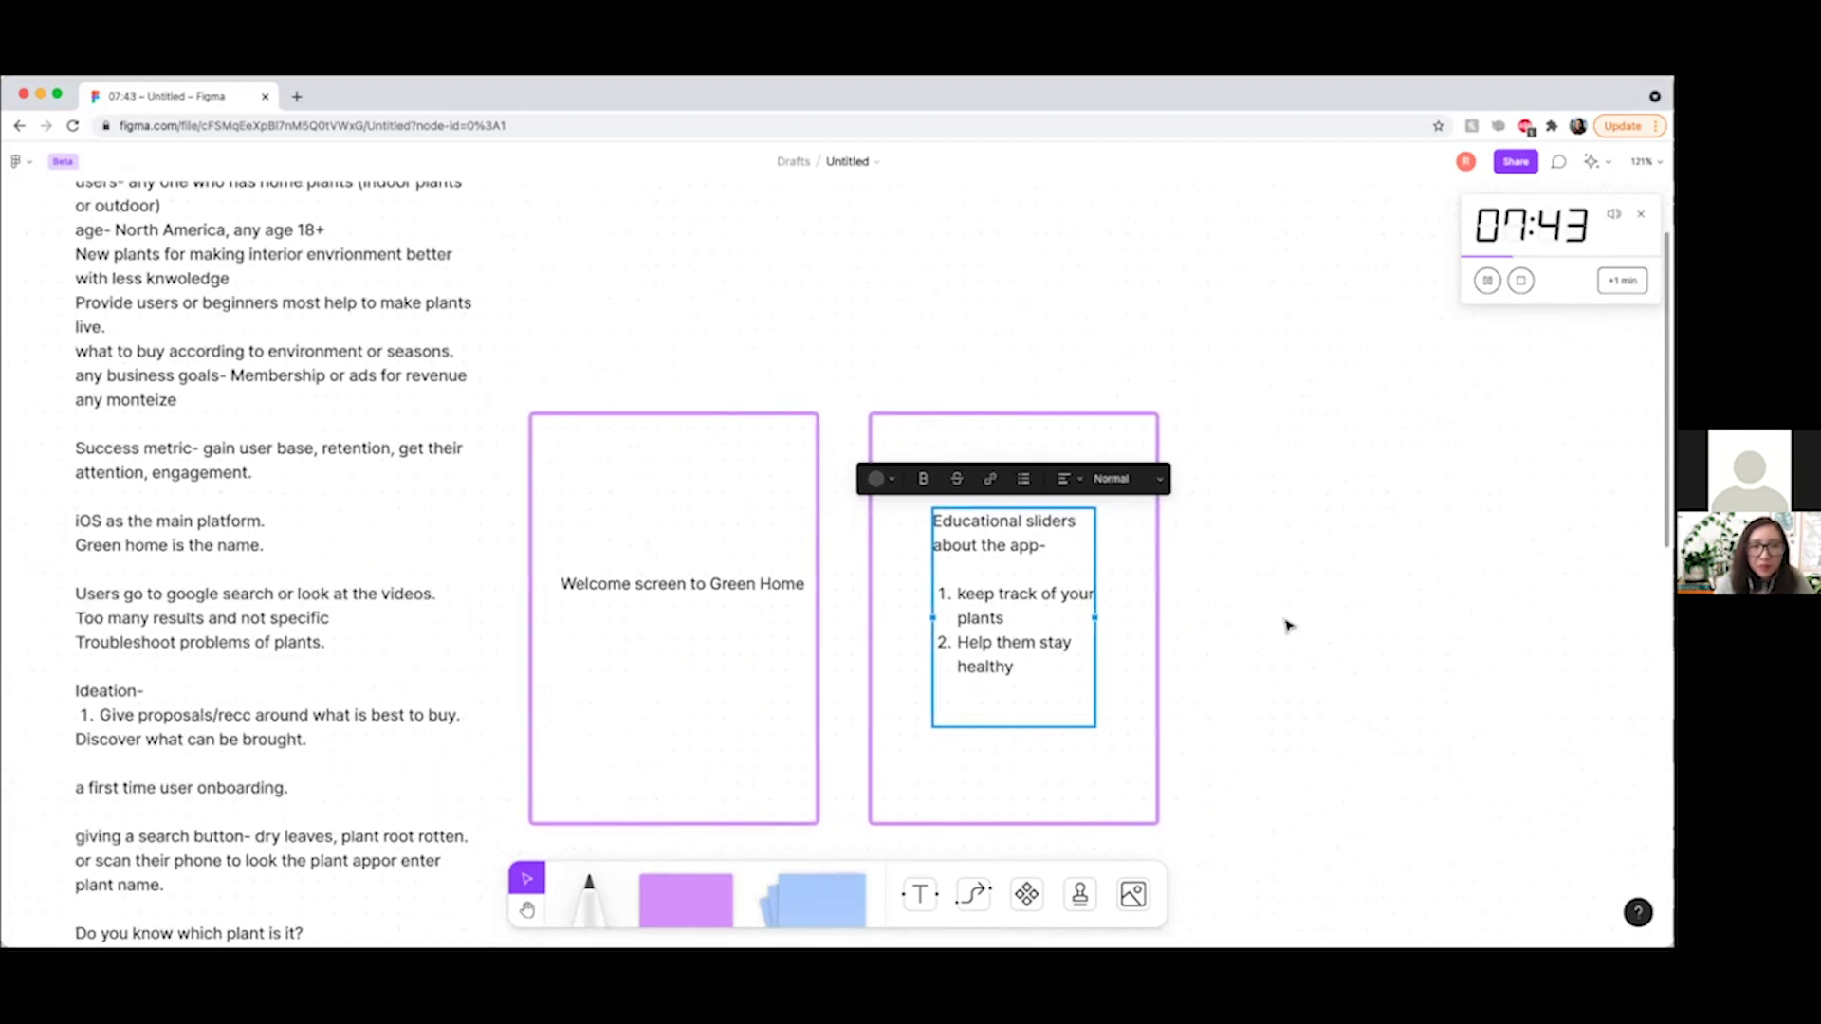
Add "Stay updated regarding your plants" as the third item of the educational sliders list.
double_click(1012, 664)
key("Return")
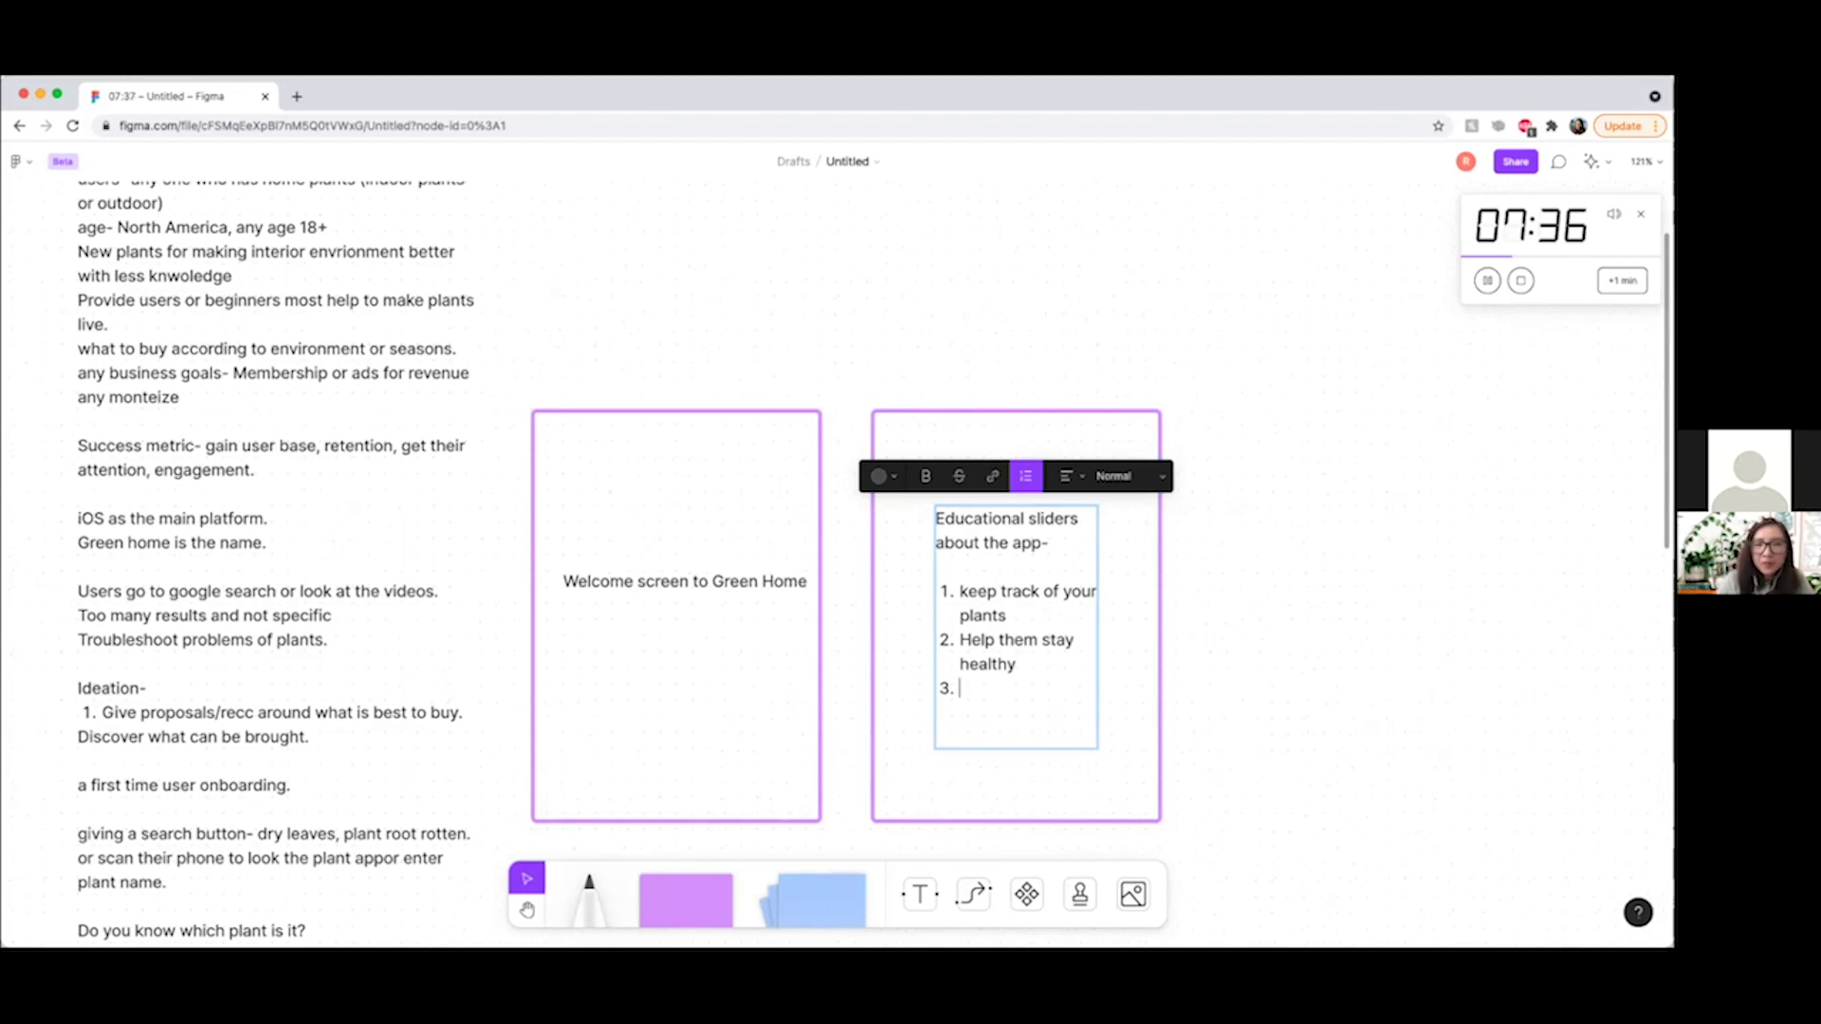
type("tay updated")
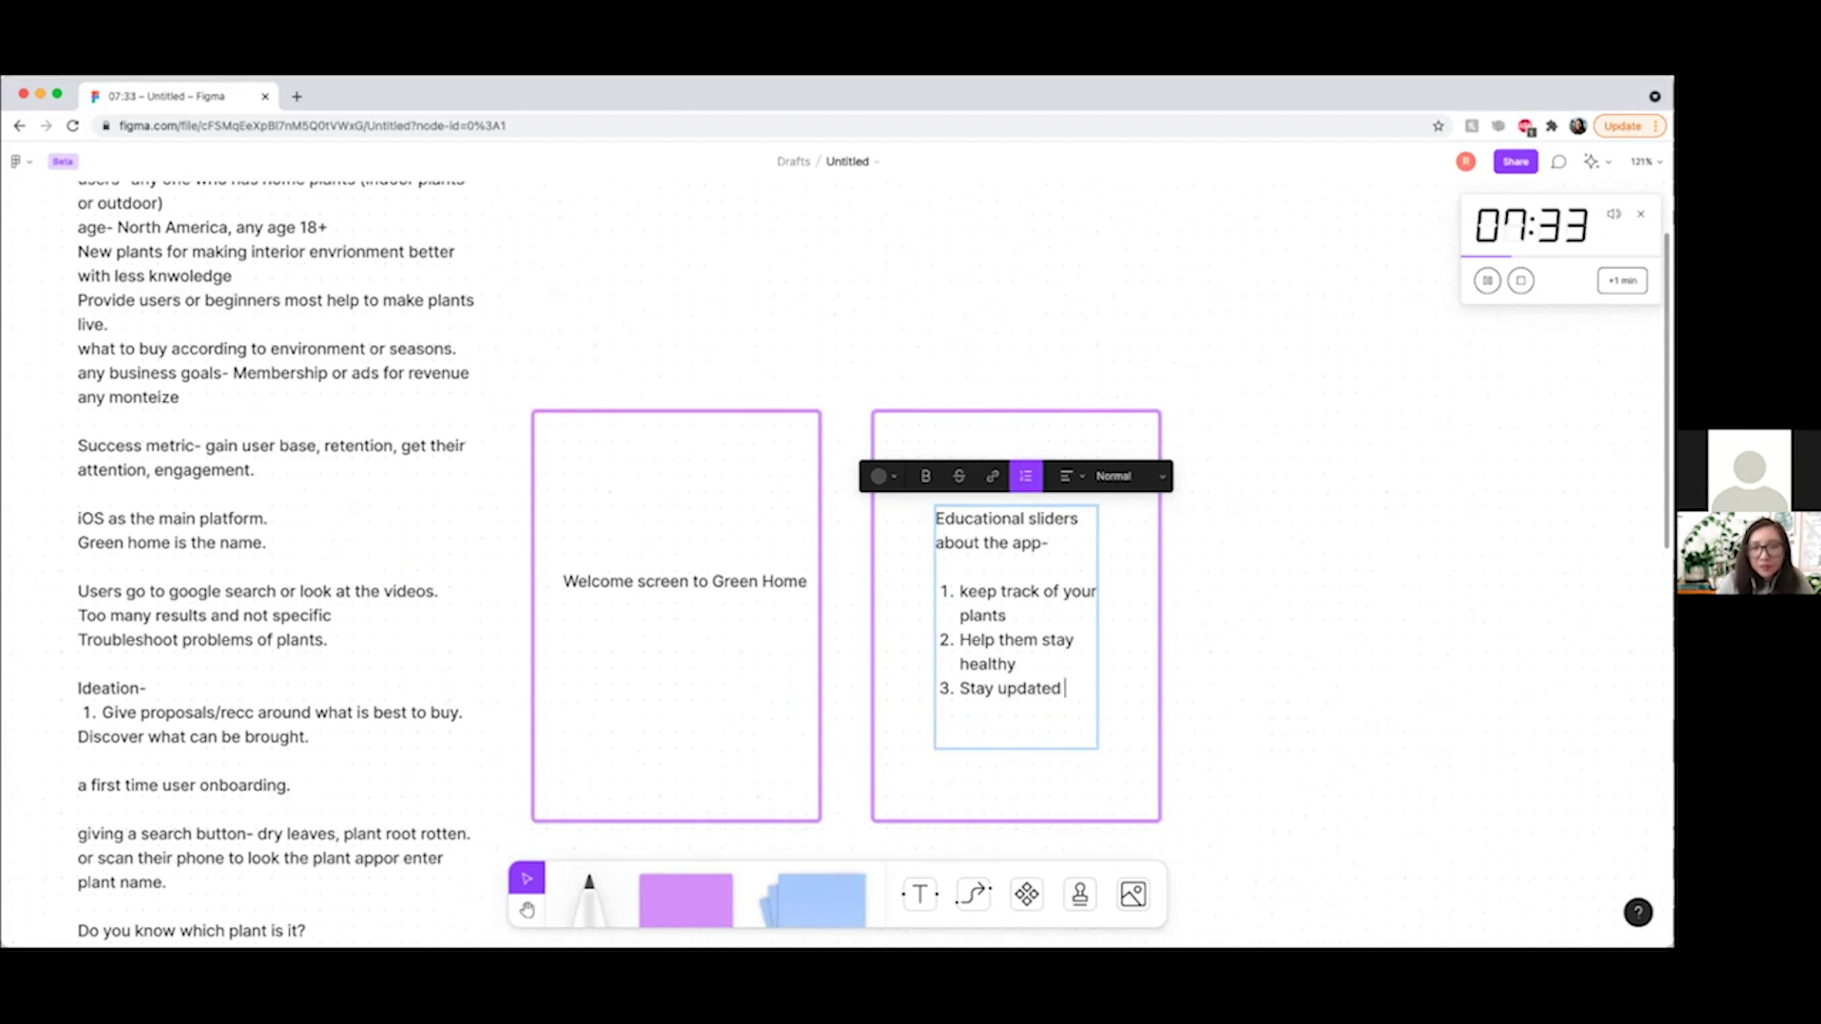
type(" regarding your plants")
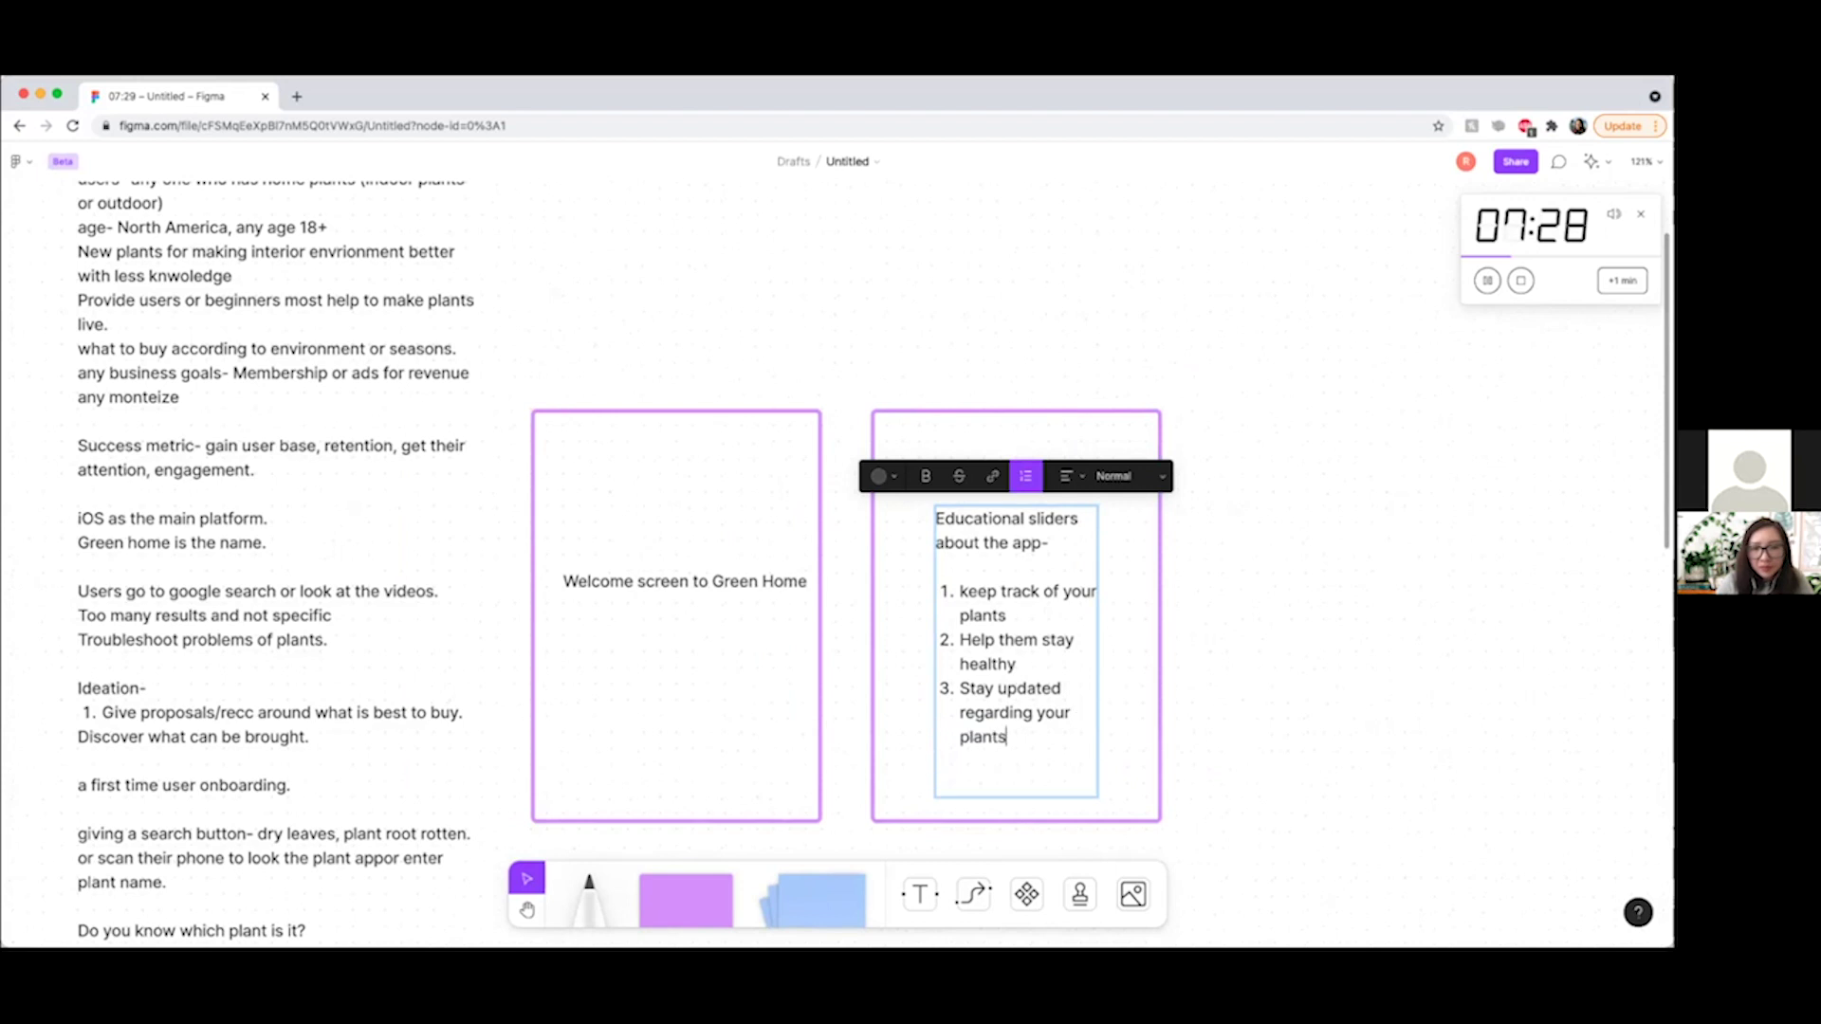
key("Escape")
Move the educational sliders text block slightly higher within the second frame.
scroll(1284, 487, "right", 3)
left_click_drag(884, 638, 891, 616)
left_click(1005, 409)
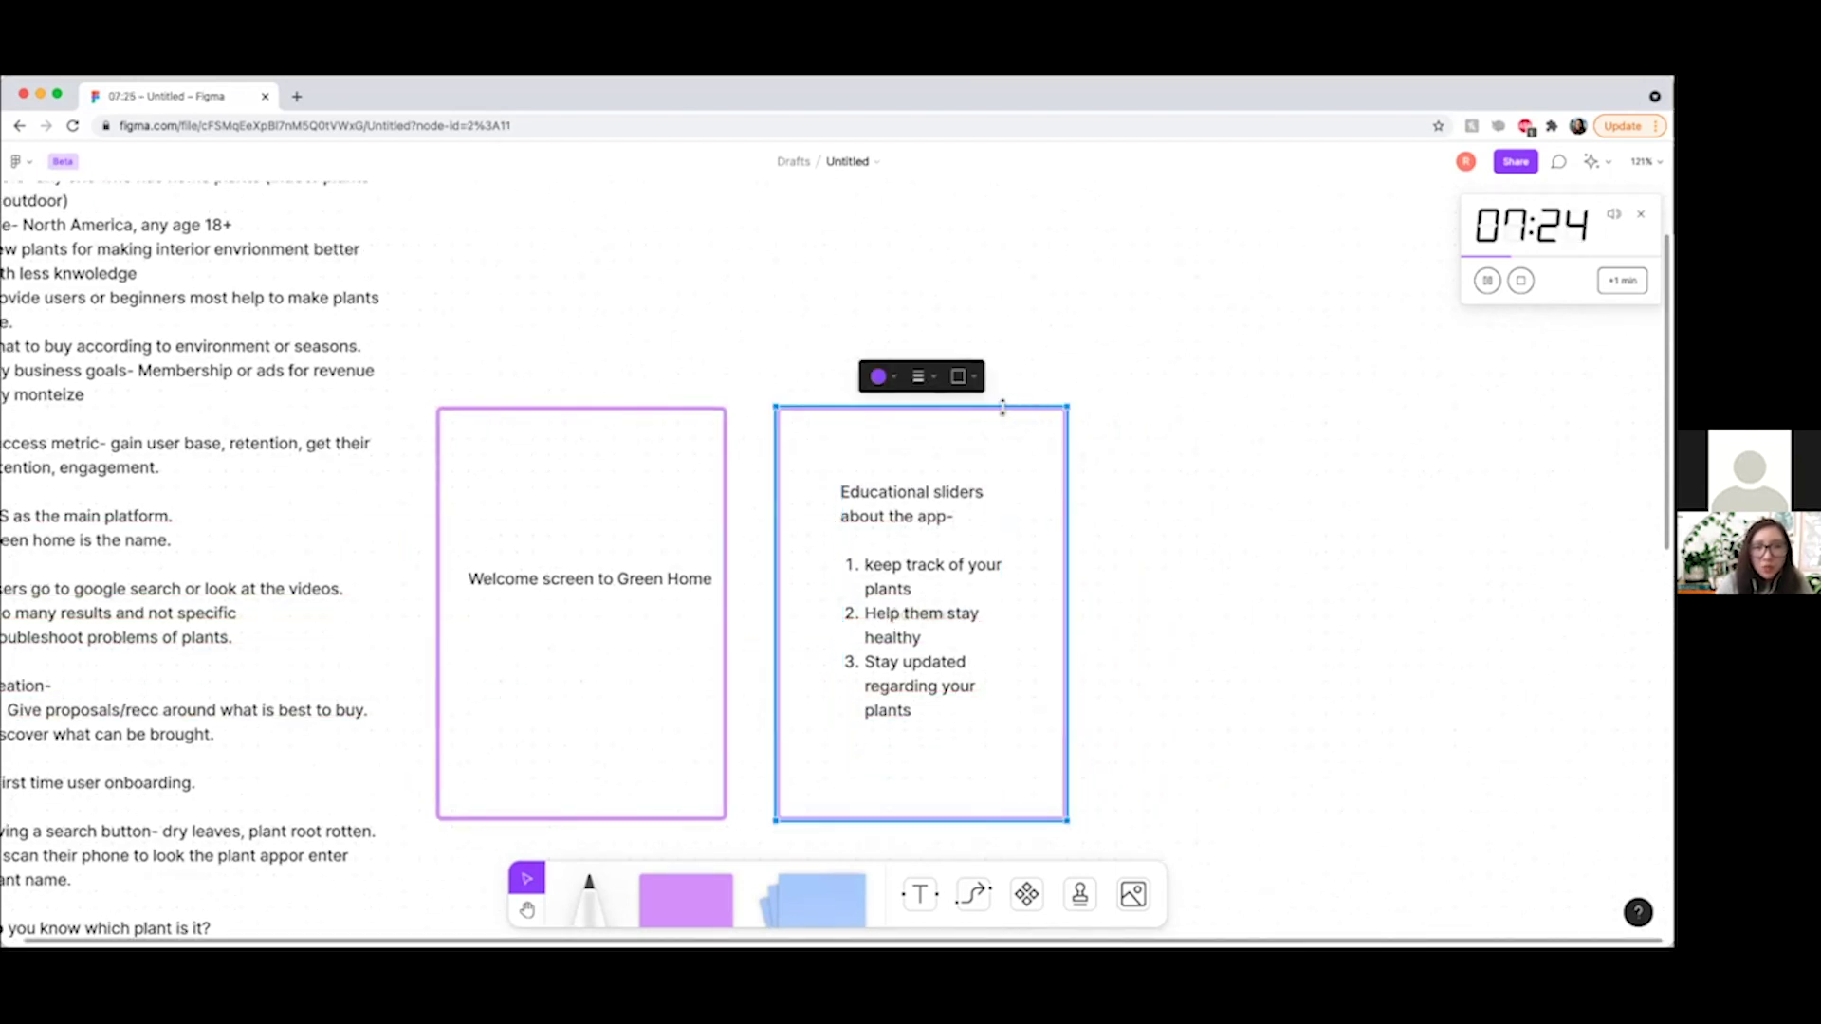
Trim the third list item so that only "Stay" remains.
left_click(876, 729)
left_click(905, 711)
left_click(910, 711)
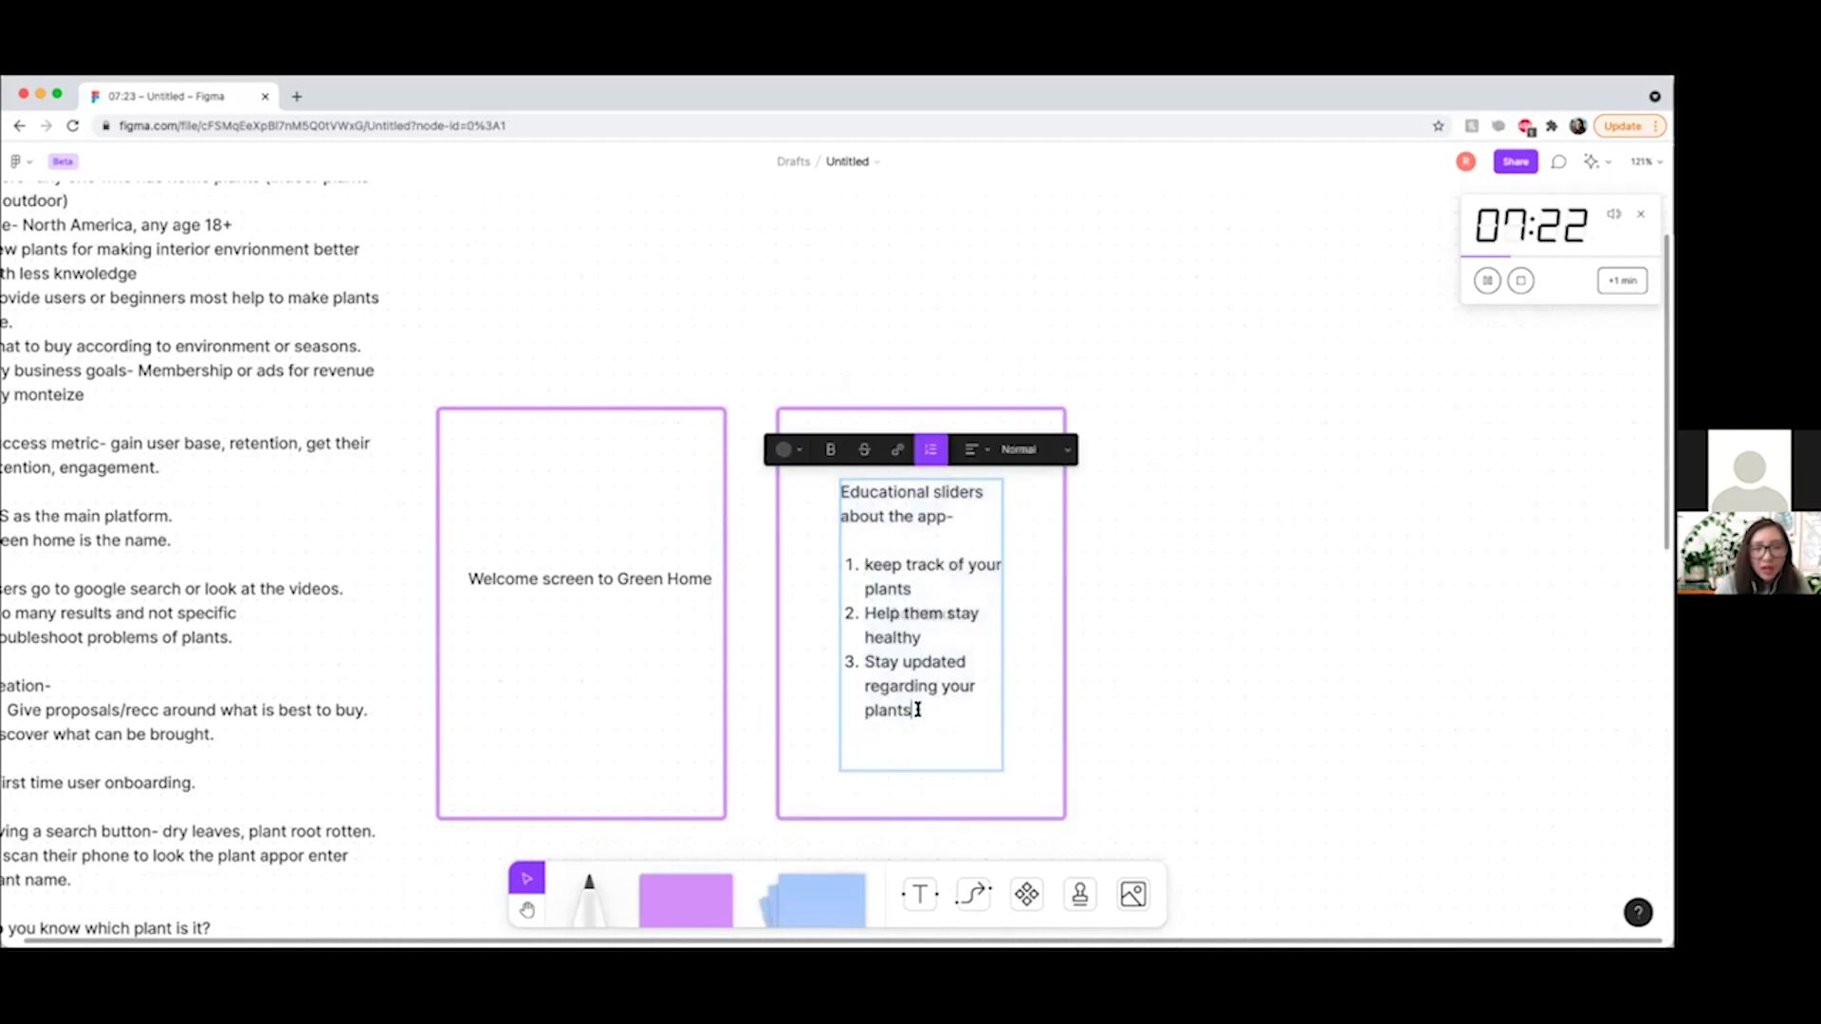
left_click_drag(910, 711, 887, 671)
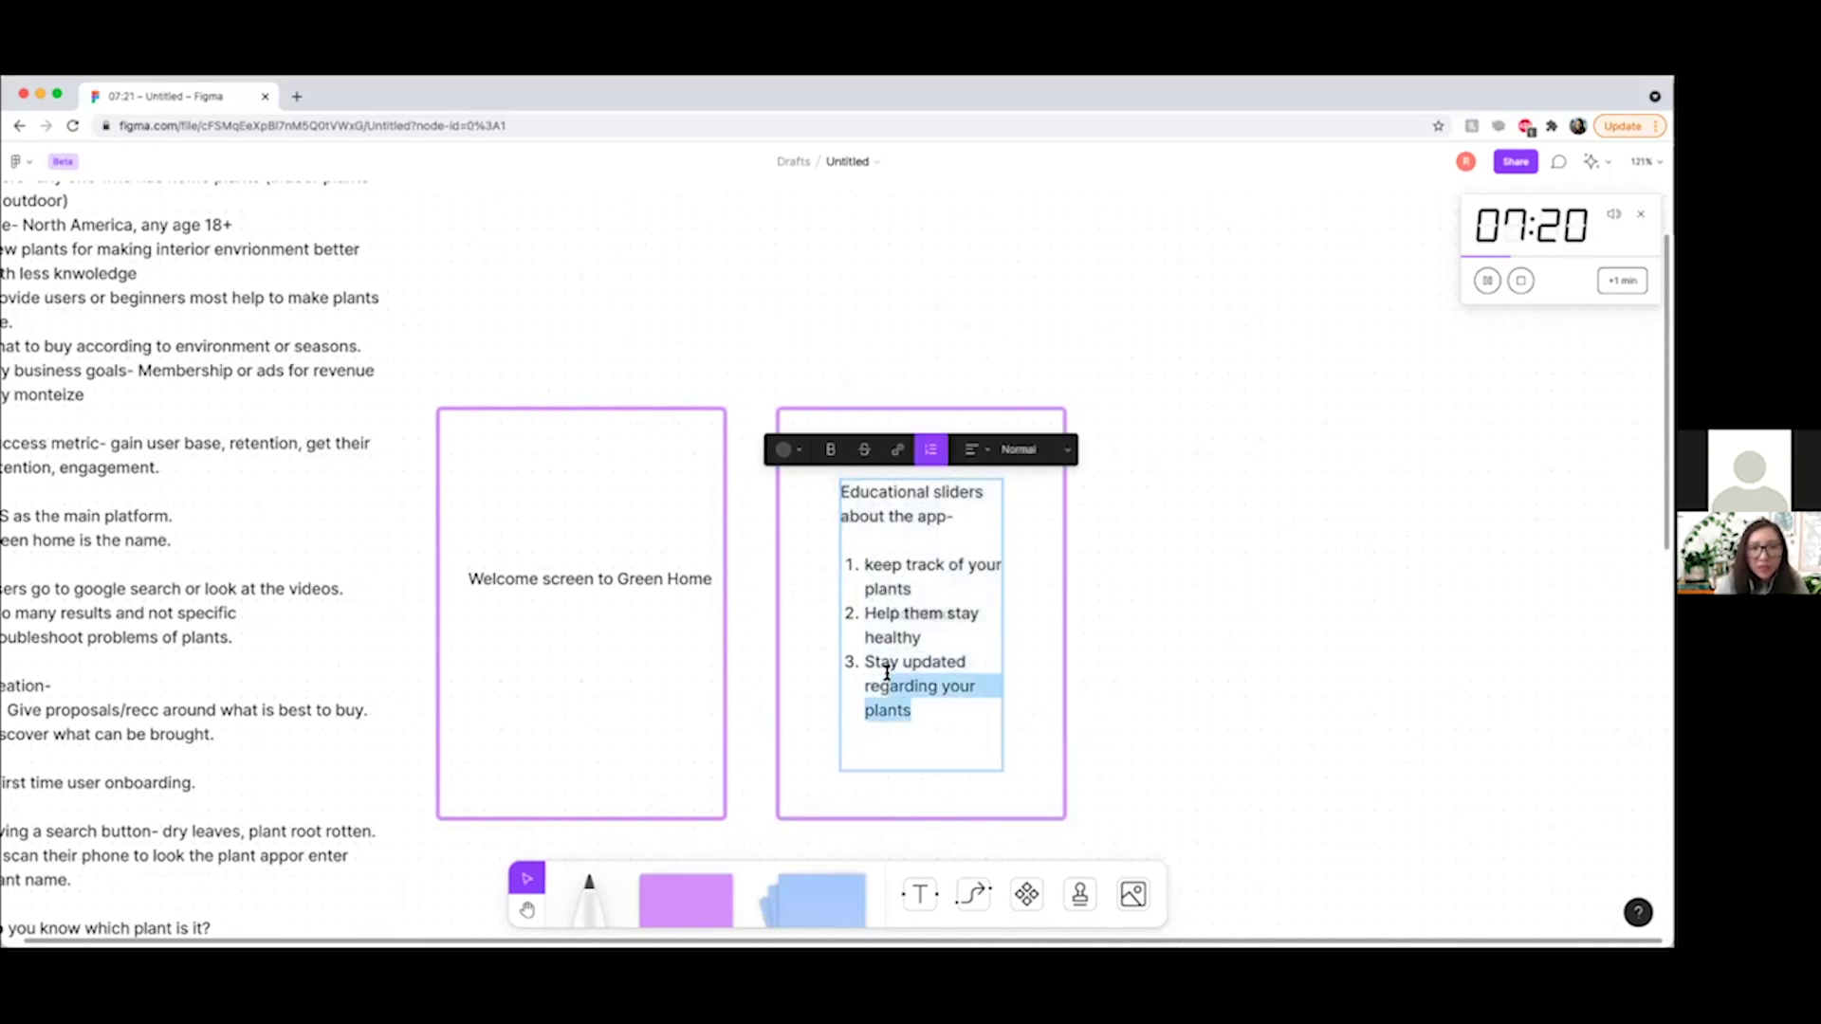
type("reg")
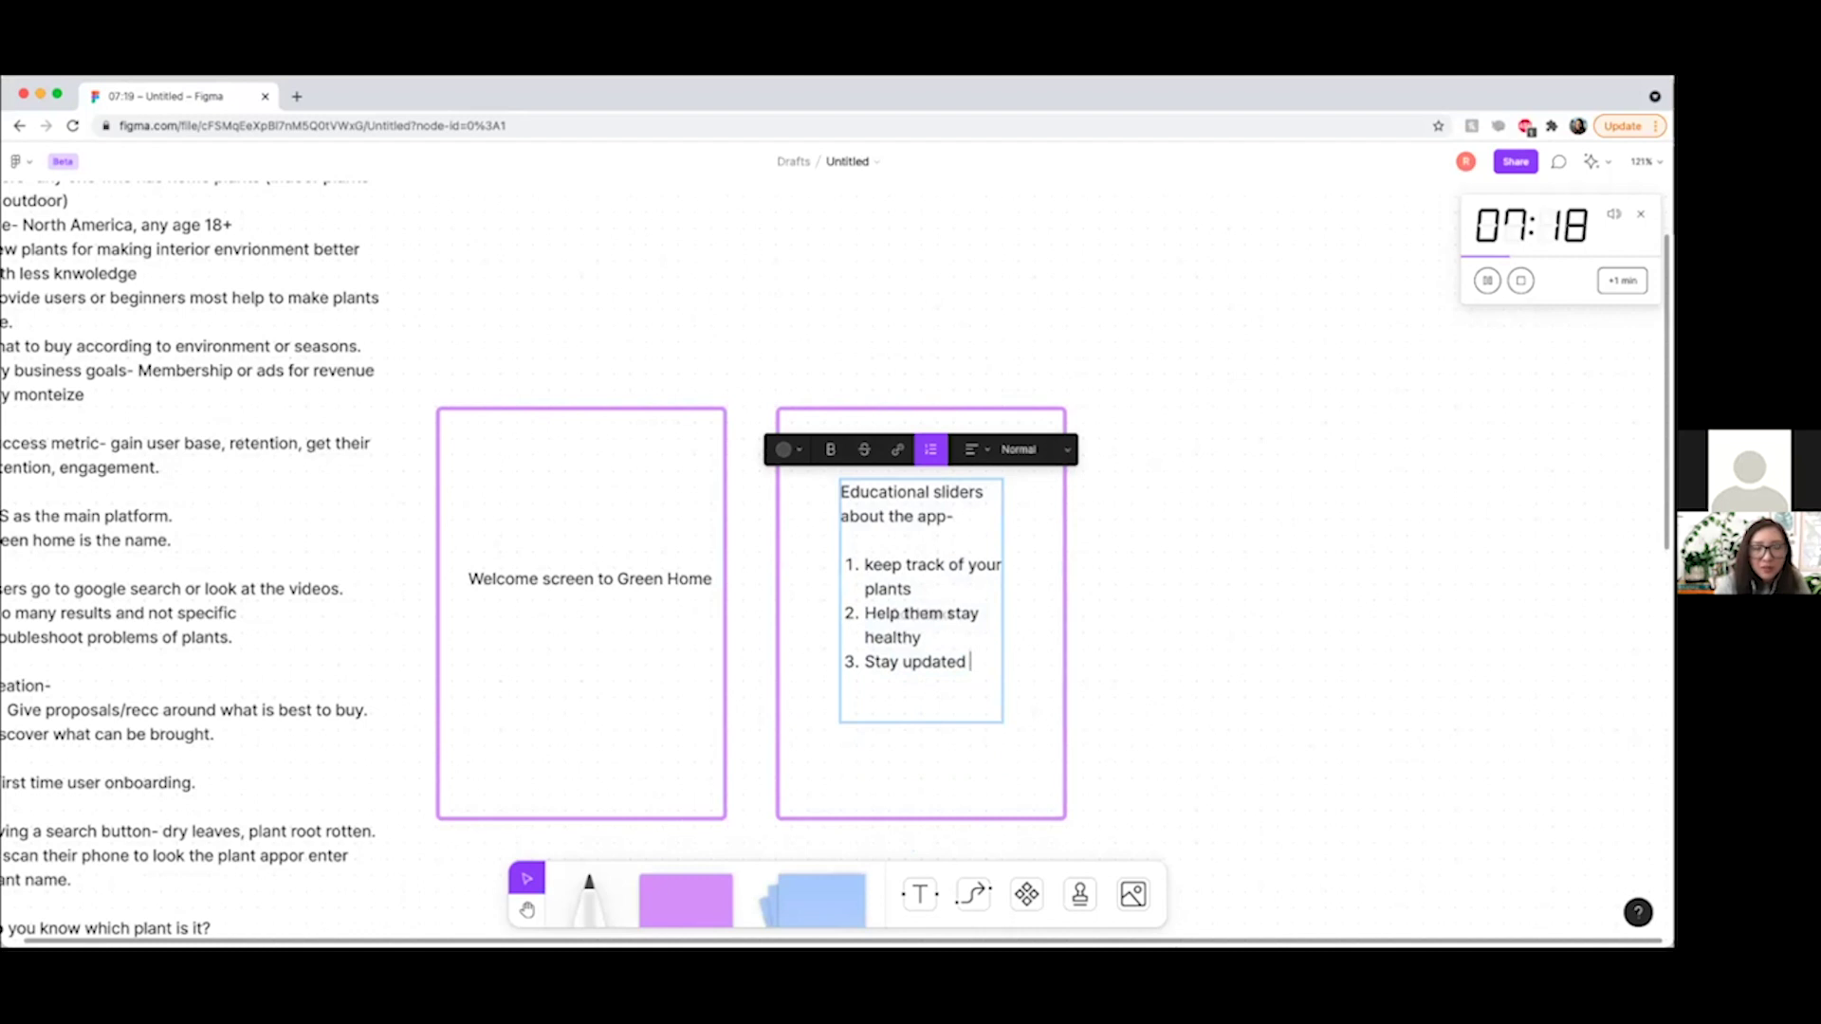
key("BackSpace")
key("BackSpace")
key("BackSpace")
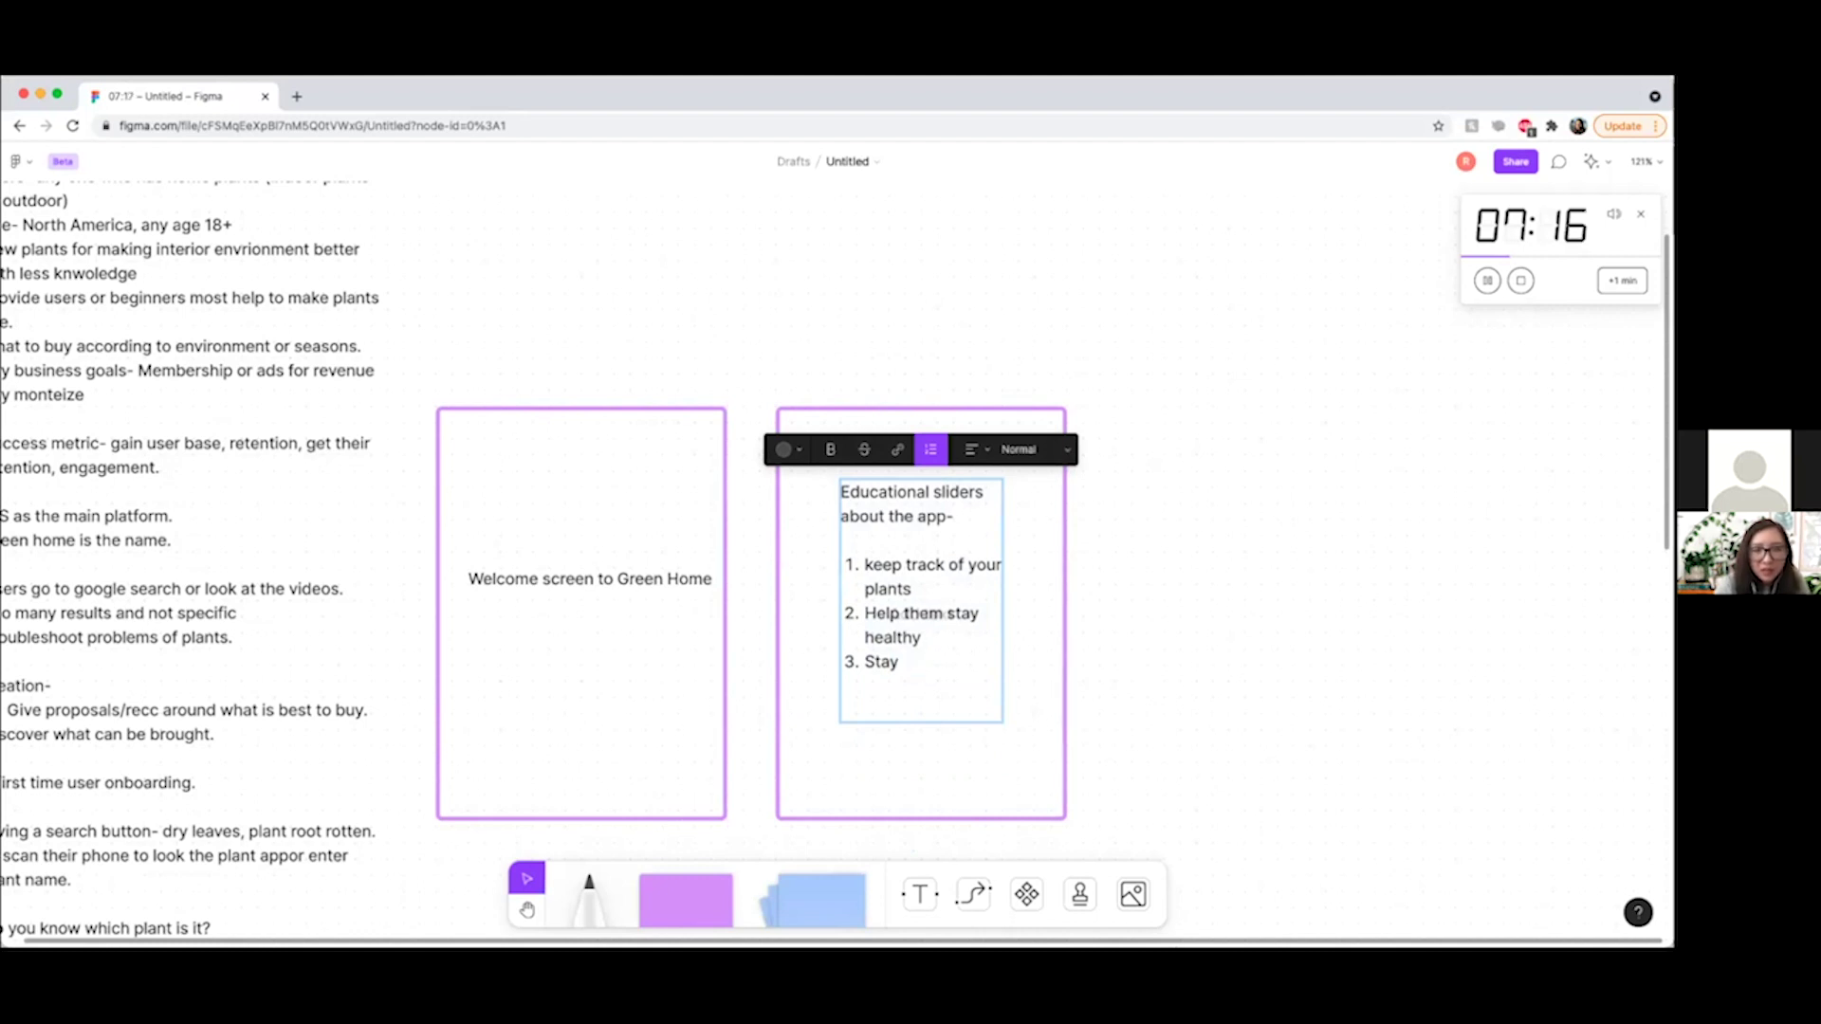
Capitalize the first list item so it reads "Keep track of your plants".
left_click(872, 563)
key("BackSpace")
type("K")
left_click(925, 663)
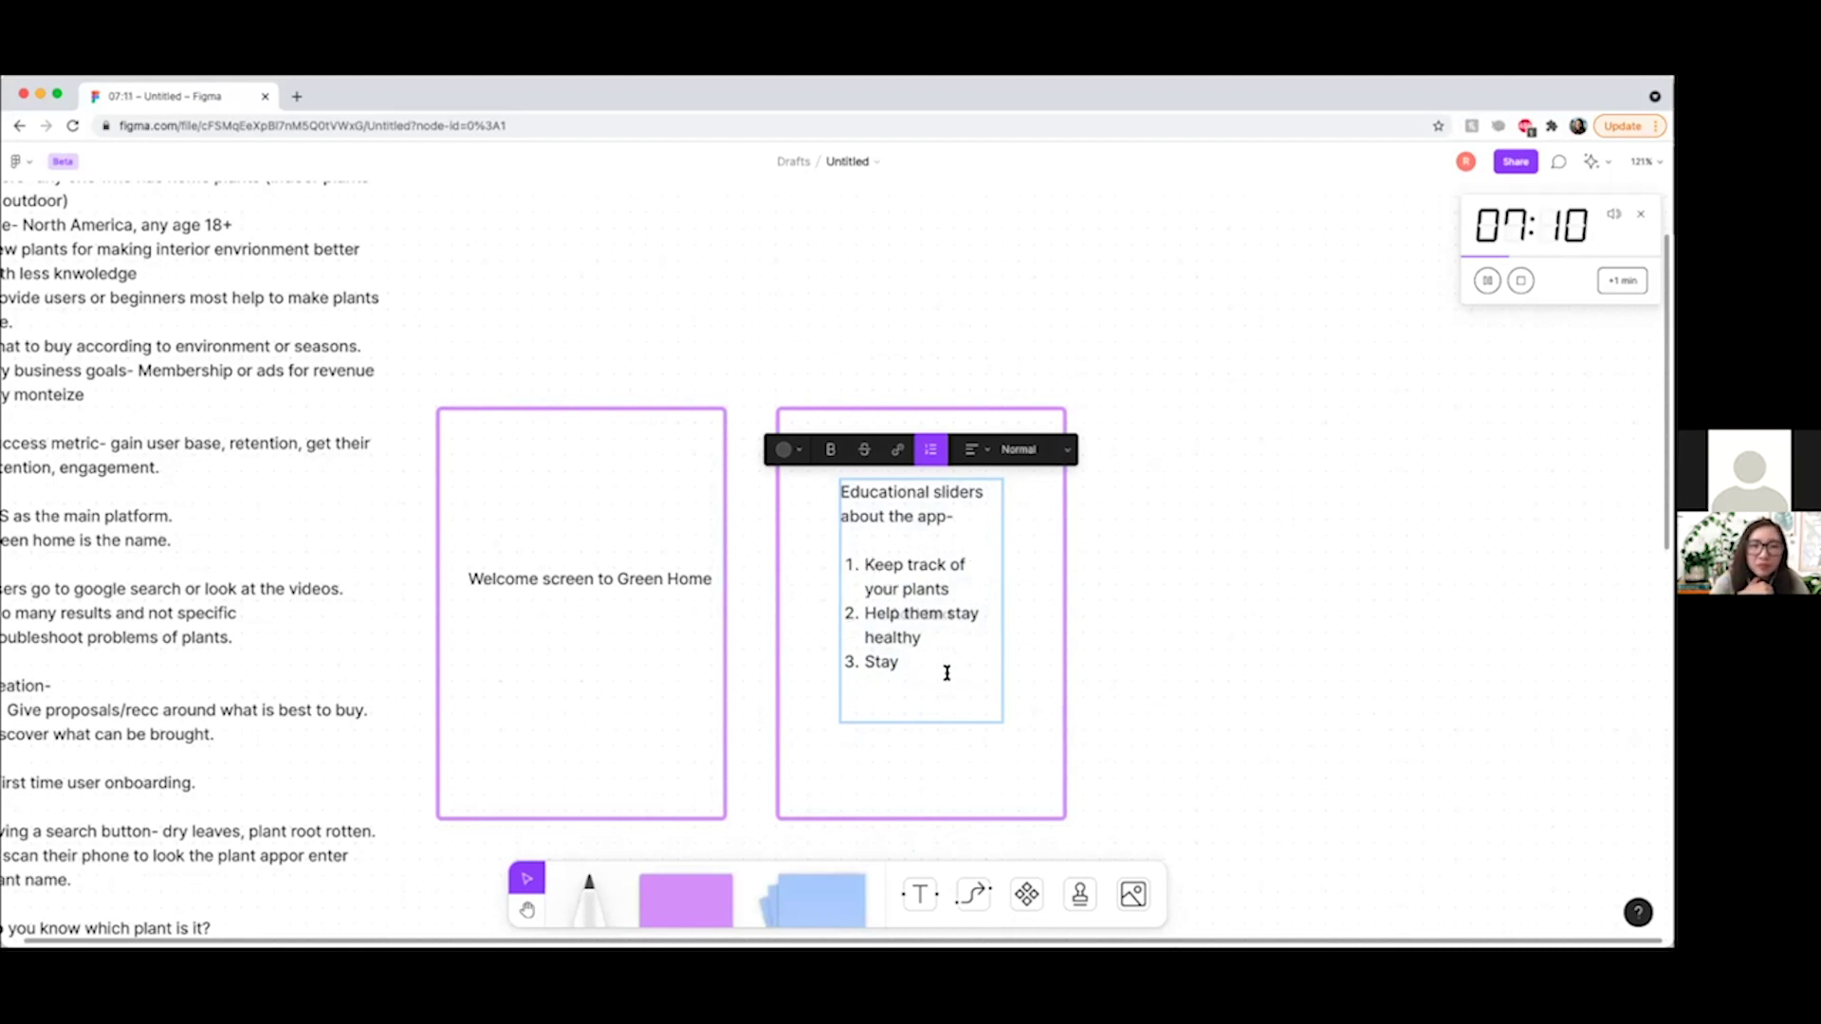
Review the project notes for ideas and clear the text of the third list item.
scroll(329, 834, "left", 1)
scroll(328, 834, "left", 3)
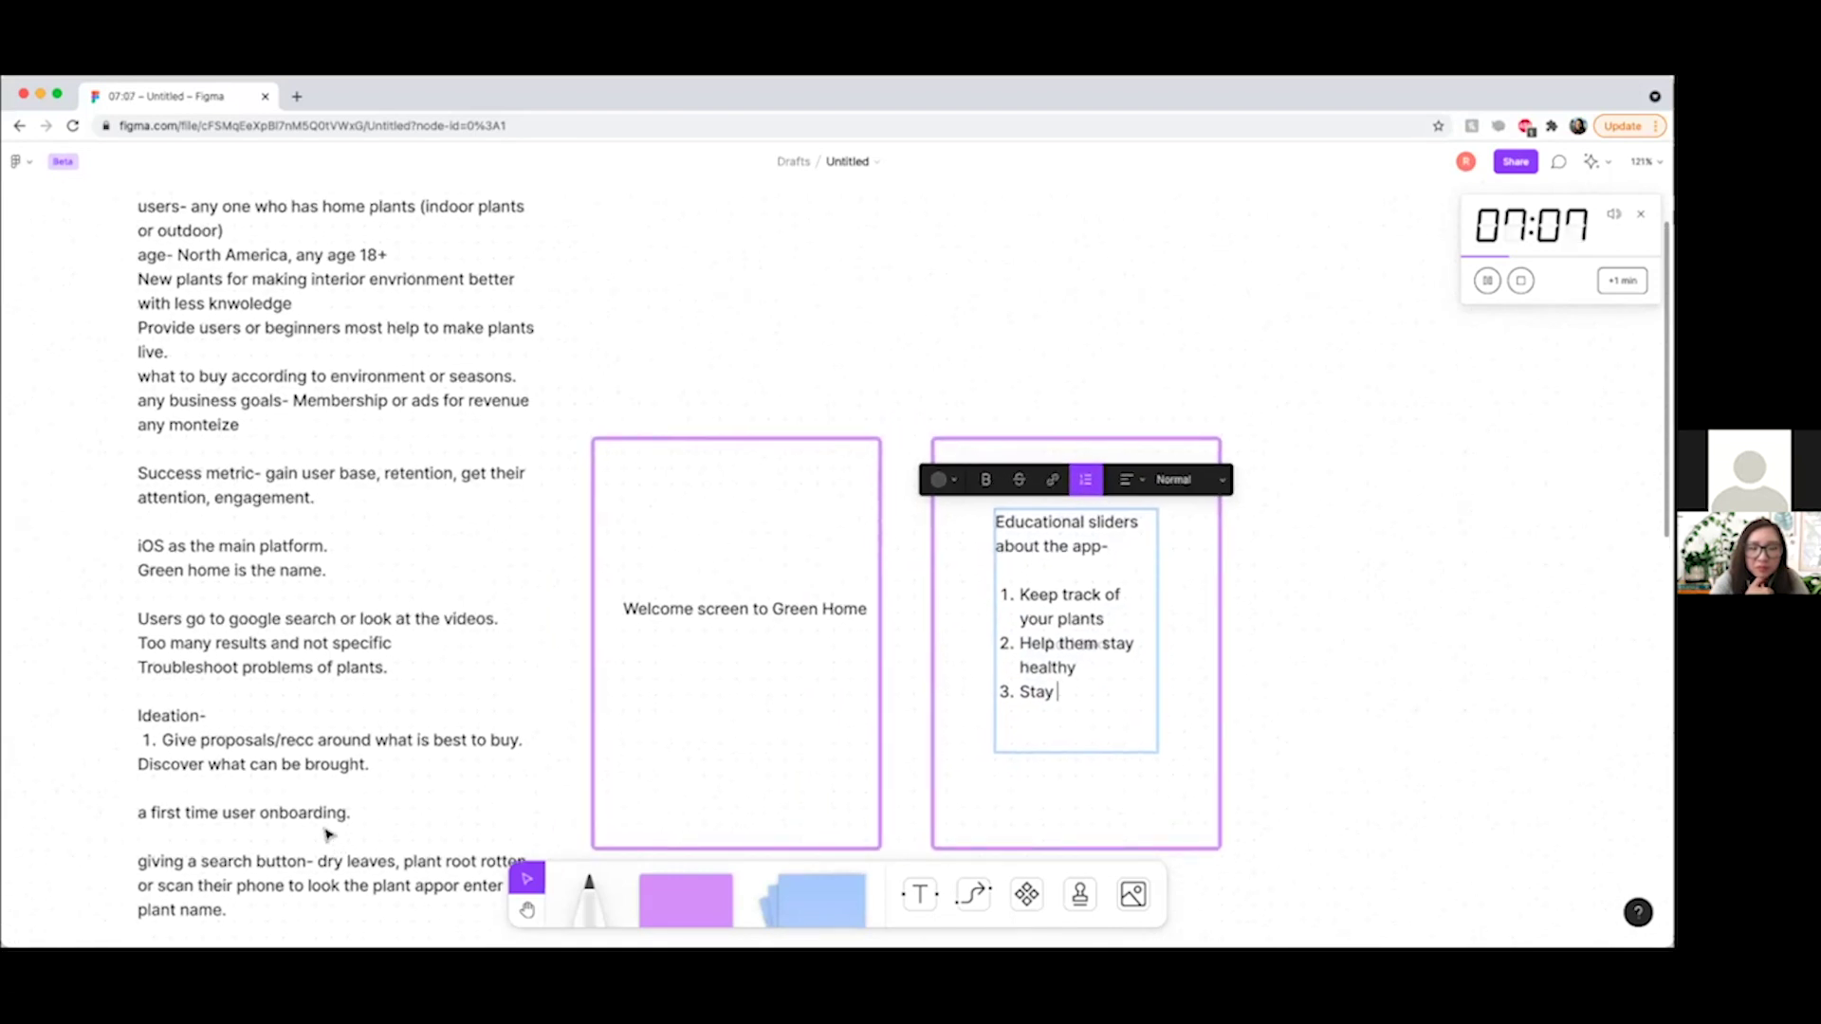
scroll(328, 834, "down", 3)
scroll(328, 834, "down", 1)
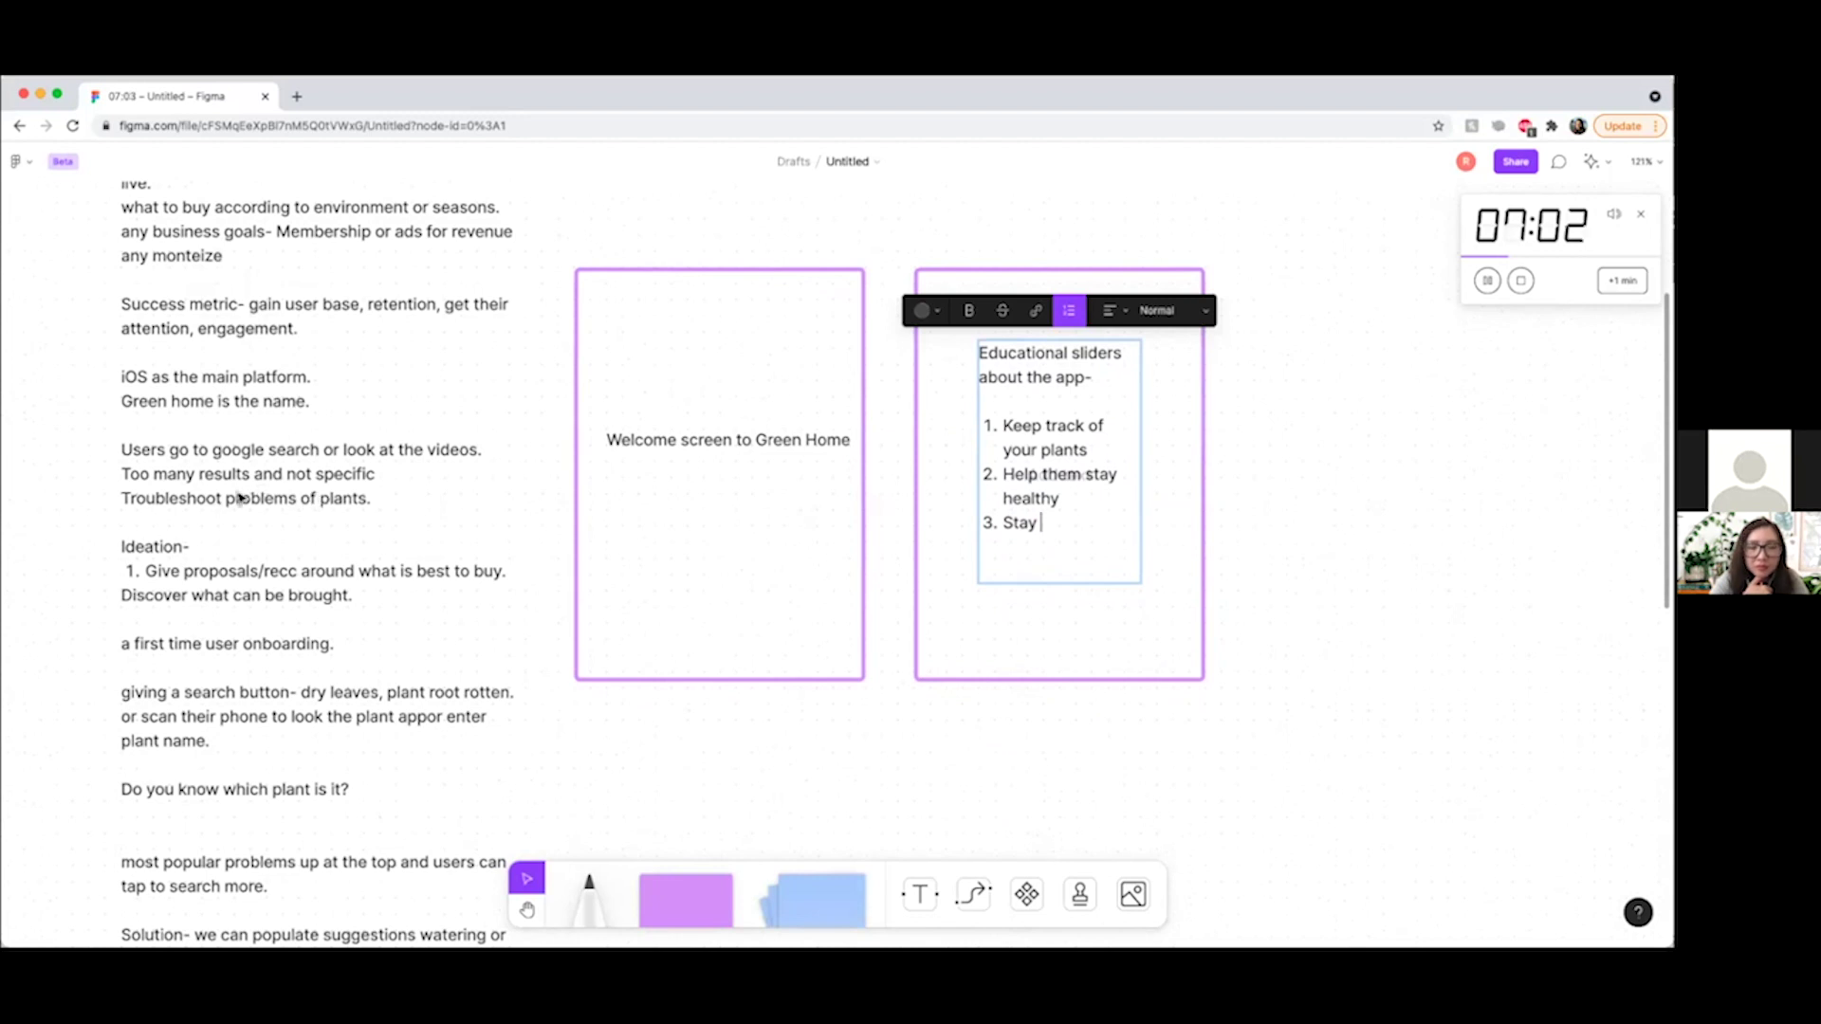
scroll(1023, 531, "up", 2)
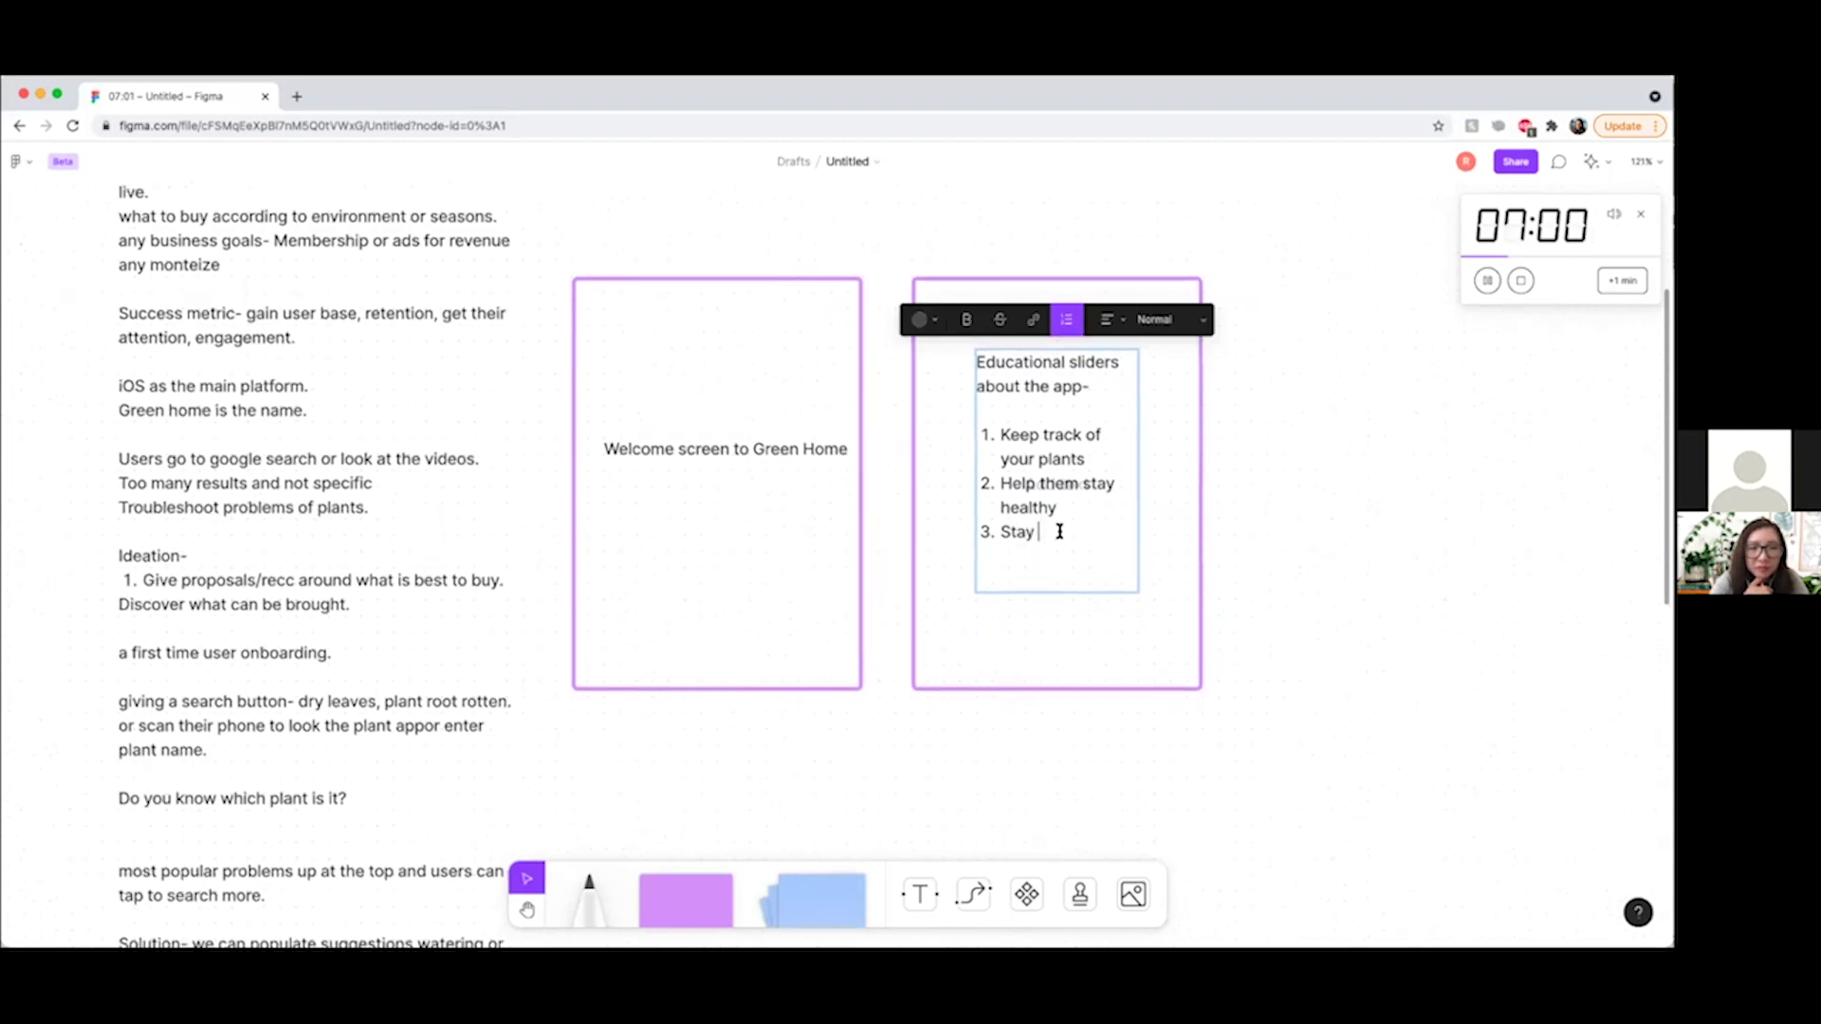
key("BackSpace")
key("BackSpace")
key("BackSpace")
key("BackSpace")
key("BackSpace")
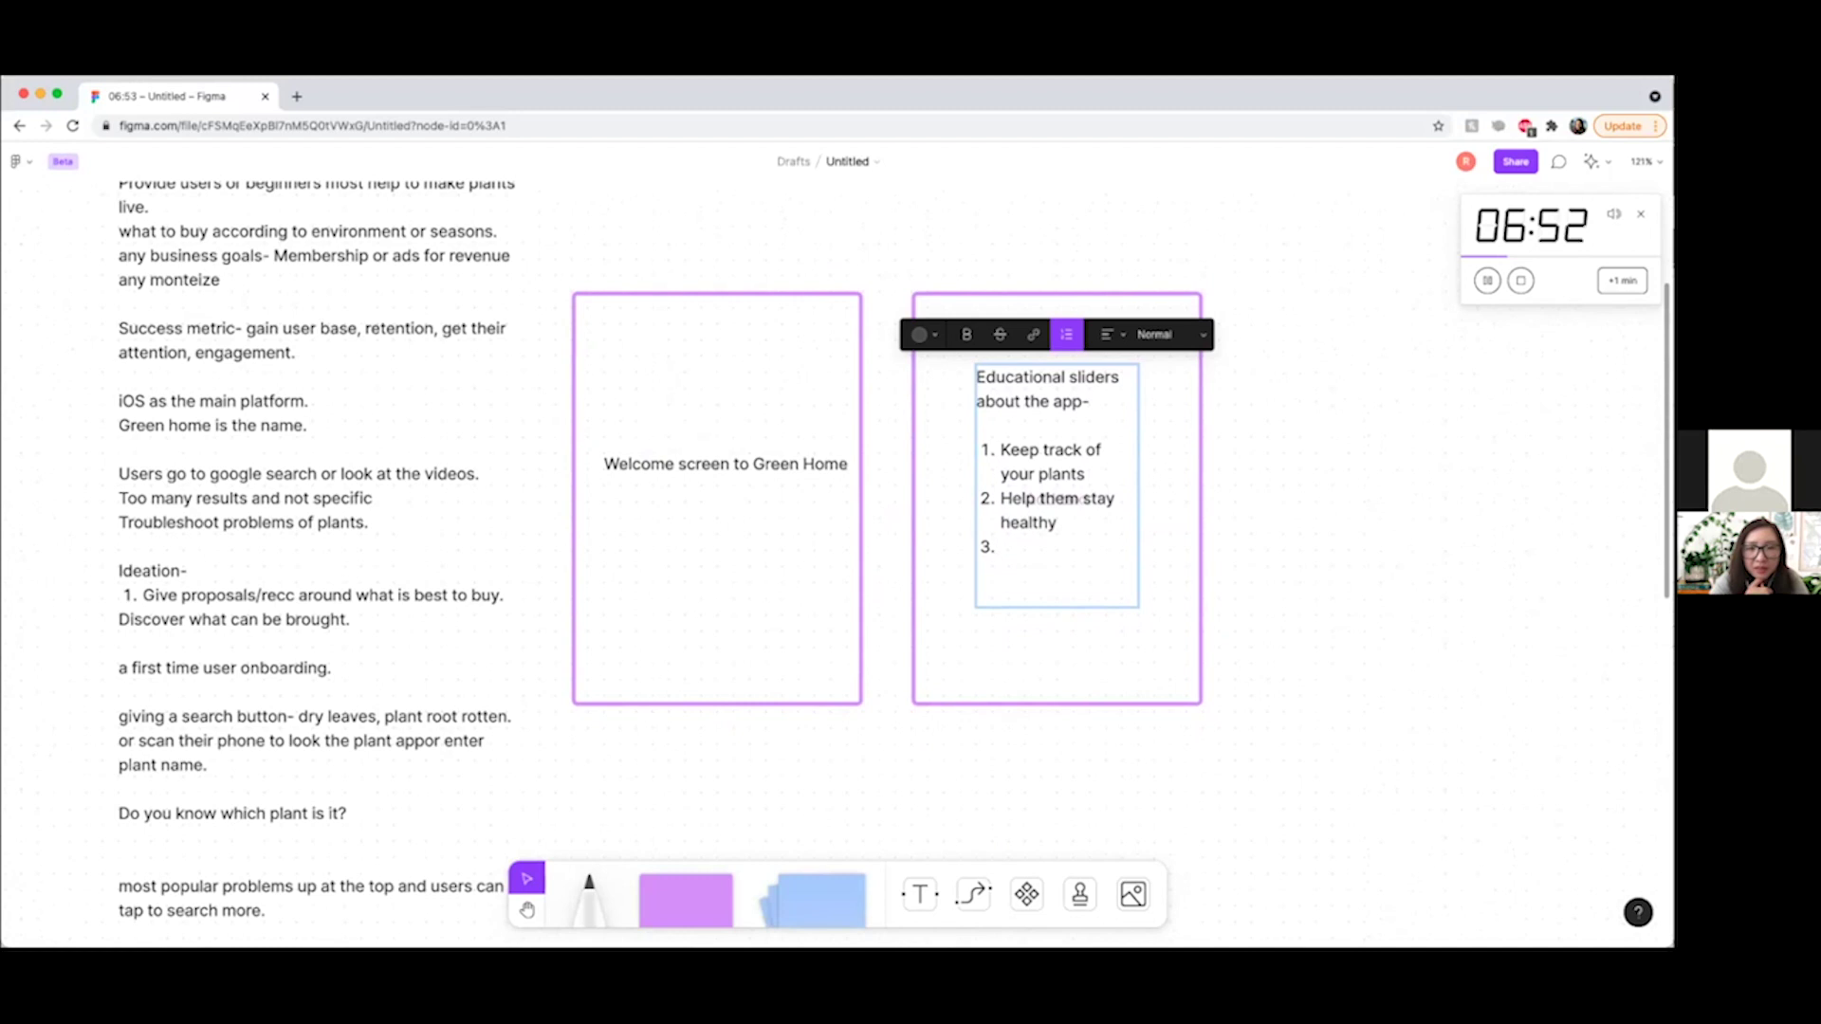
Remove the third numbered item from the educational sliders list and finish editing the text block.
type("Focus")
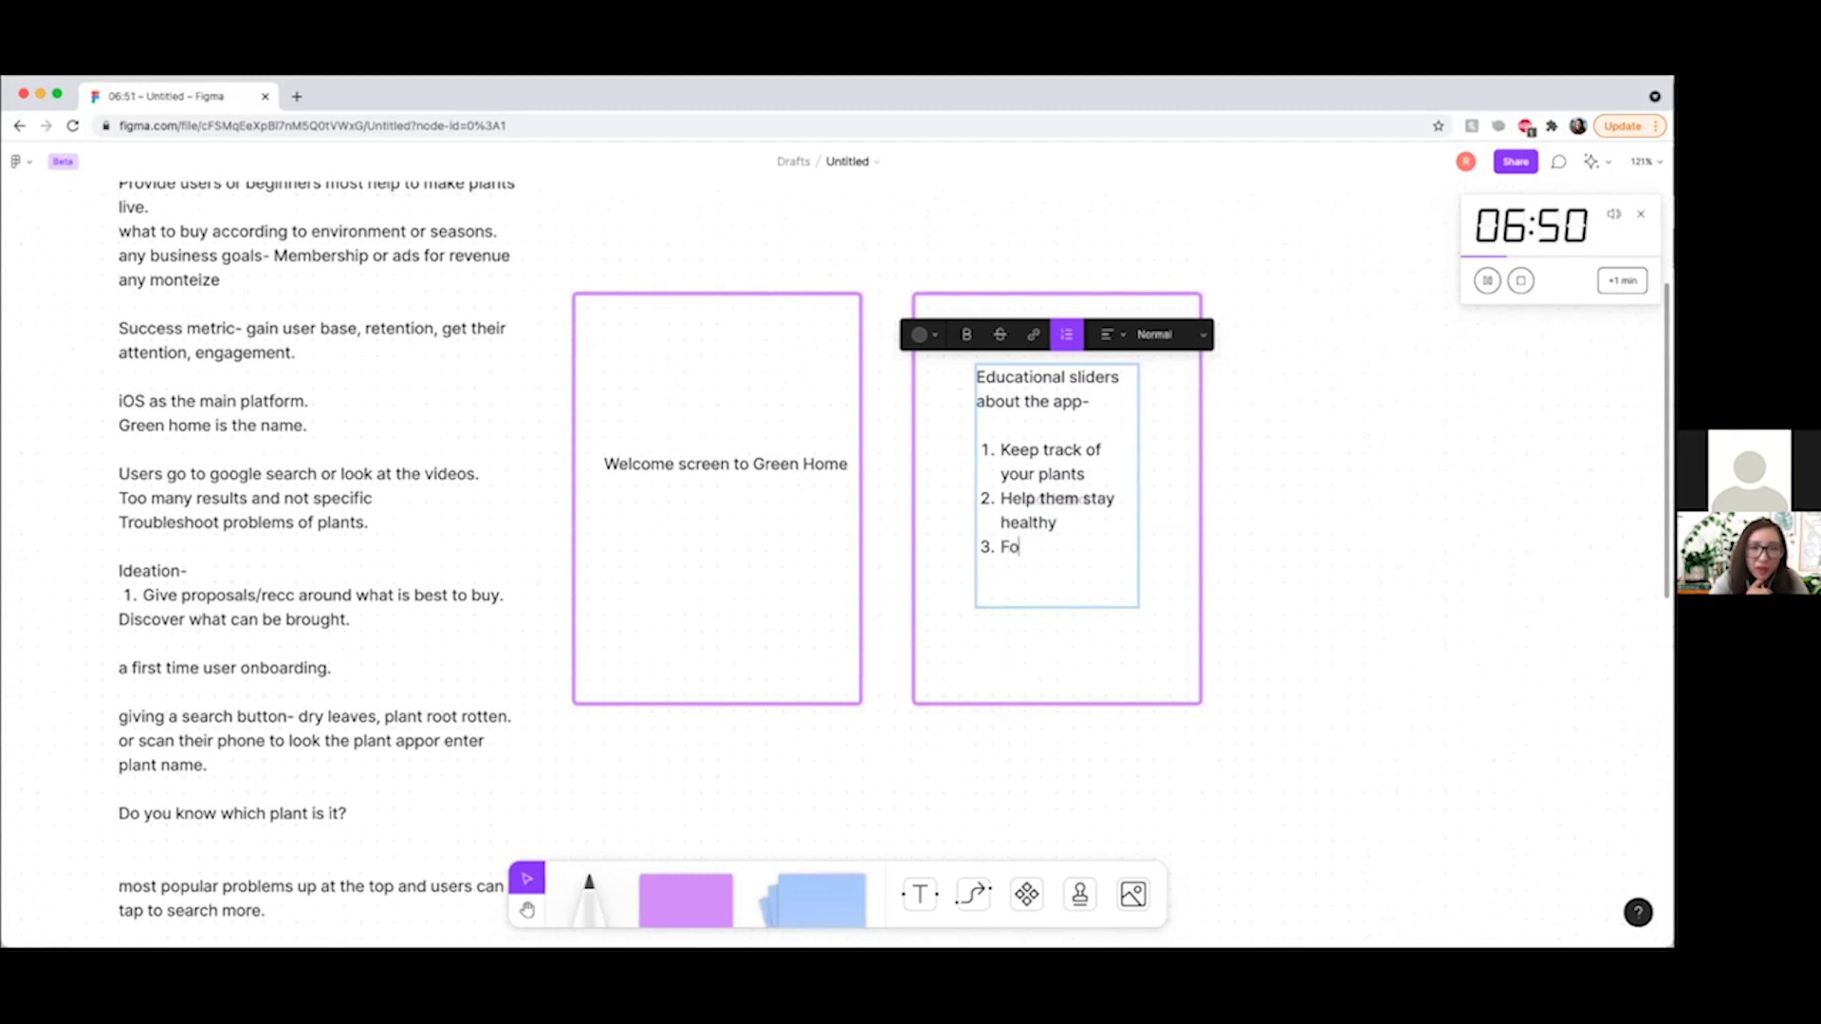
key("BackSpace")
key("BackSpace")
key("BackSpace")
key("BackSpace")
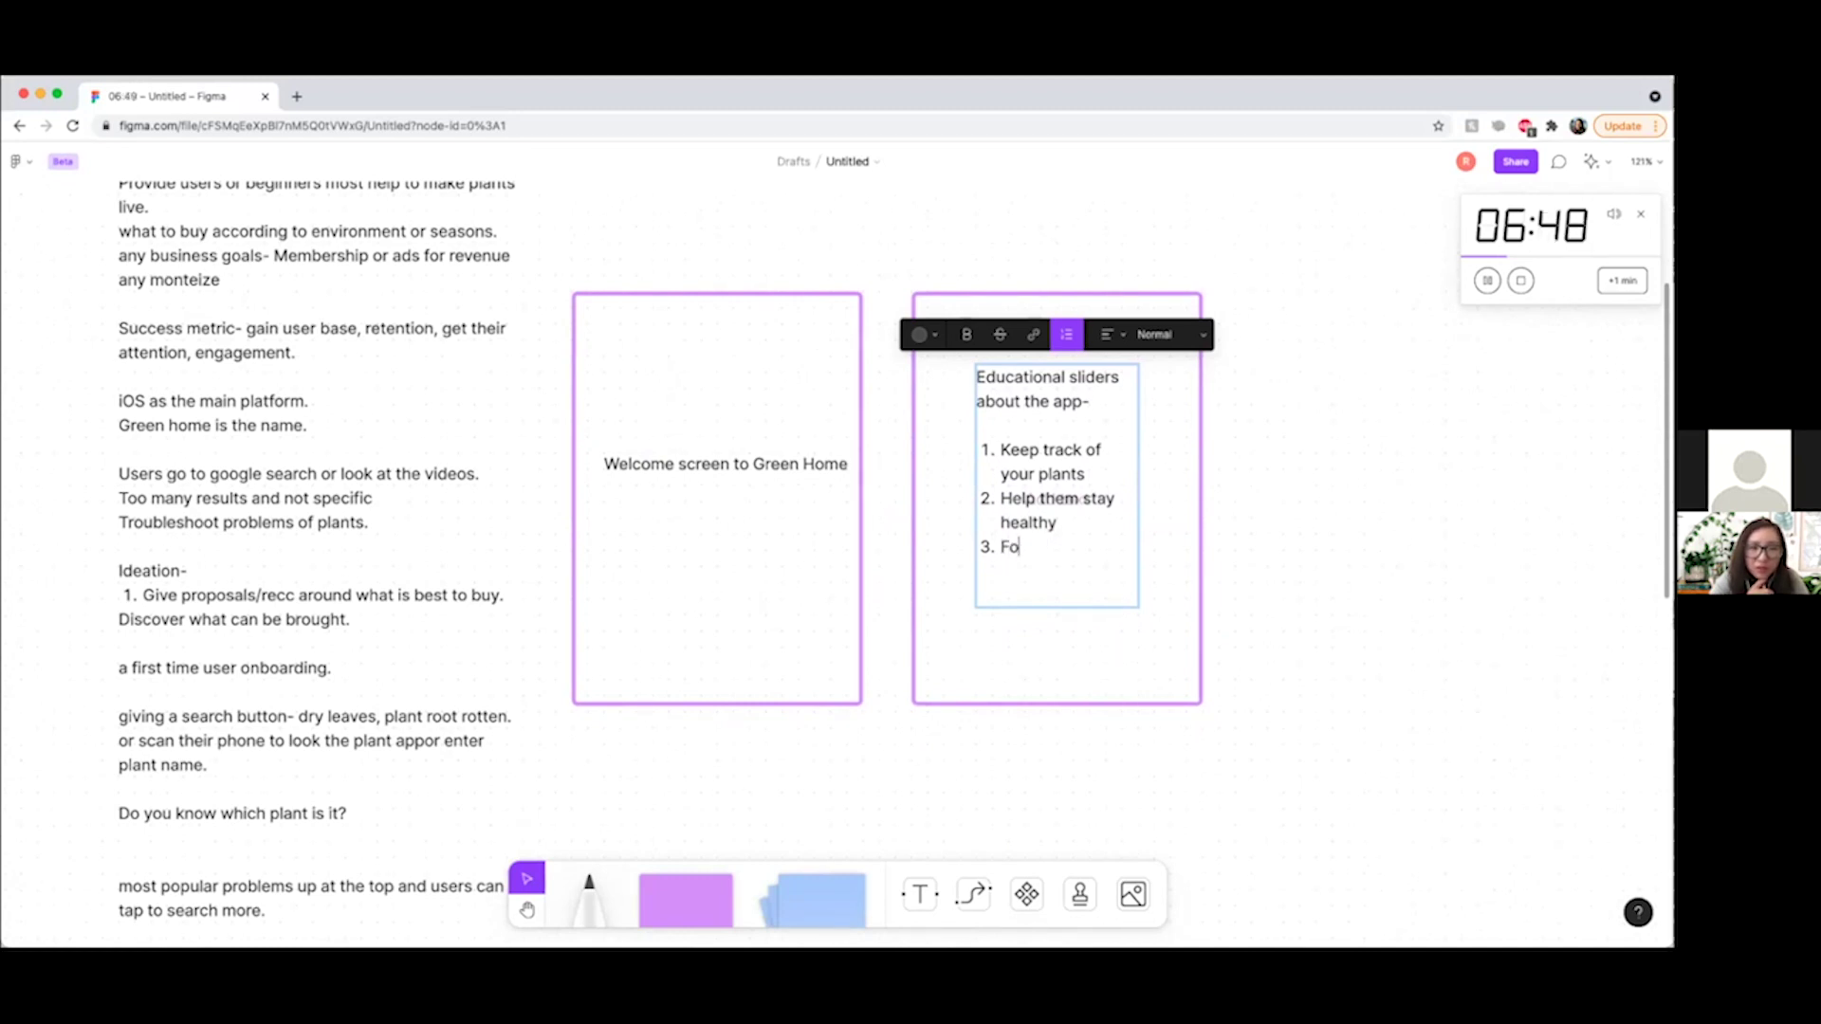
key("BackSpace")
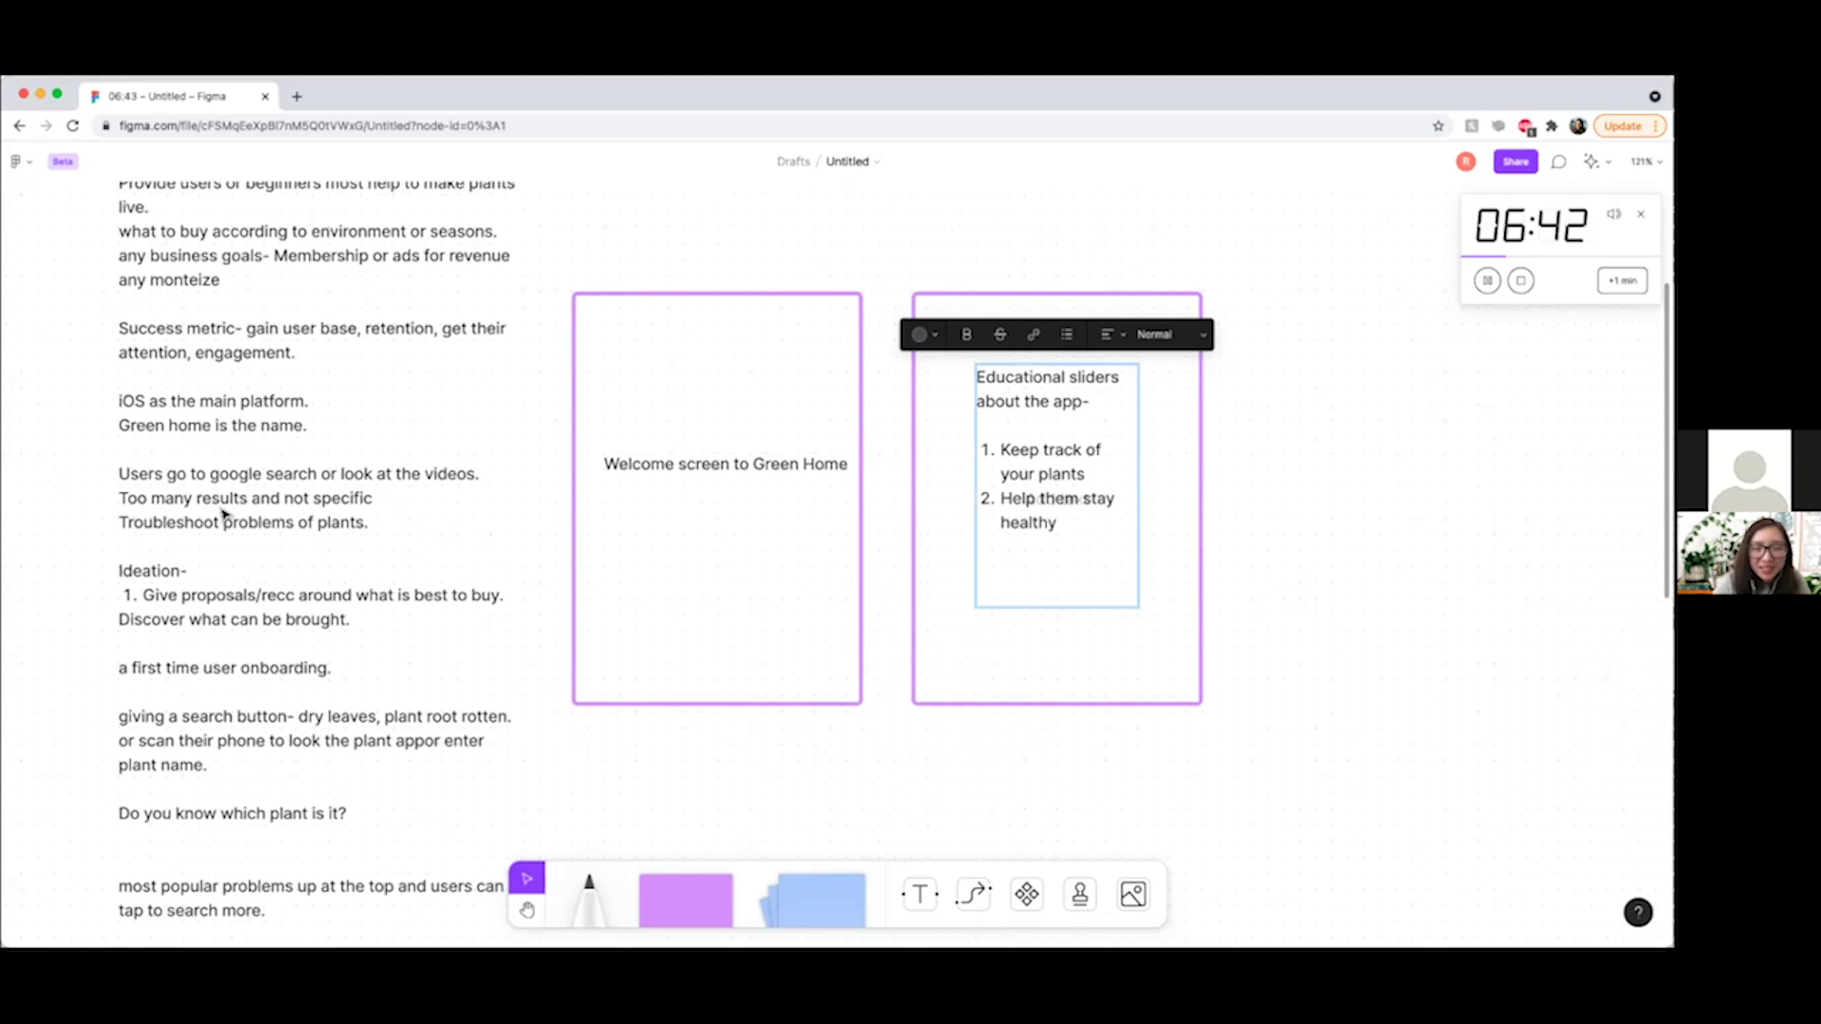
key("Escape")
Duplicate the educational sliders frame beside the original and delete all the text in the copy.
scroll(1321, 645, "right", 3)
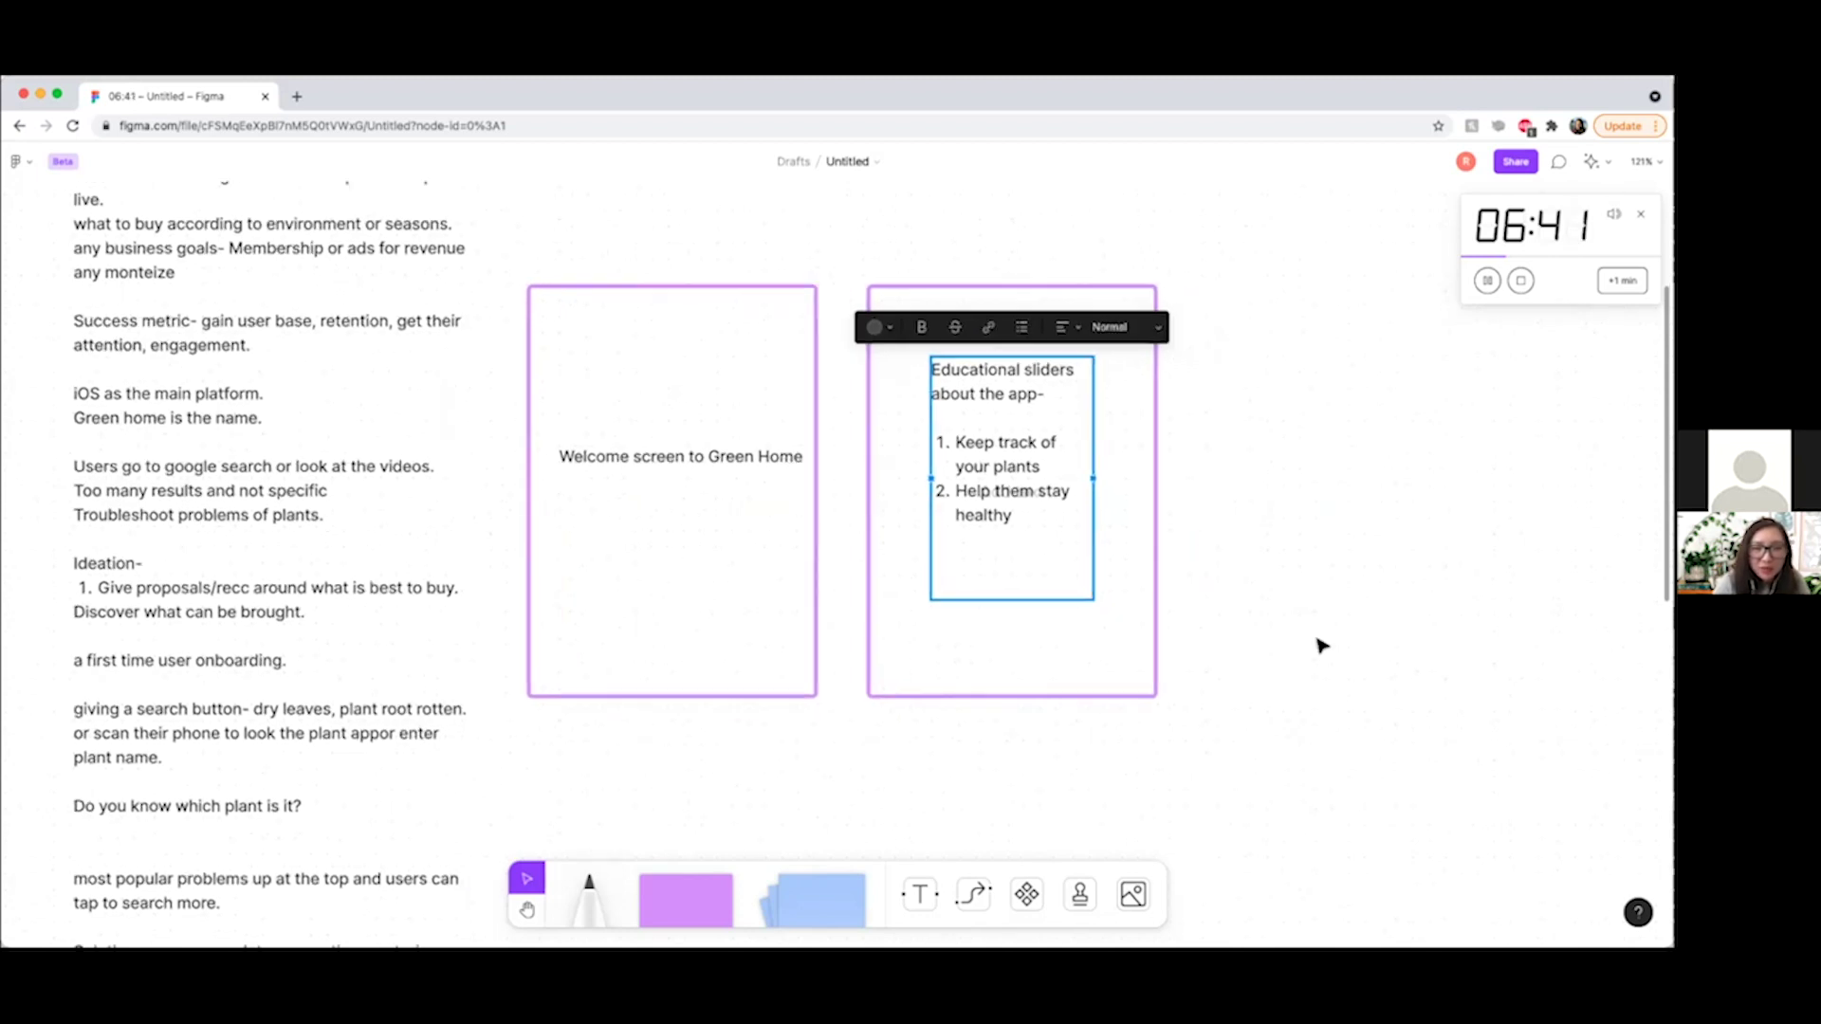
scroll(1321, 646, "left", 2)
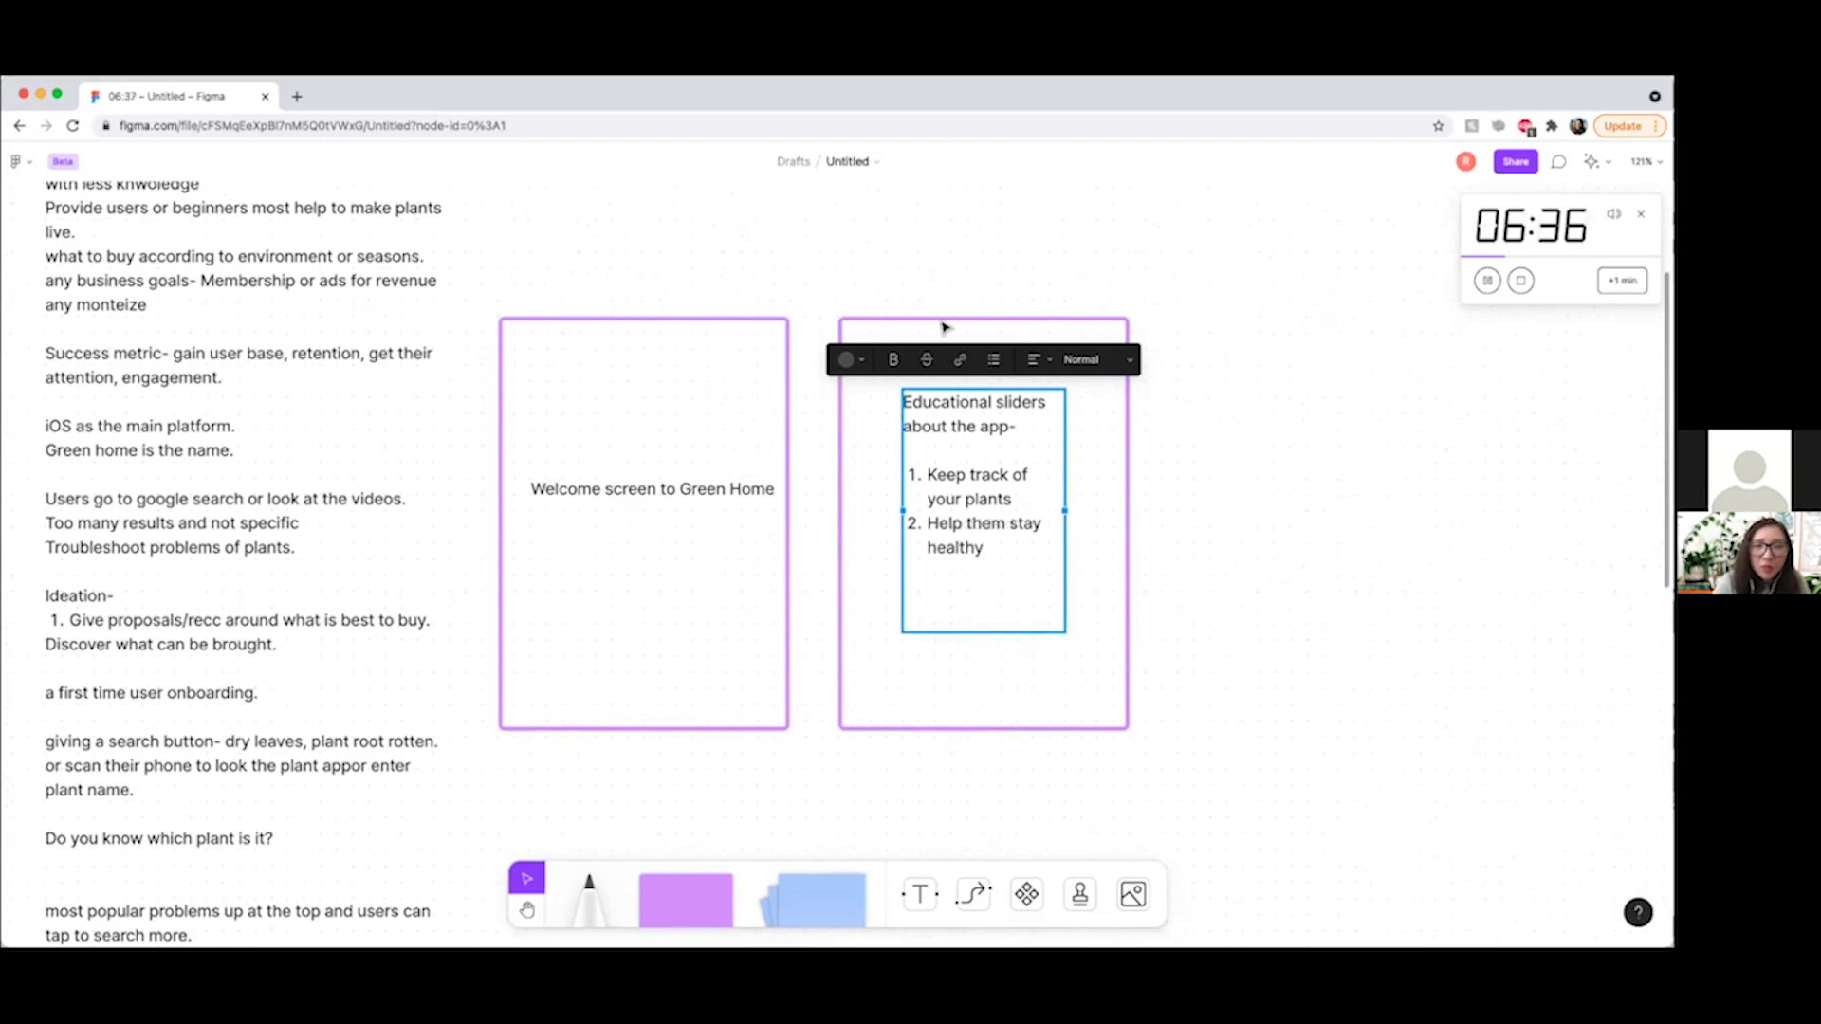
left_click_drag(932, 326, 1304, 342)
left_click(1276, 552)
double_click(1276, 553)
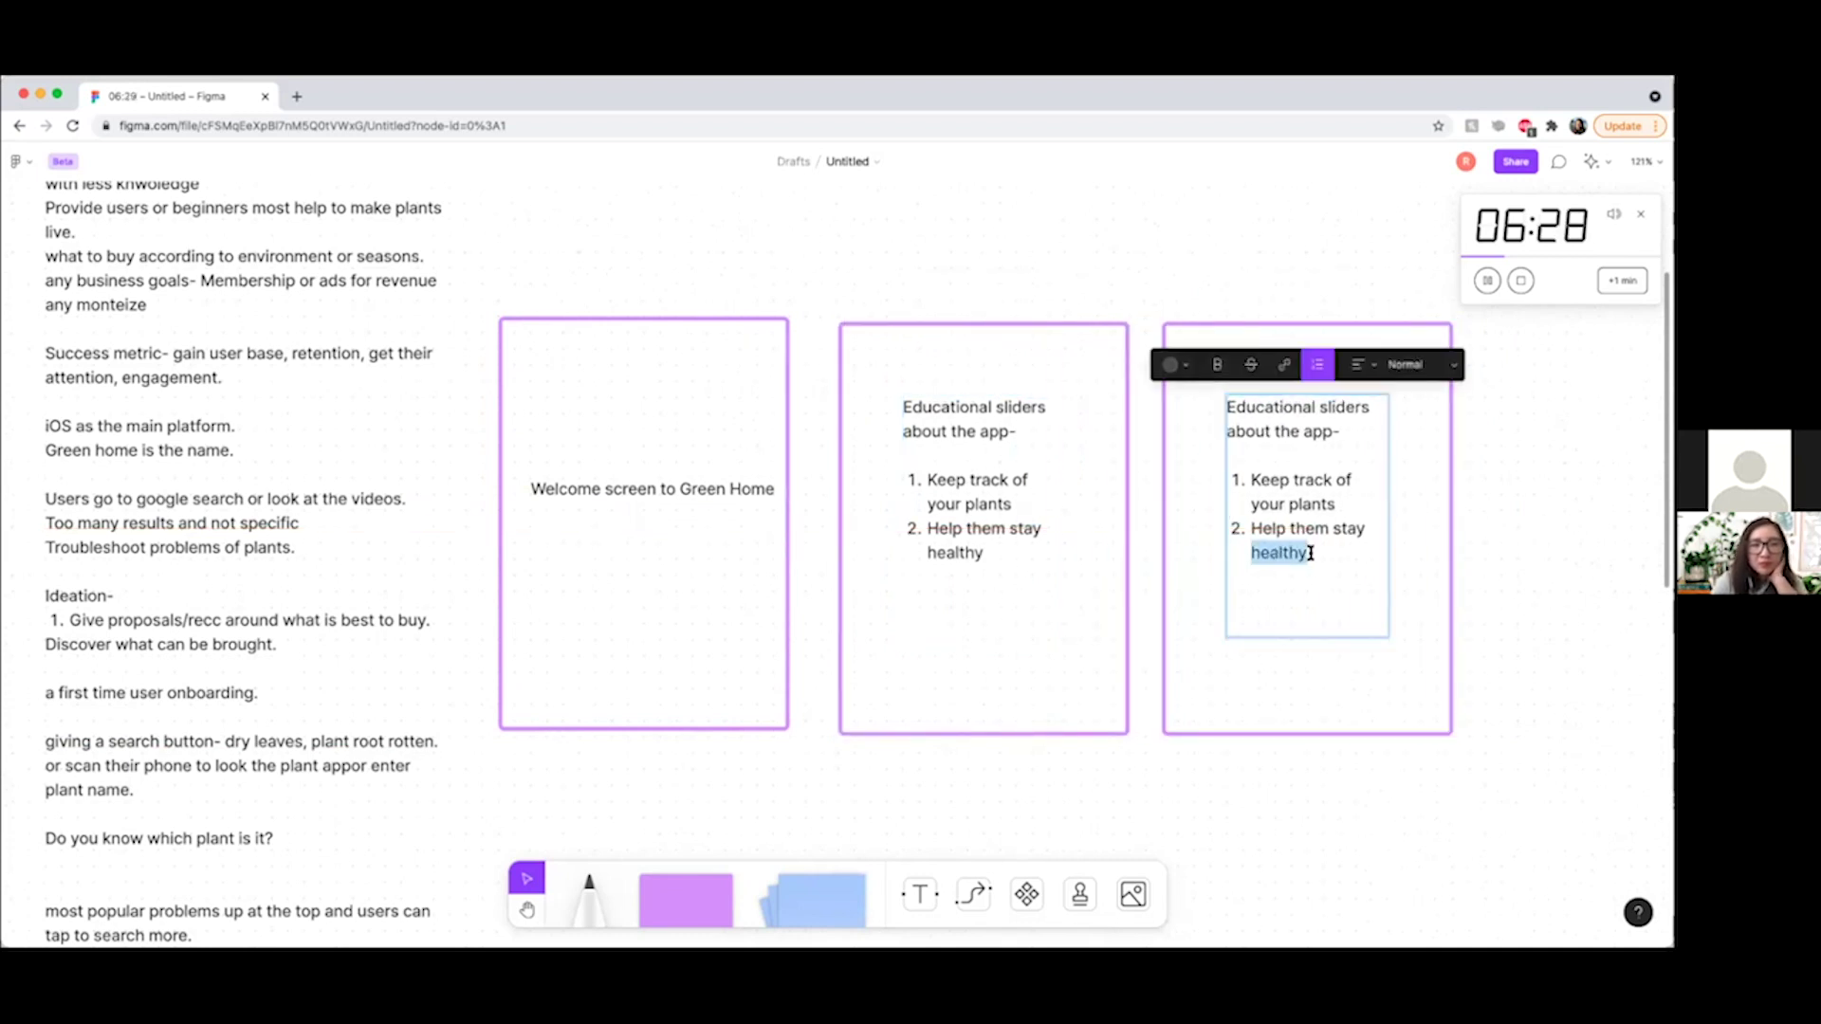
left_click_drag(1305, 569, 1239, 399)
key("BackSpace")
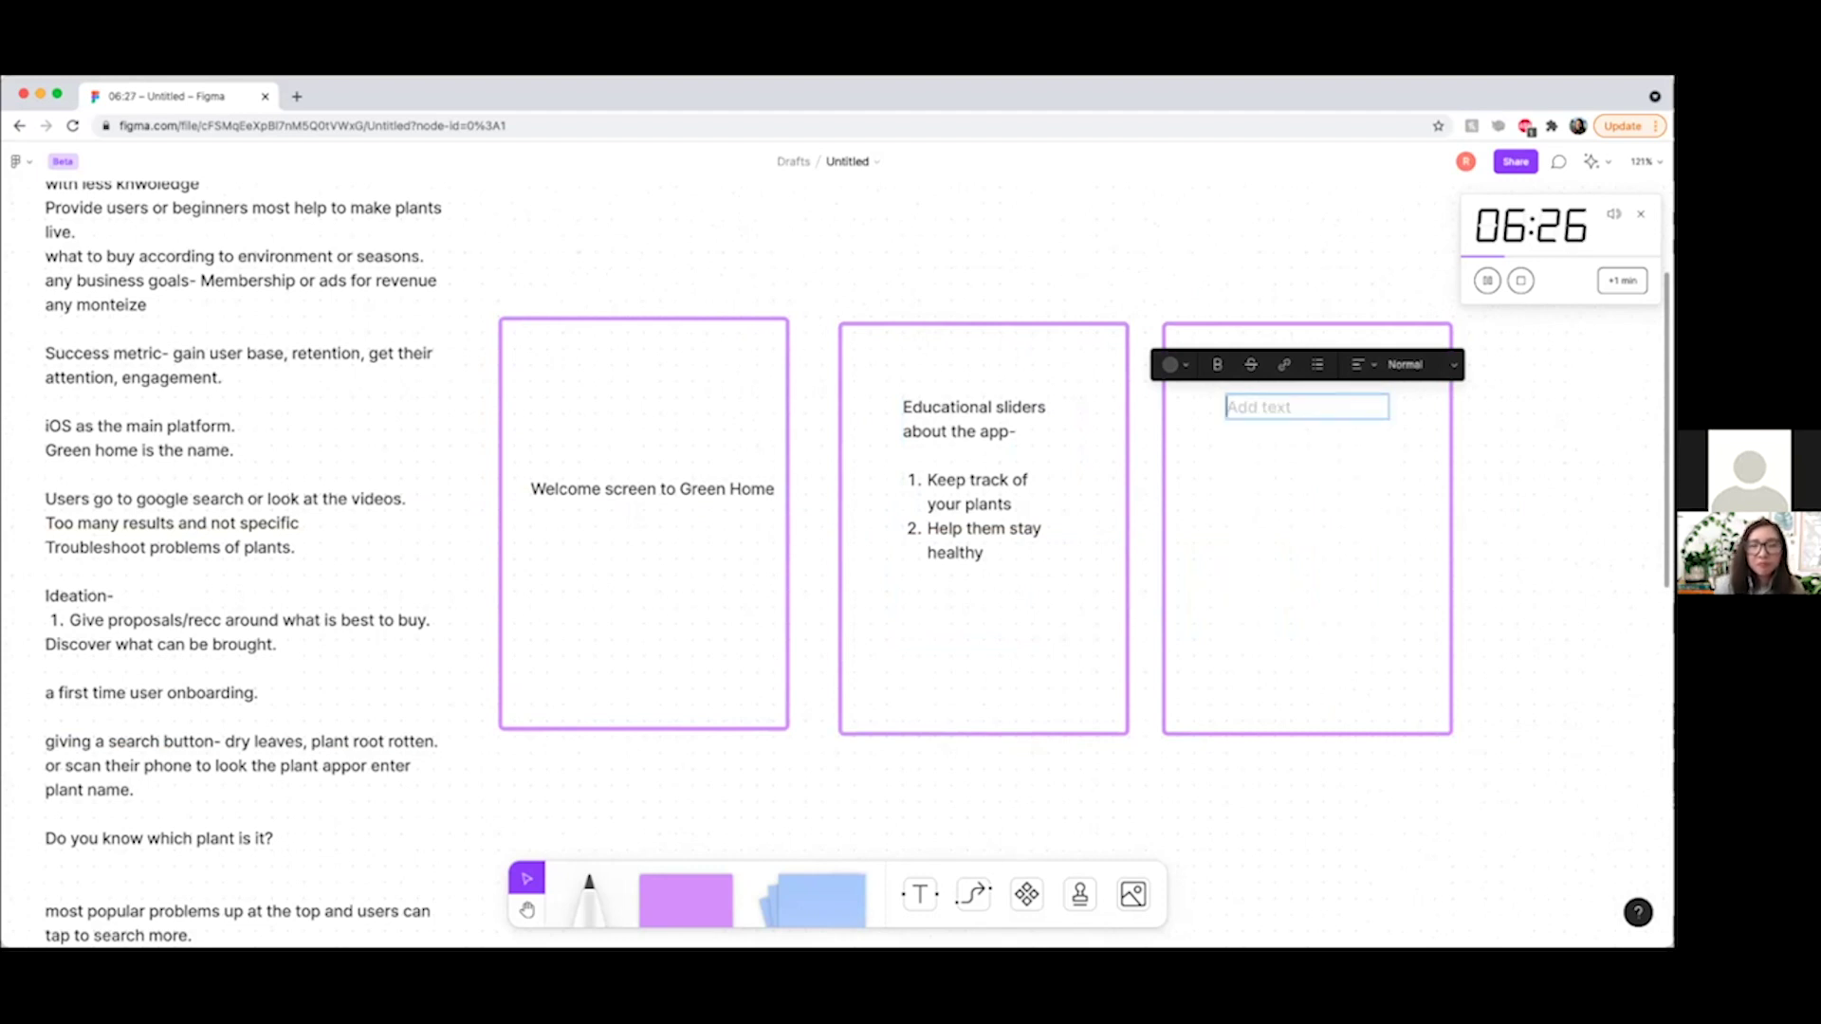
left_click(1512, 475)
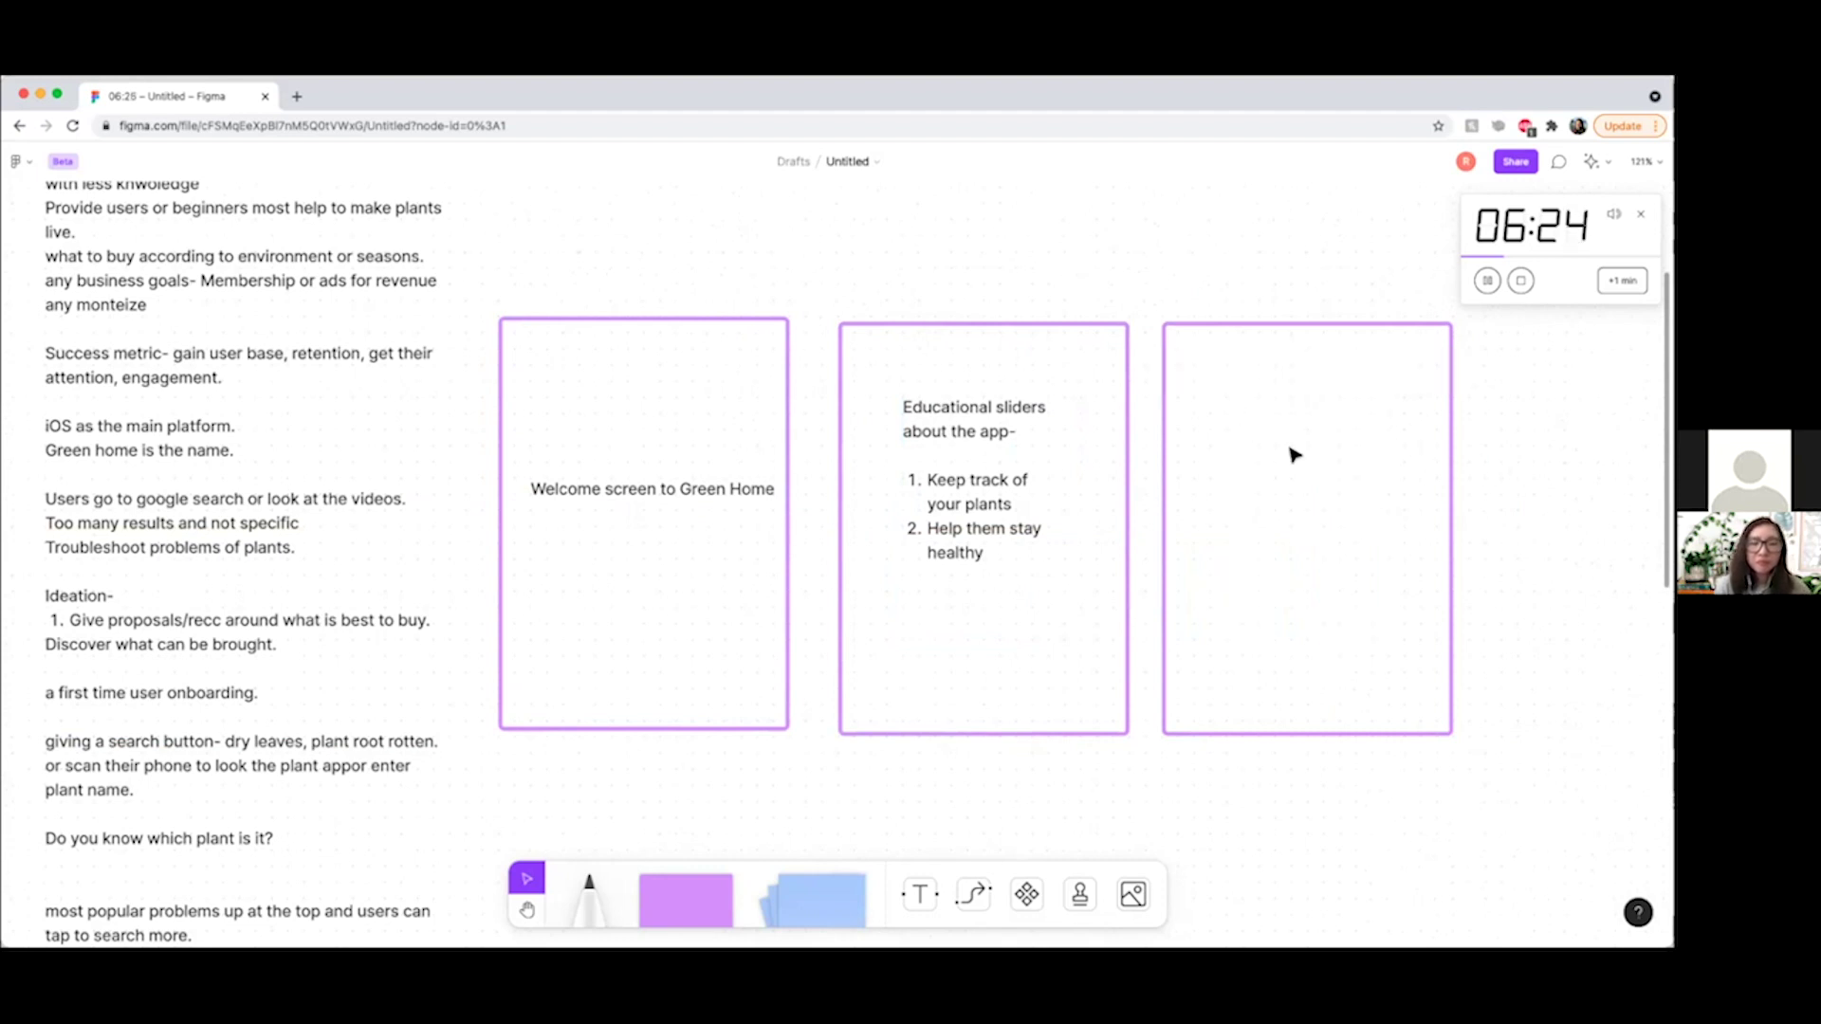
Add the text "Sign up/Log in" inside the empty third frame.
key("t")
left_click(1244, 462)
type("Sign in")
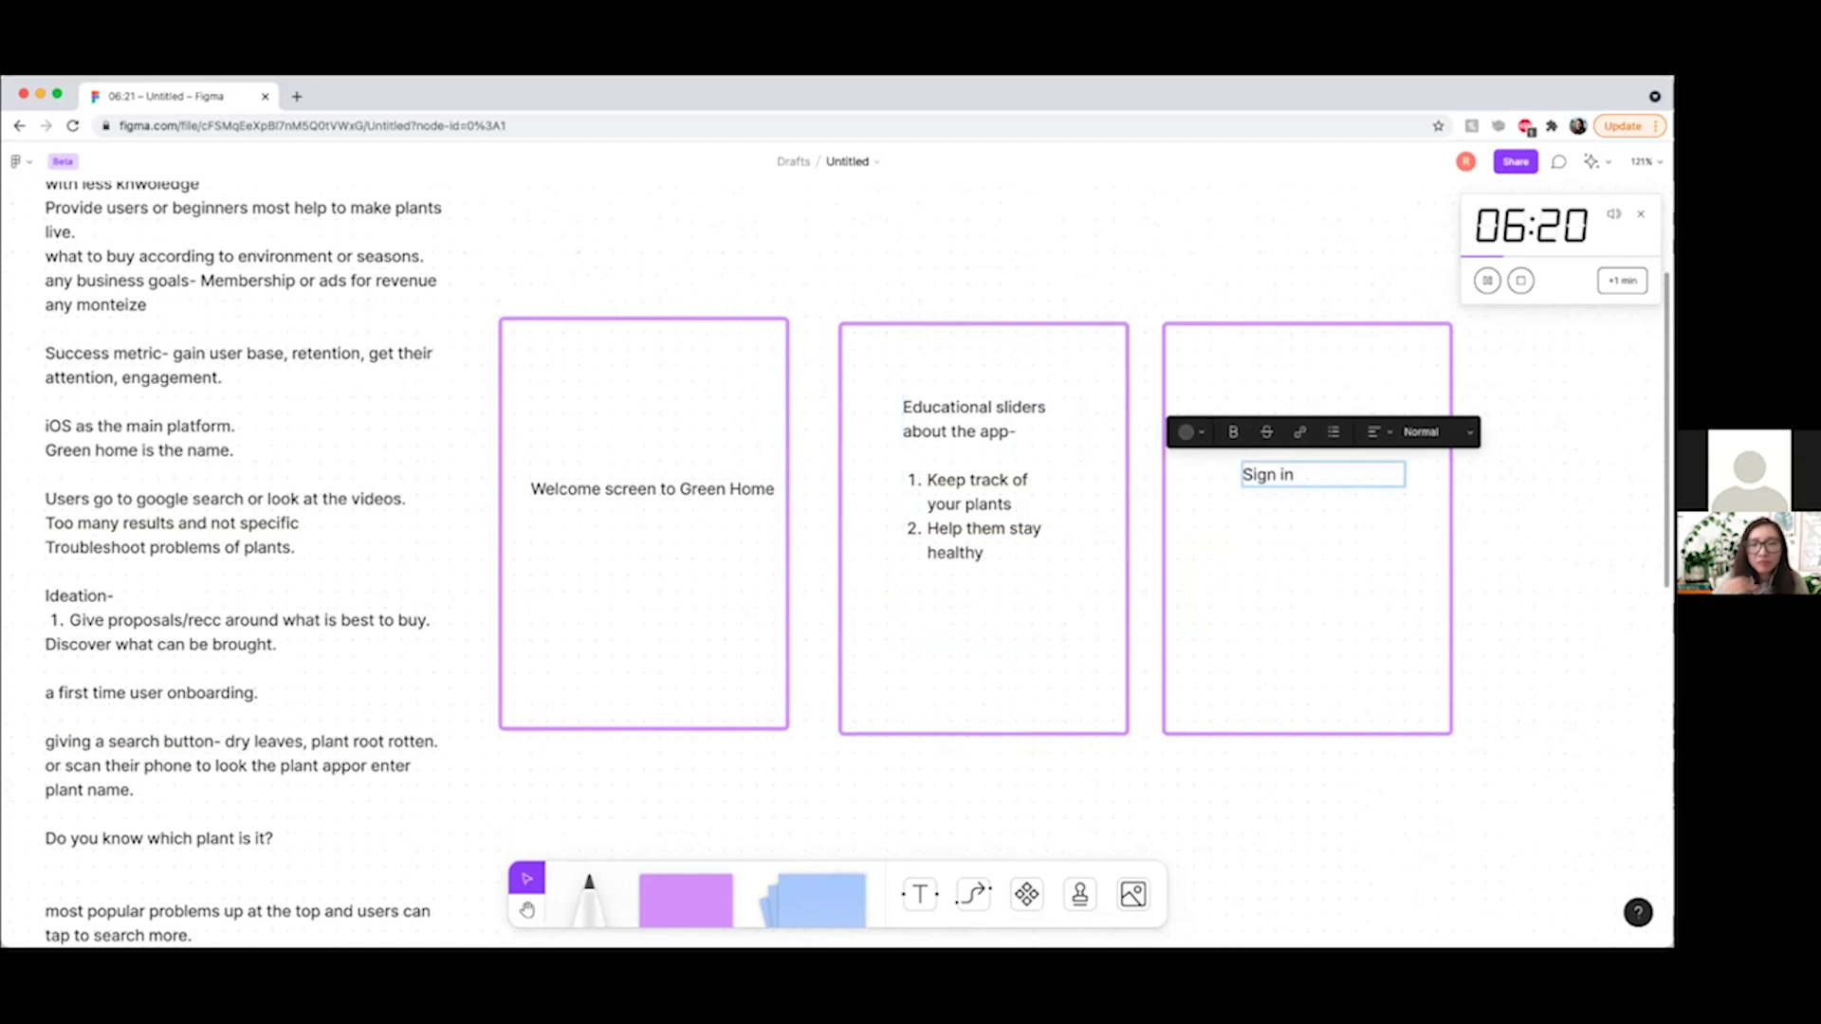
type("/Log in")
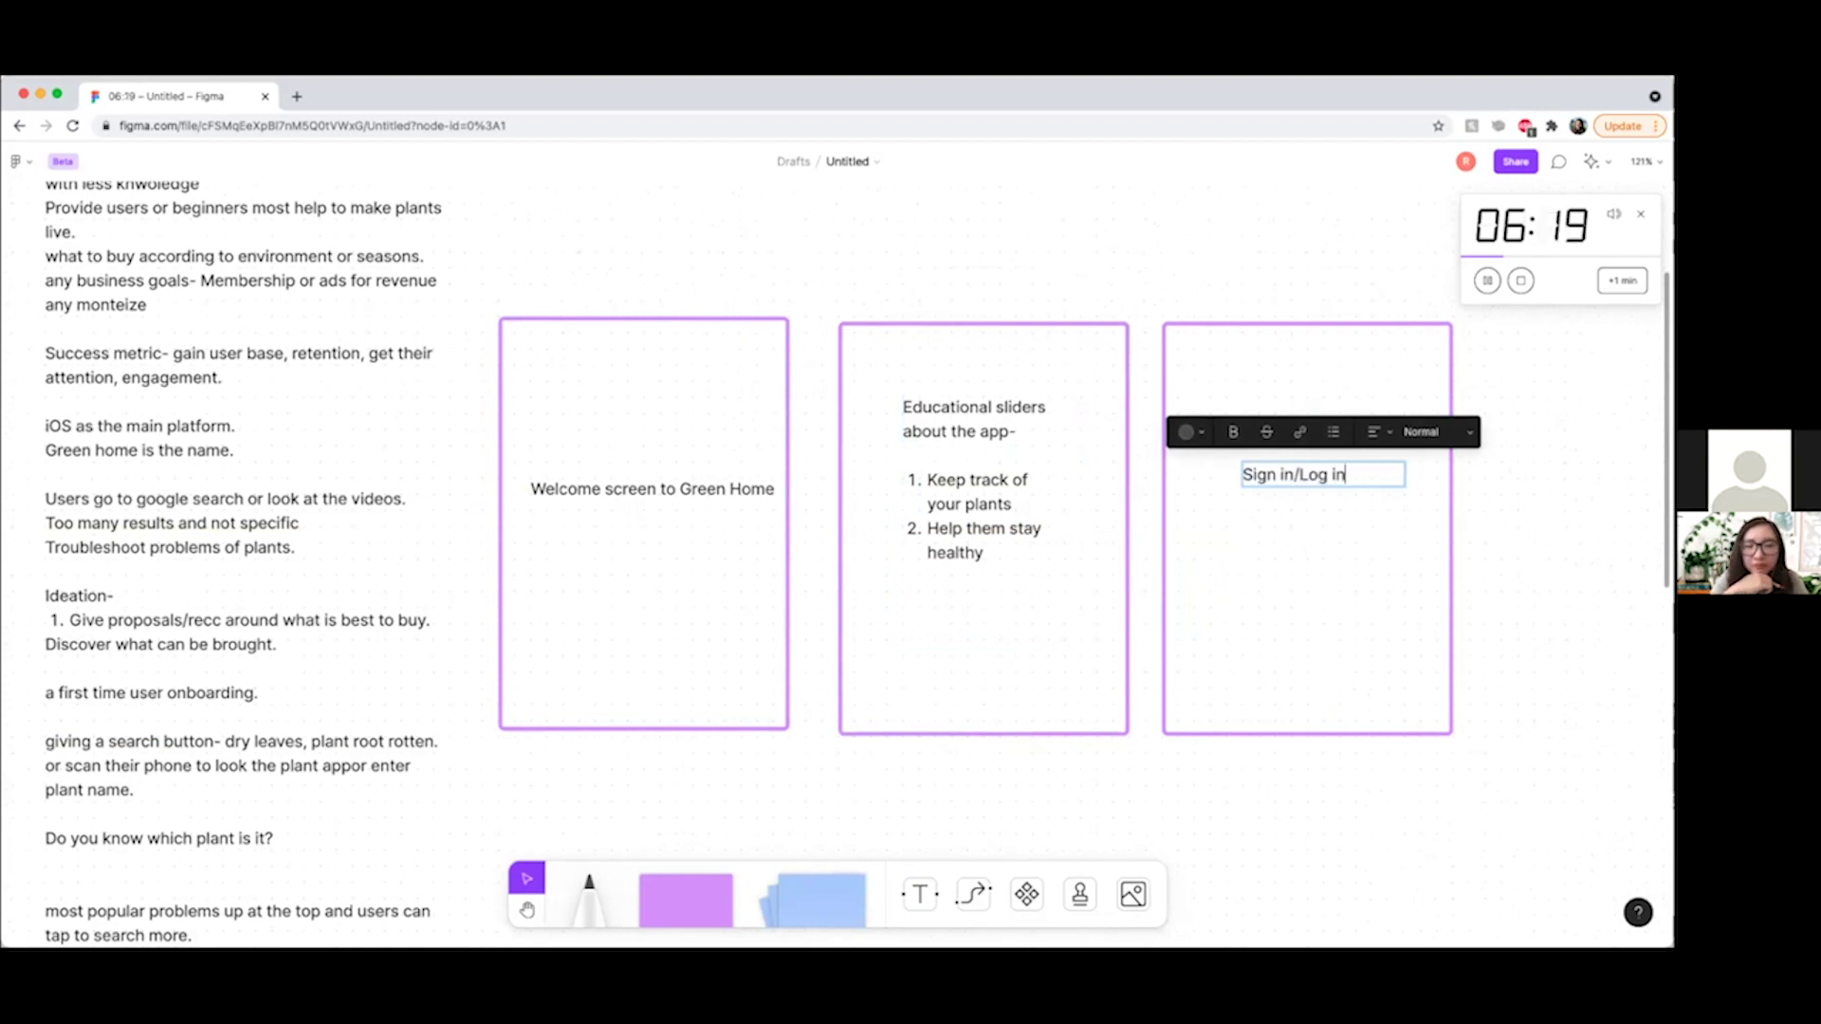
double_click(1286, 473)
key("BackSpace")
type("up")
key("Return")
key("Return")
key("Escape")
left_click(1195, 633)
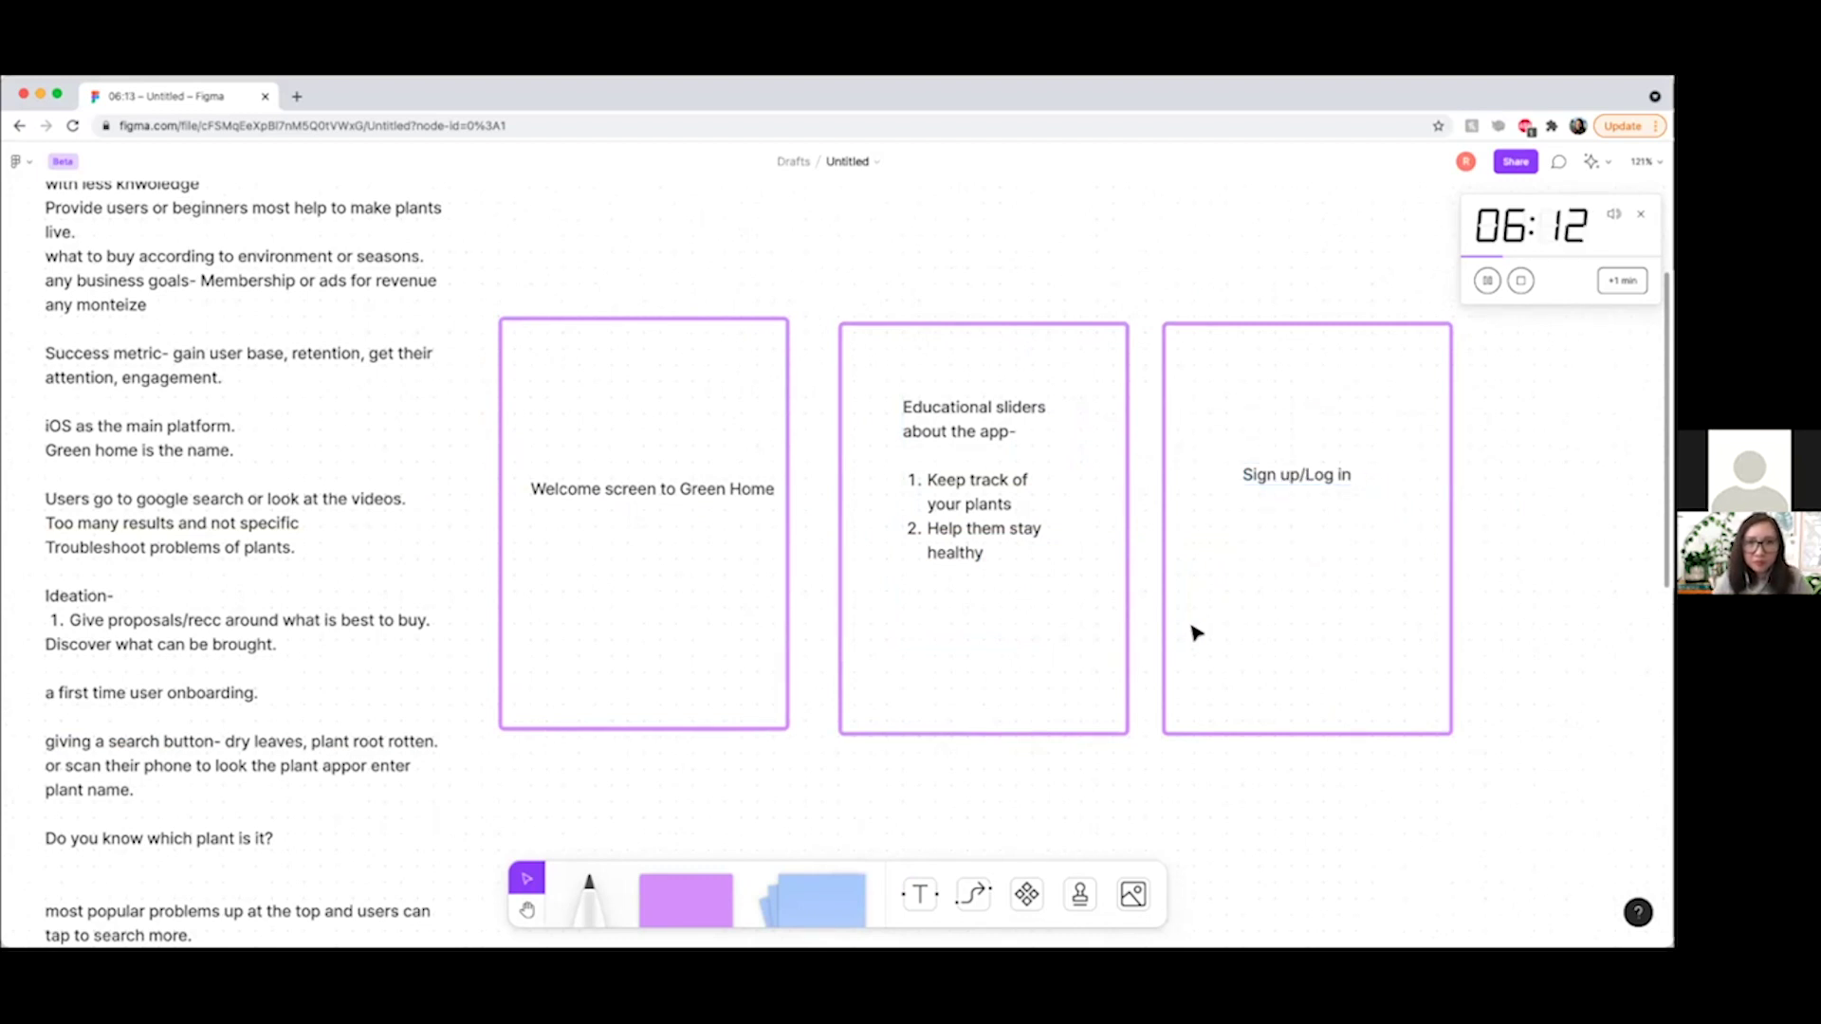
Draw a rectangle below the "Sign up/Log in" text and label it "email".
key("r")
mouse_move(1226, 510)
left_mouse_down()
mouse_move(1351, 564)
mouse_move(1389, 559)
left_mouse_up()
double_click(1301, 540)
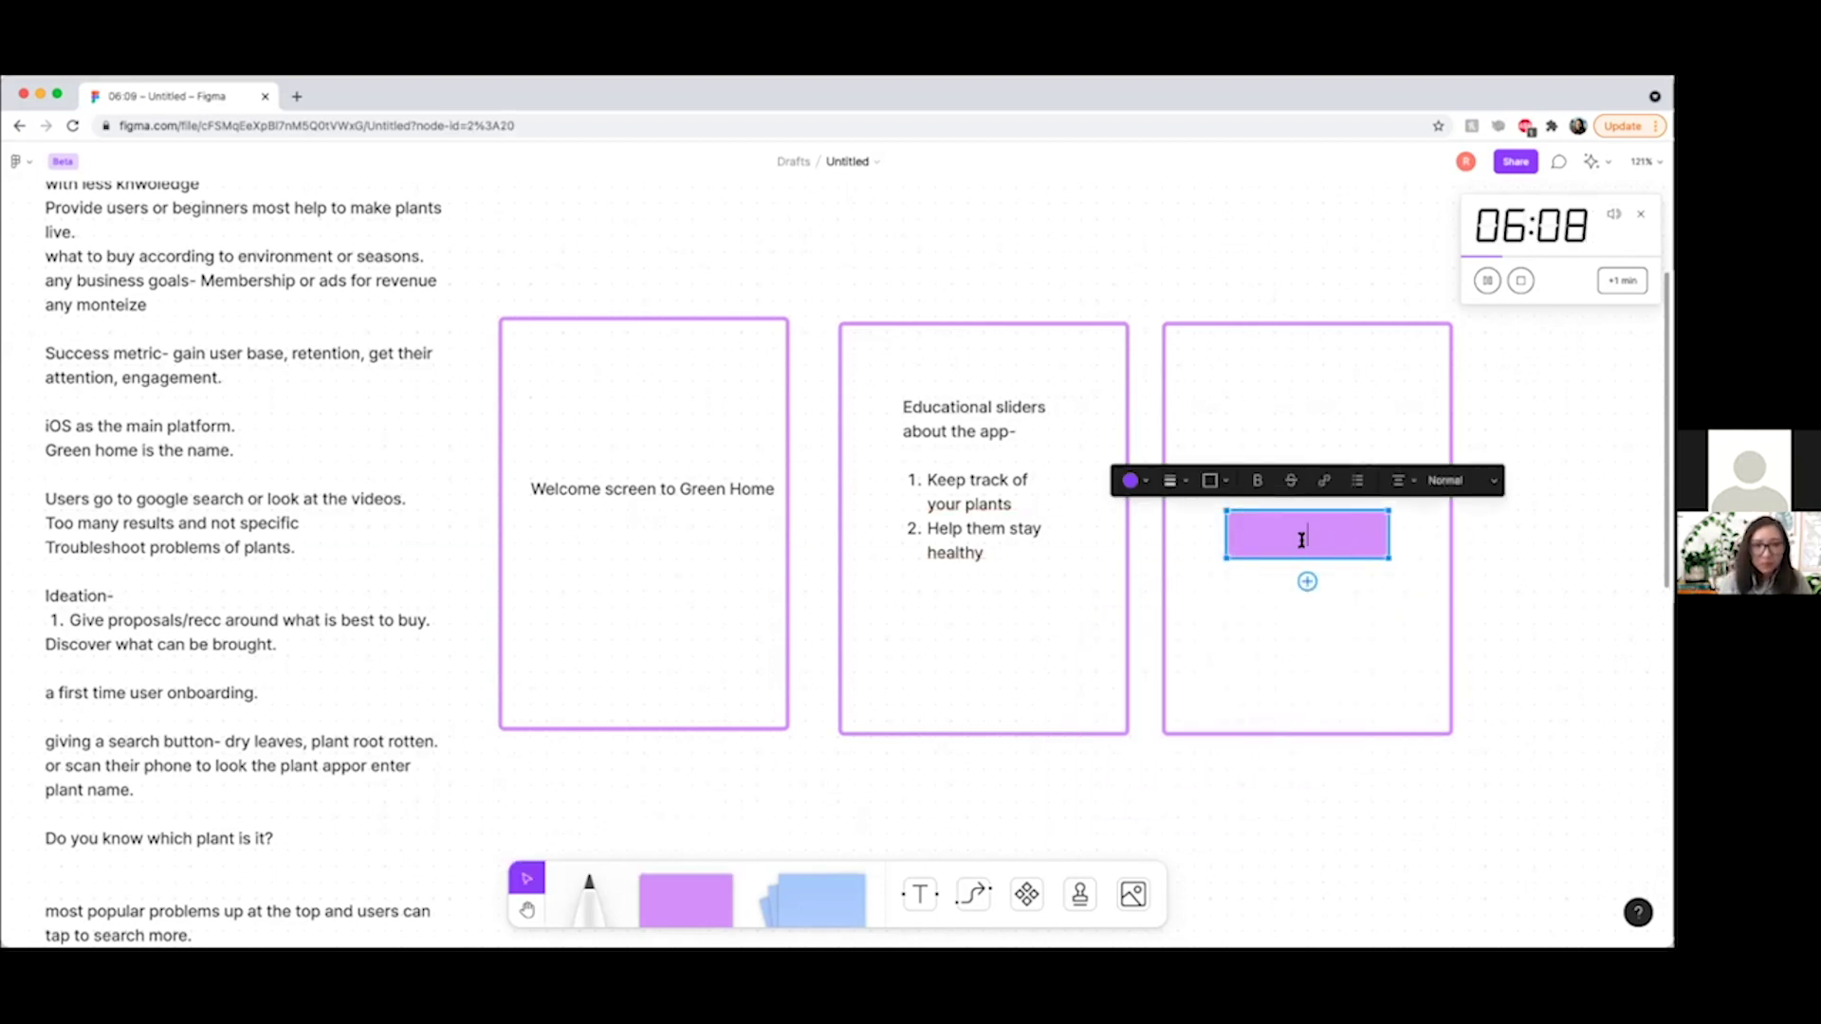
type("email")
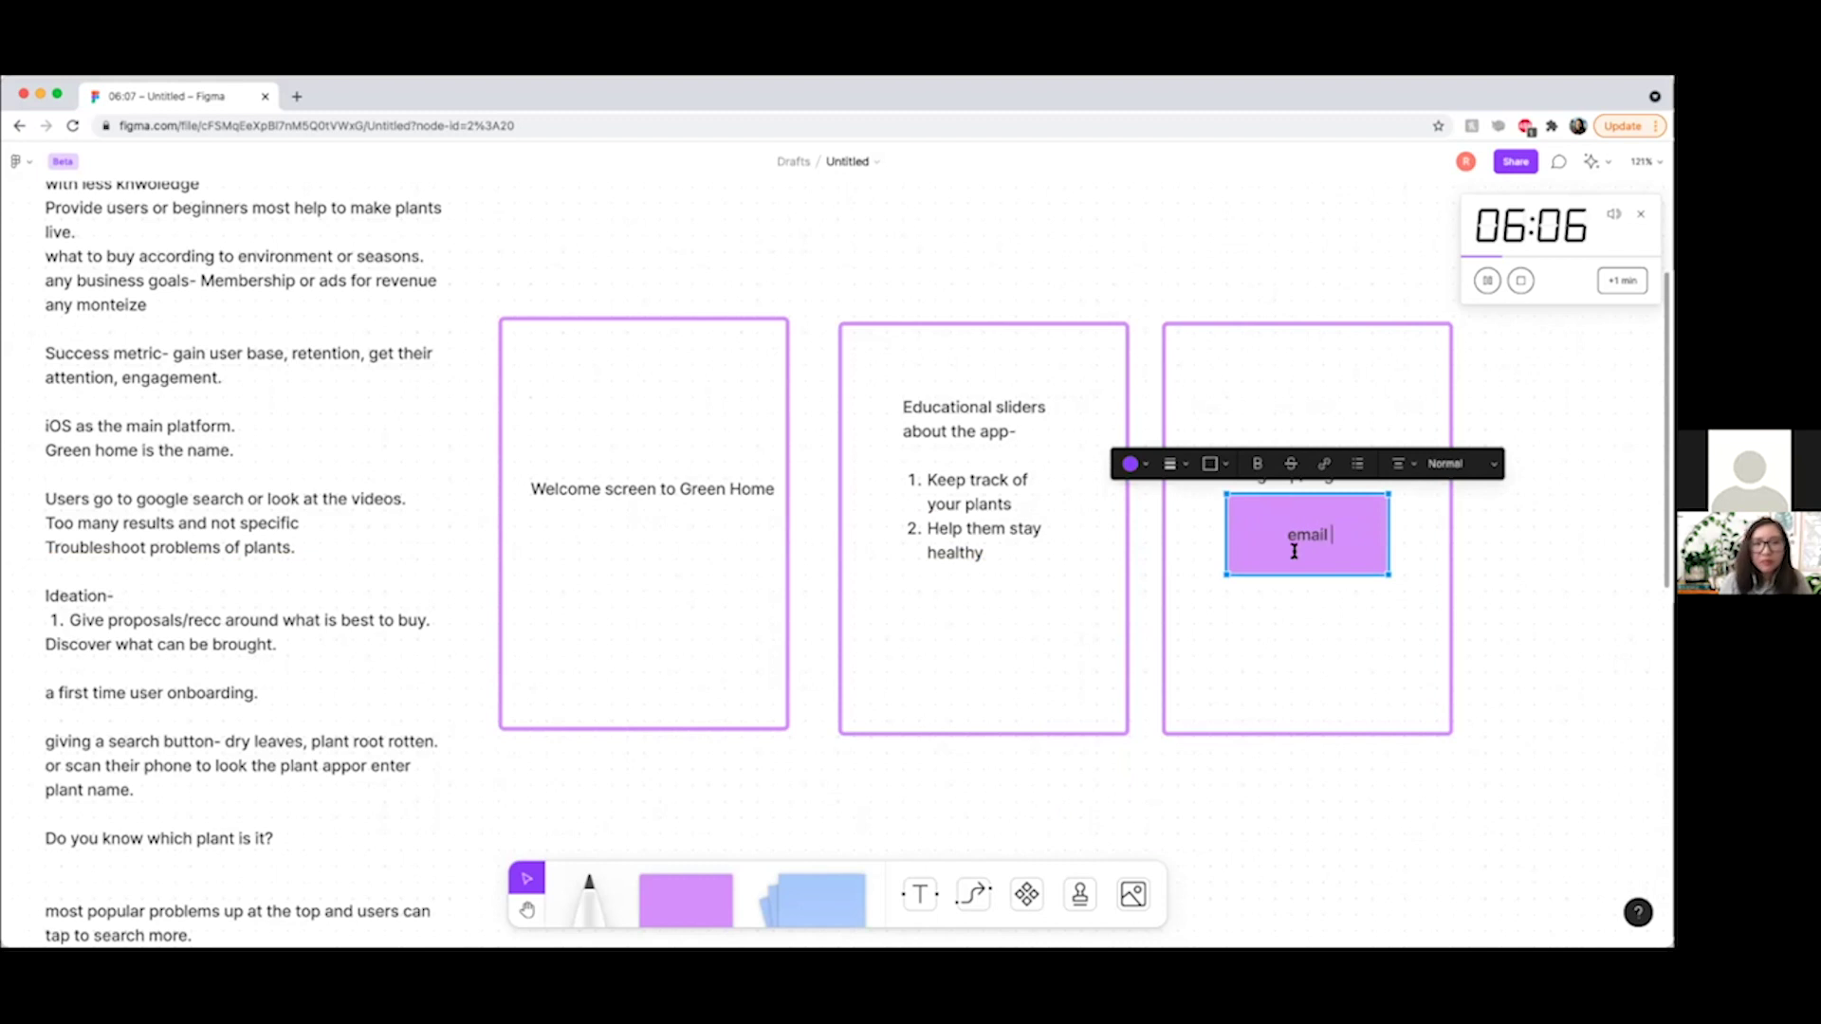
left_click(1383, 590)
Duplicate the email rectangle directly below itself and relabel the copy "Password".
left_click(1345, 552)
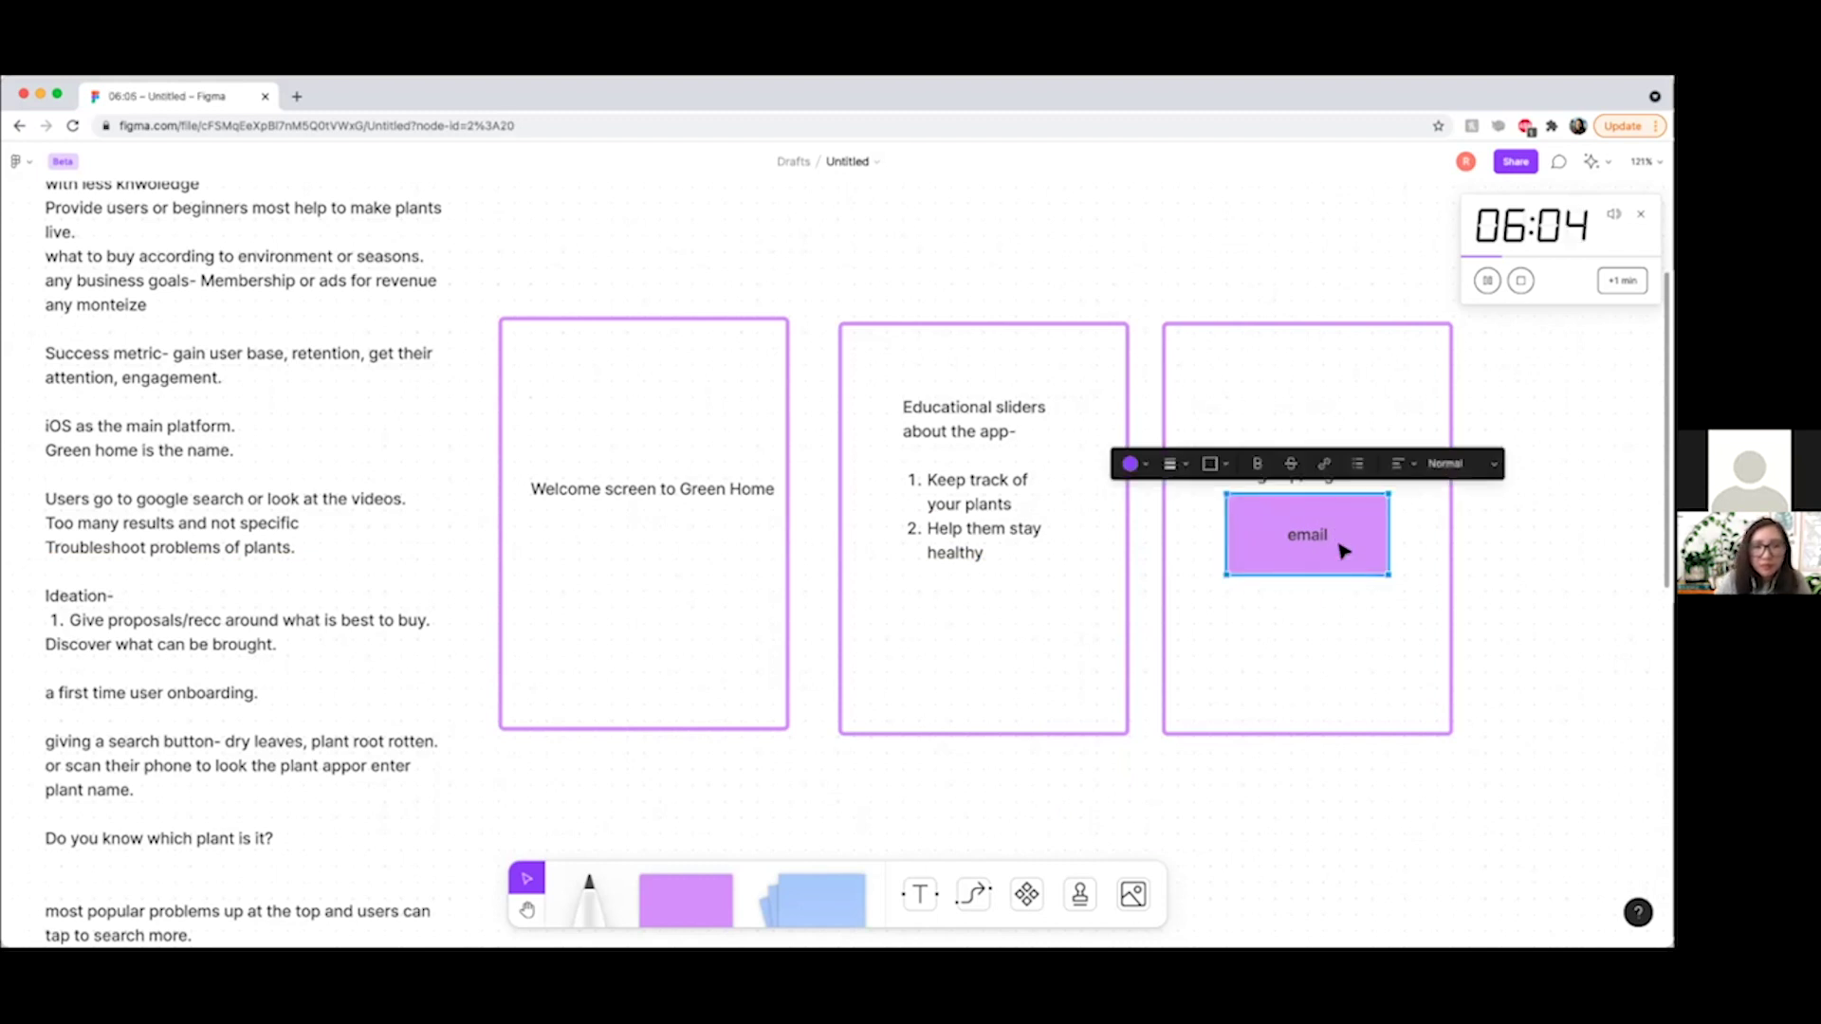
left_click_drag(1342, 550, 1348, 643)
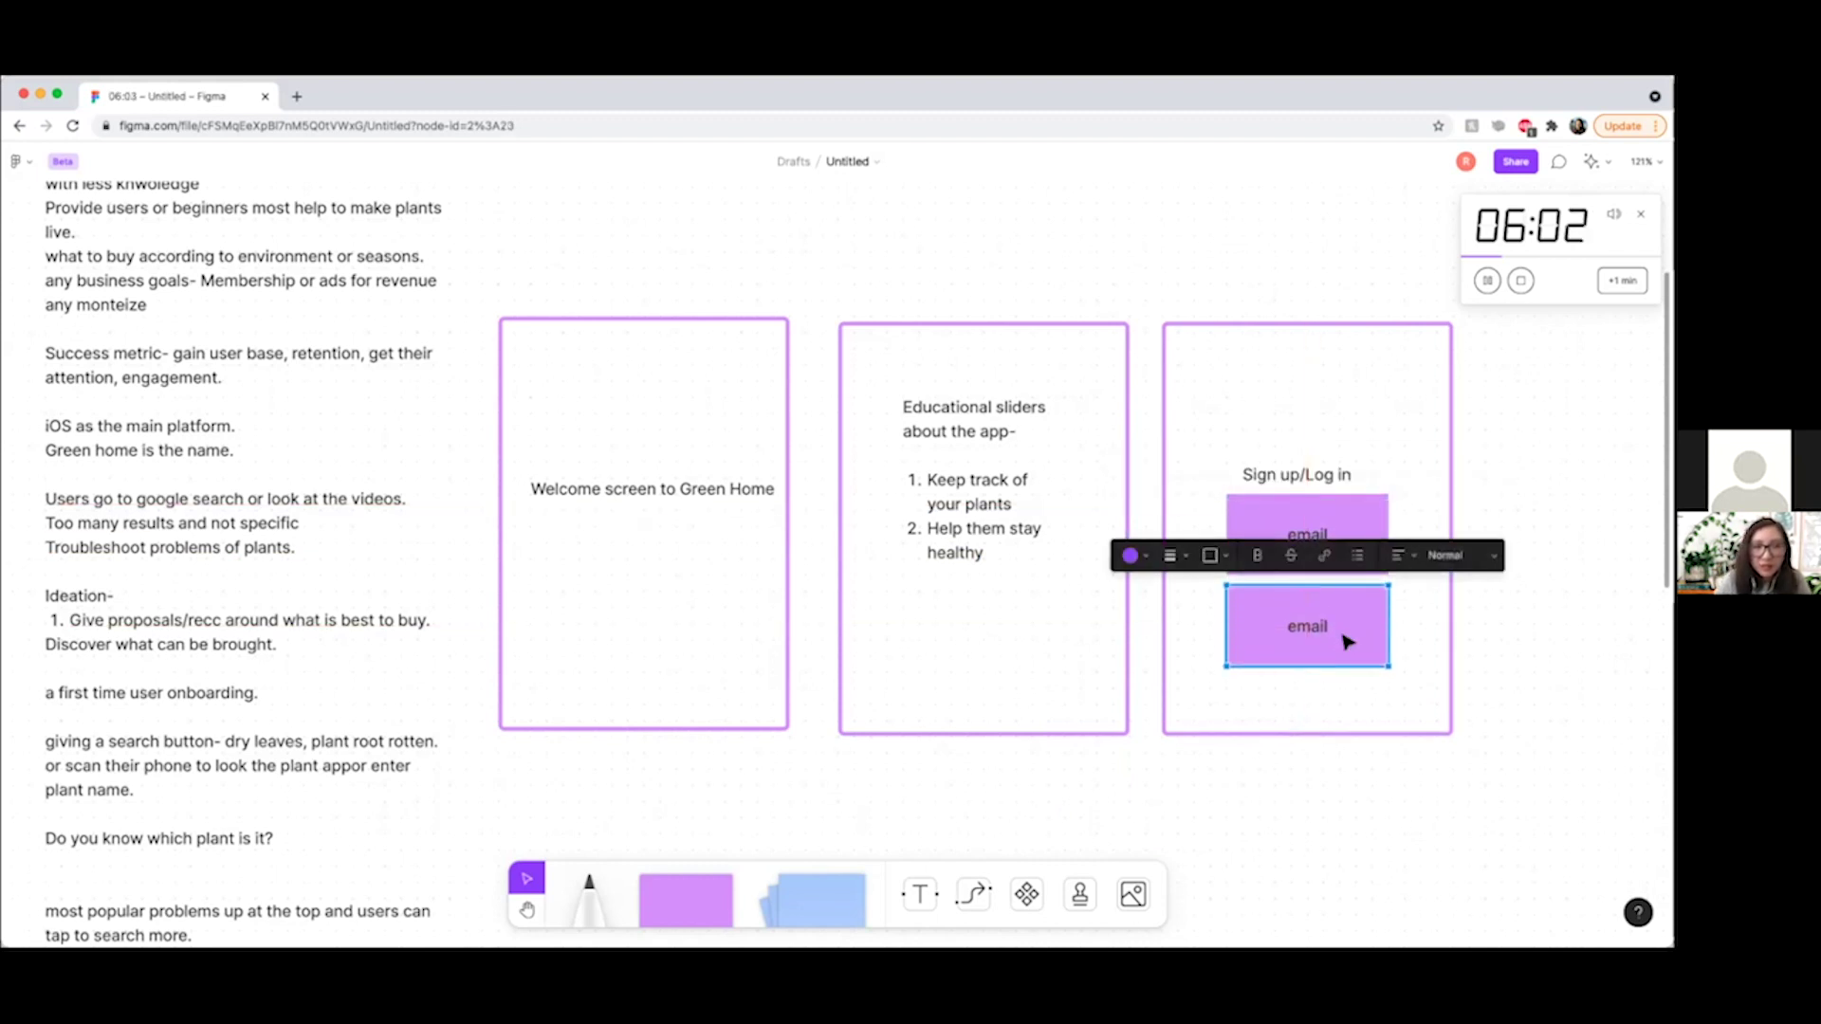
double_click(1295, 621)
type("Pa")
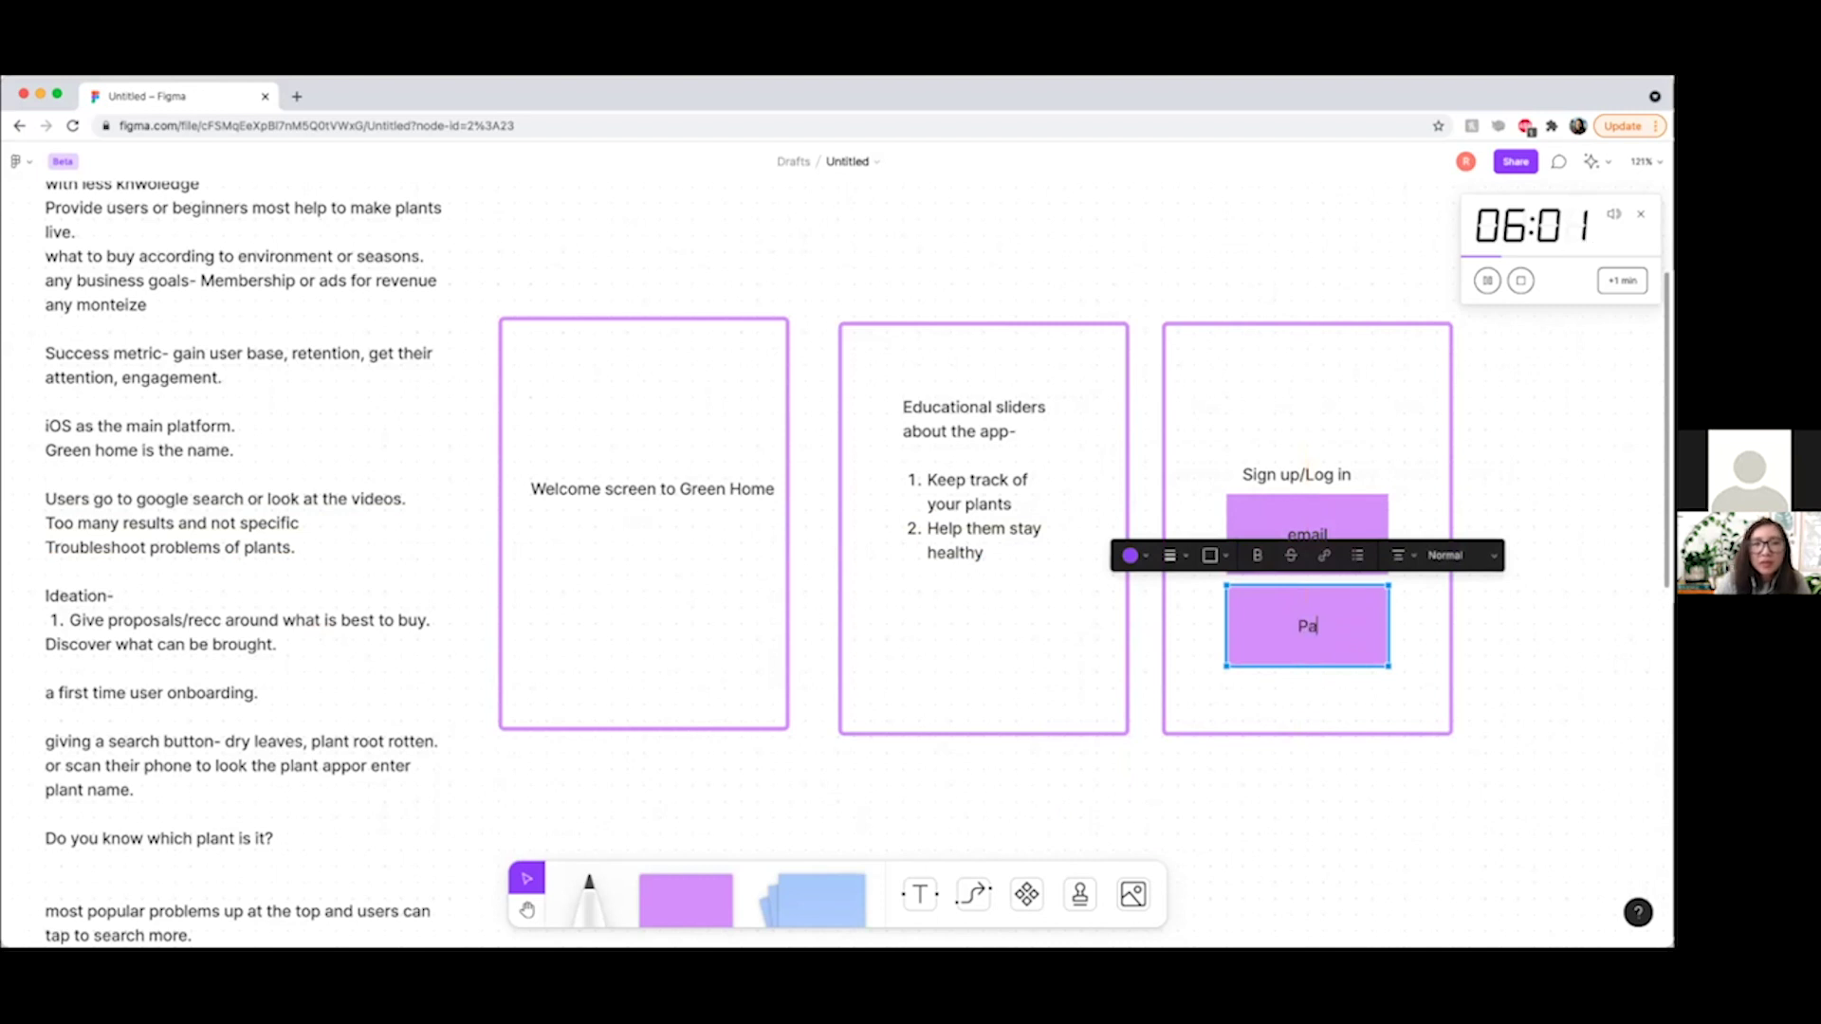
type("ssword")
left_click(1512, 748)
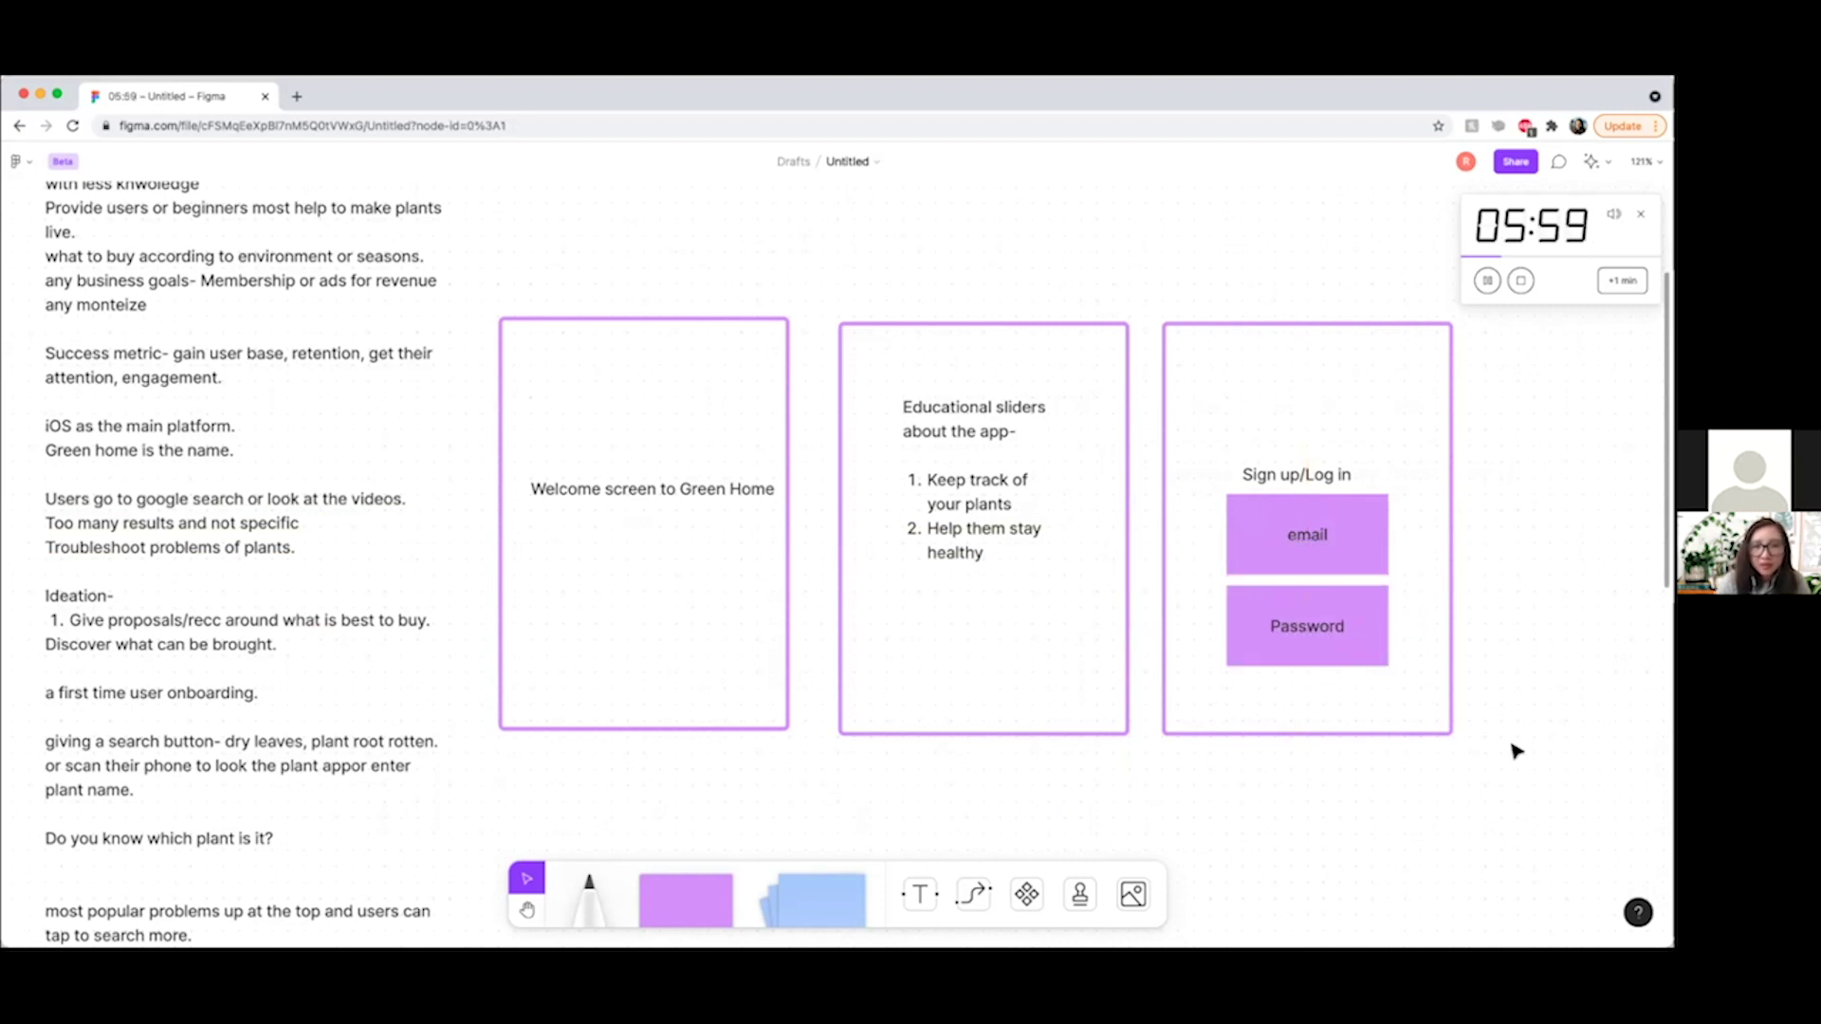
Duplicate the sign-up frame's outline as an empty fourth frame, spaced slightly apart from the third frame.
scroll(1155, 232, "right", 5)
left_click(1095, 327)
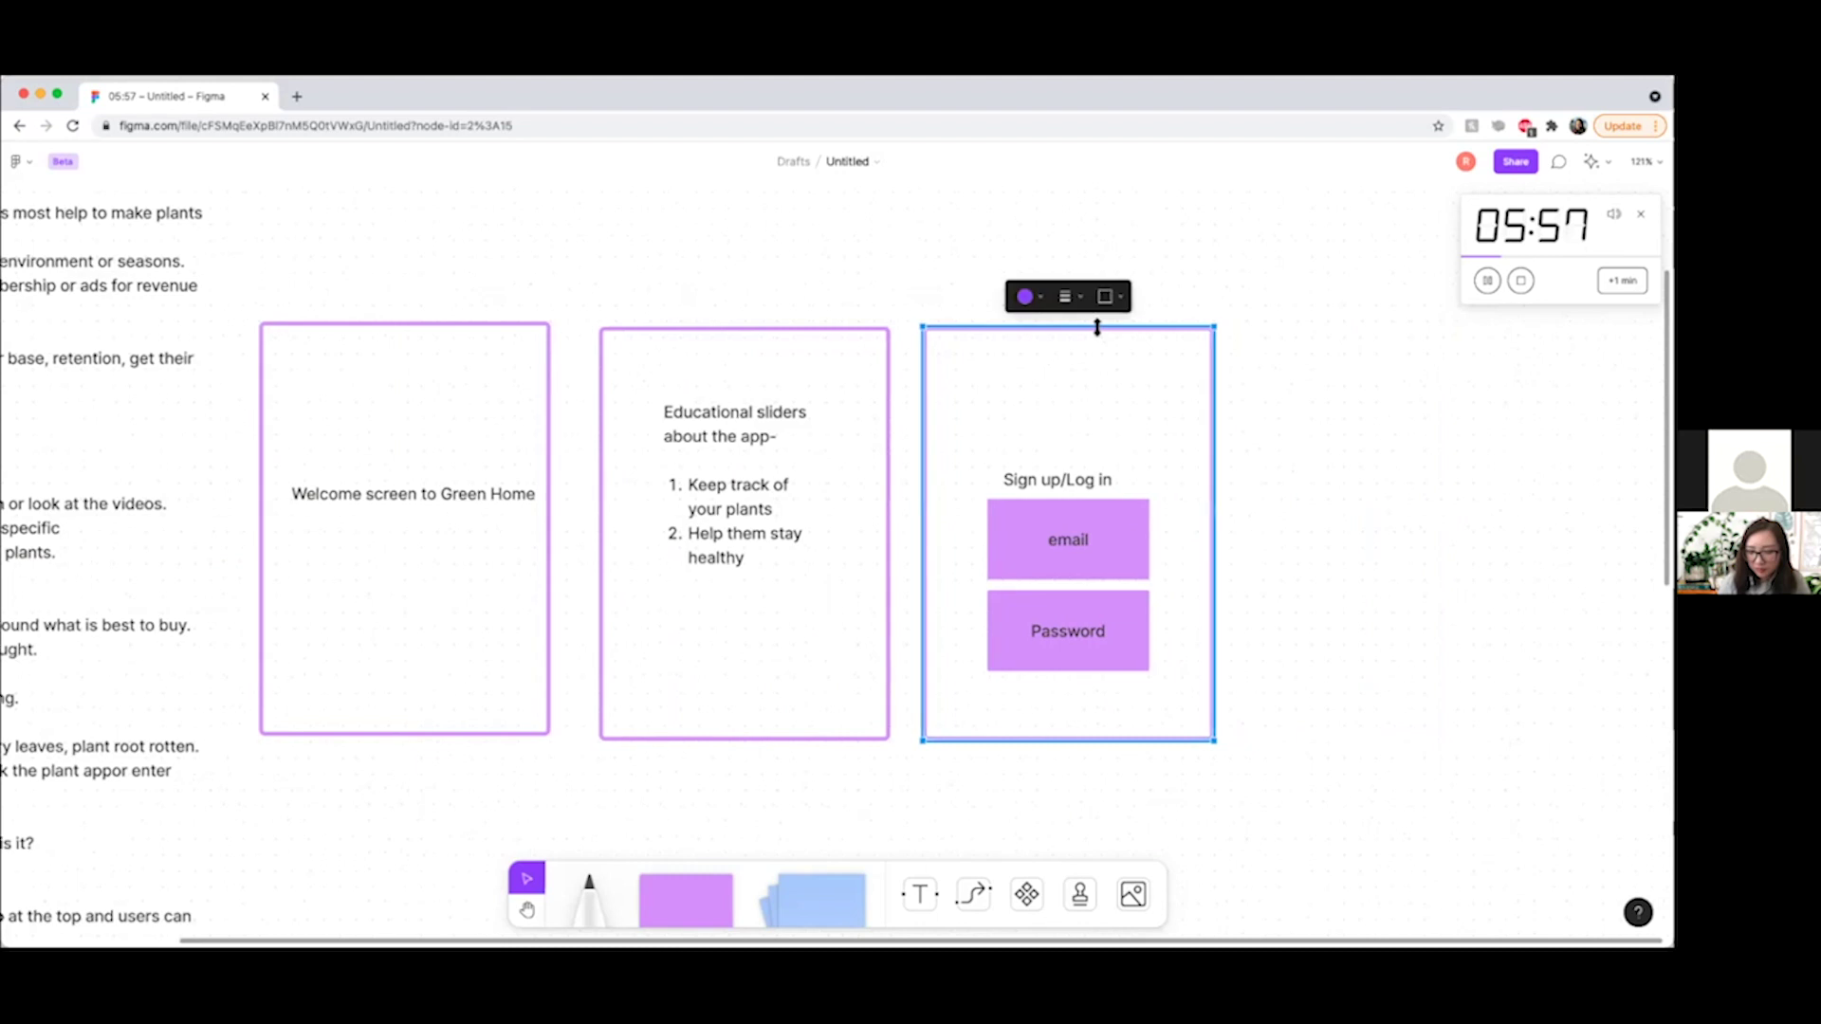
scroll(915, 474, "right", 5)
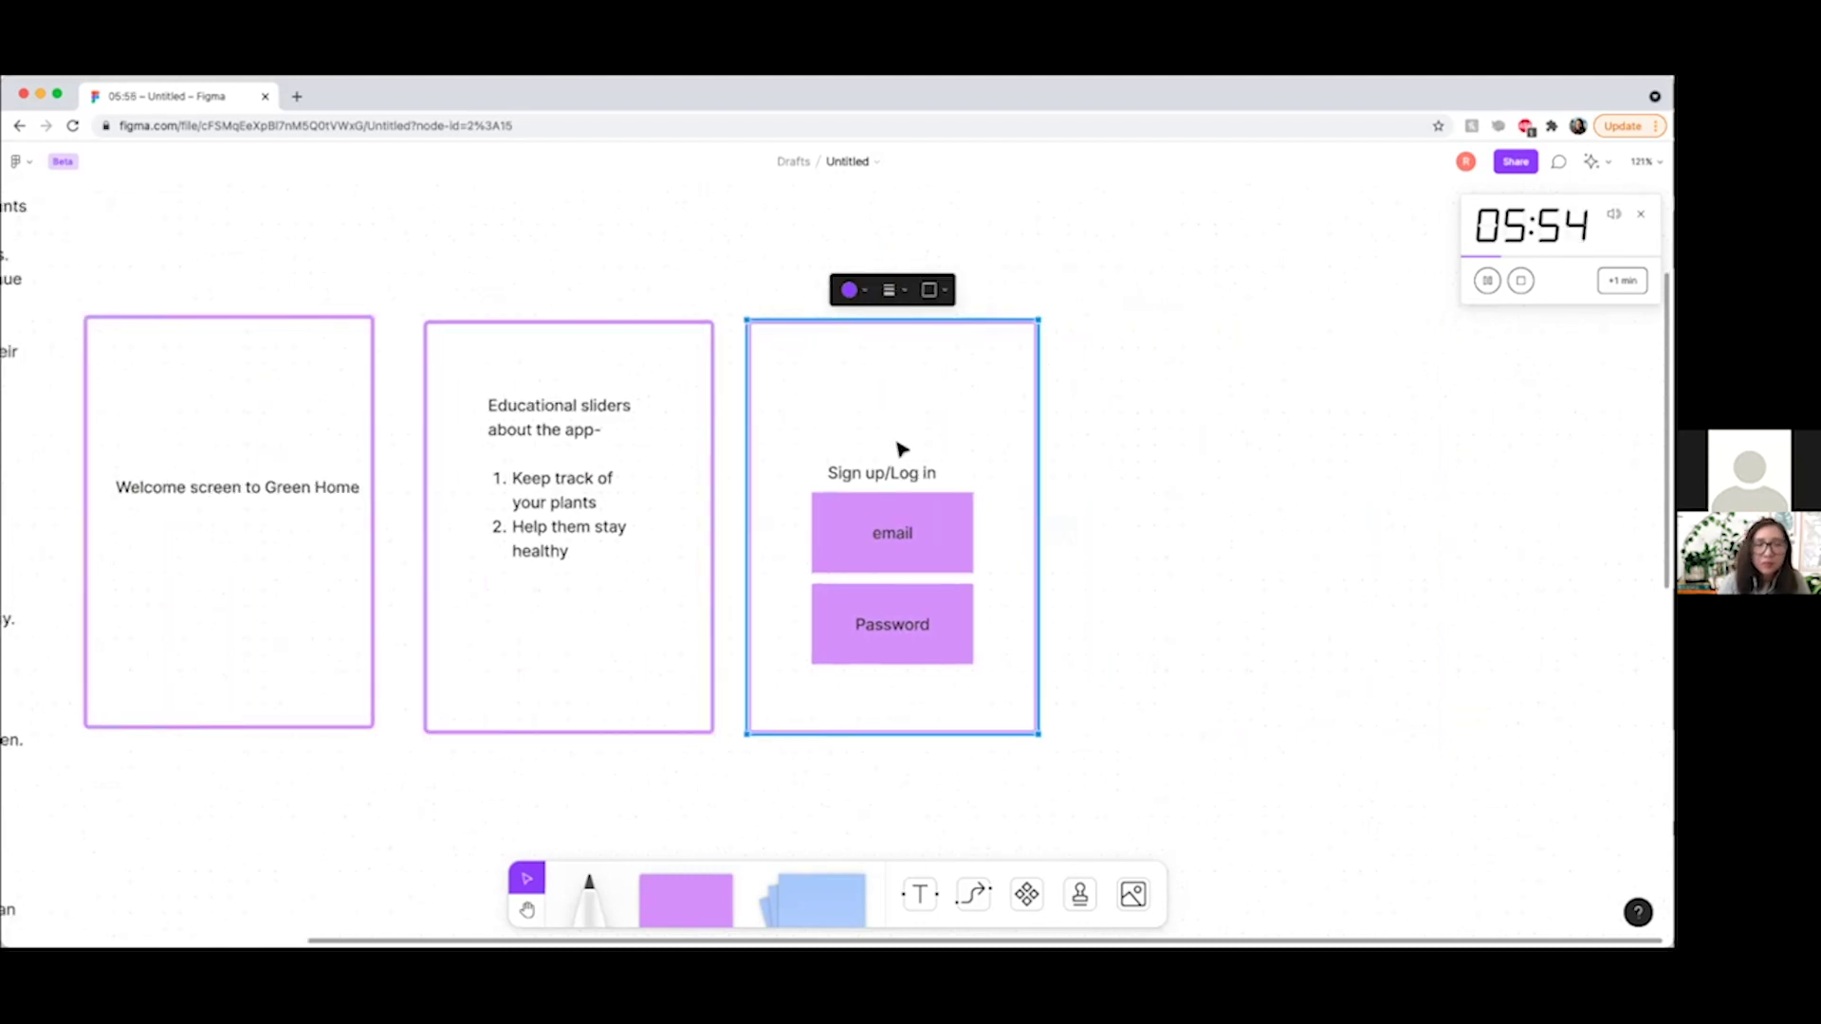
key("super+d")
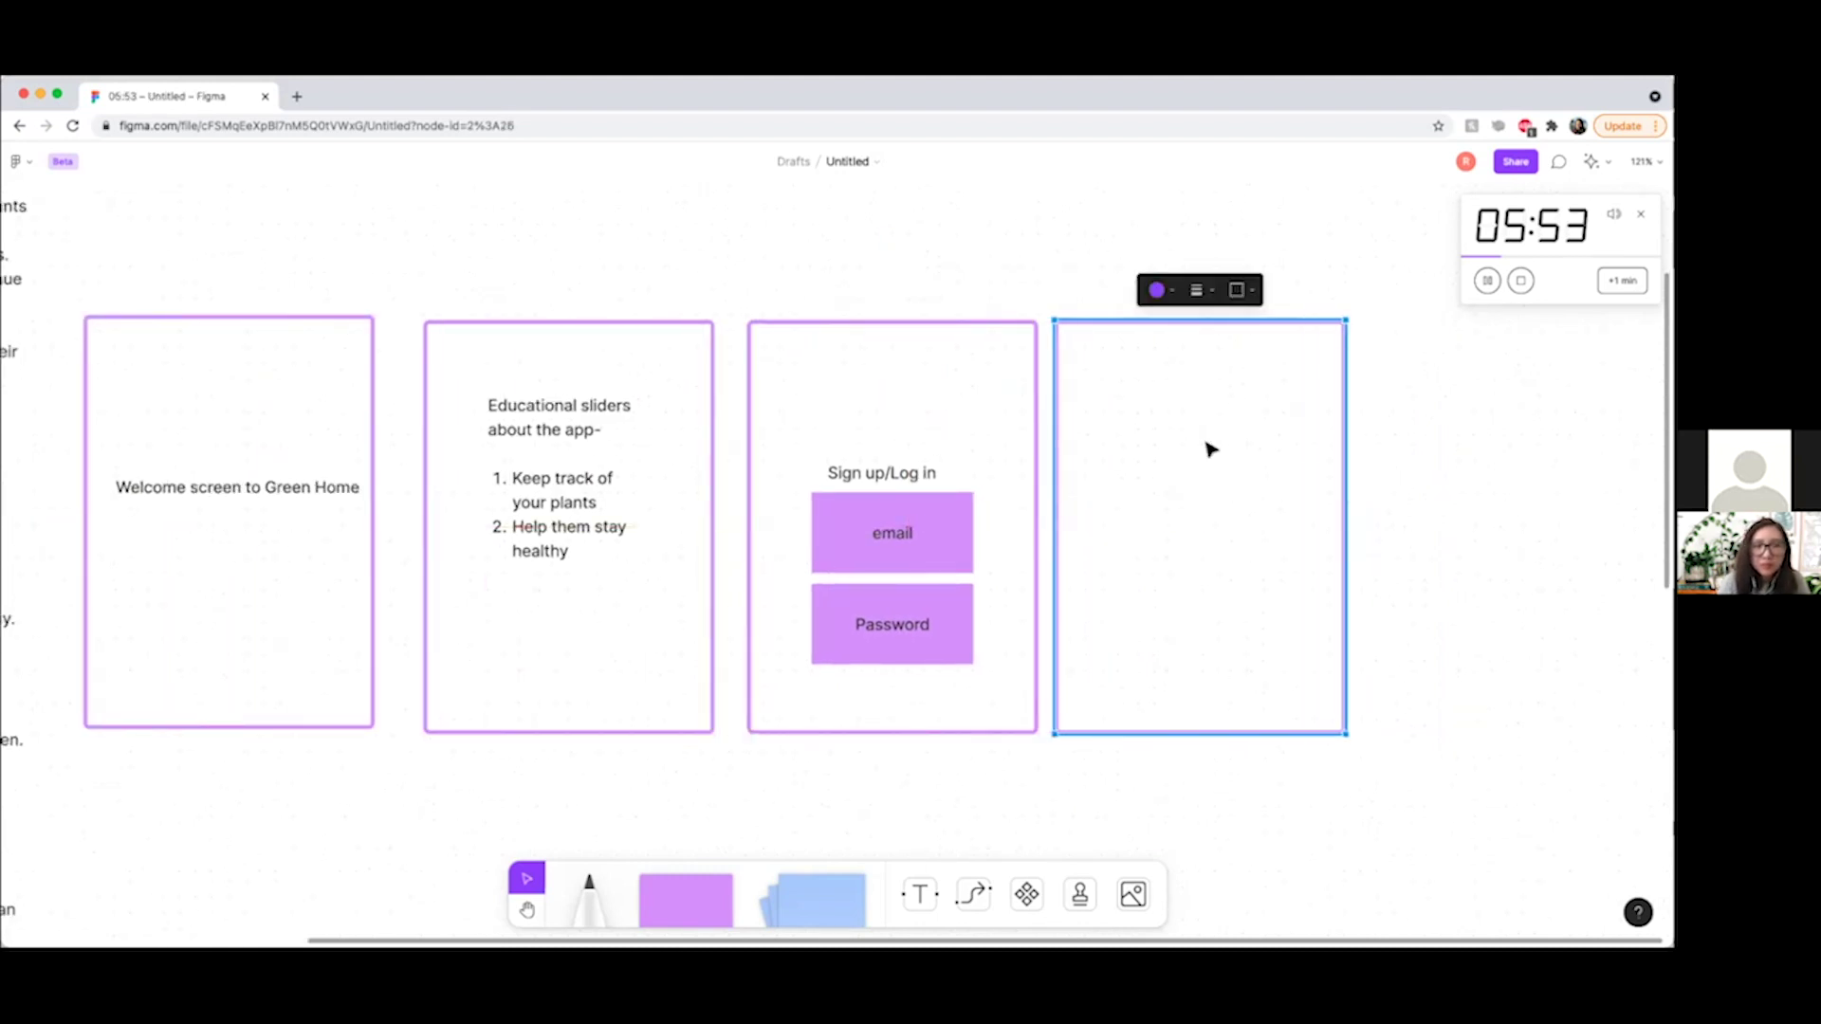
left_click_drag(1140, 457, 1157, 457)
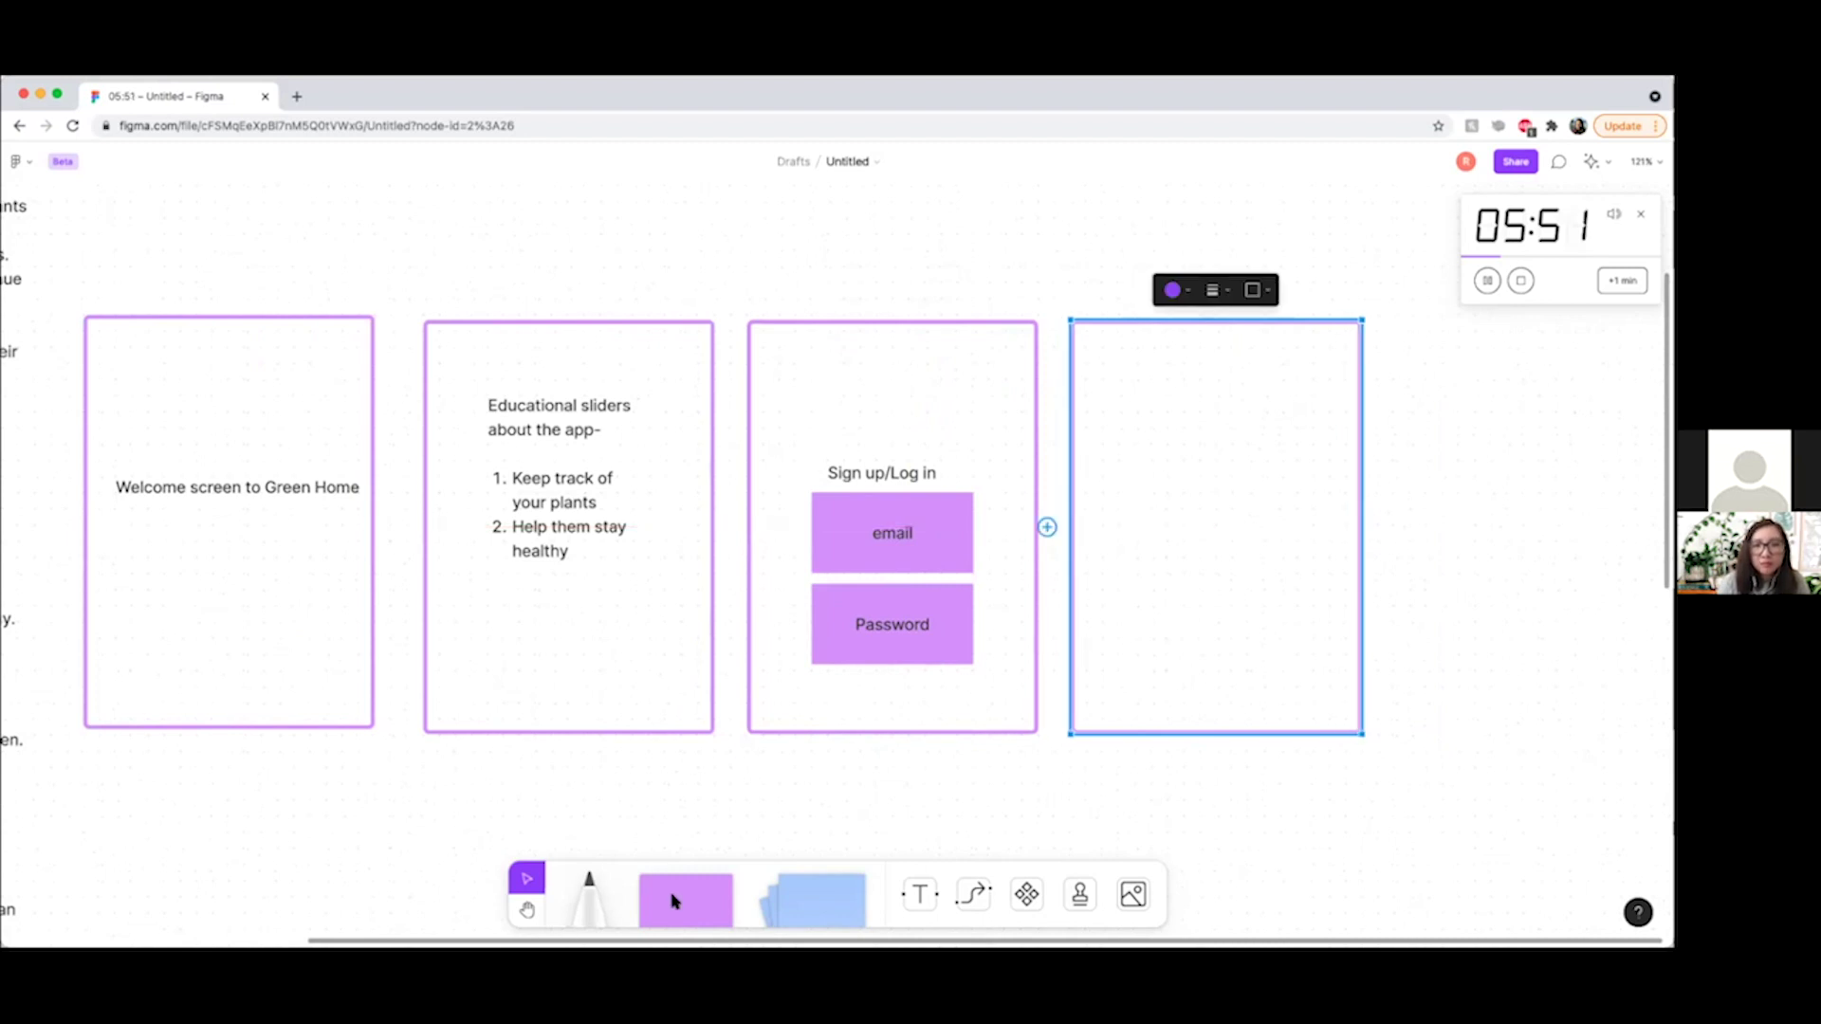
Change the fourth frame's outline color to green.
key("r")
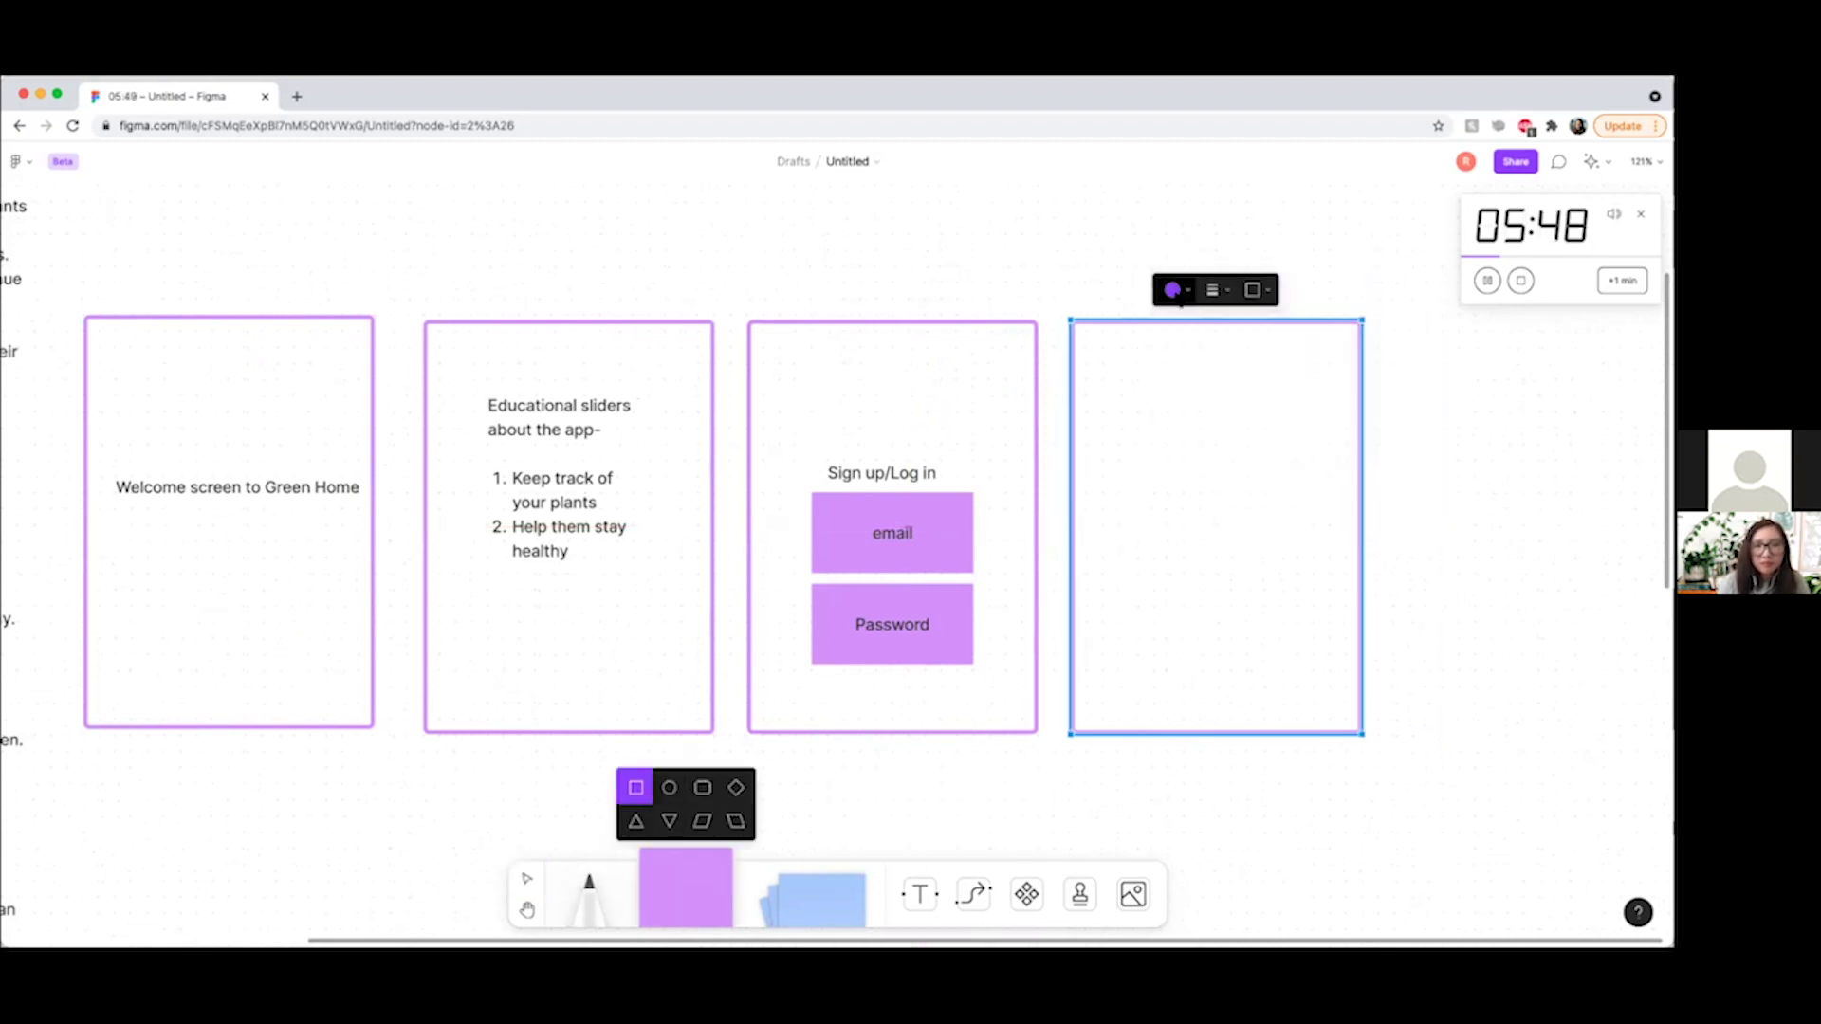
left_click(1175, 289)
left_click(1191, 375)
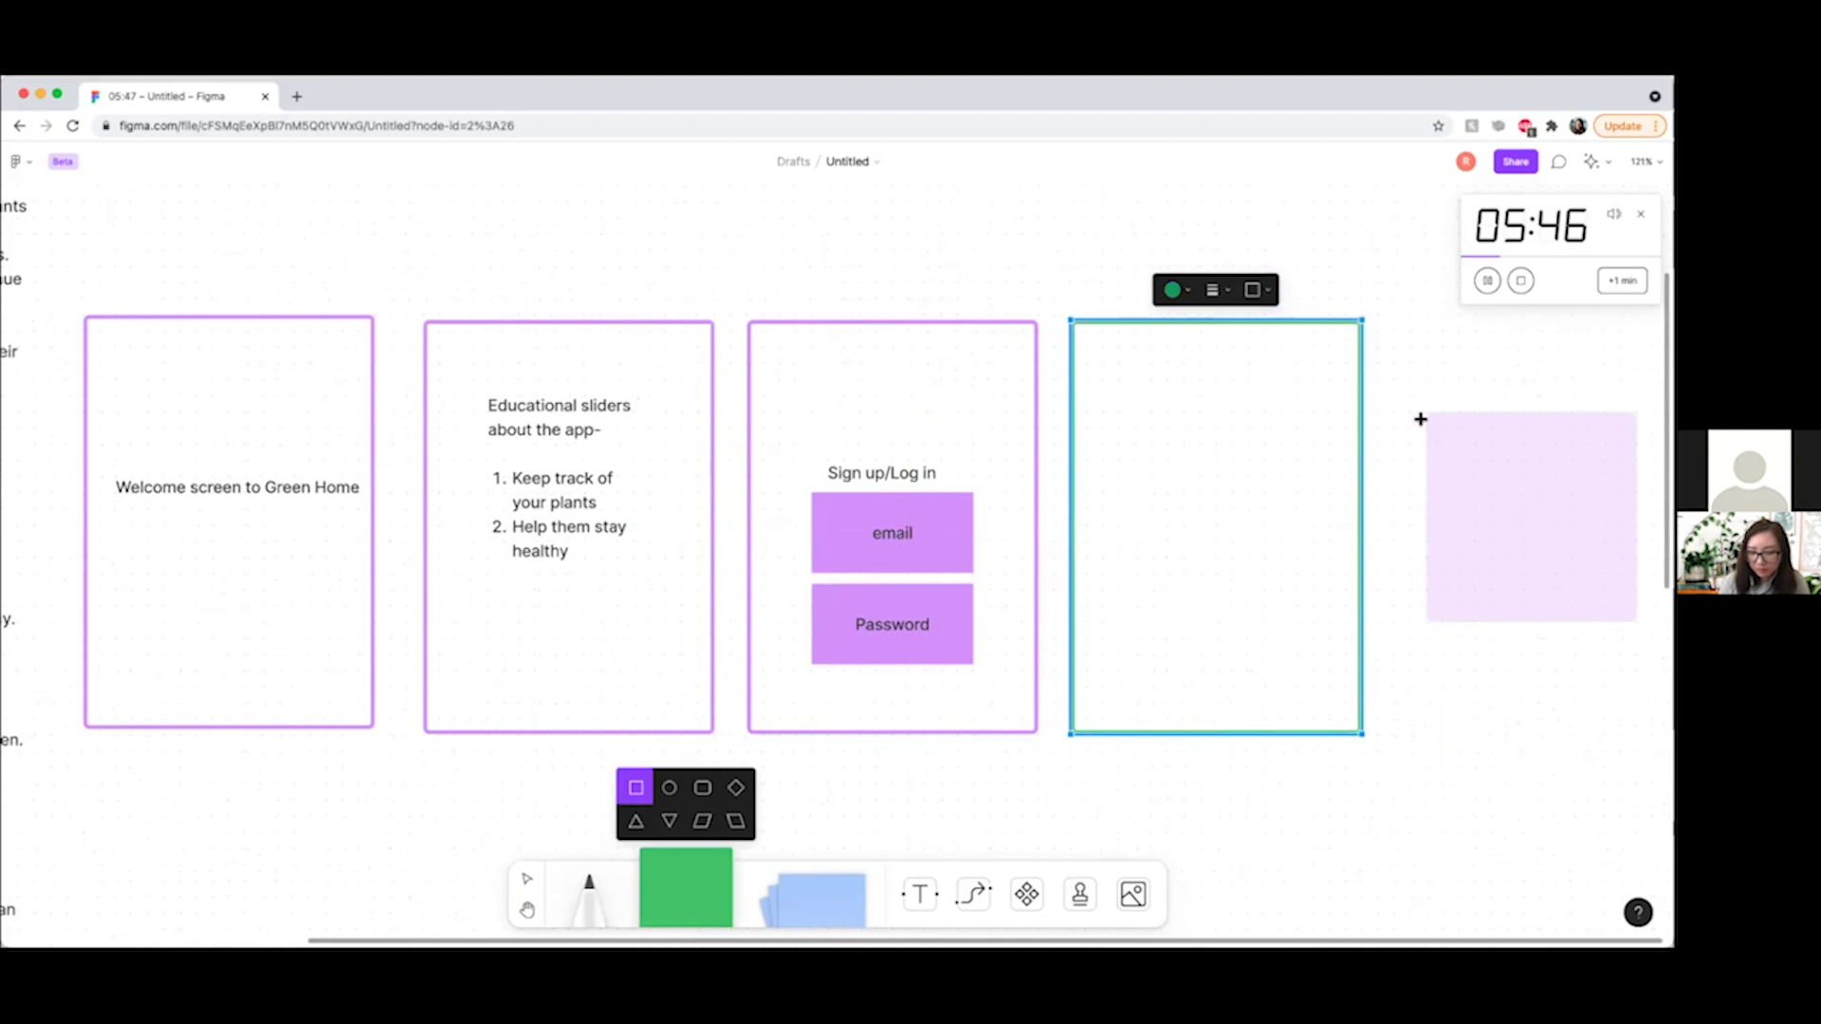
Draw a wide, flat green rounded rectangle just inside the top edge of the fourth frame.
scroll(680, 591, "left", 5)
scroll(680, 592, "down", 2)
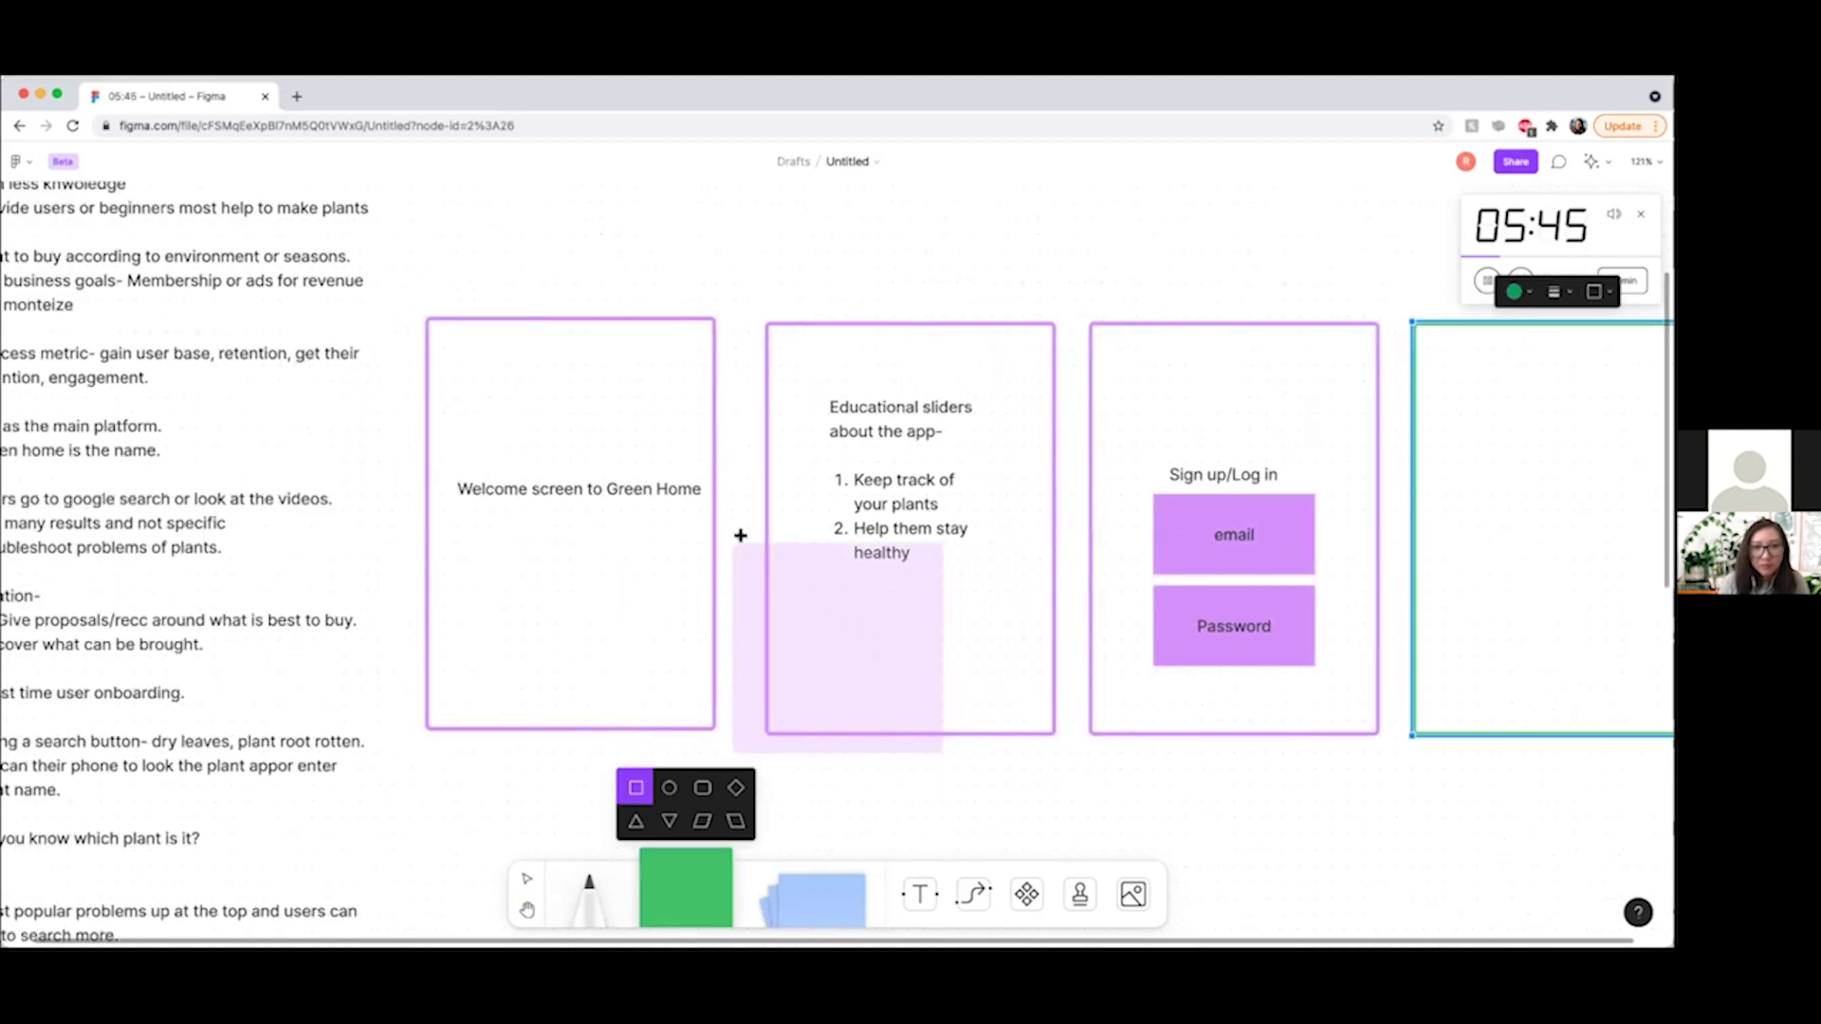
scroll(671, 570, "right", 1)
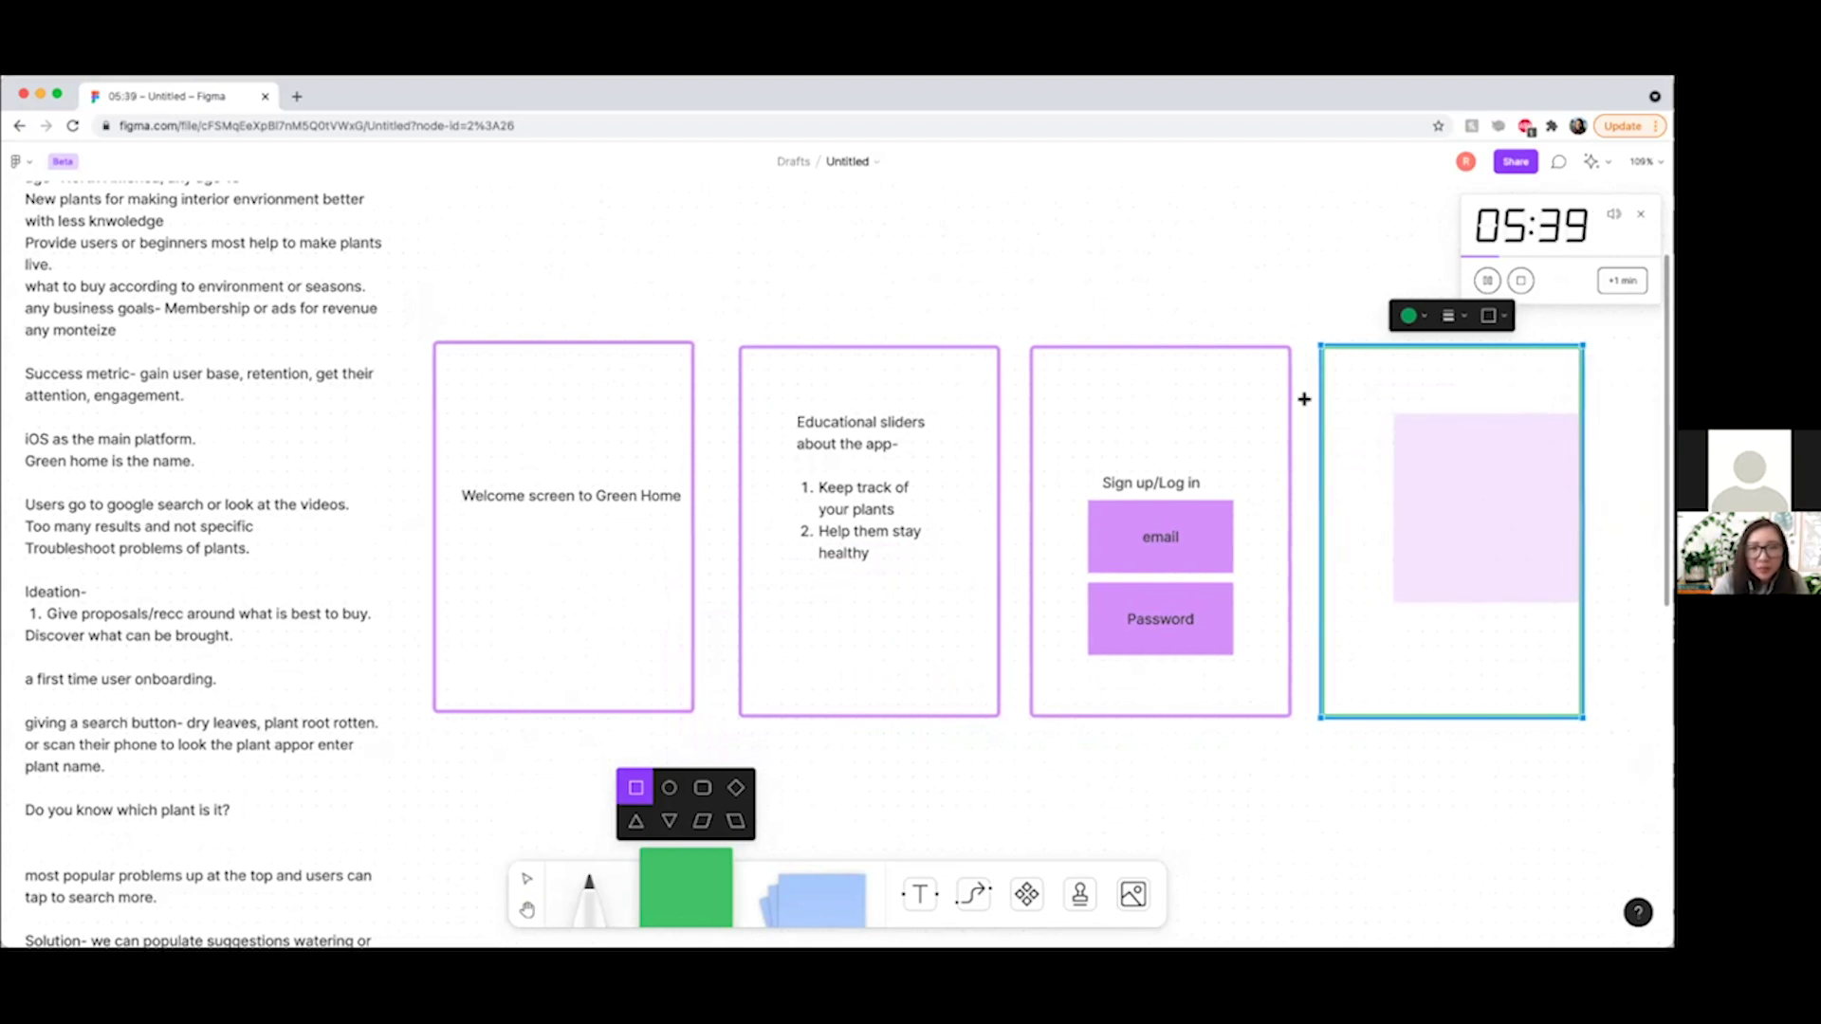
scroll(1300, 398, "right", 3)
scroll(1270, 391, "right", 2)
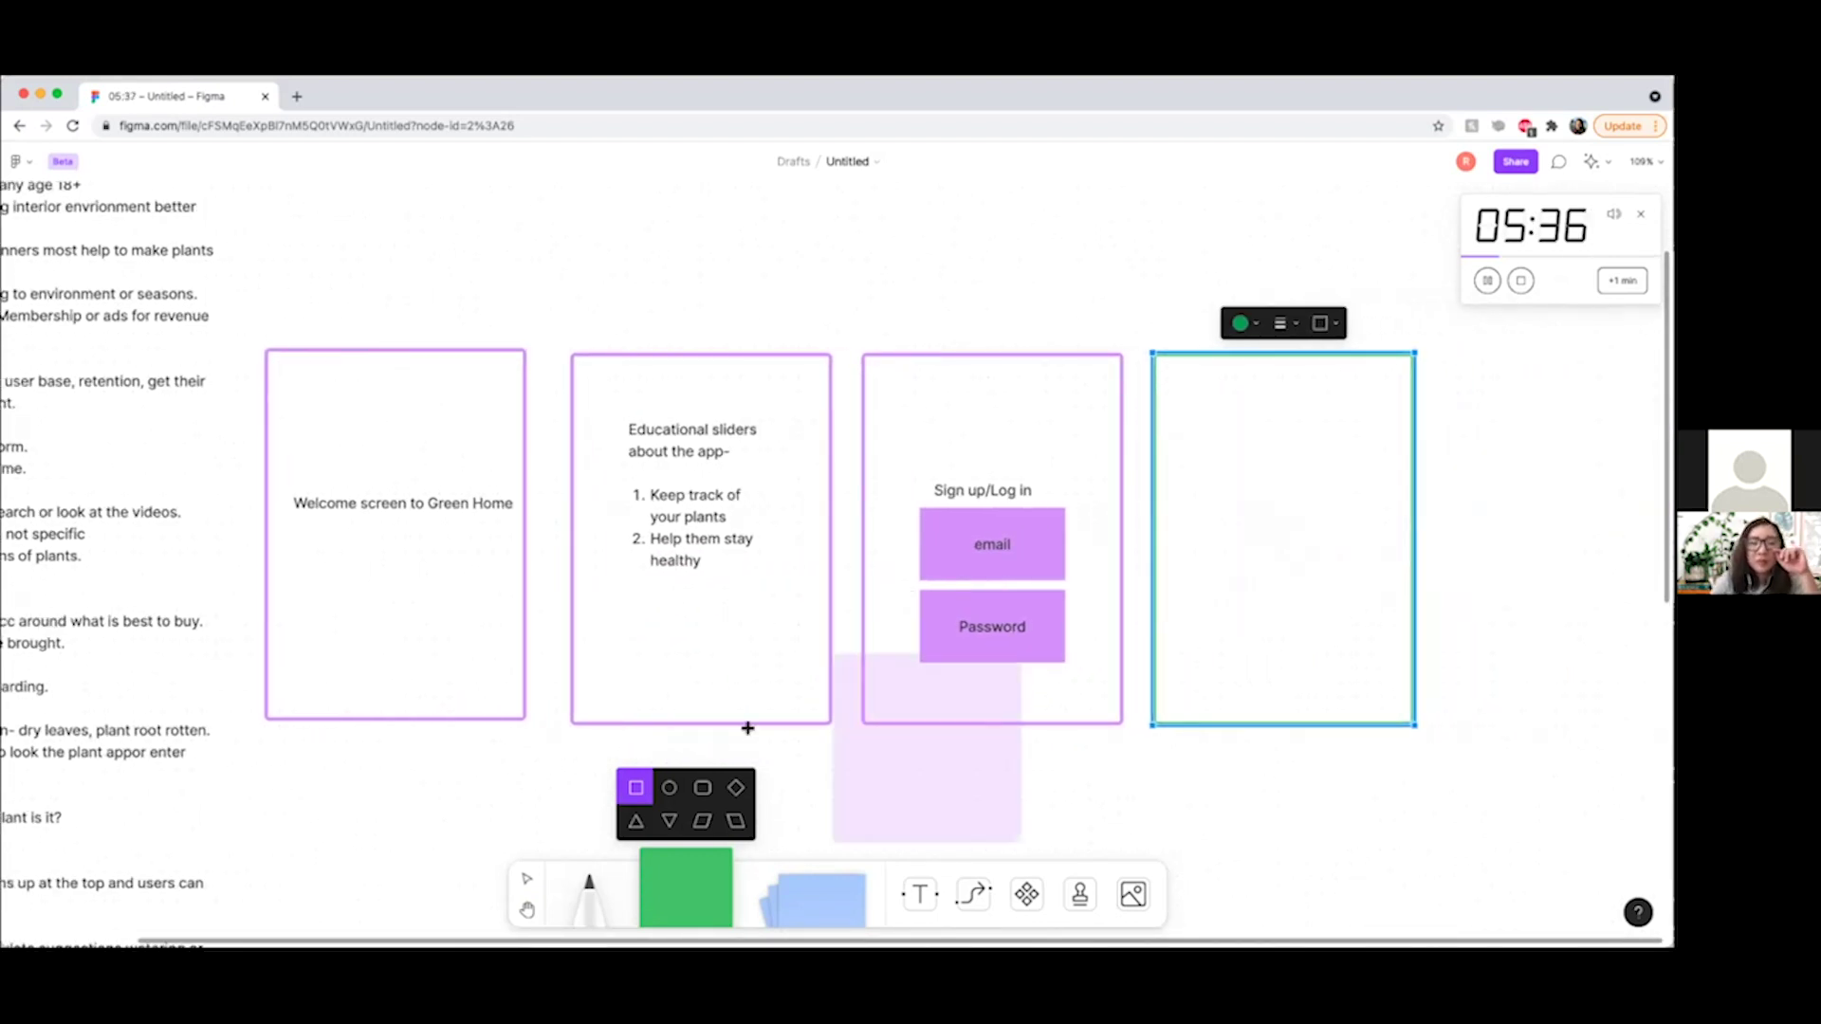
left_click(702, 787)
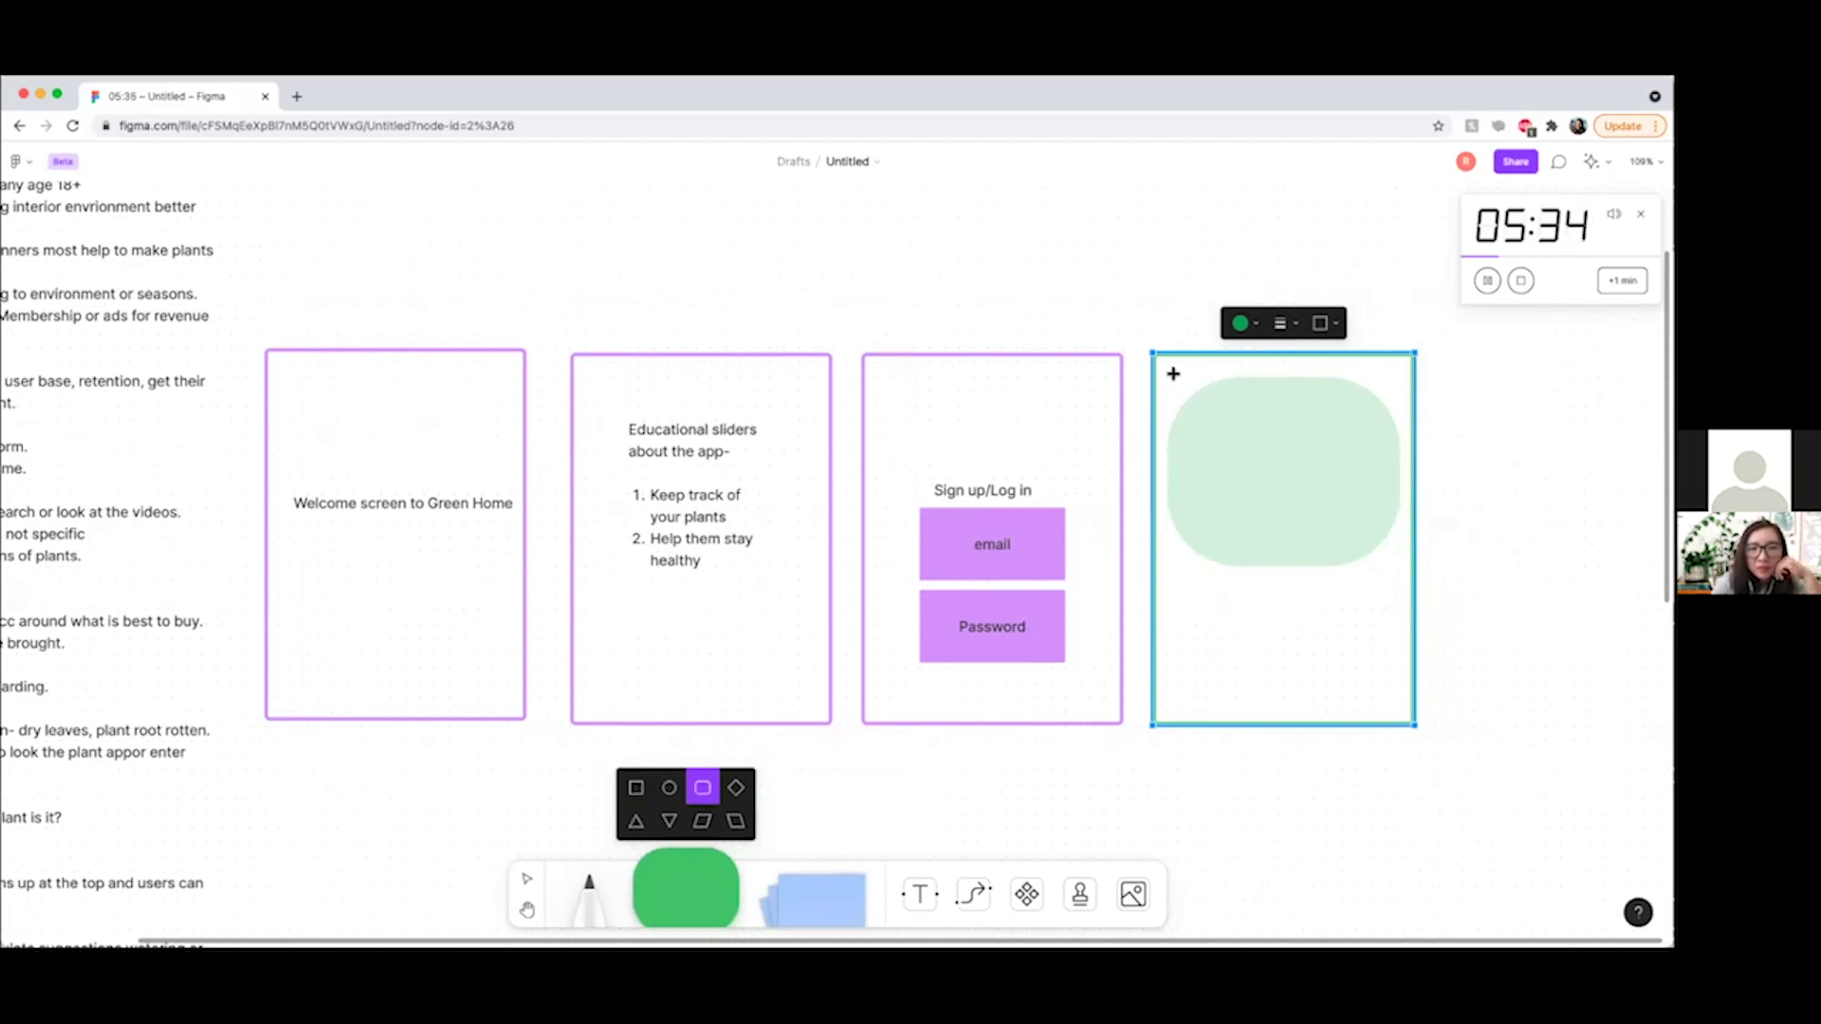
left_click_drag(1181, 361, 1387, 408)
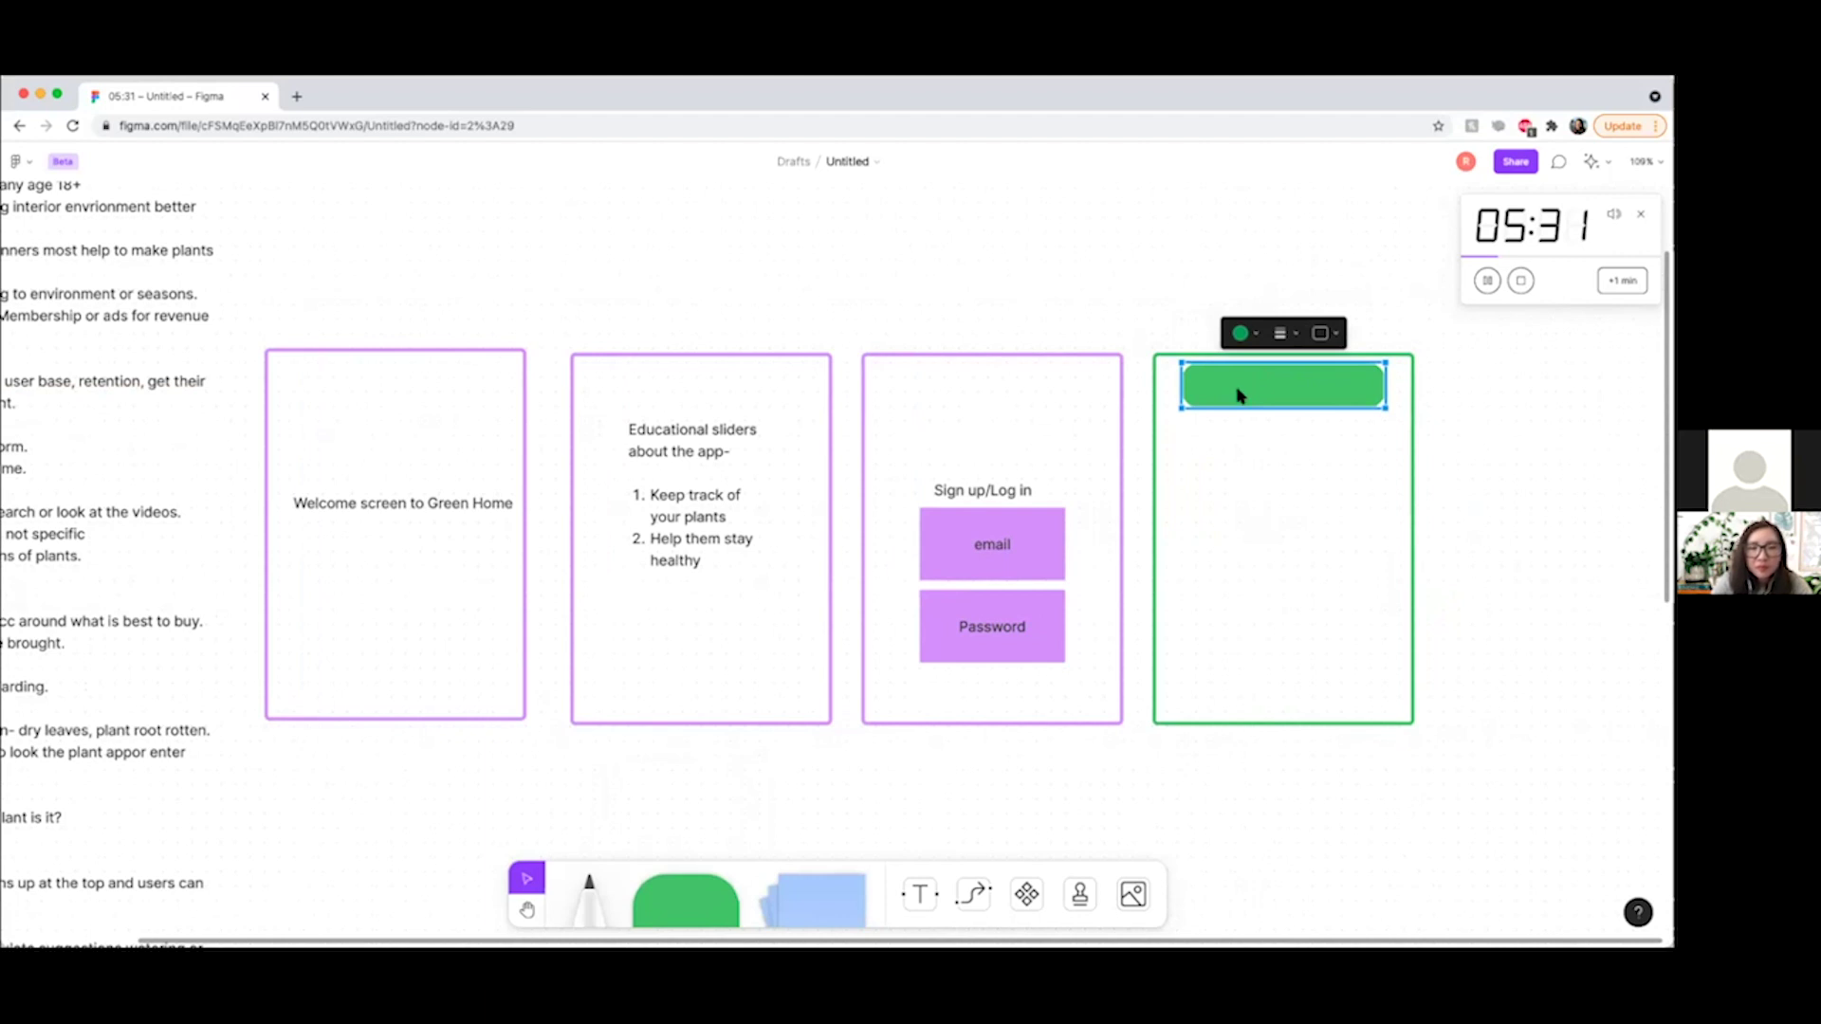
key("r")
left_click(1269, 380)
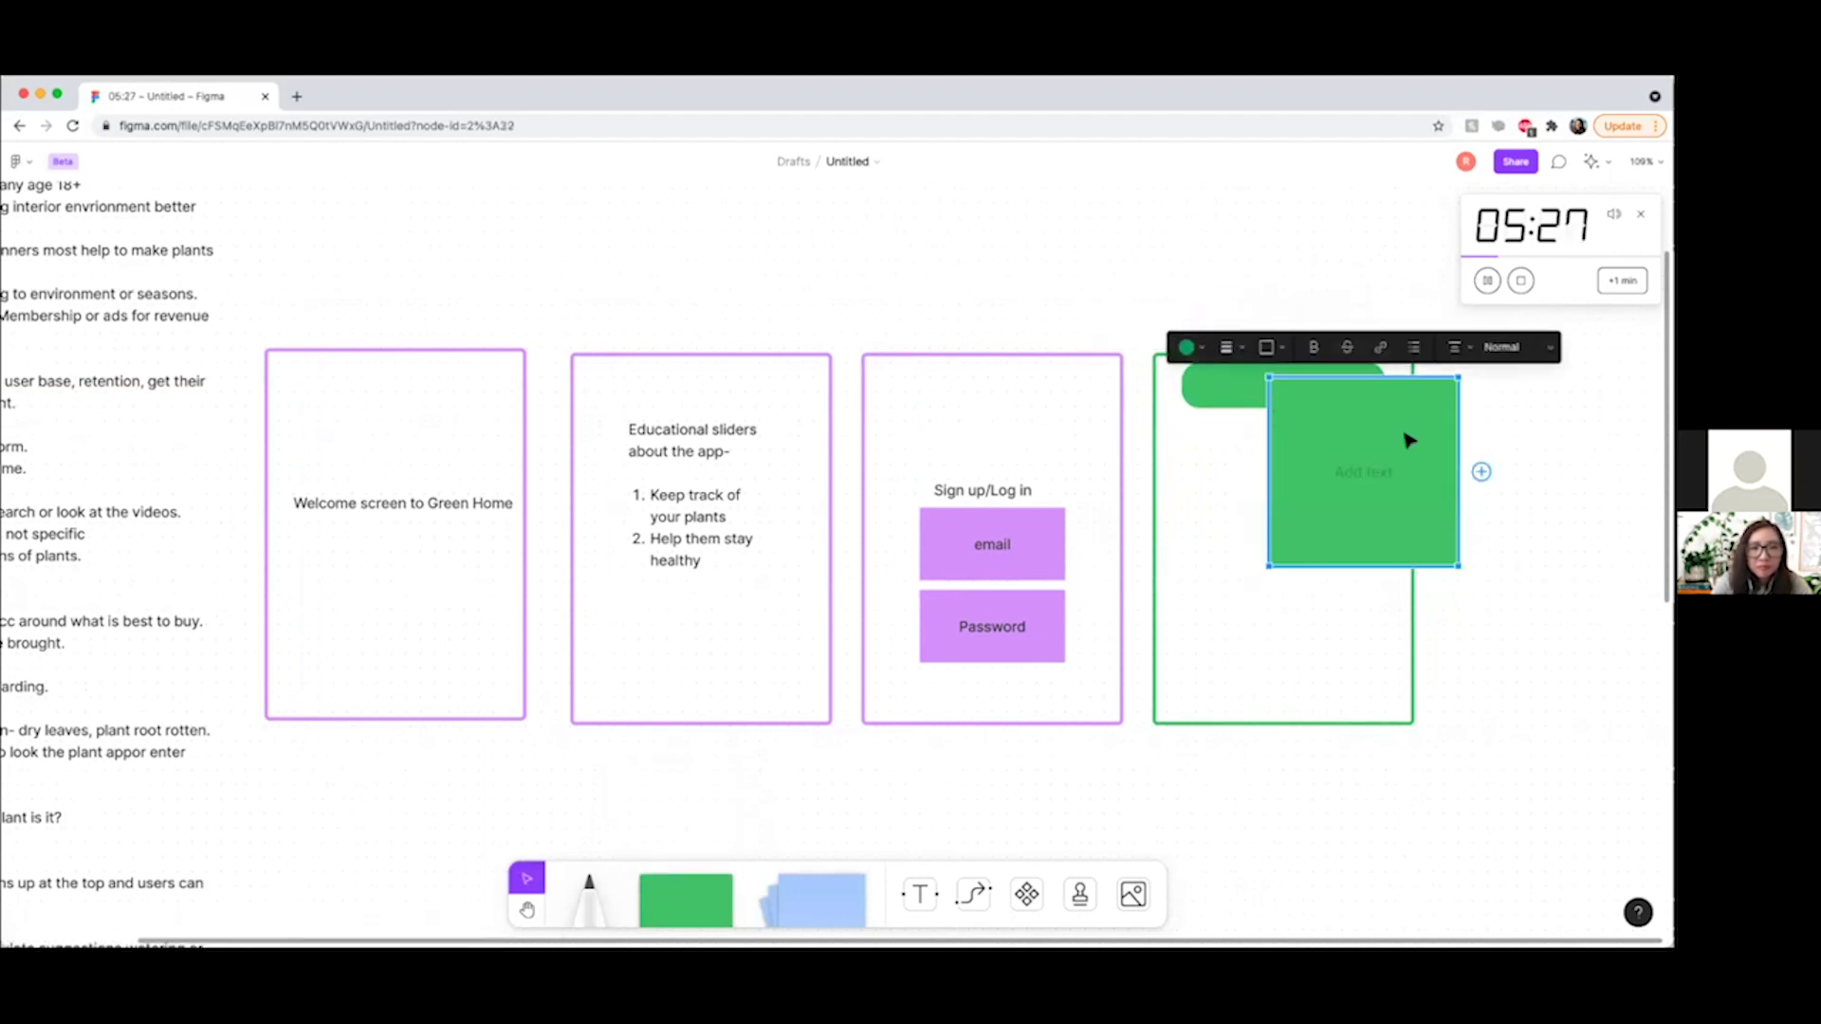
key("Escape")
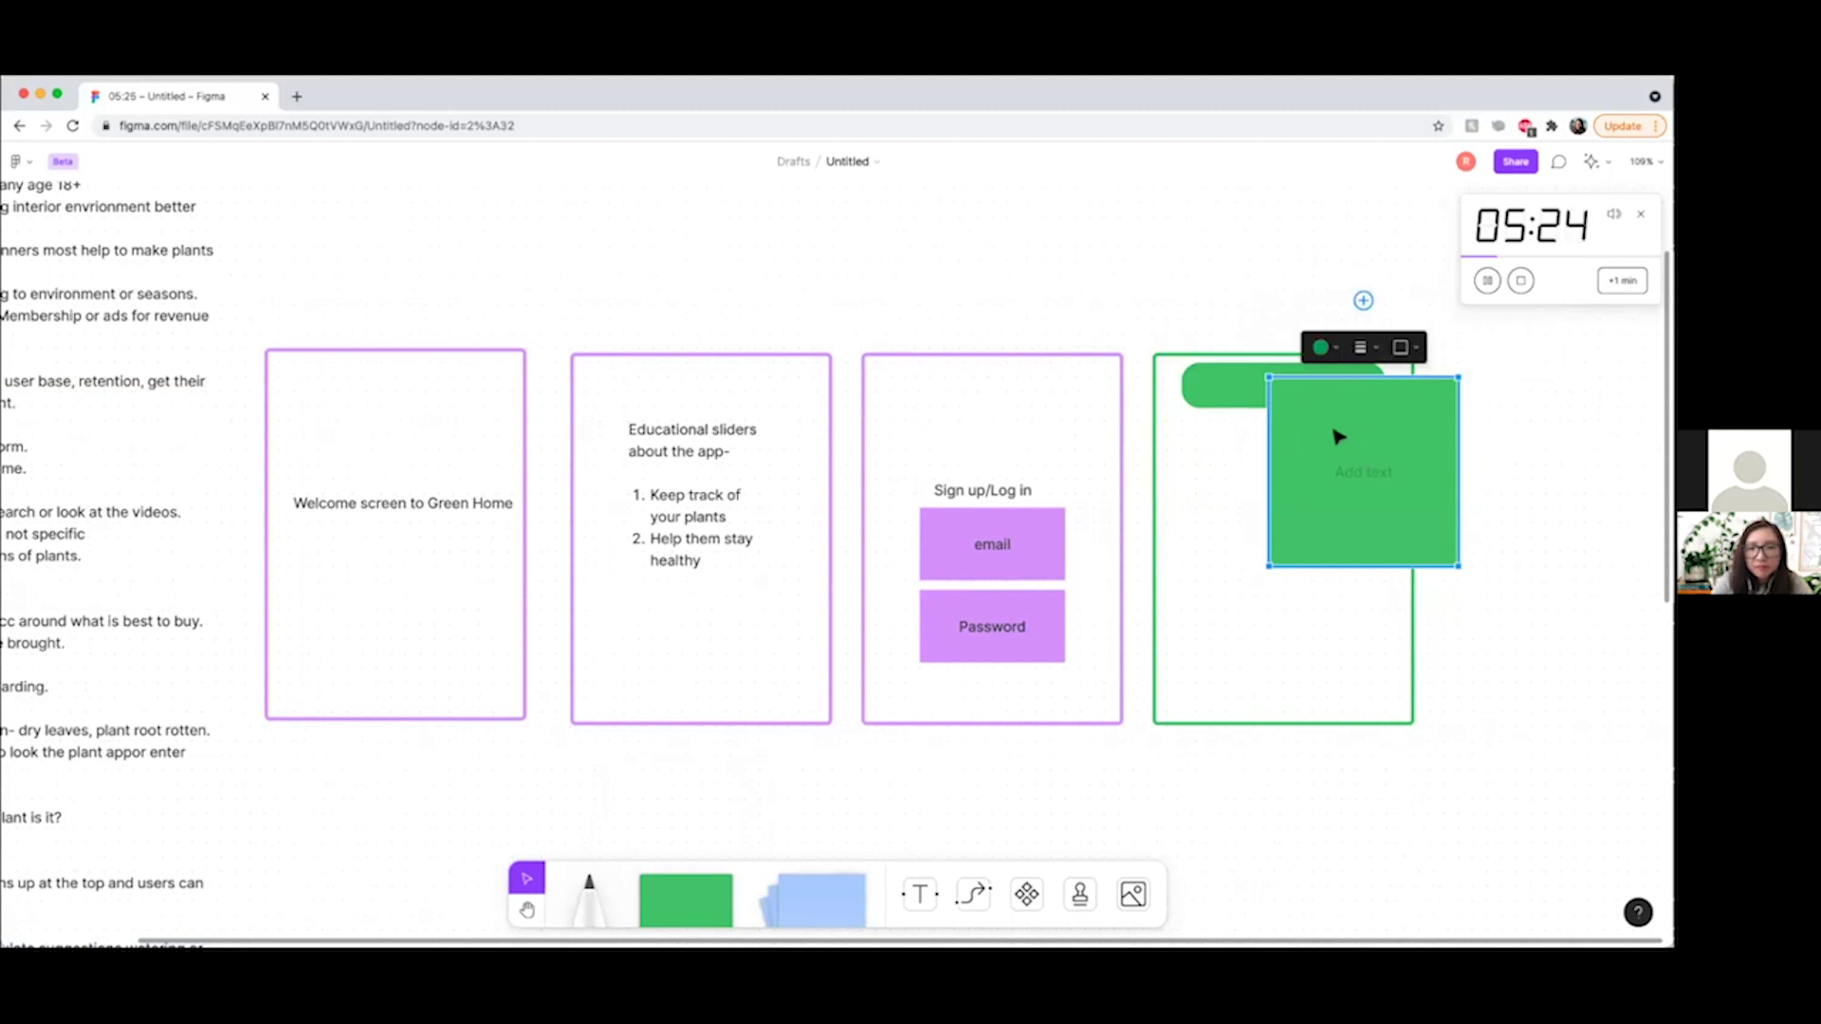
key("BackSpace")
Label the green rounded rectangle with "search bar" and "Dry plants?" on separate lines.
scroll(1280, 389, "up", 5)
double_click(1276, 387)
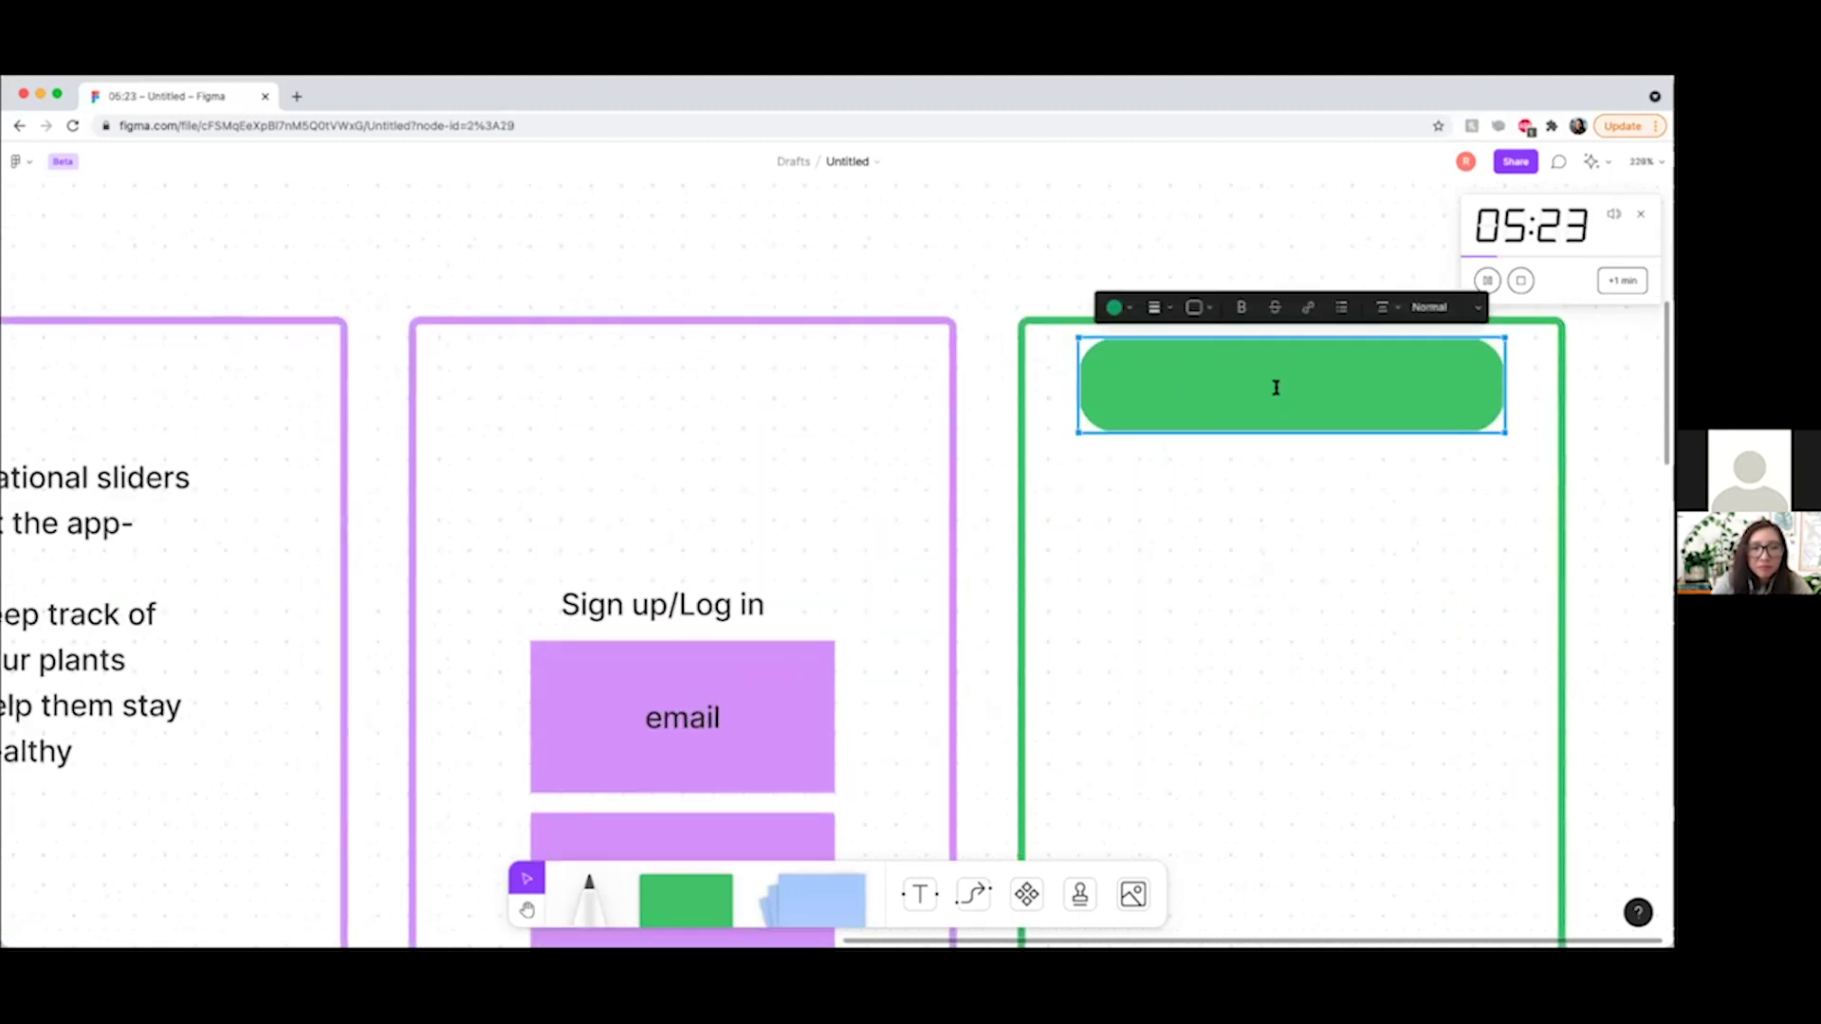
type("search bar")
key("Return")
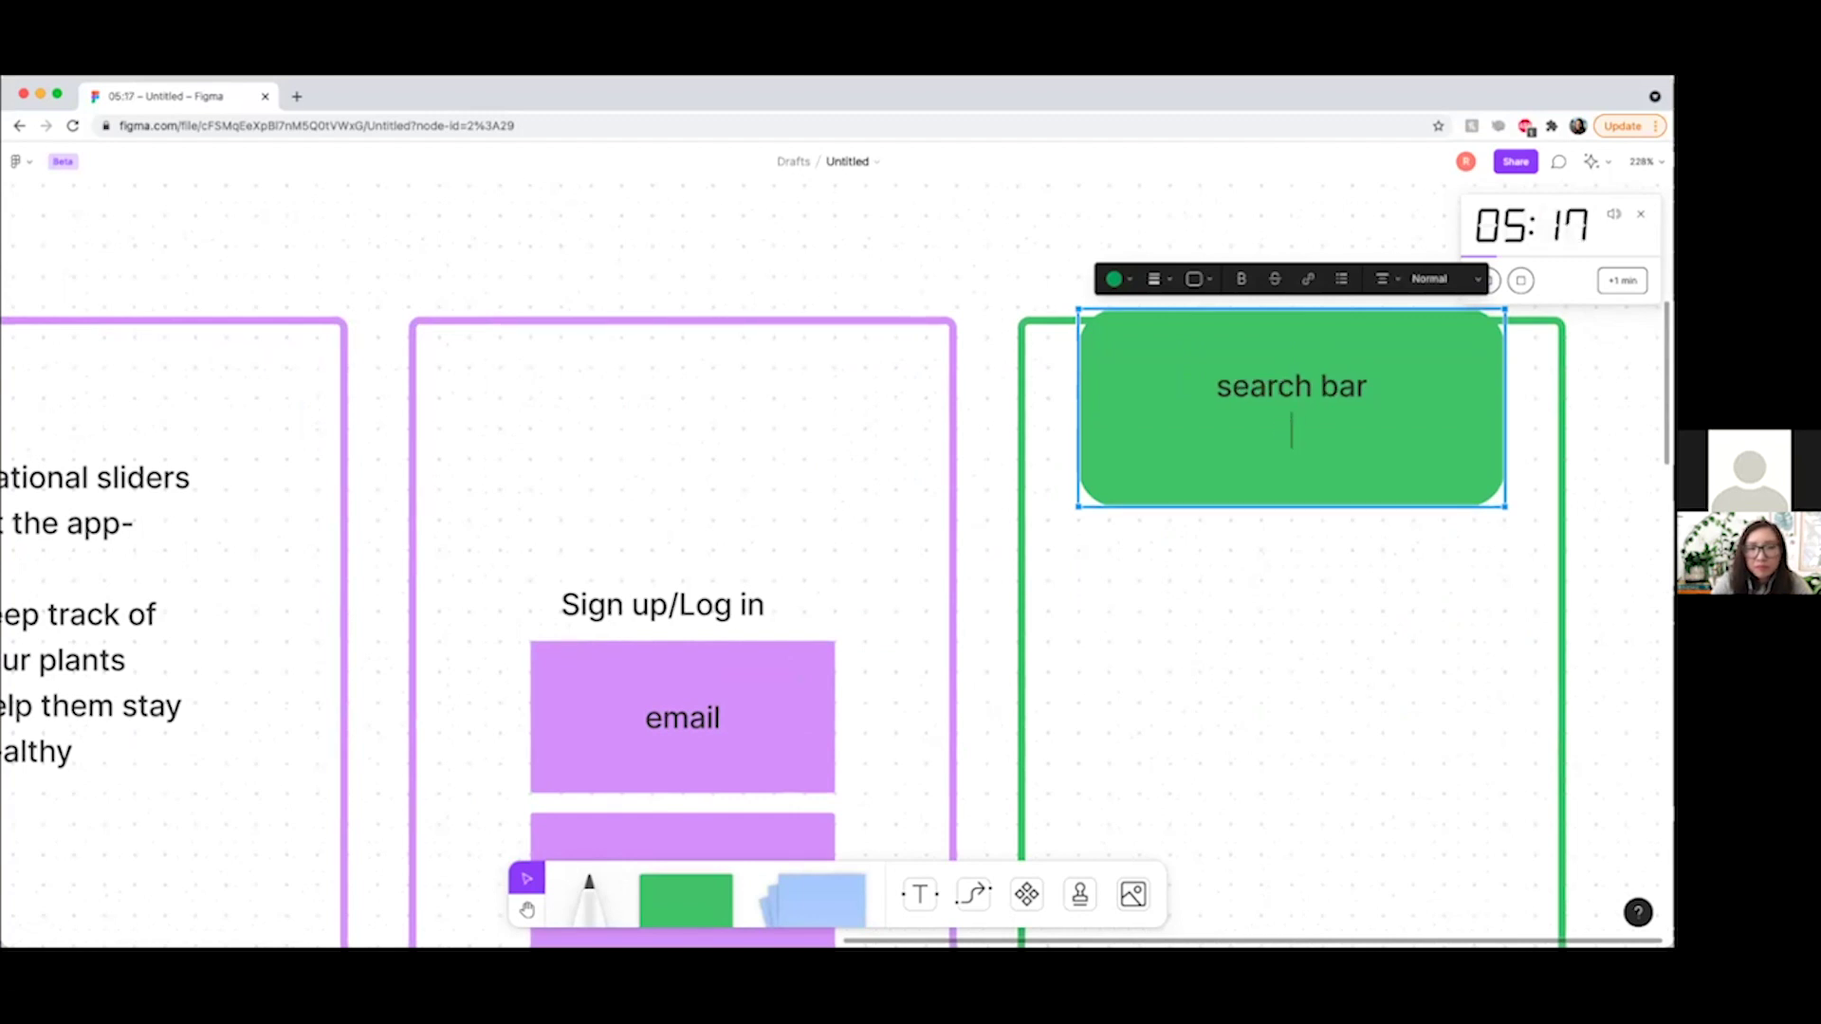
key("BackSpace")
key("Return")
type("Dry plan")
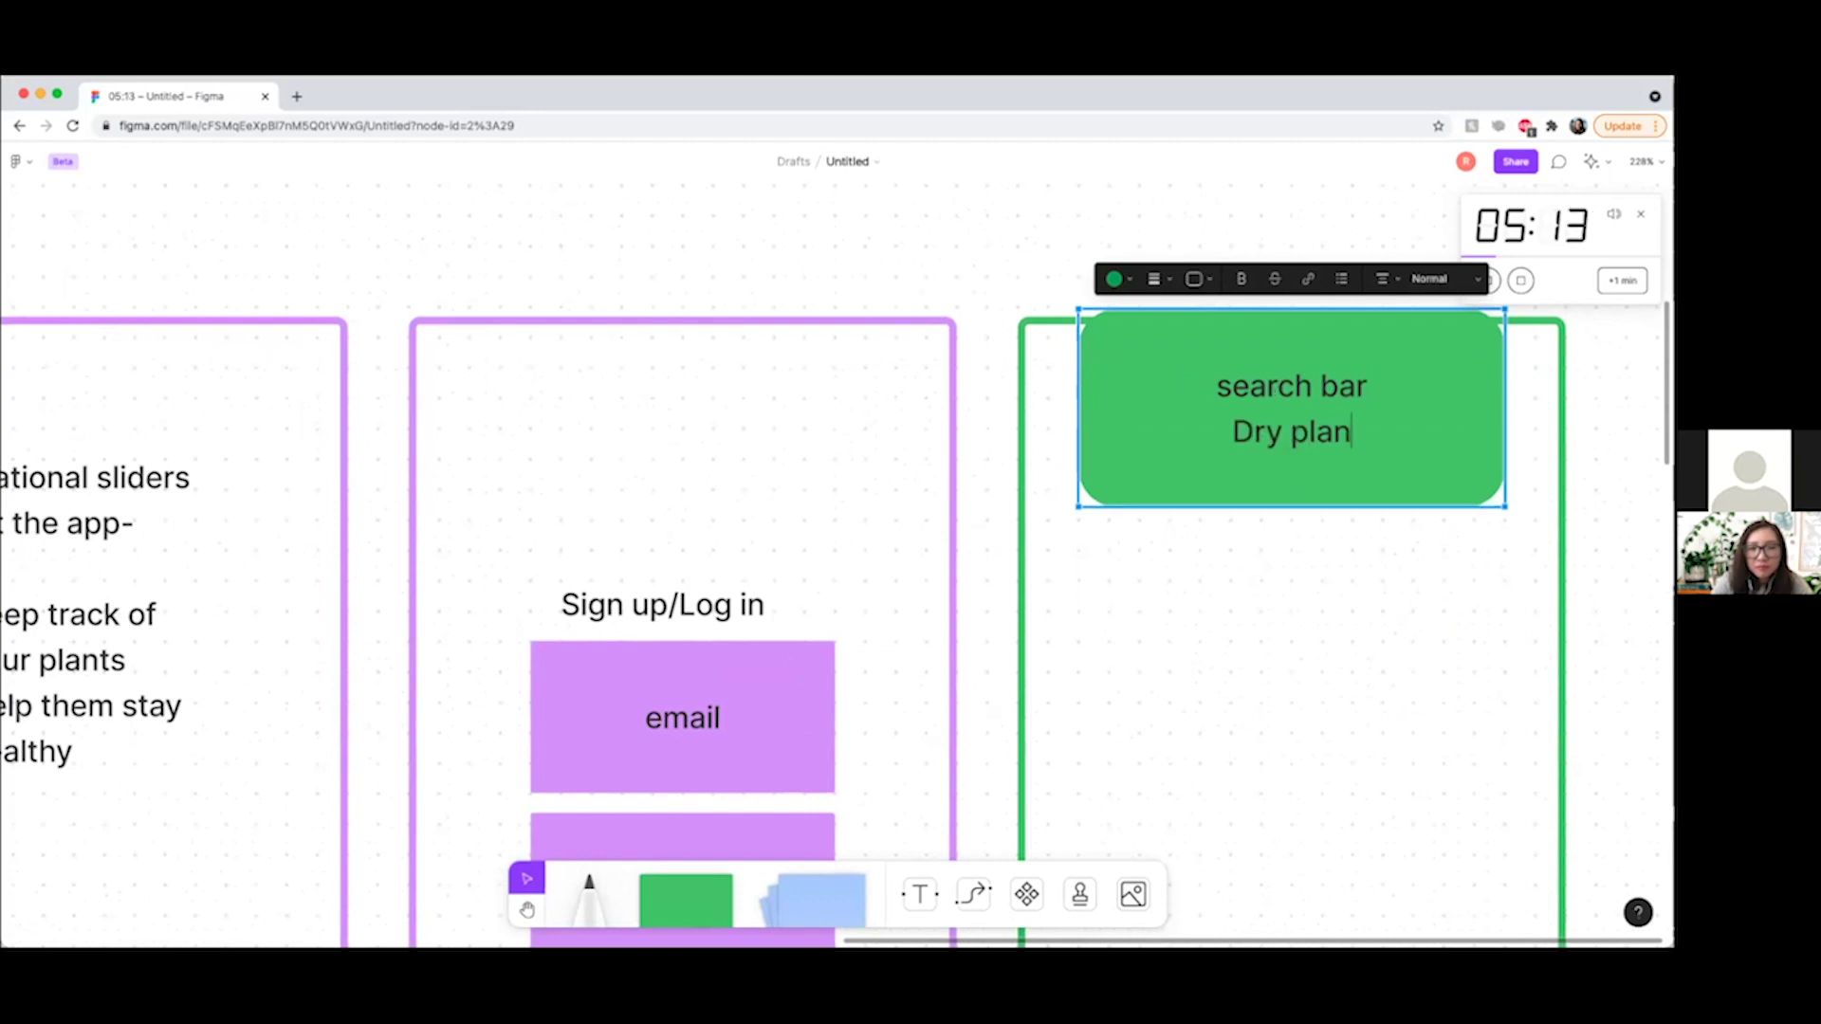
type("ts?")
key("Escape")
Shift the green rounded rectangle slightly down and clear the "search bar" line from its label.
left_click_drag(1311, 451, 1316, 478)
double_click(1347, 414)
left_click_drag(1370, 414, 1183, 415)
key("BackSpace")
key("Escape")
Shift the green "Dry plants?" rounded rectangle a little further down inside the fourth frame.
left_click(1337, 520)
left_click_drag(1308, 453, 1308, 453)
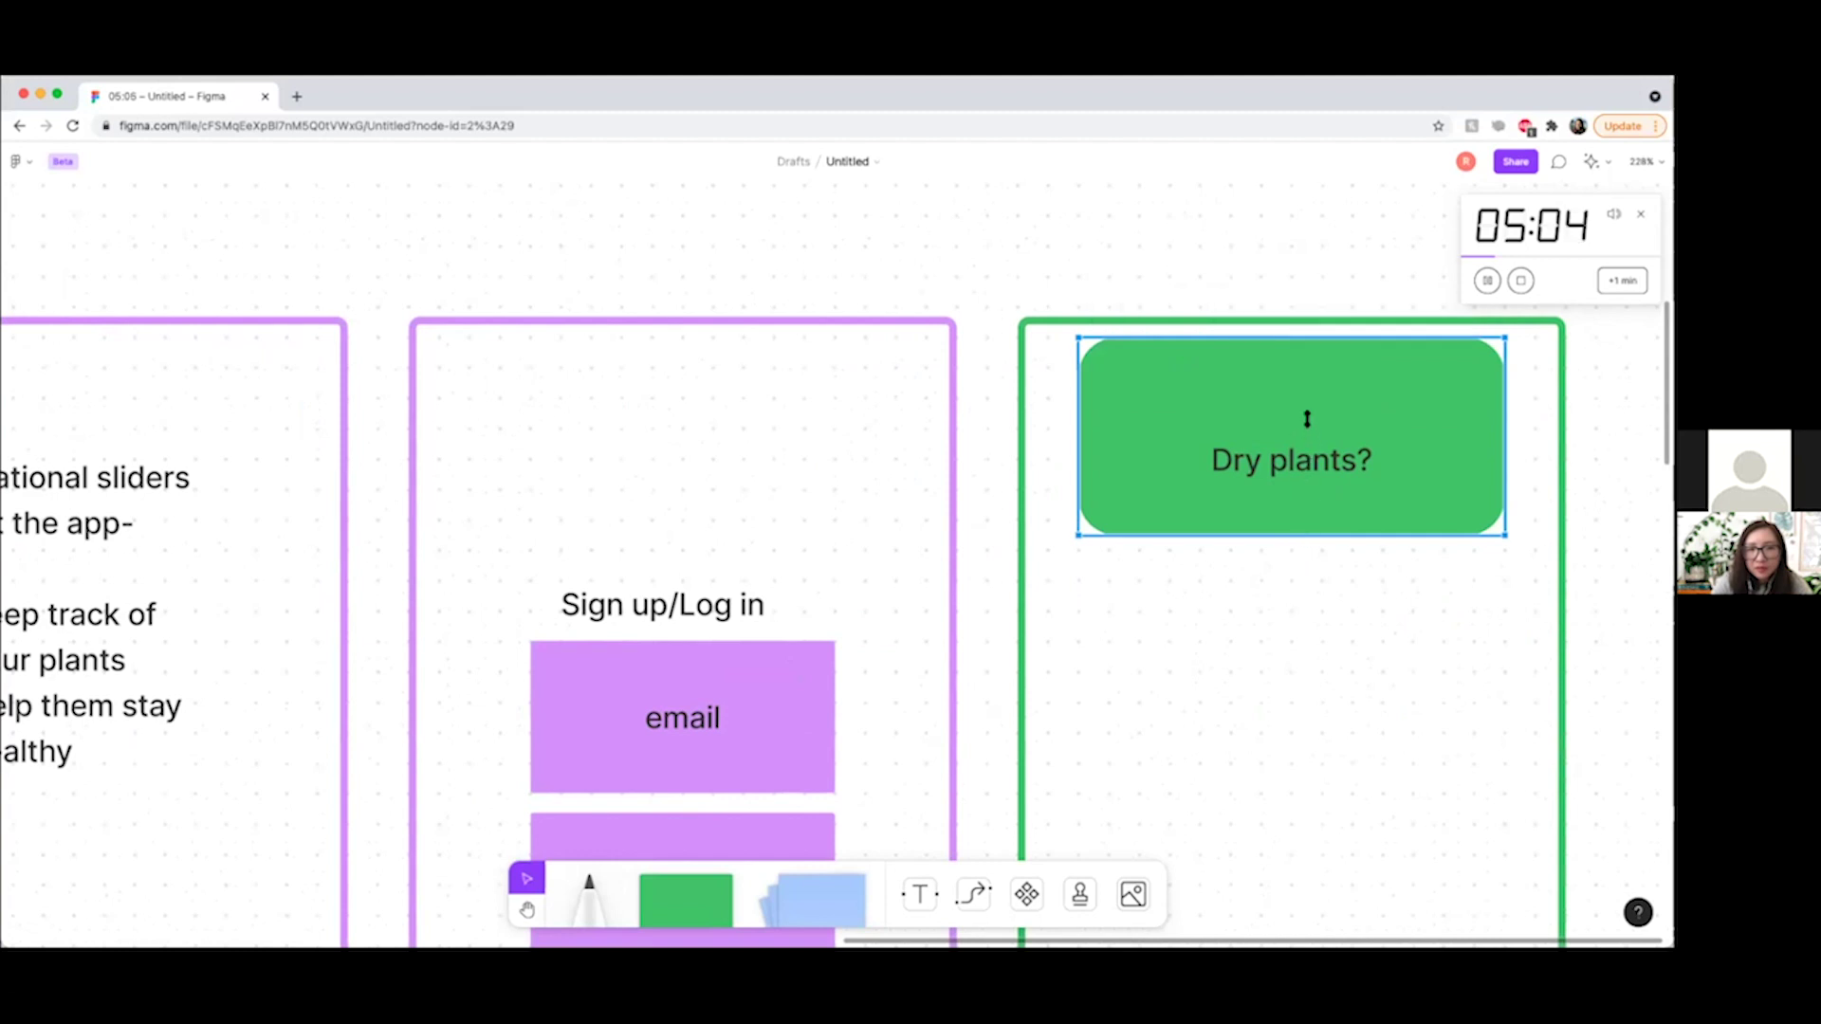
mouse_move(1292, 334)
left_mouse_down()
mouse_move(1293, 385)
mouse_move(1292, 366)
left_mouse_up()
left_click_drag(1502, 562, 1402, 563)
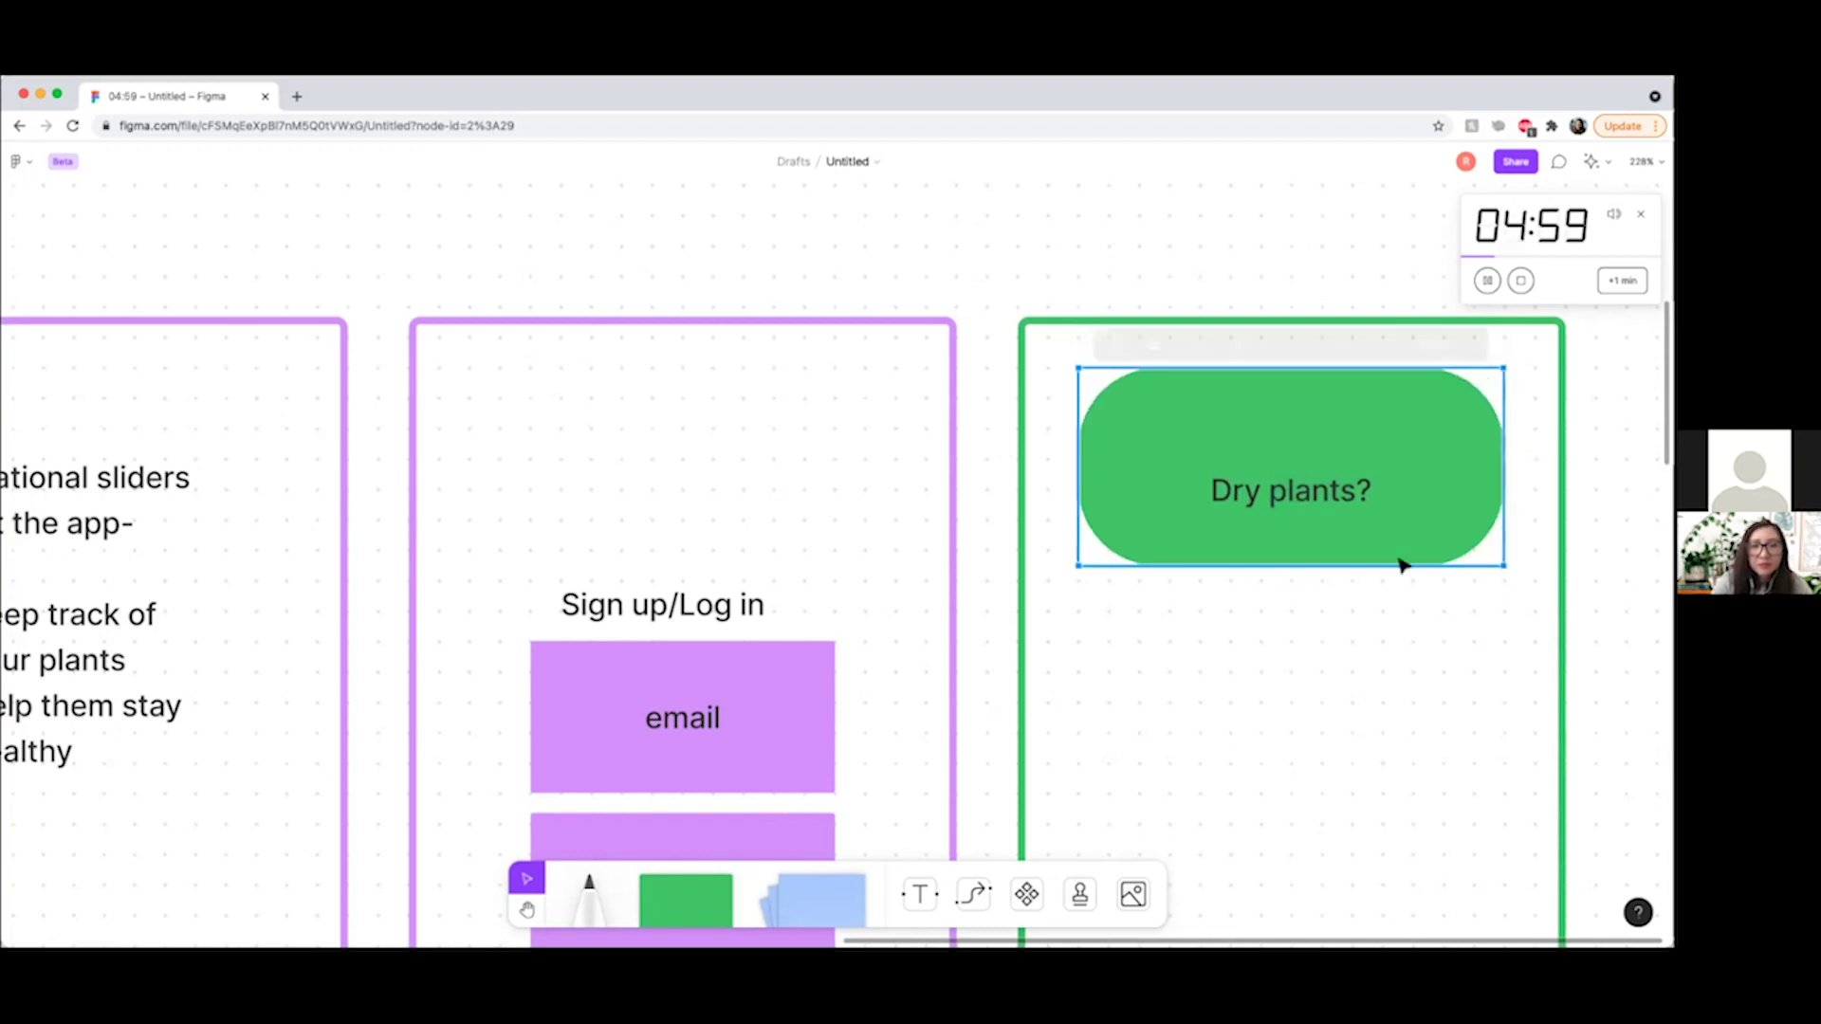
Add the line "Search for problems" above "Dry plants?" in the green rounded rectangle's label.
scroll(1341, 577, "down", 3)
double_click(1328, 512)
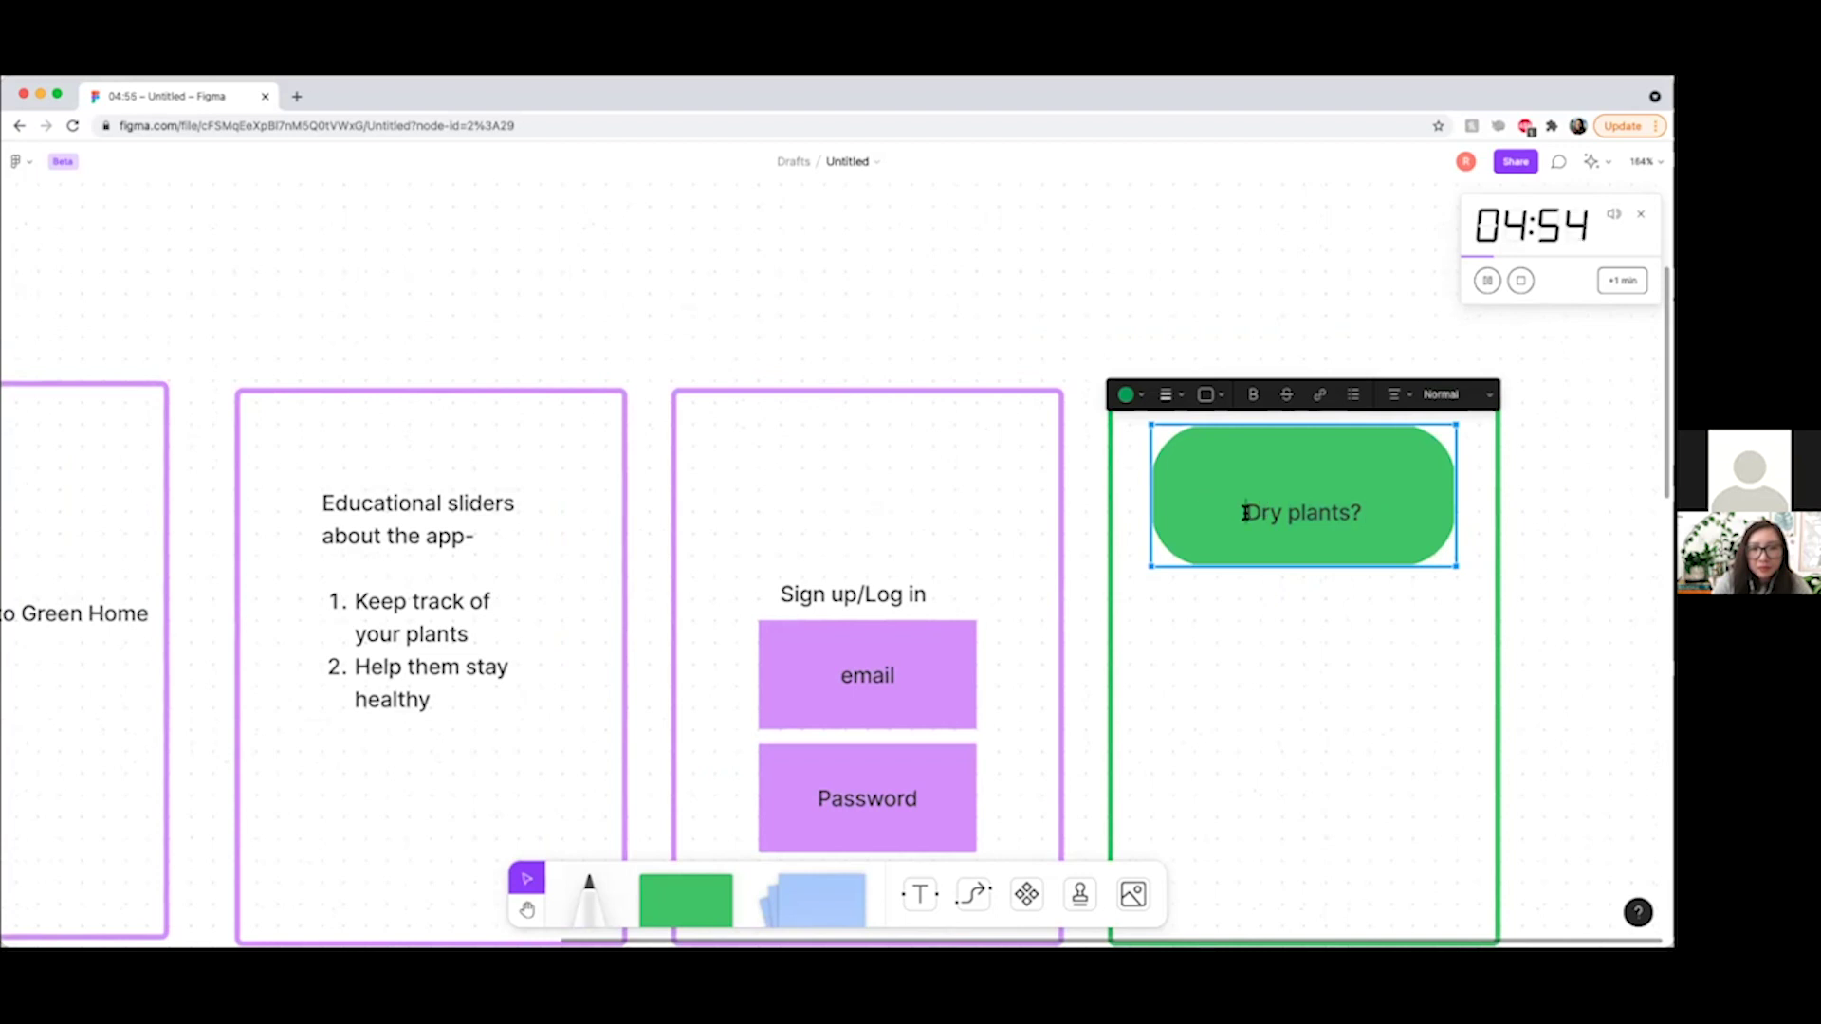
type("Search for ")
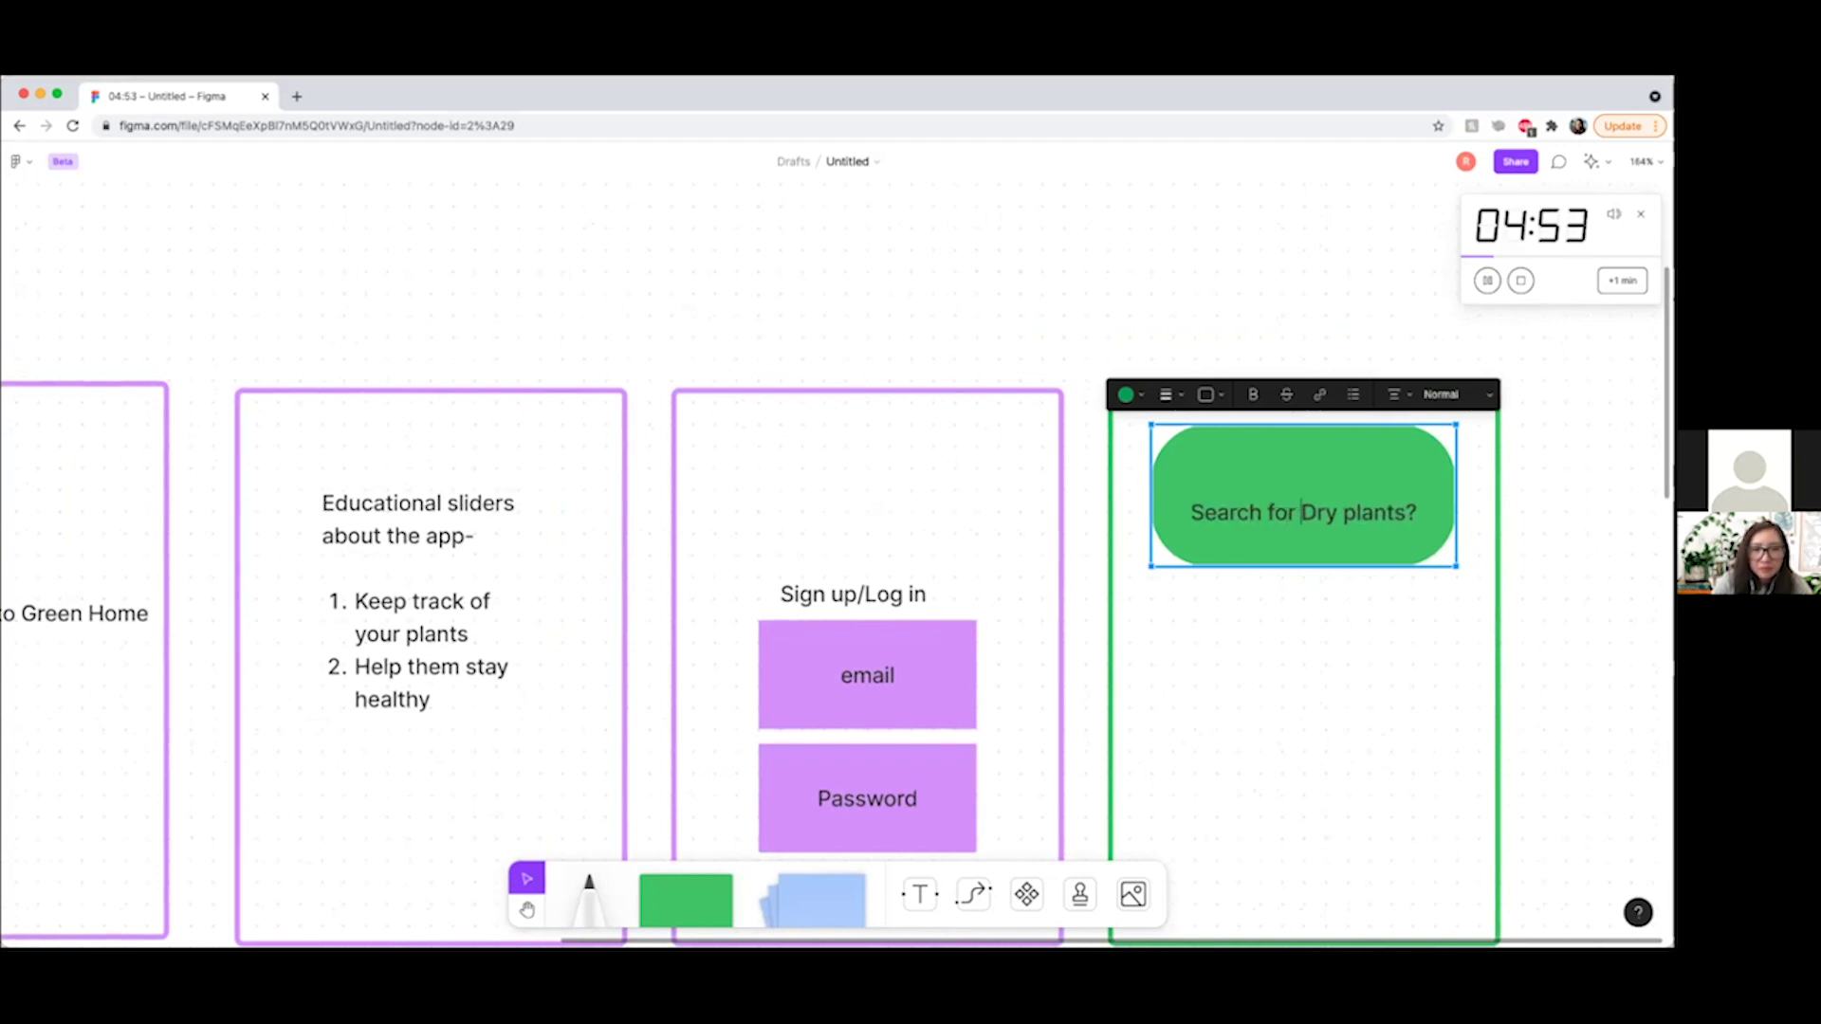
type("problems")
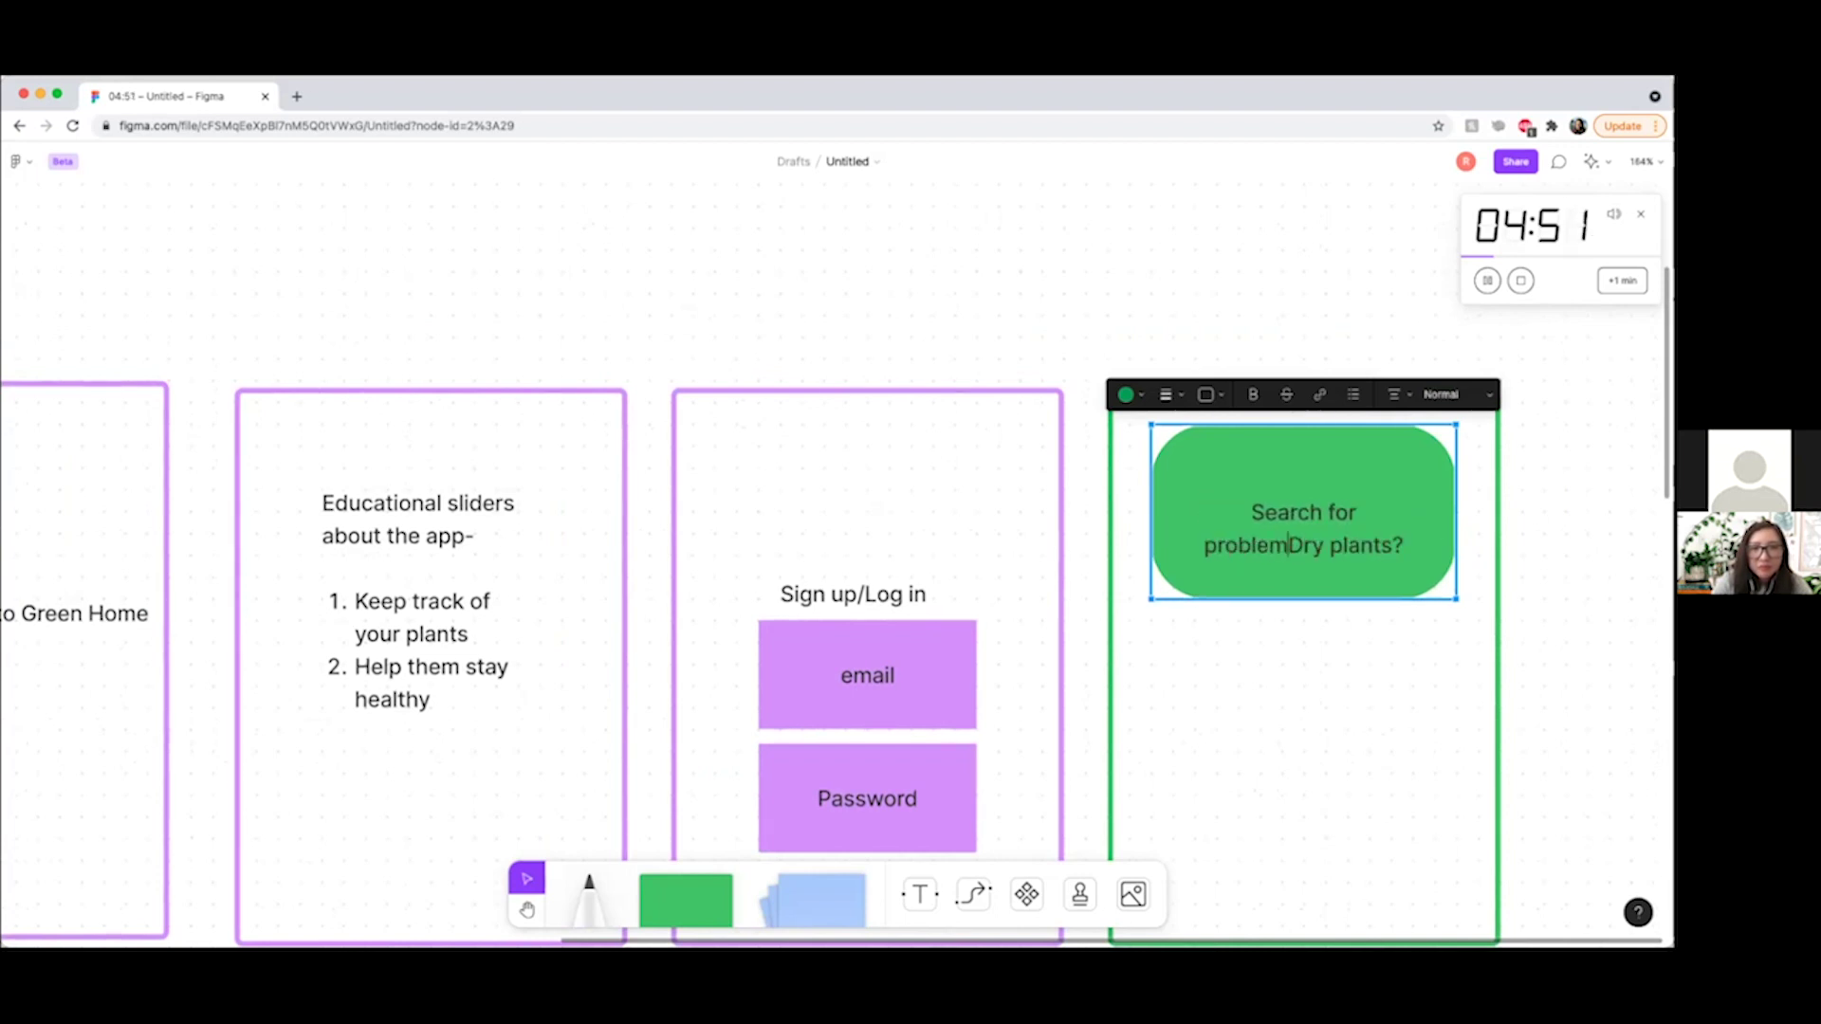
key("Return")
key("Escape")
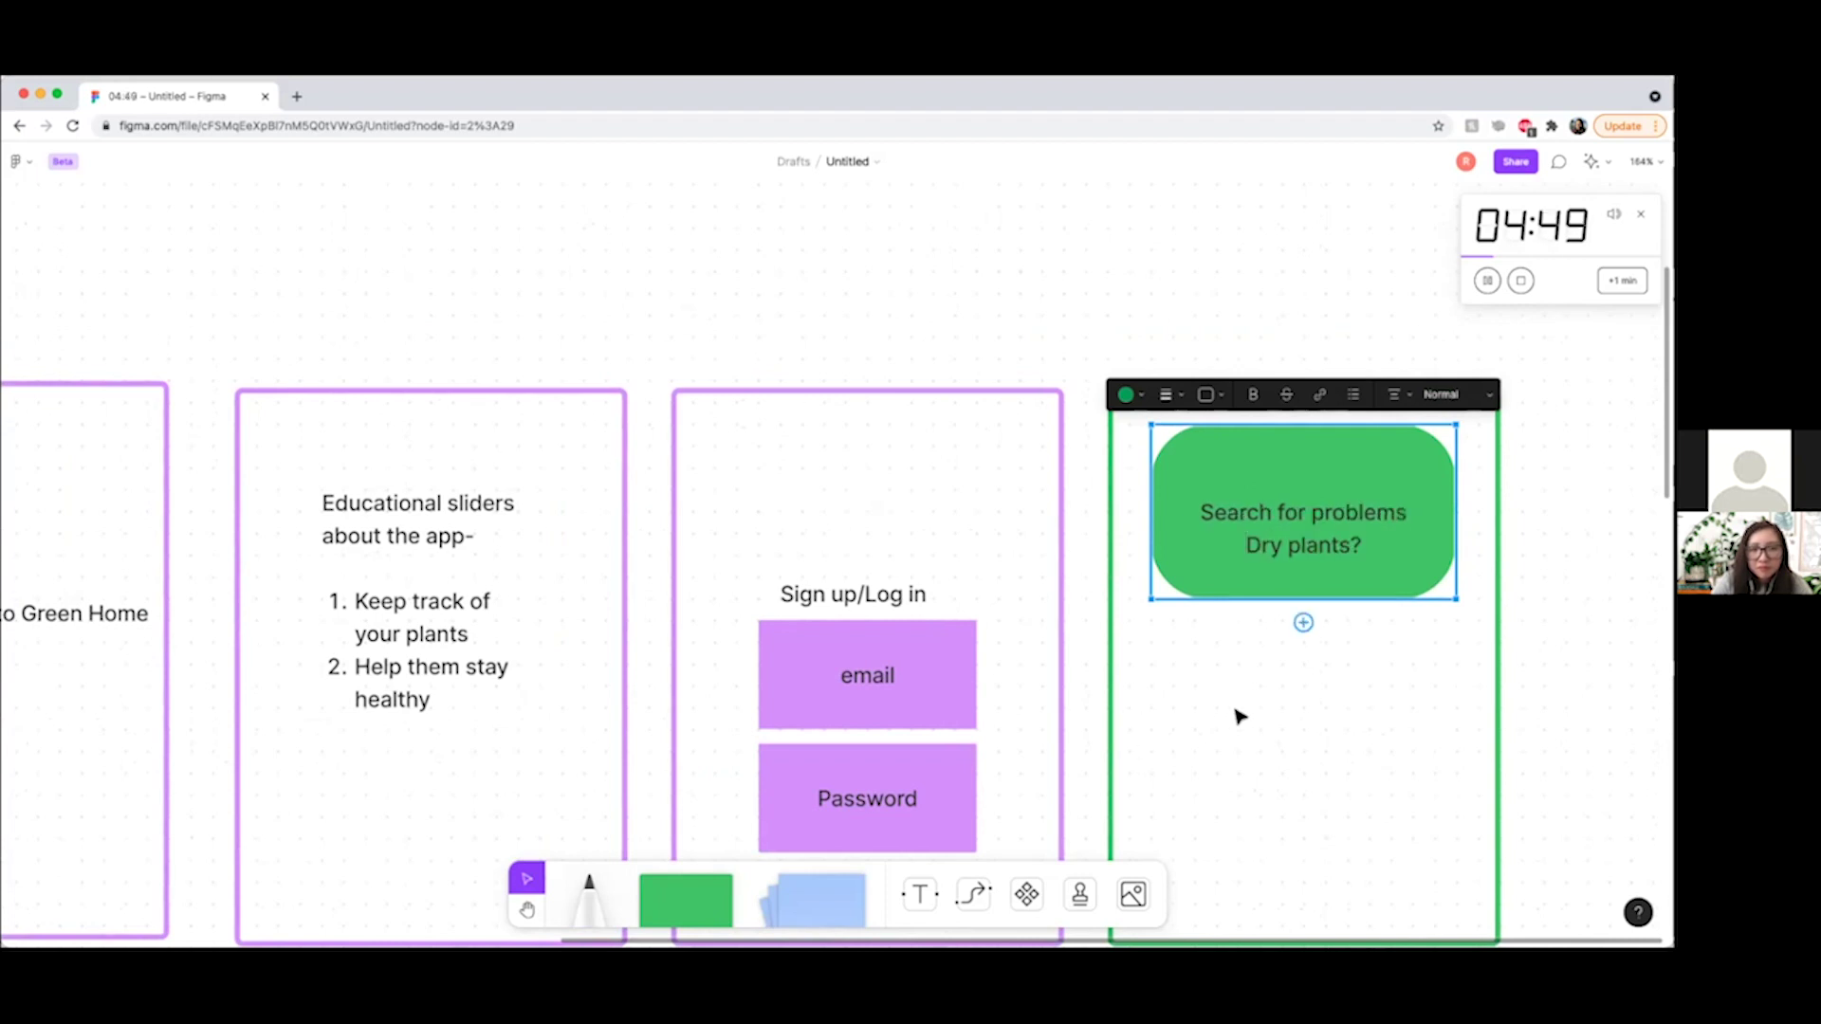
key("Escape")
Draw a row of three small, equal green rectangles below the search box in the fourth frame.
scroll(1116, 740, "down", 3)
scroll(1141, 699, "down", 3)
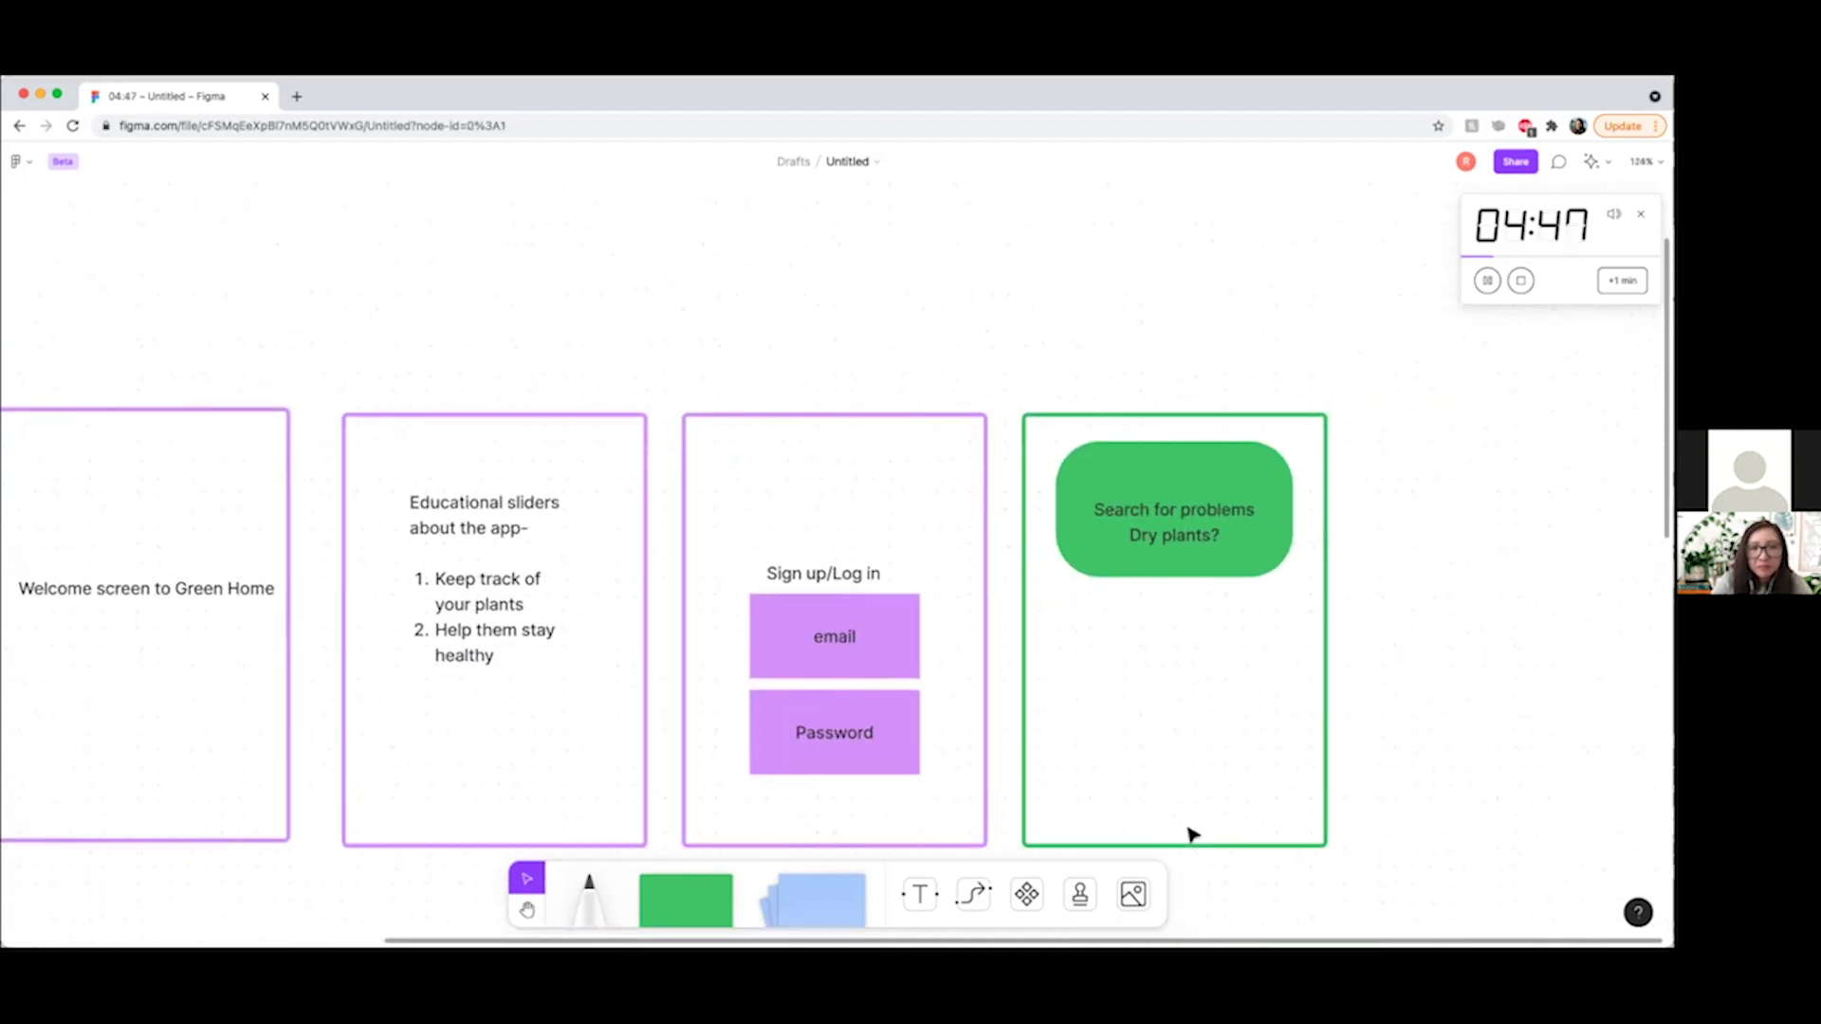
left_click(1187, 779)
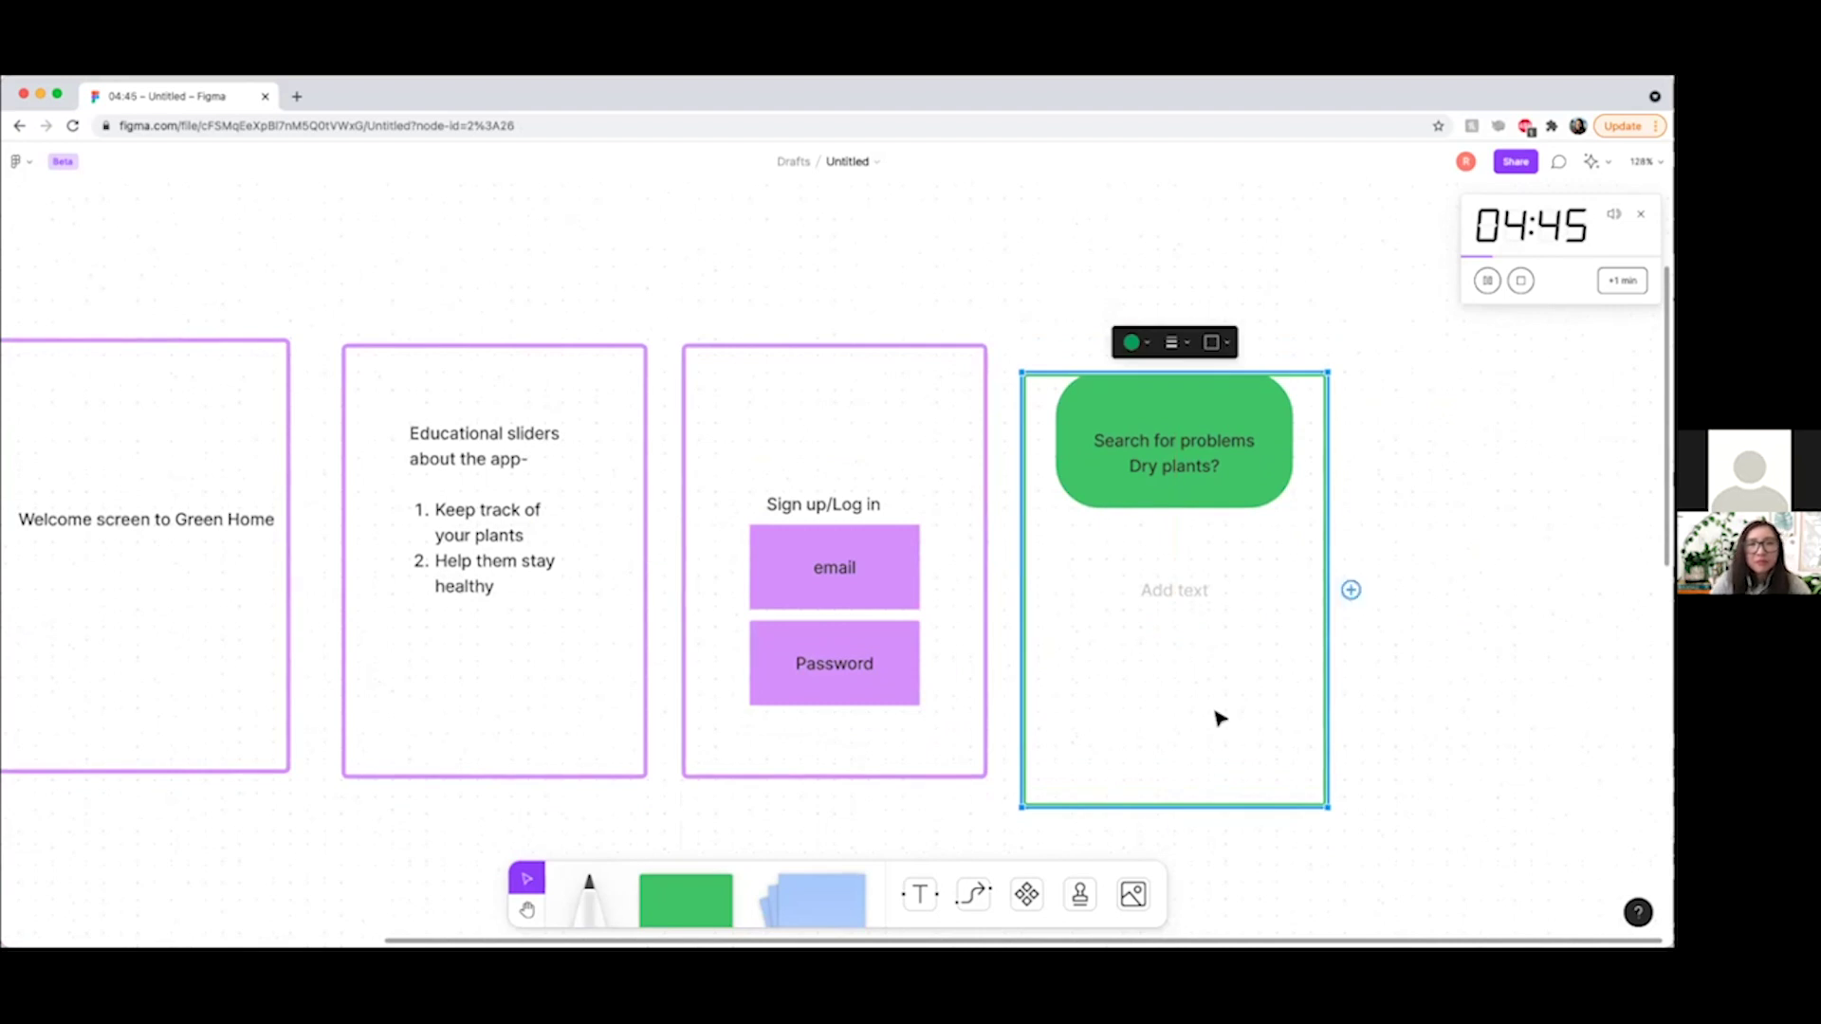
left_click(1207, 579)
scroll(1207, 579, "up", 5)
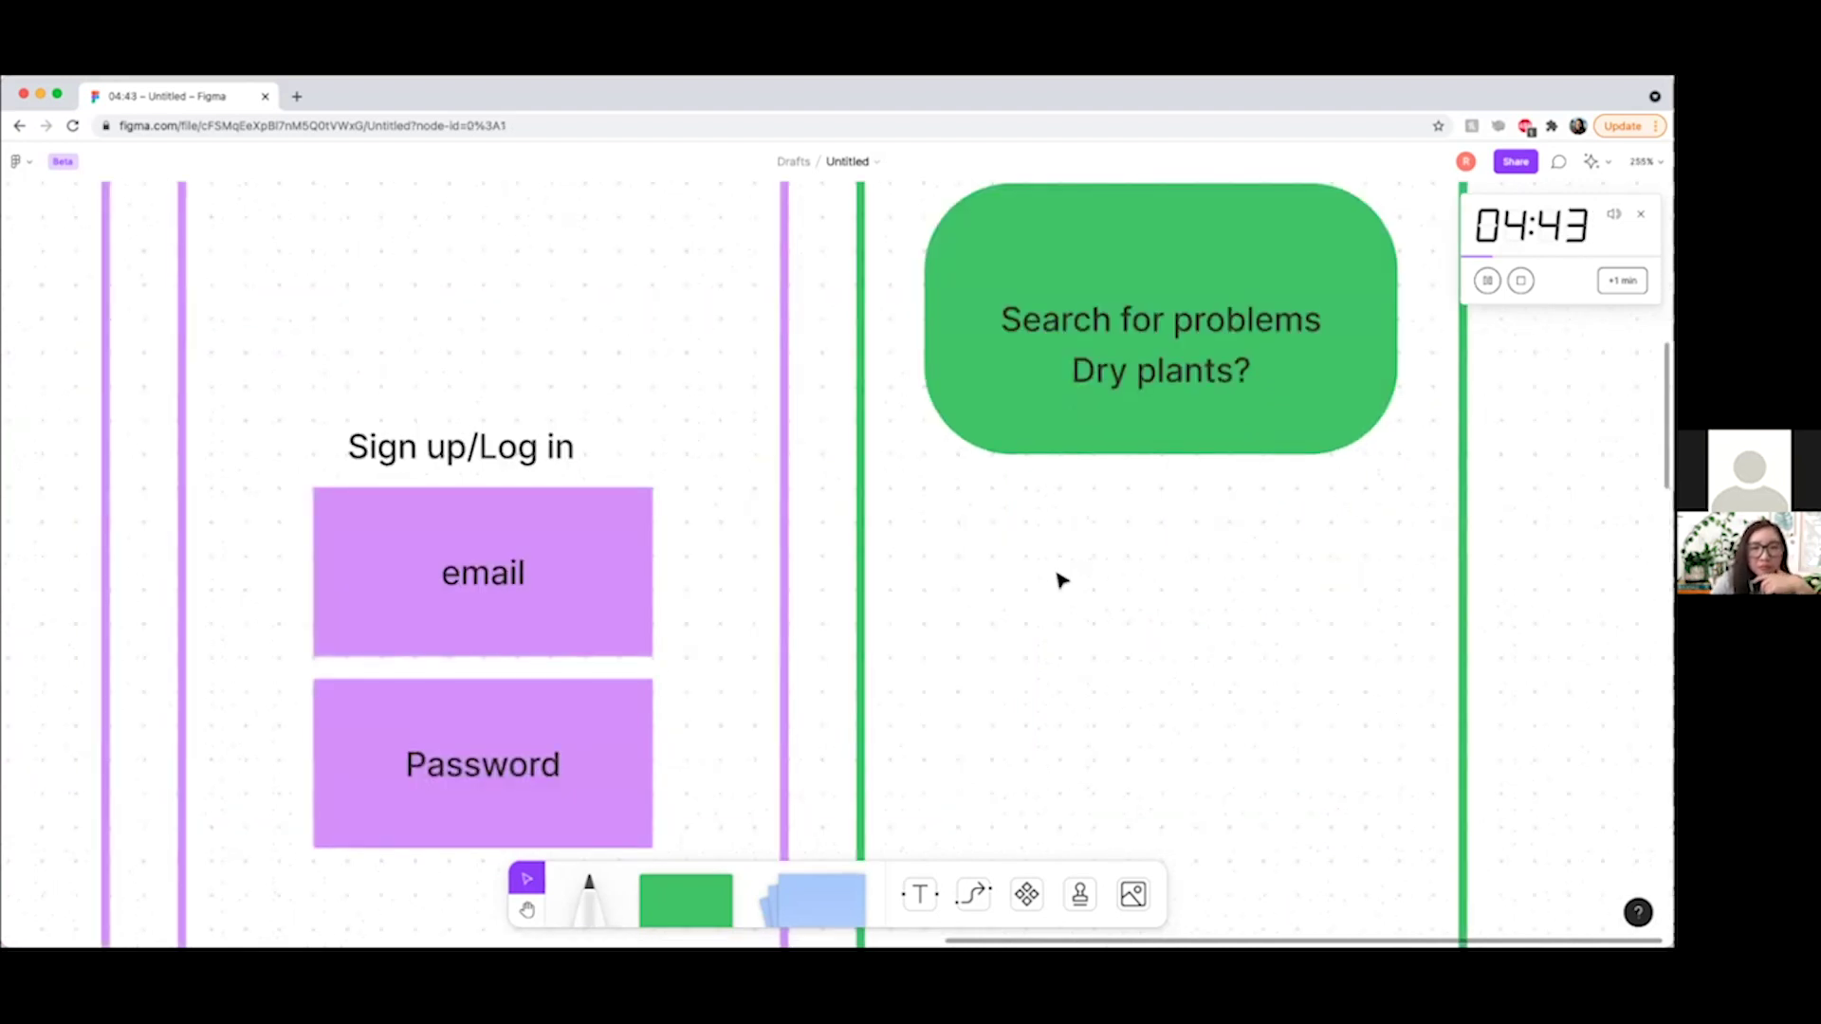
key("r")
mouse_move(918, 522)
left_mouse_down()
mouse_move(1003, 601)
mouse_move(1056, 617)
mouse_move(1051, 576)
mouse_move(987, 580)
mouse_move(1342, 570)
left_mouse_up()
Label the first small green rectangle "common problems" and widen it so each word fits on one line.
double_click(991, 609)
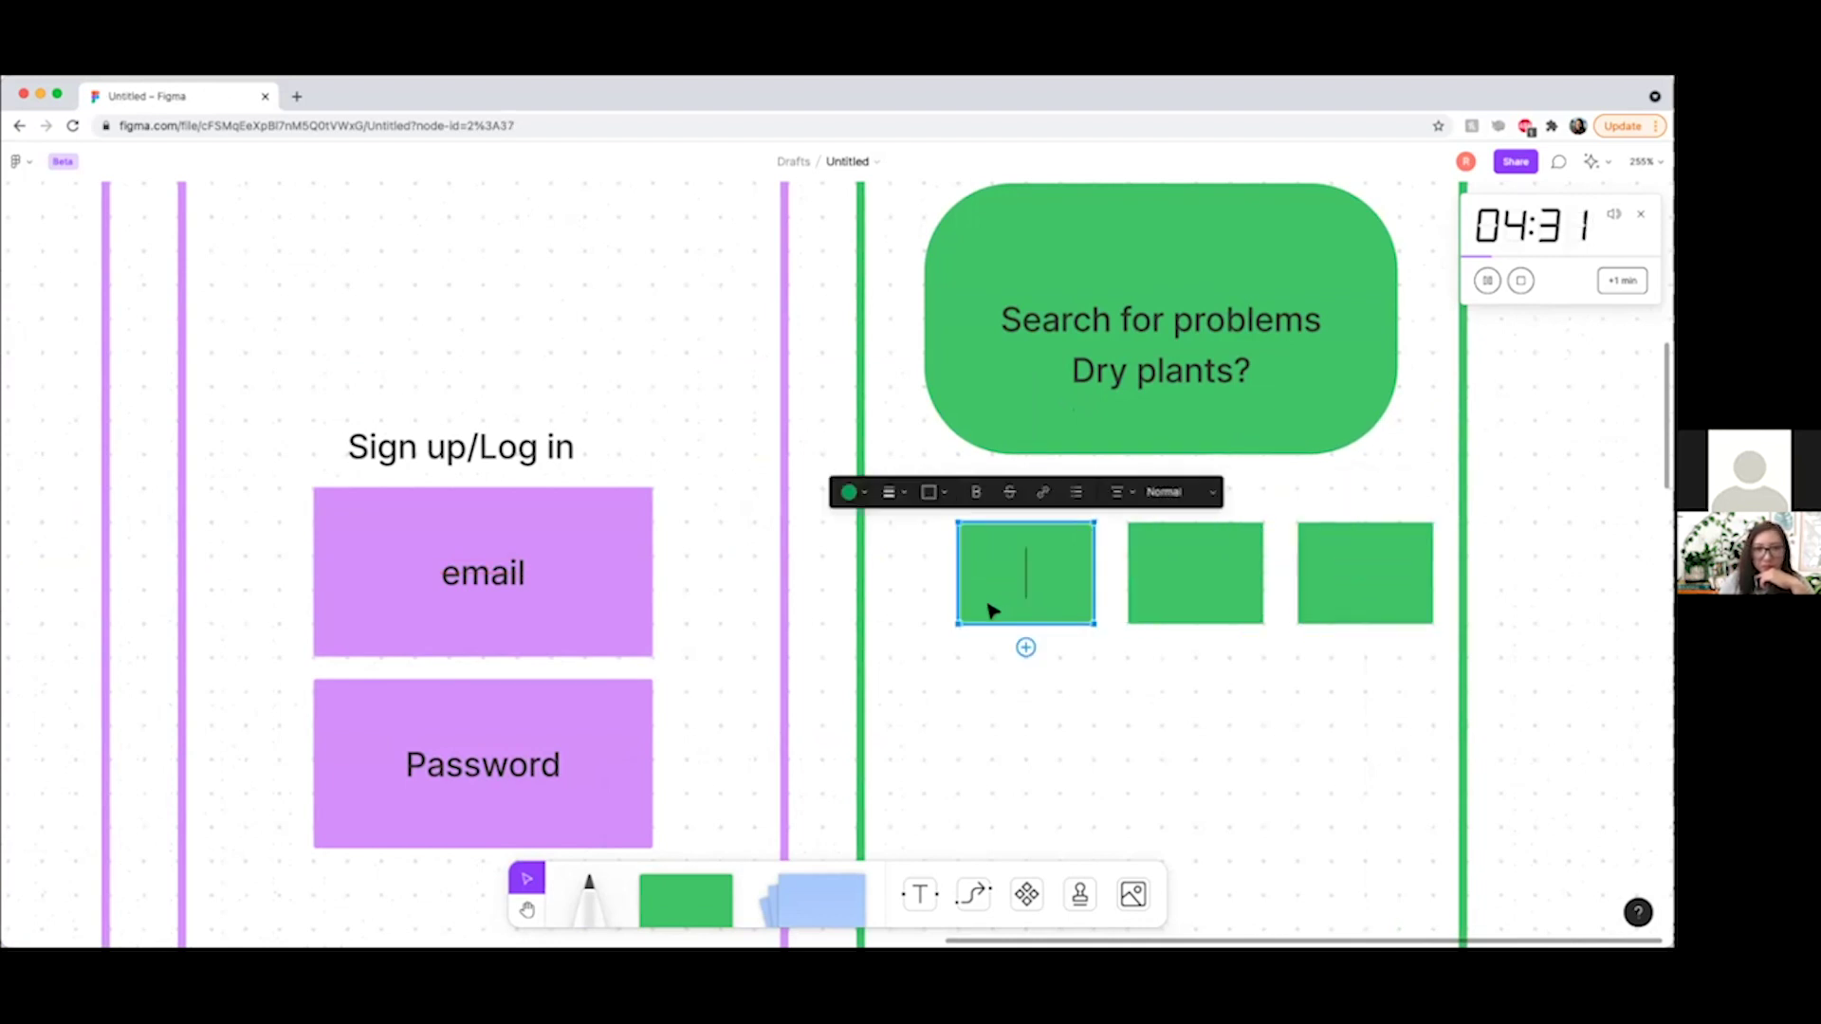
type("common")
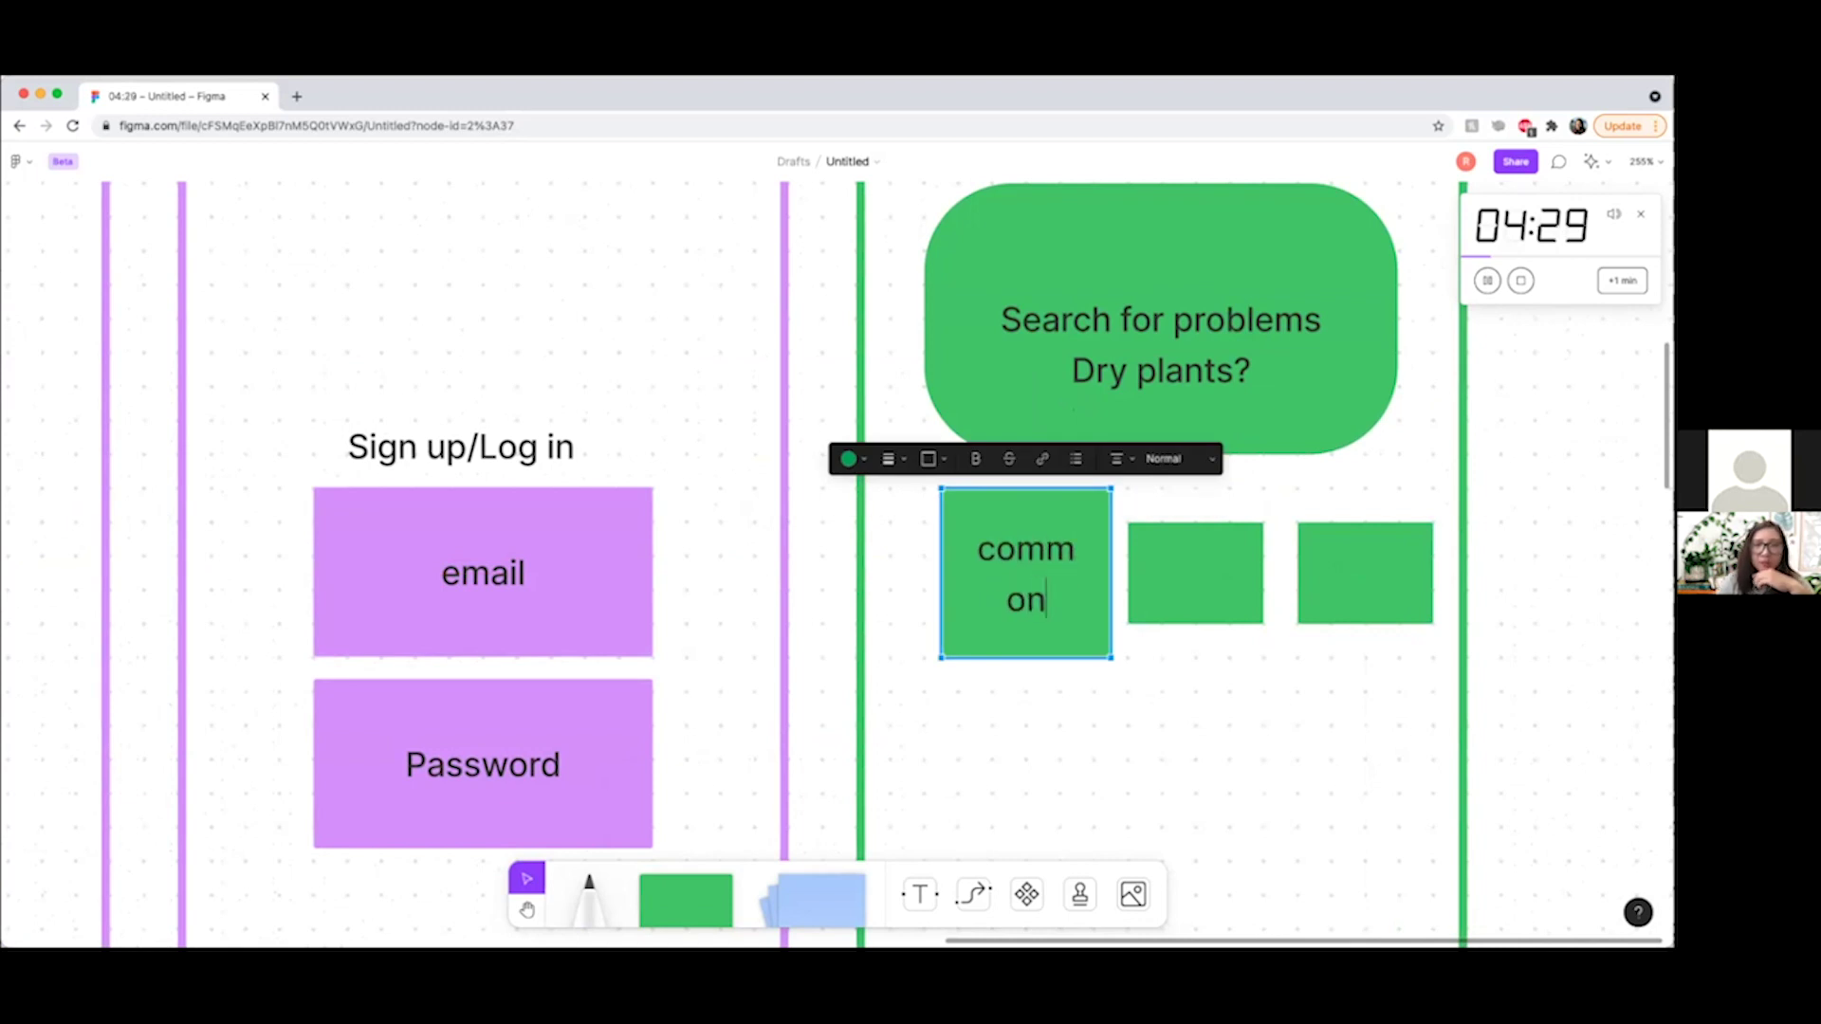
type(" problems")
left_click(1132, 678)
left_click(996, 642)
left_click_drag(942, 624, 896, 629)
left_click(1212, 738)
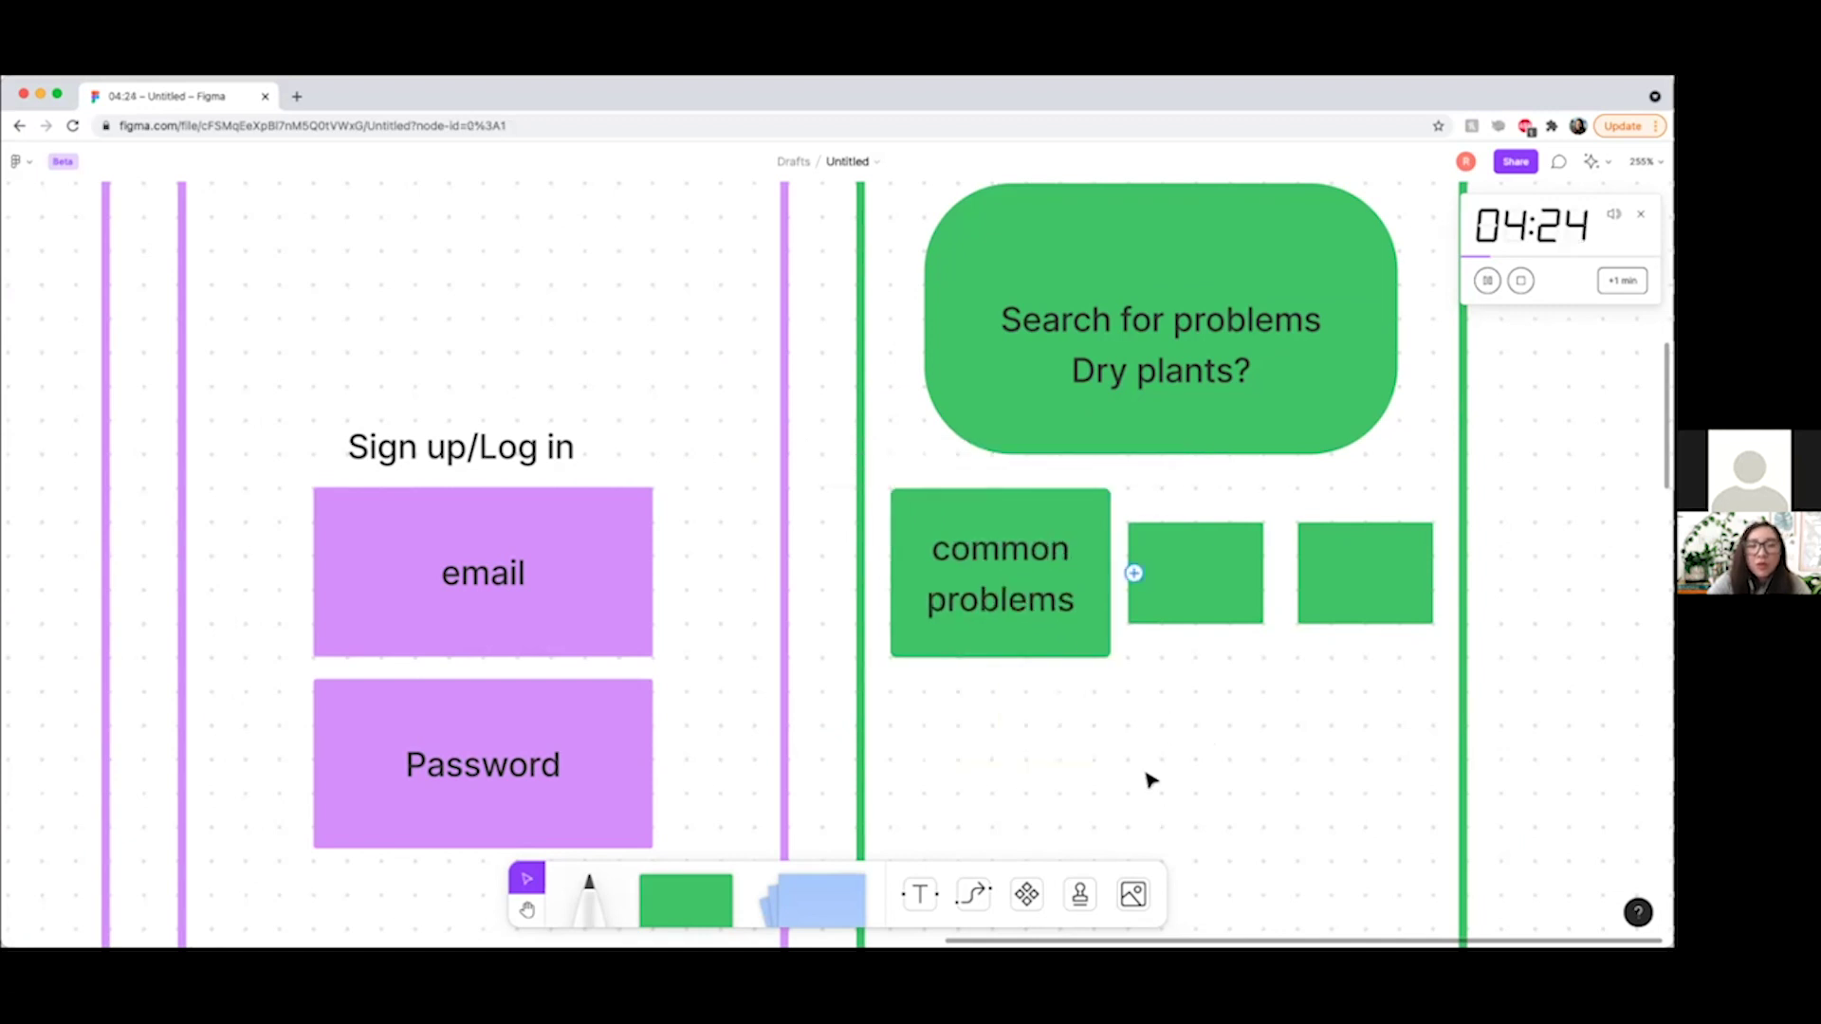
Draw a wide green rectangle below the row of three small ones and label it "add your plant".
scroll(1149, 779, "down", 3)
scroll(1147, 772, "right", 2)
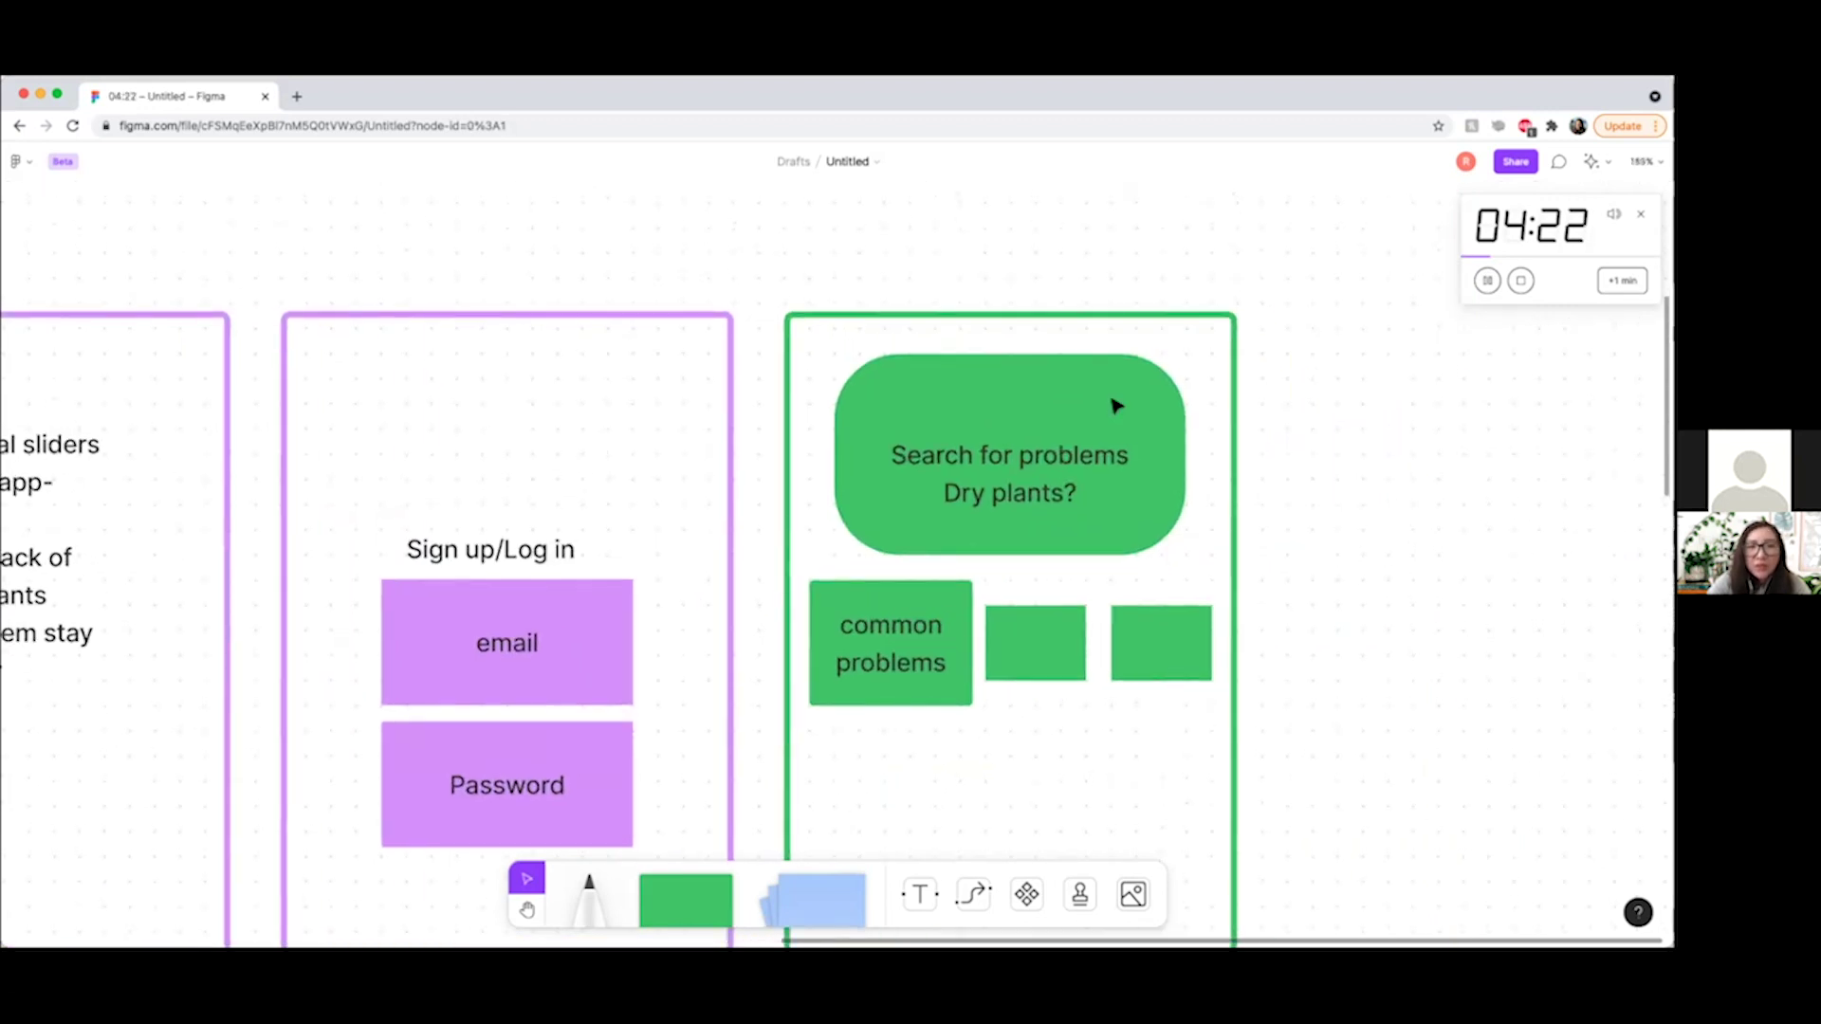
left_click(1103, 452)
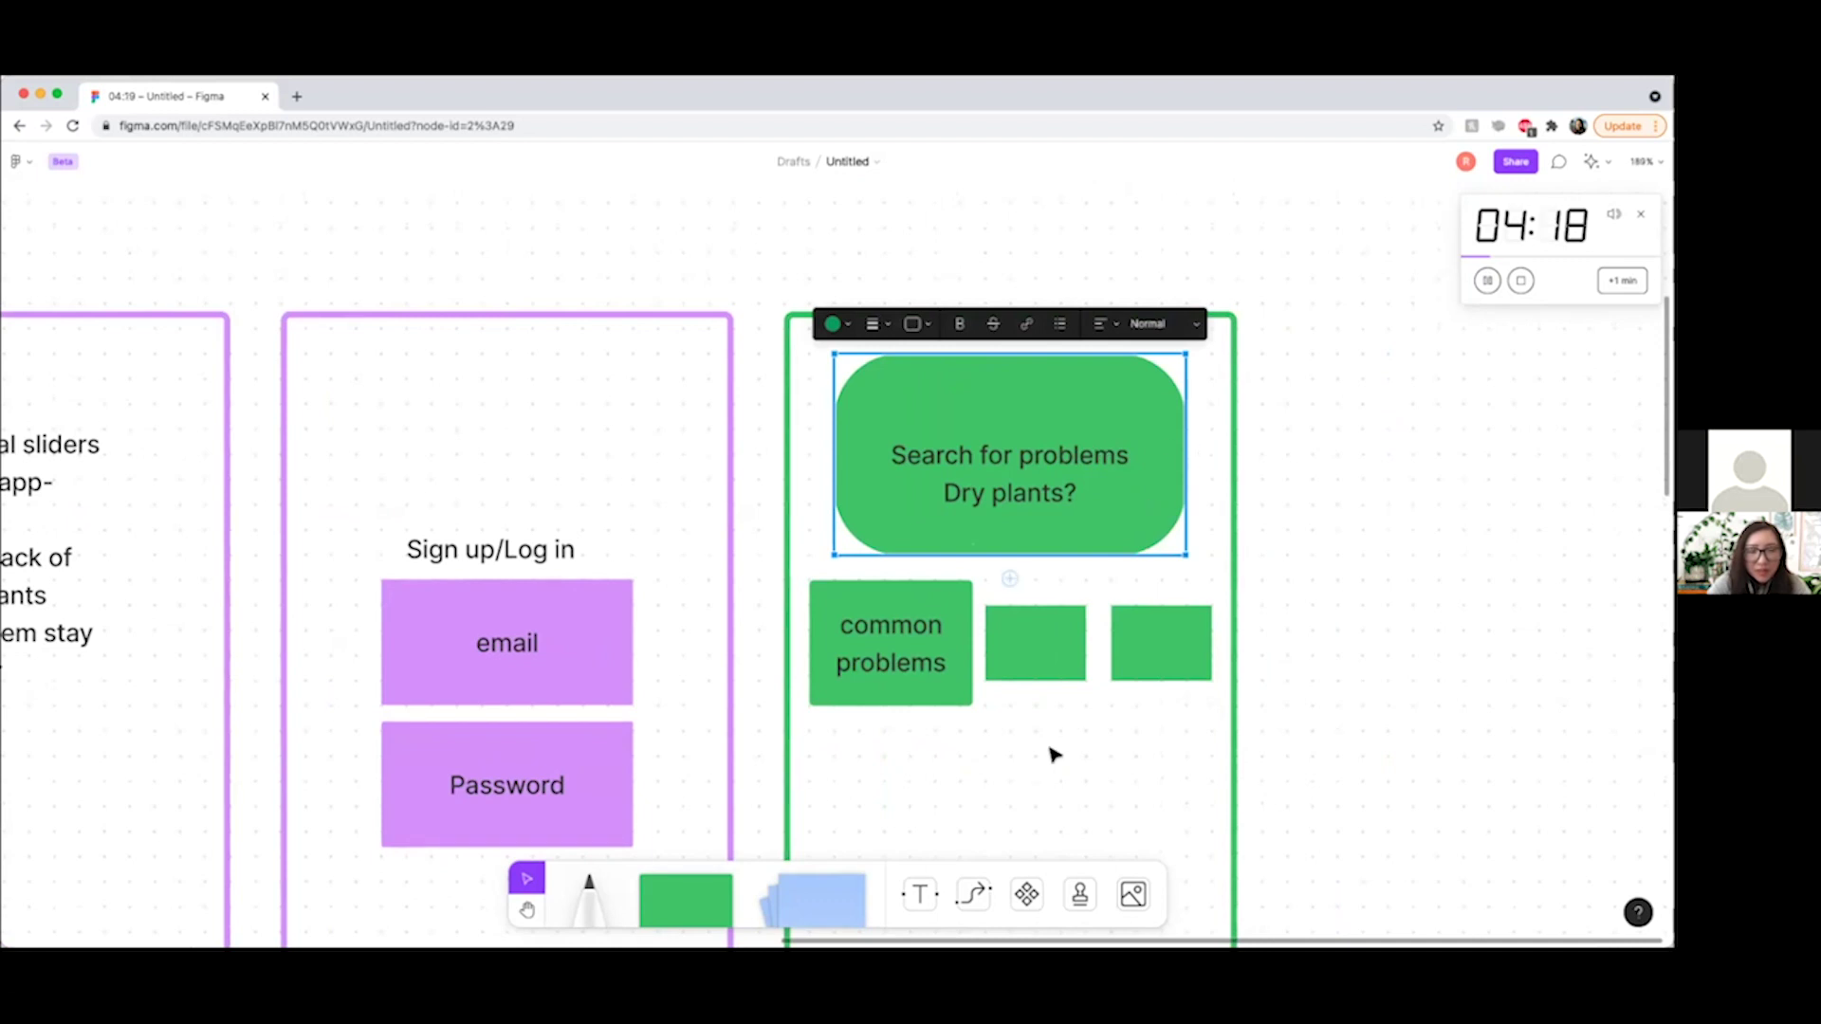
scroll(1055, 754, "down", 3)
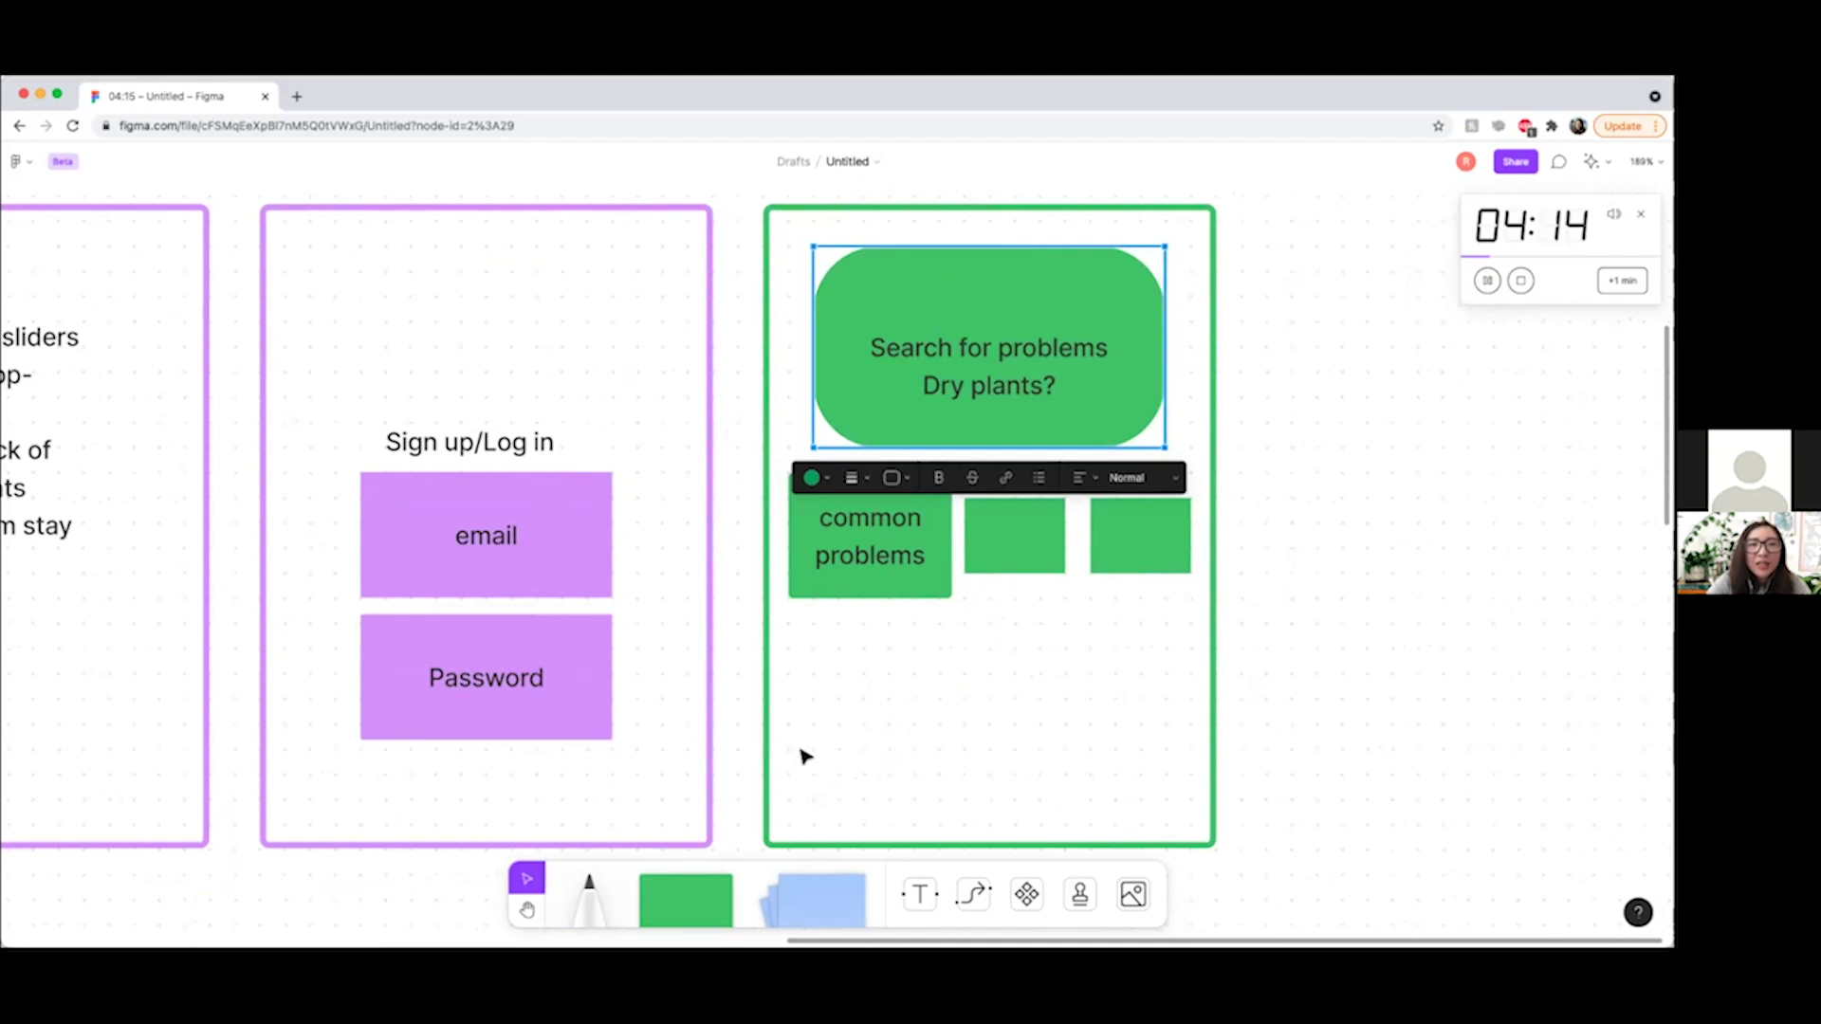
left_click(855, 677)
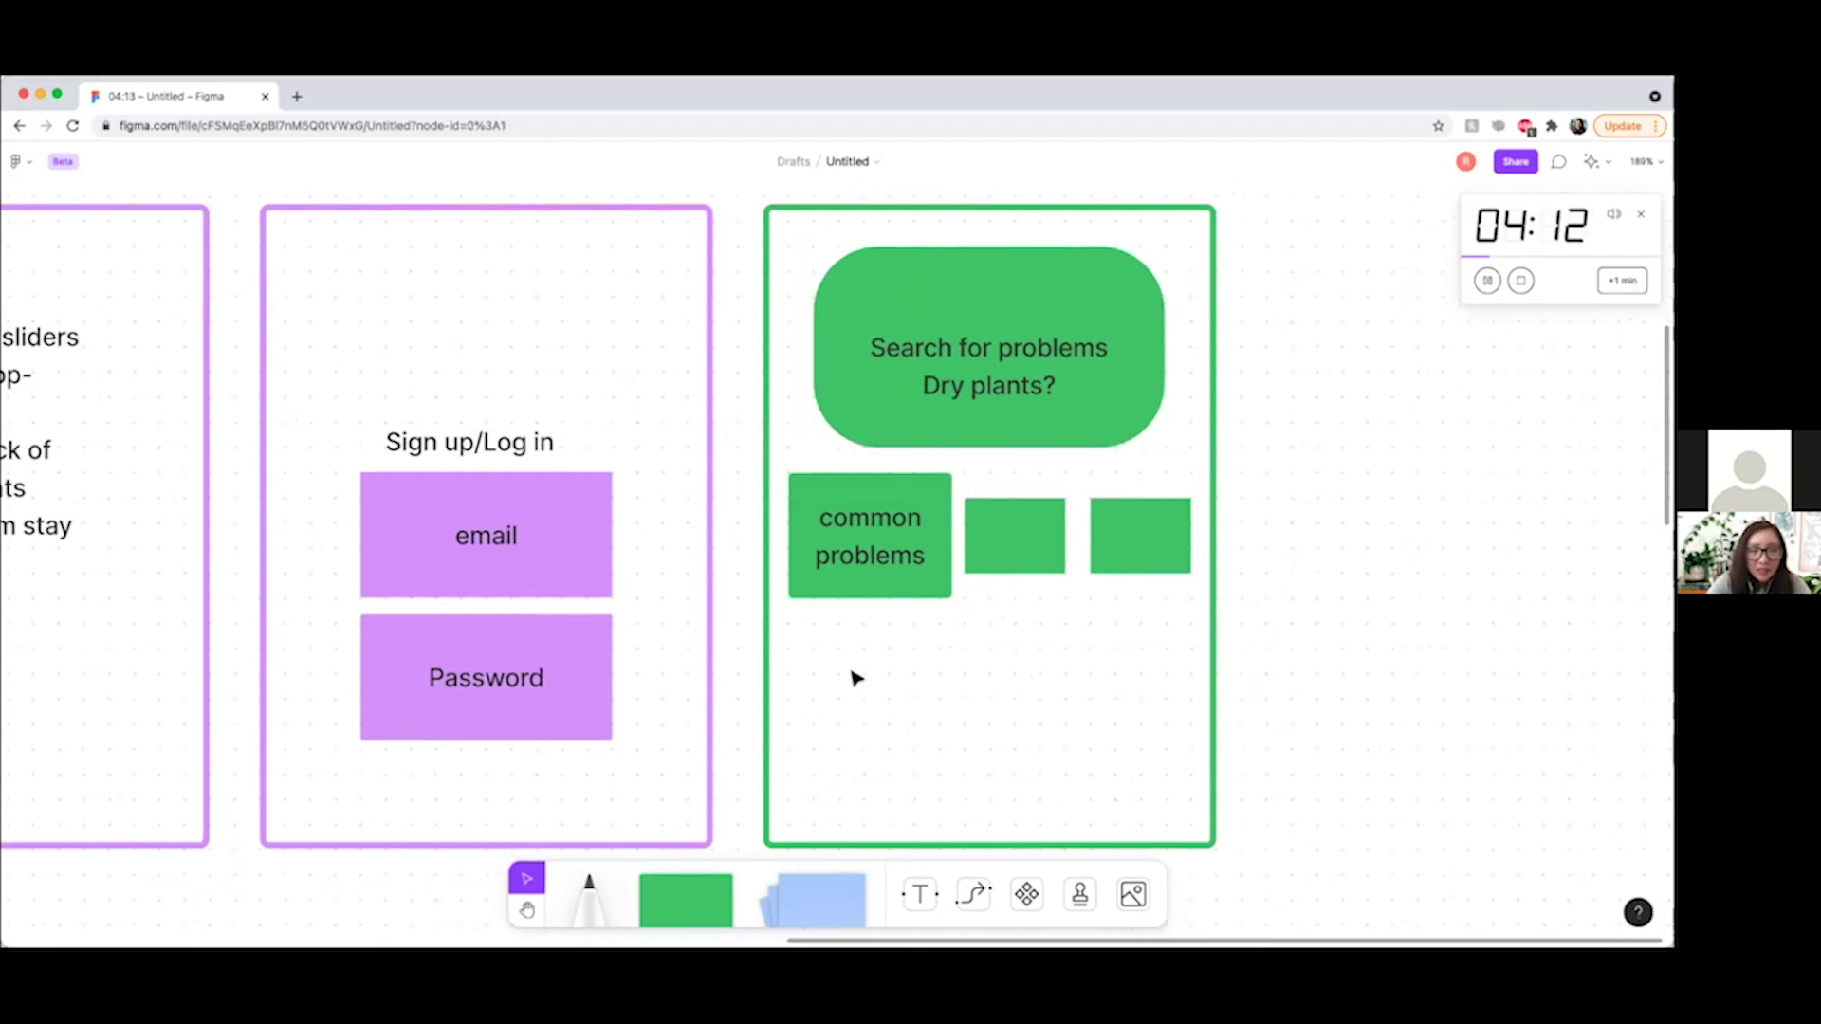
key("r")
left_click_drag(813, 650, 1116, 699)
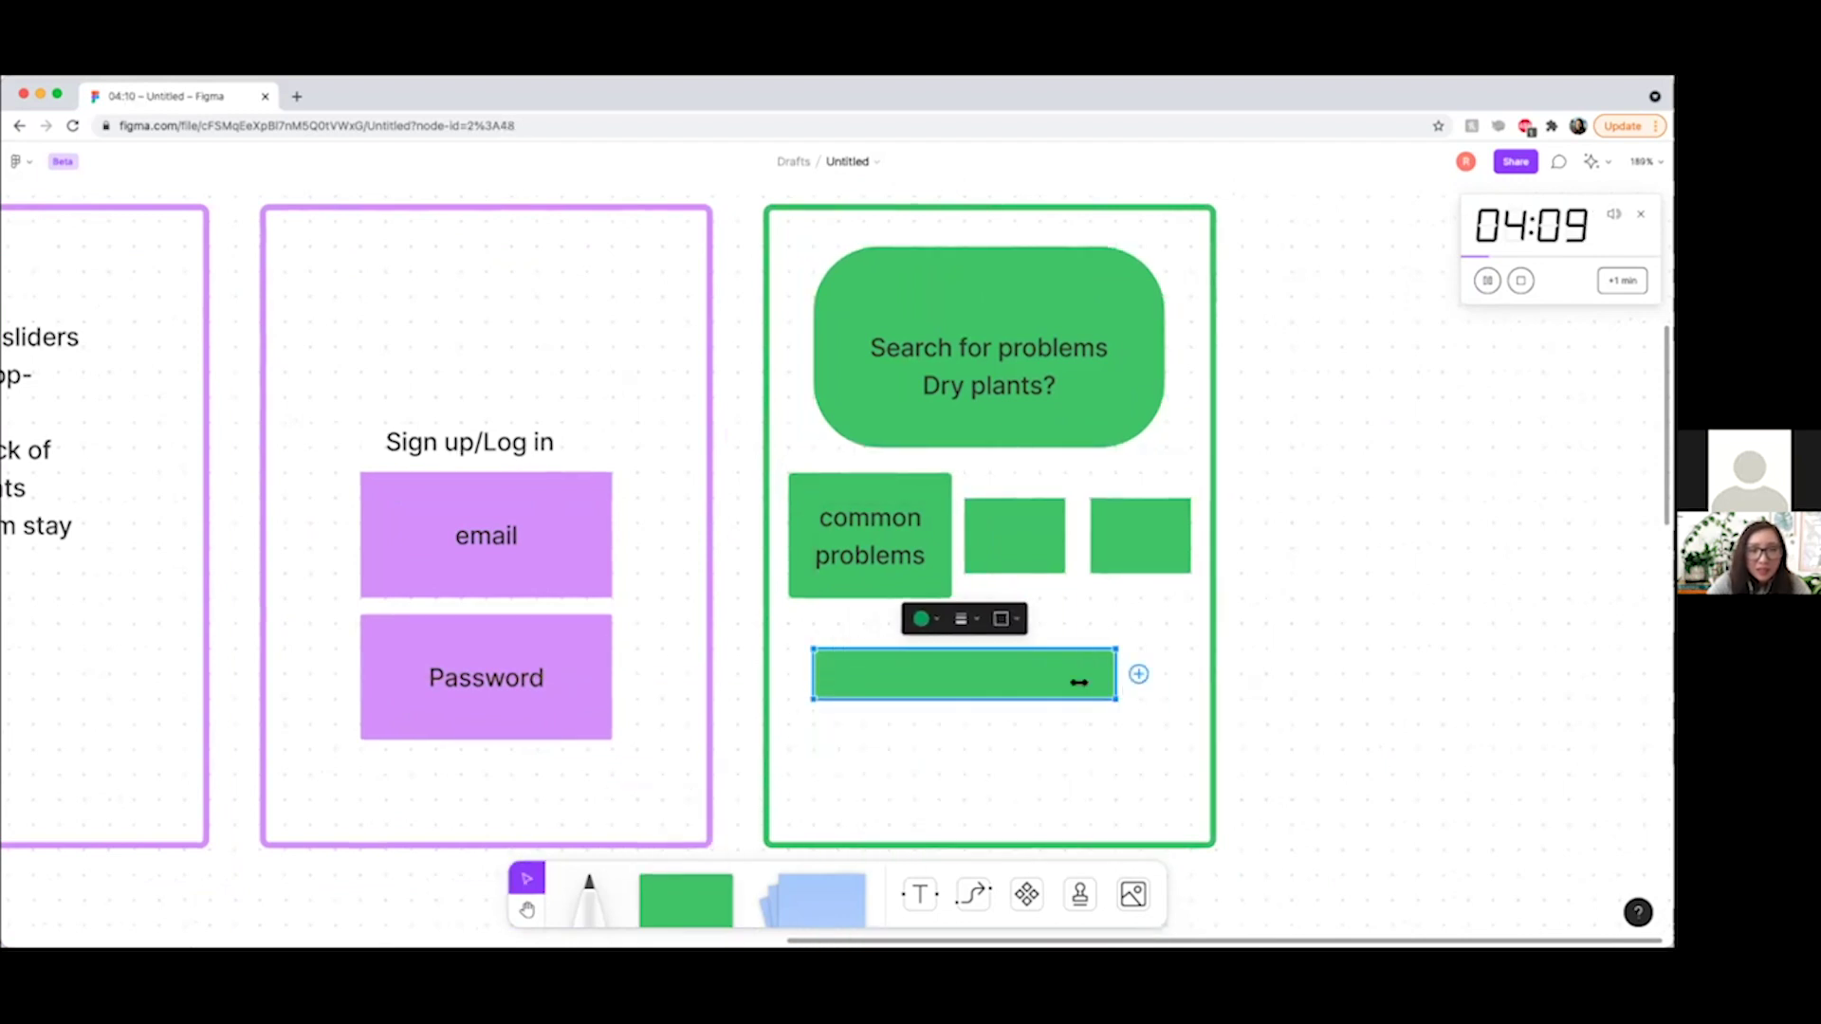
double_click(861, 677)
type("as")
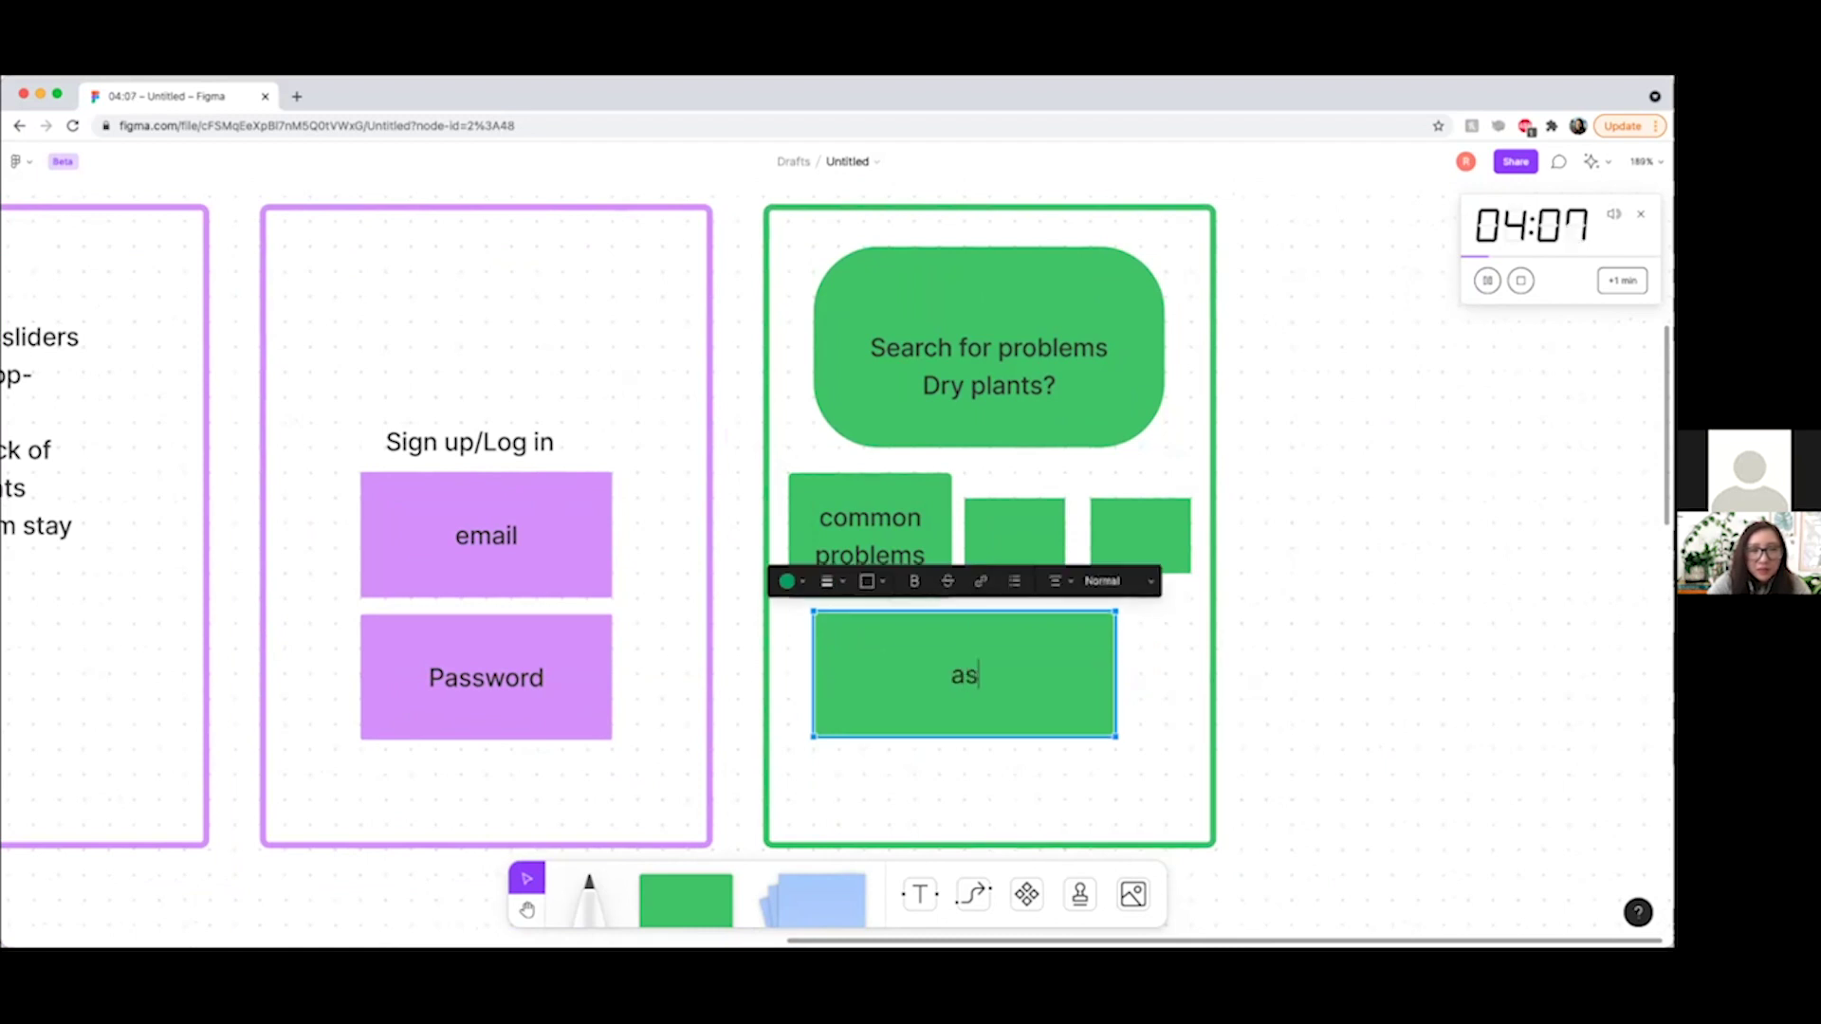
type("d your plant")
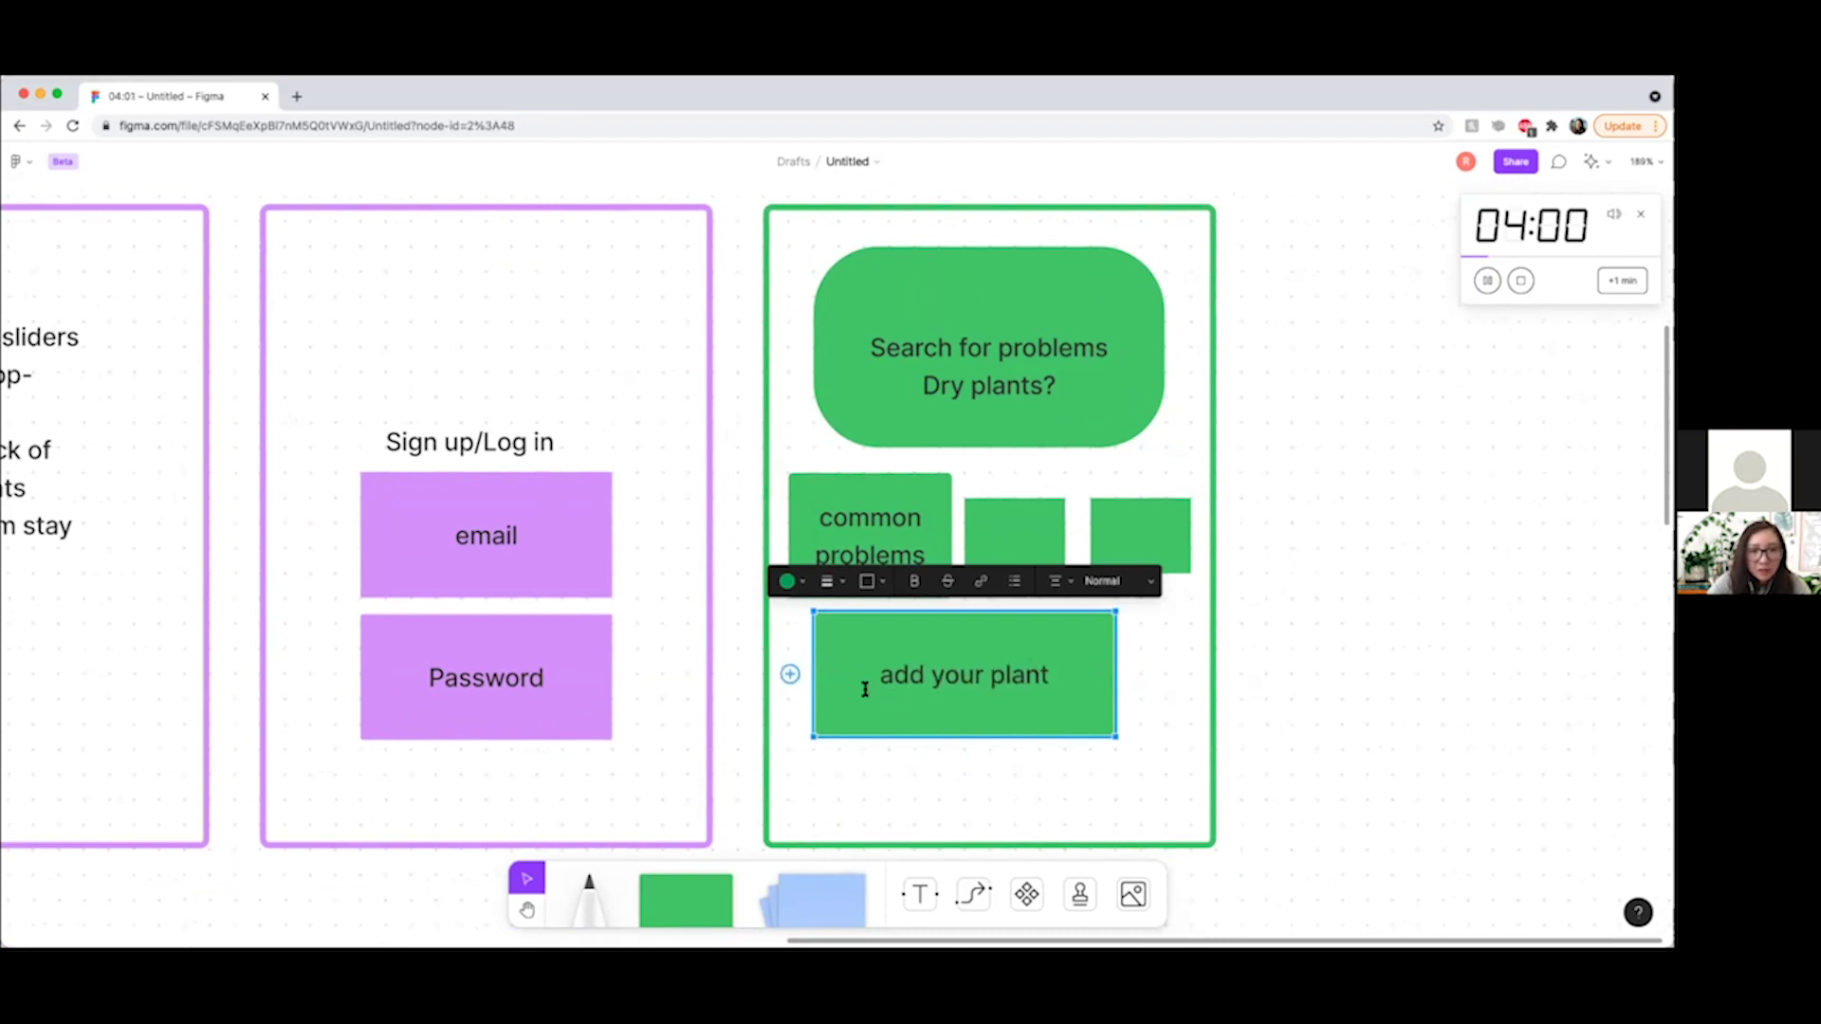
left_click(866, 669)
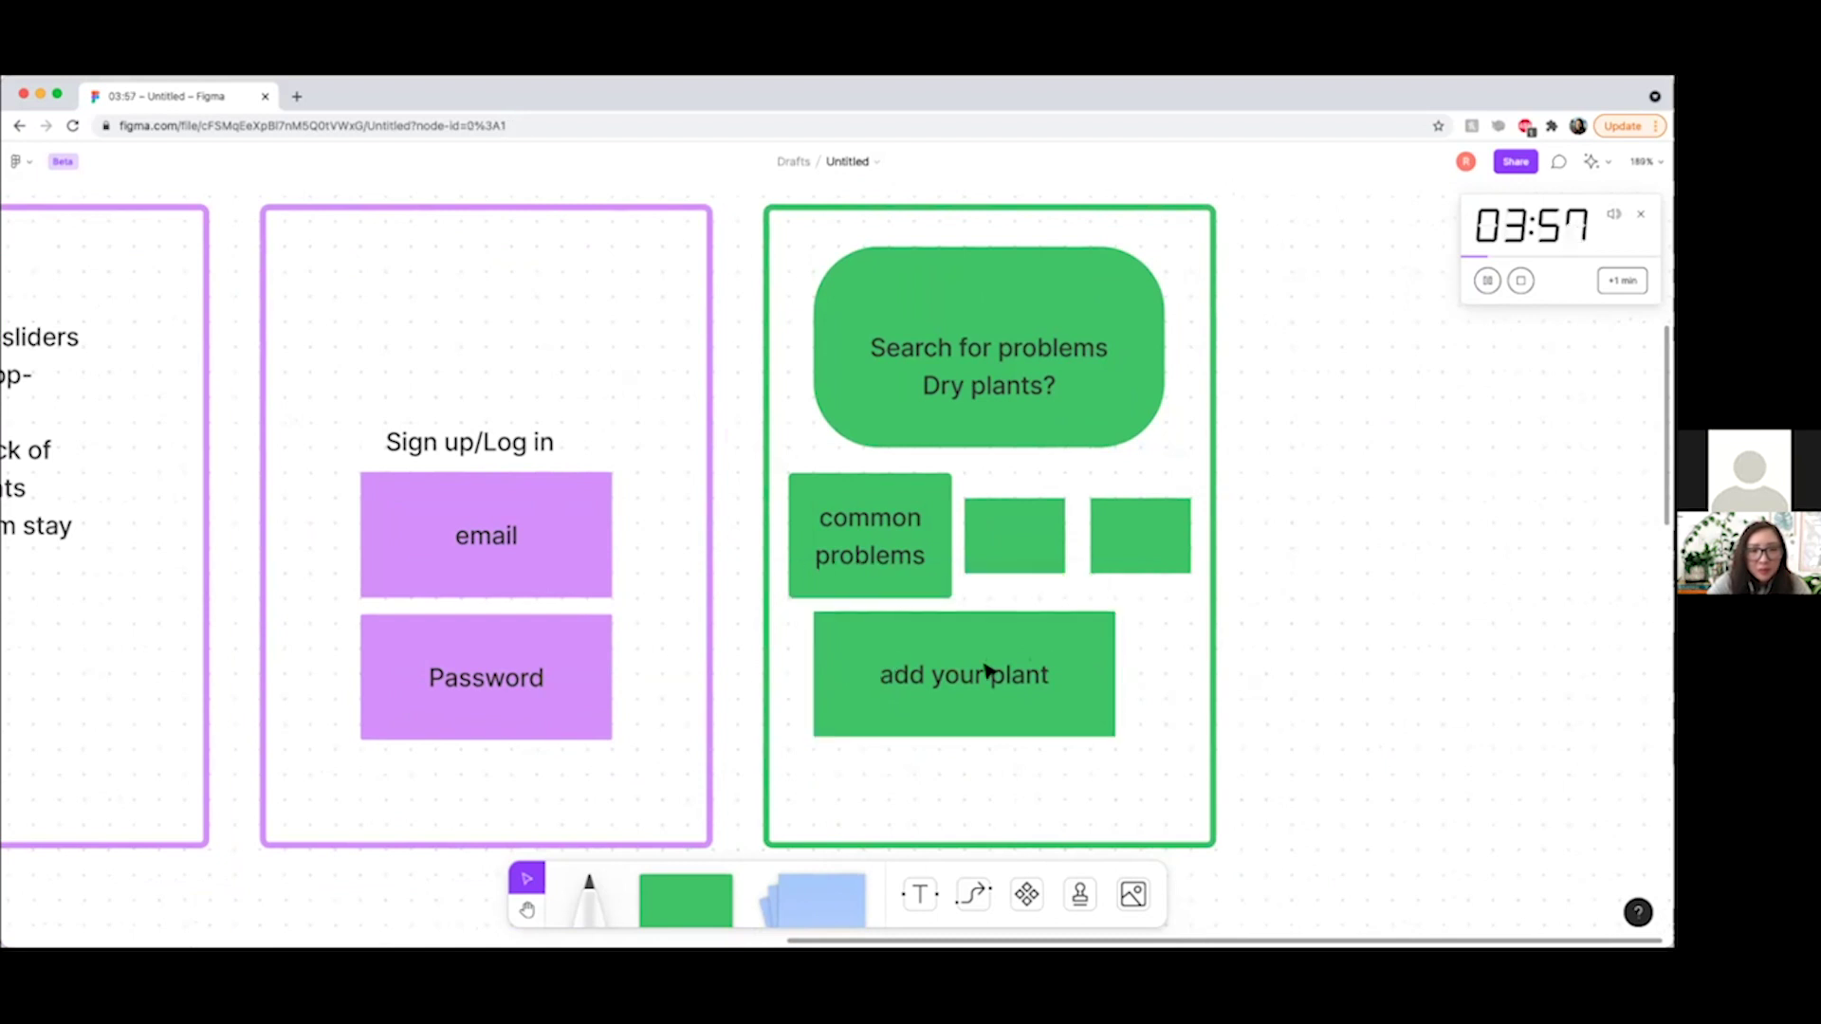
Widen the "add your plant" rectangle to the search box's right edge and extend its label to "add your plants to track".
left_click_drag(1115, 655, 1177, 656)
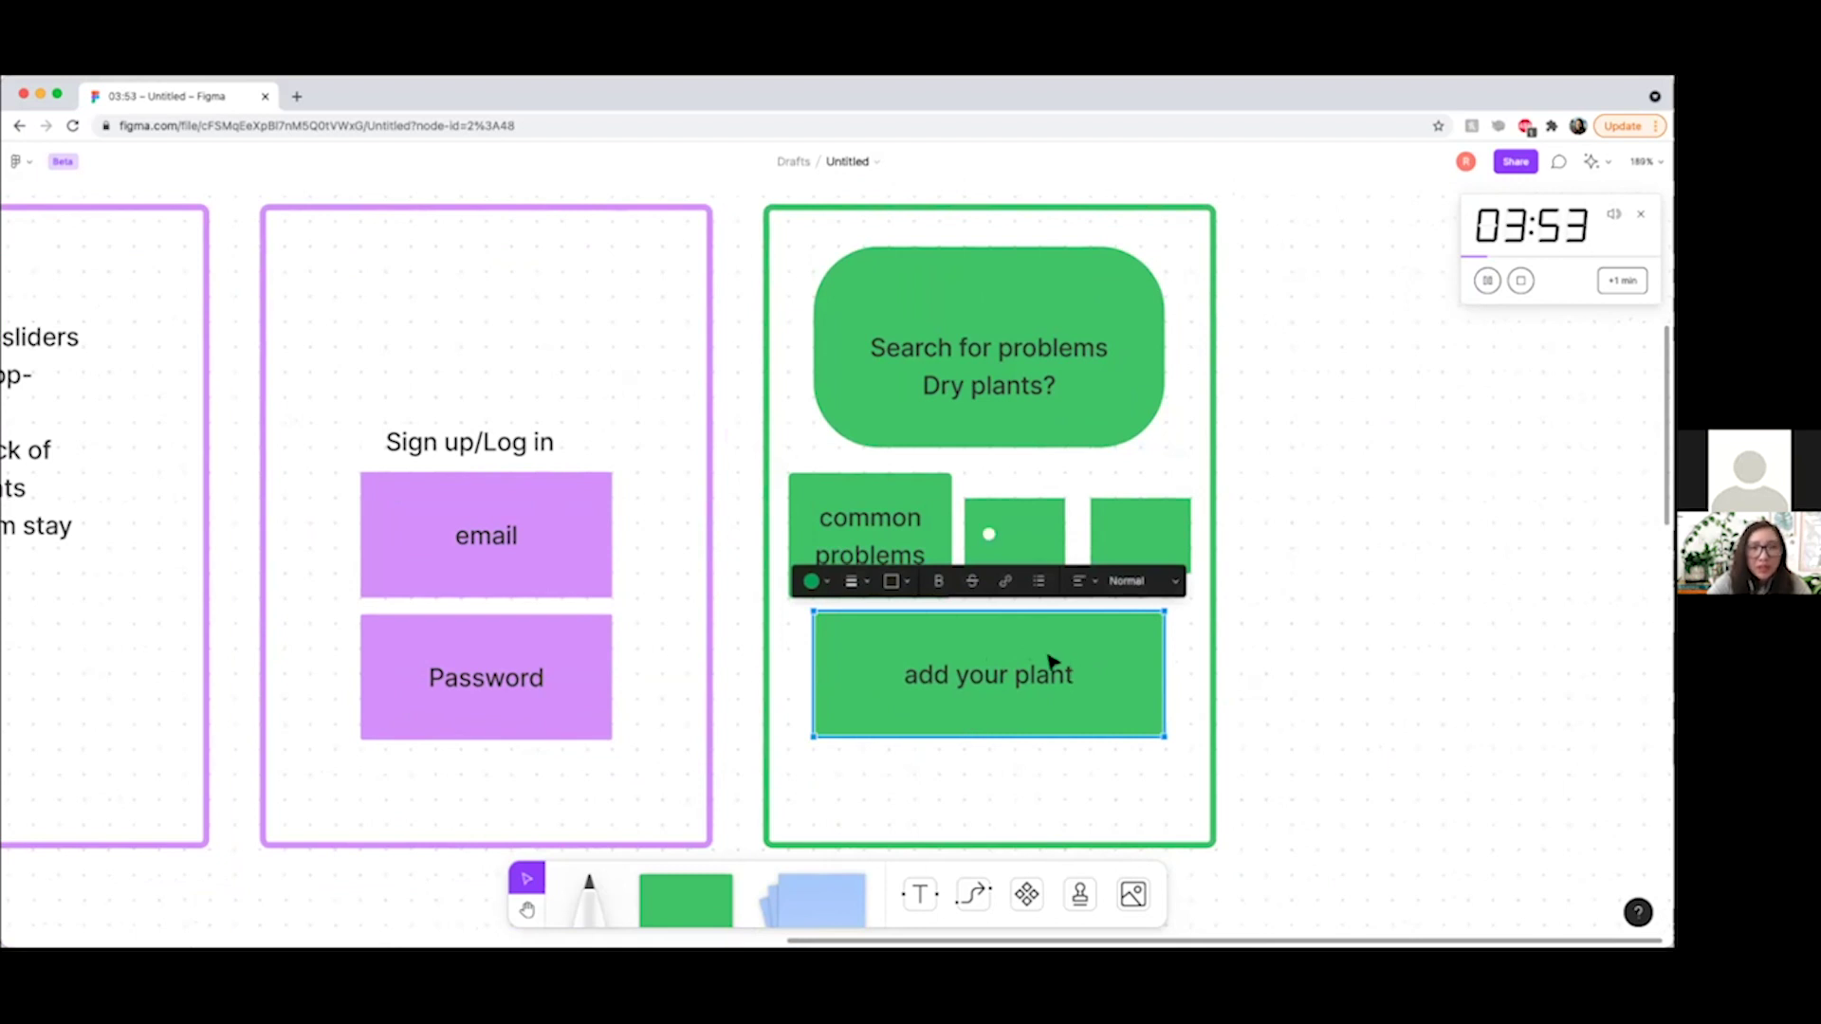
left_click(1083, 681)
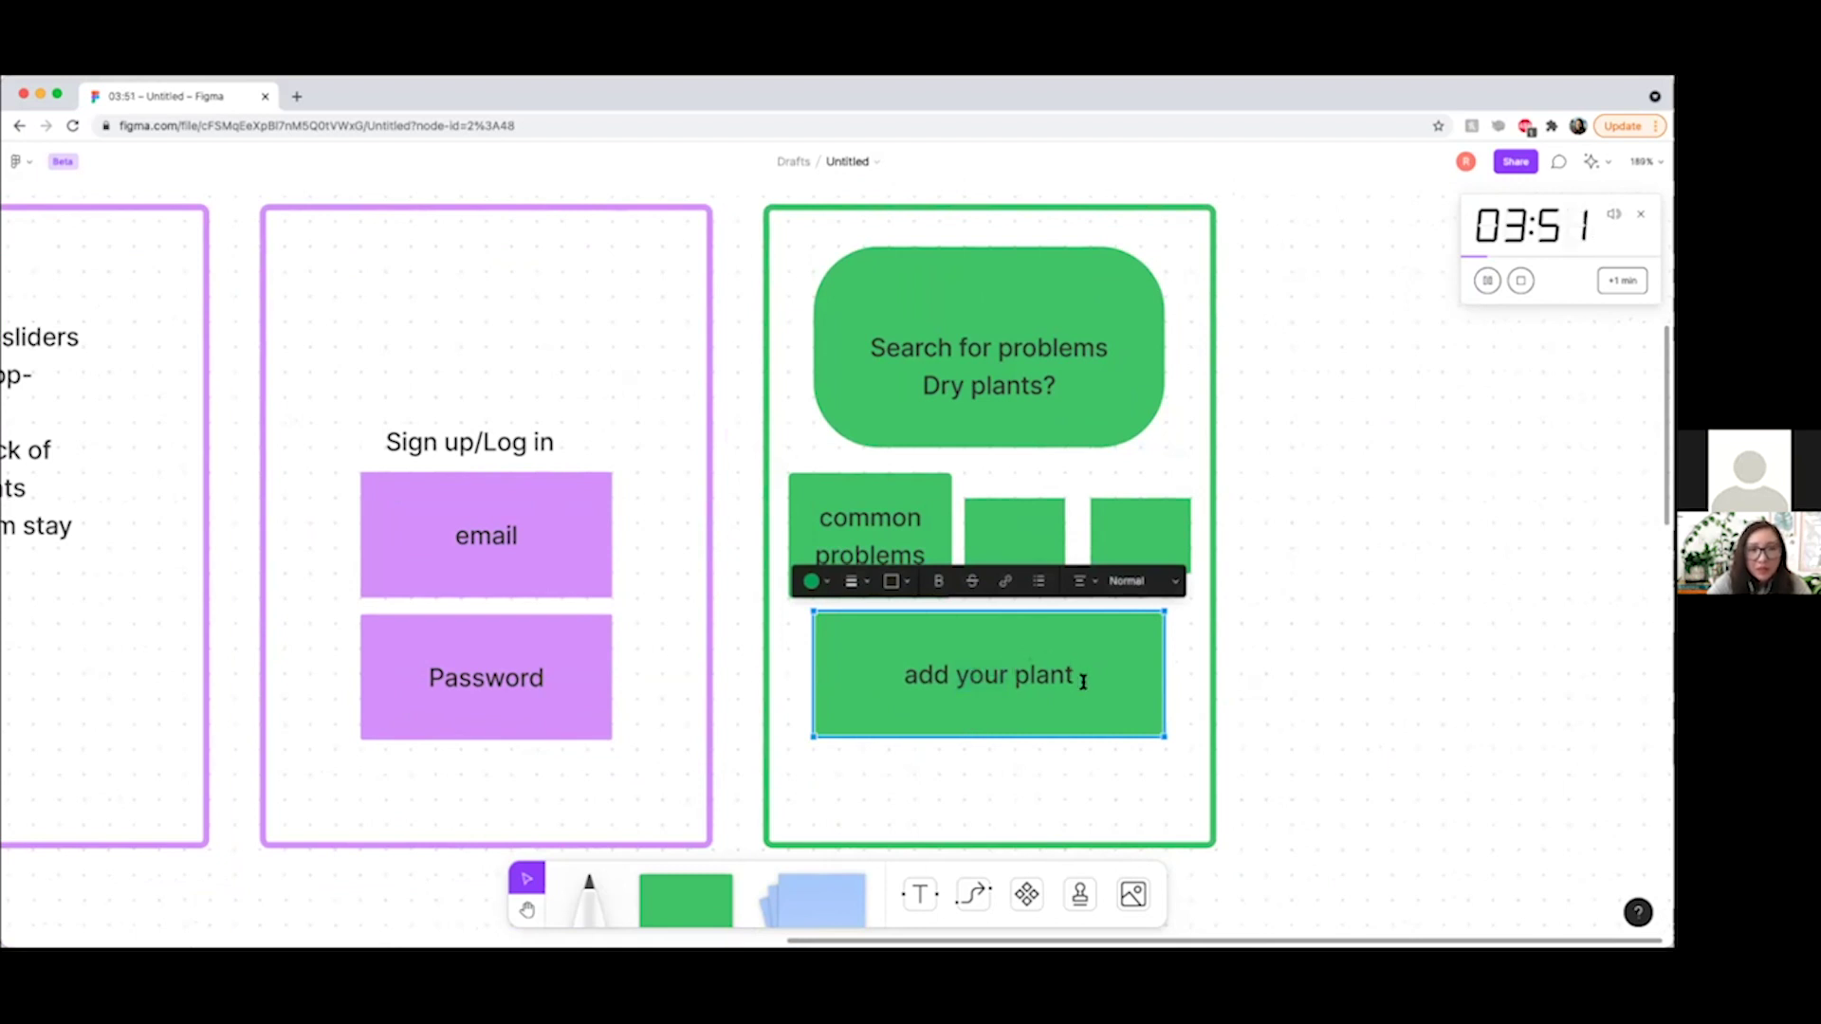
type("s")
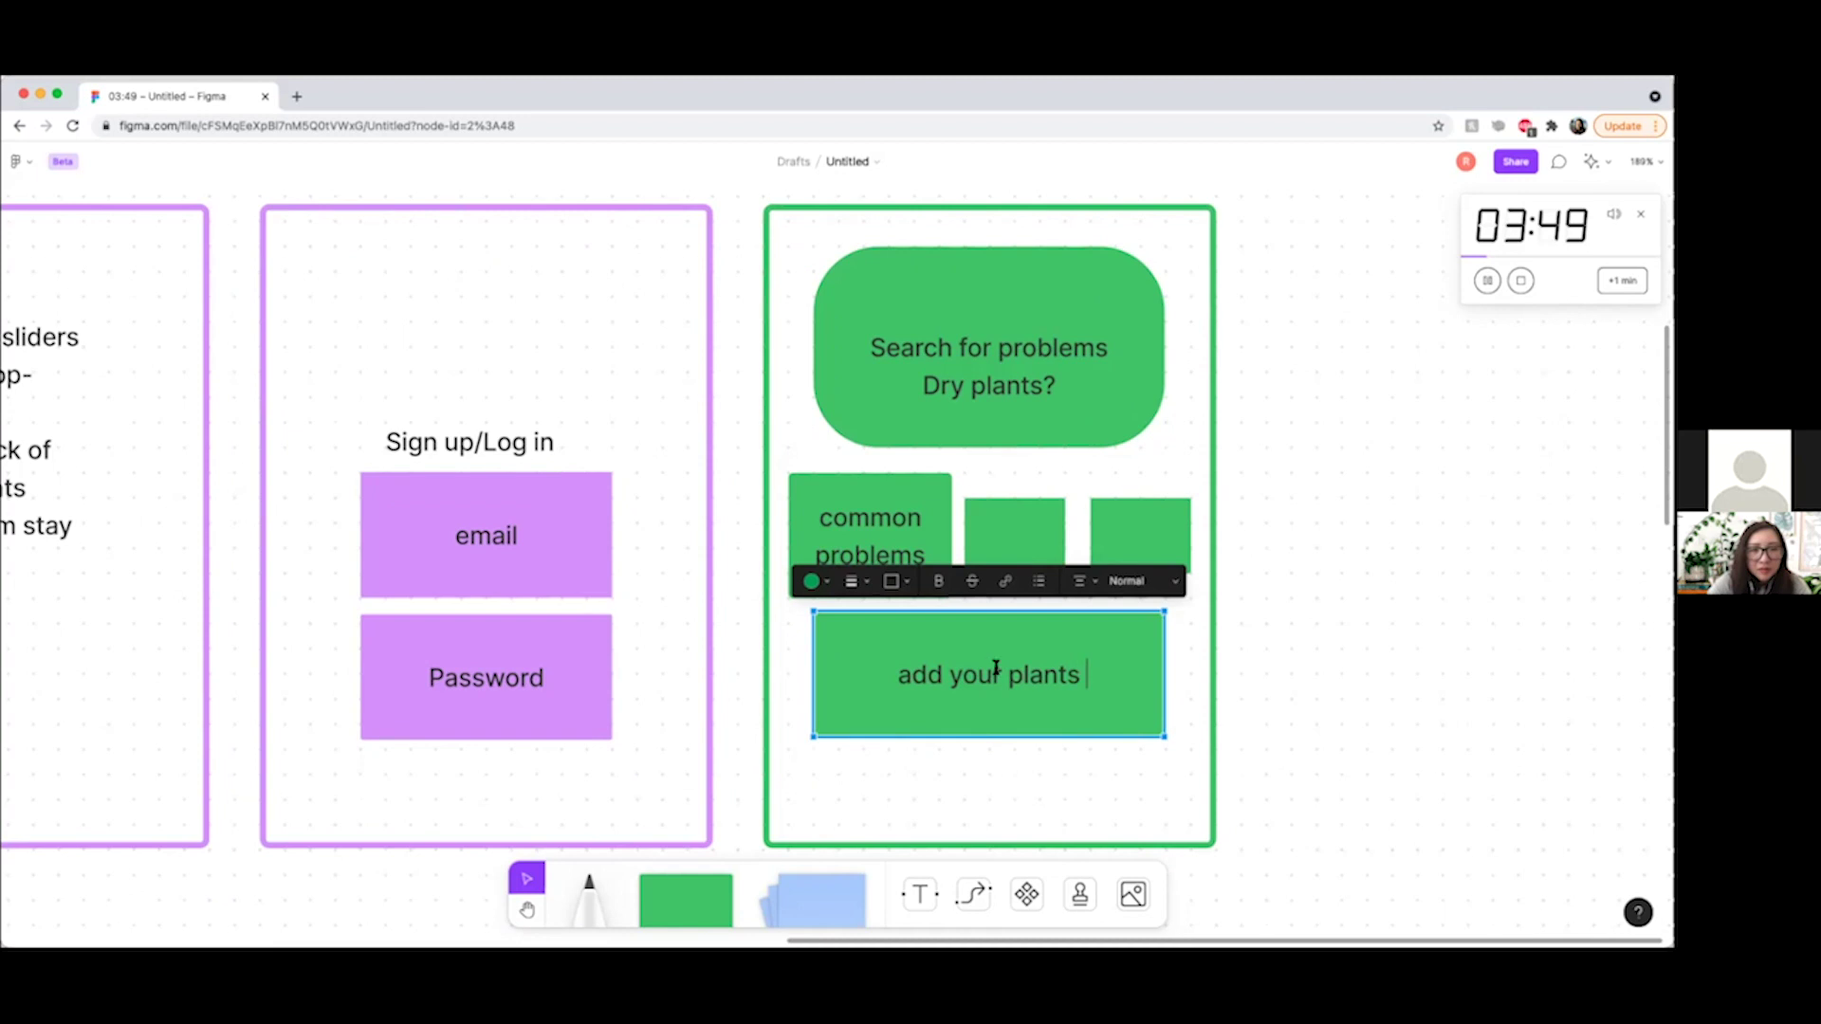
key("Escape")
key("Return")
type("to ")
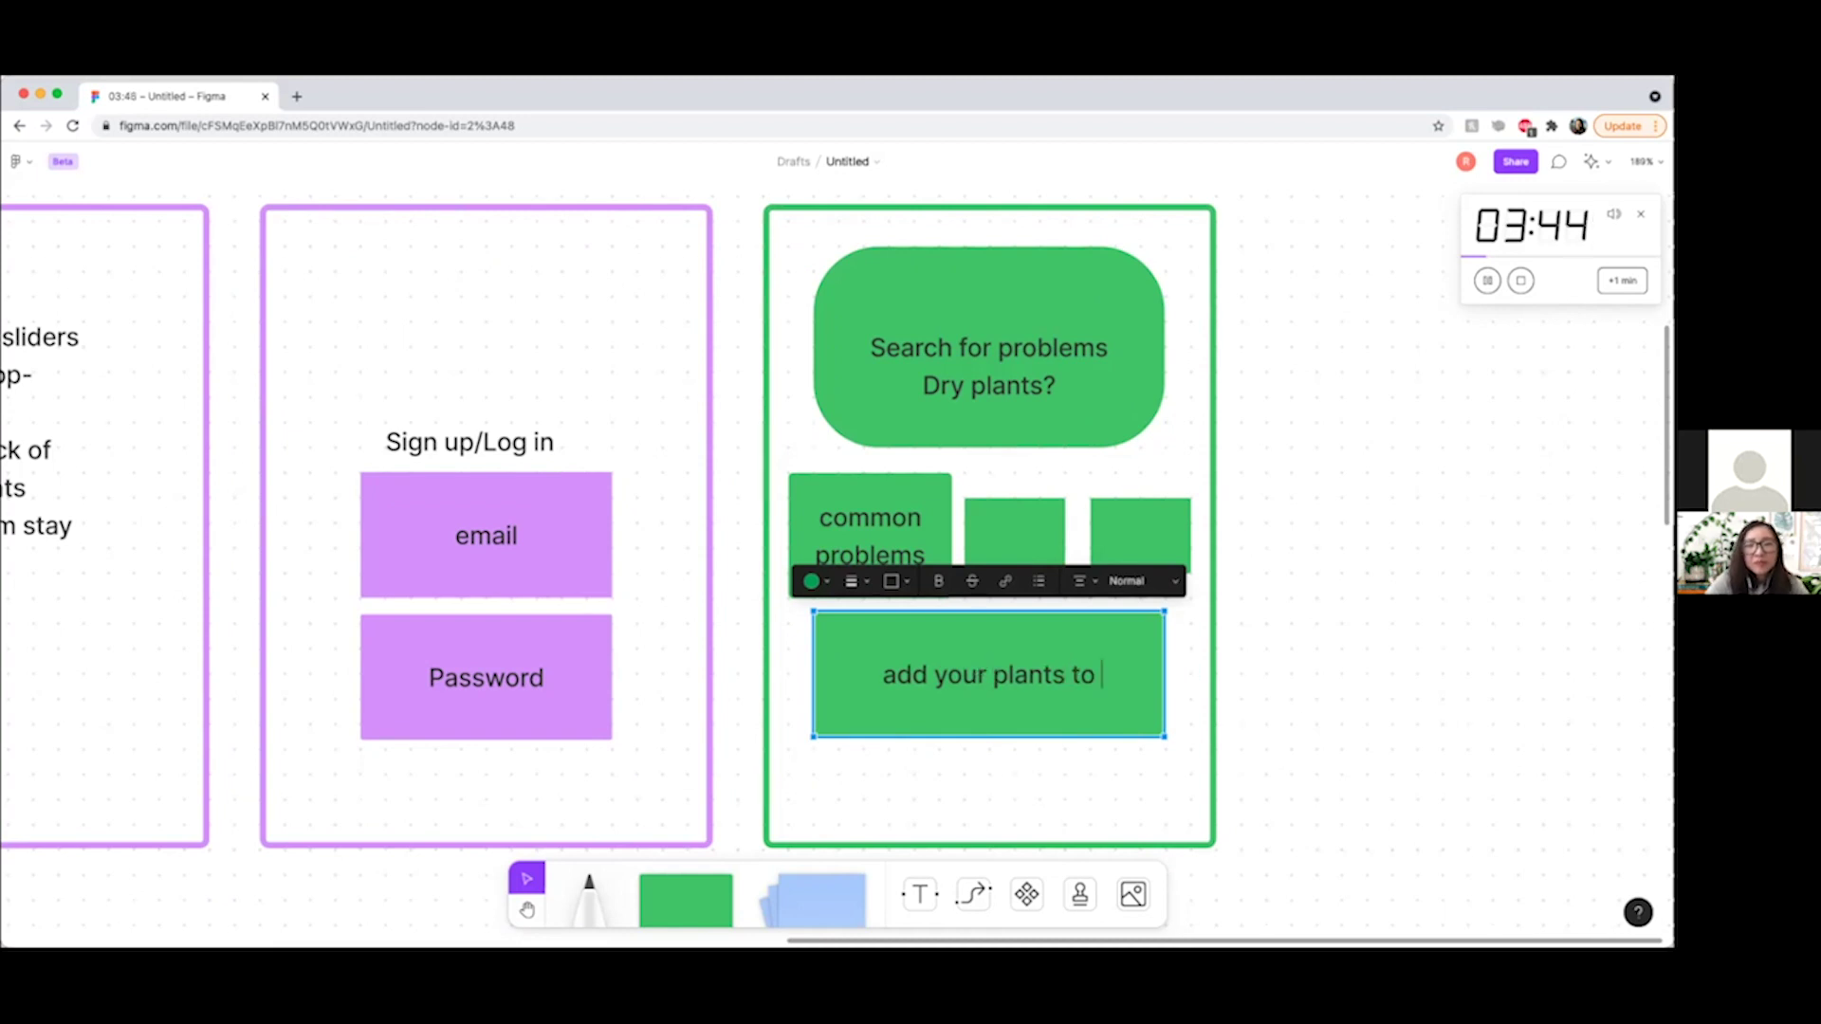
type("track")
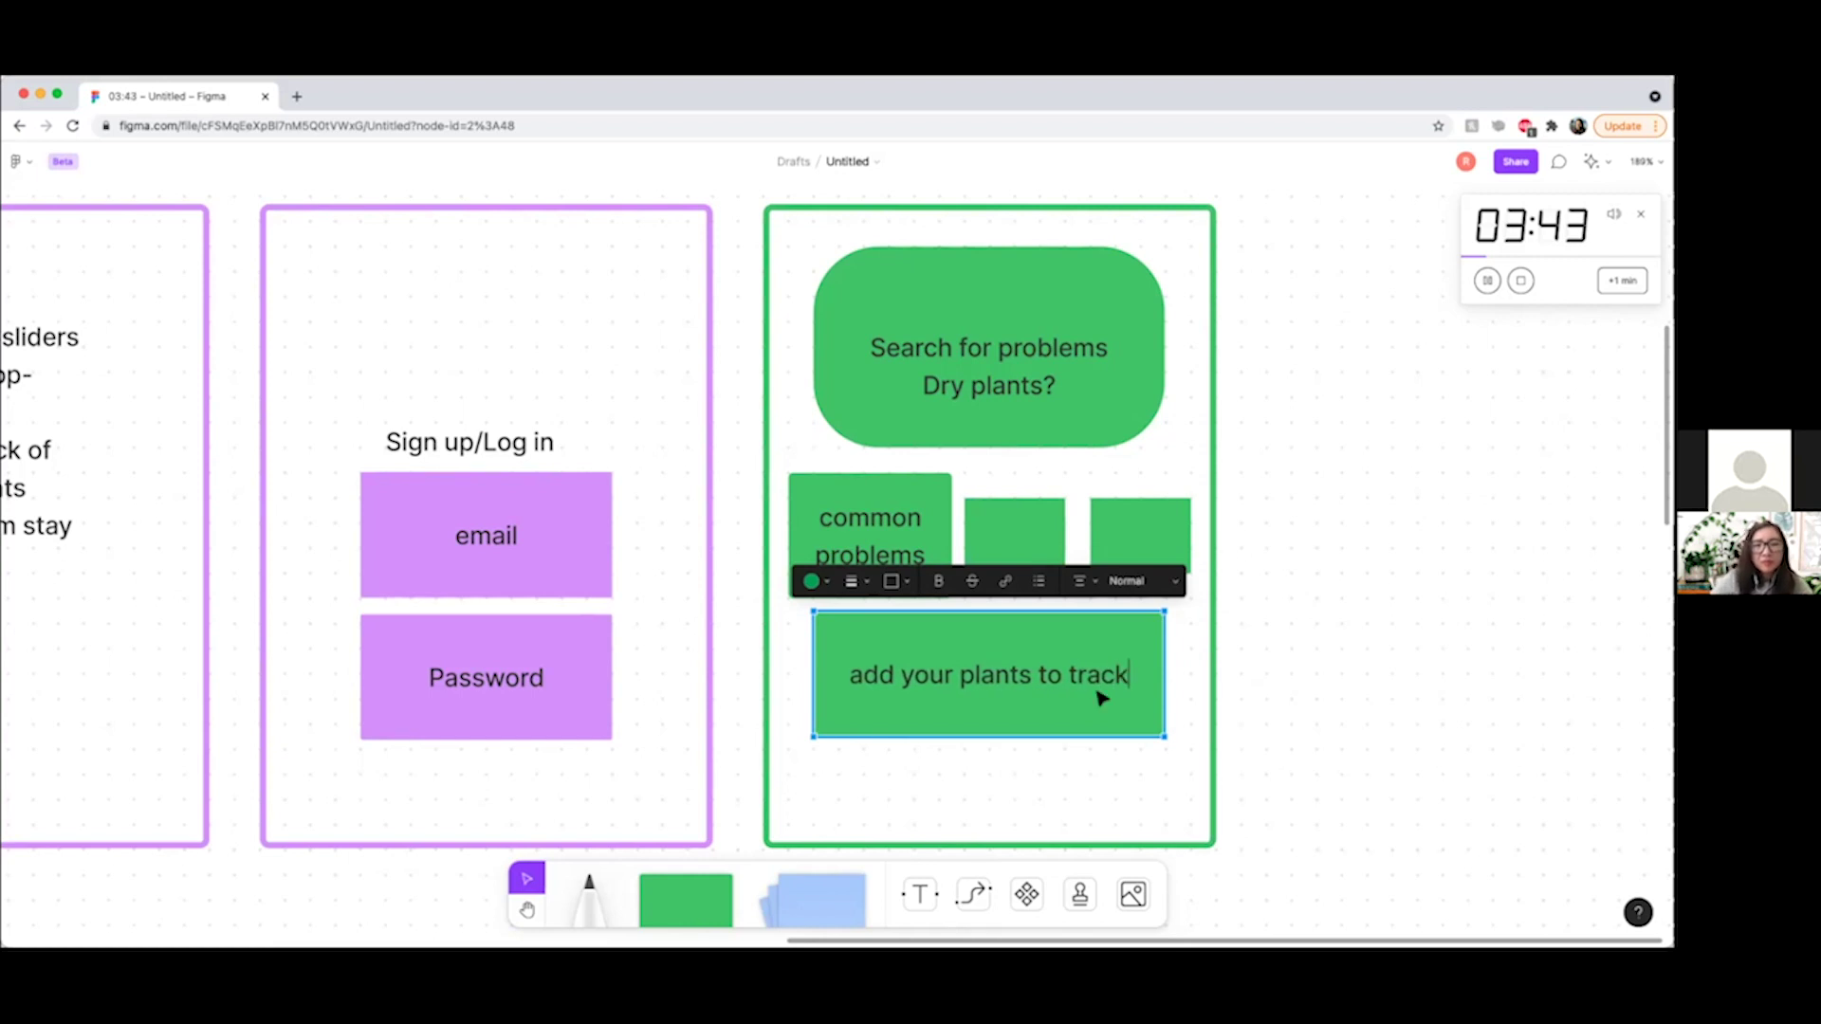
left_click(1061, 776)
Nudge the "add your plants to track" rectangle slightly down in the fourth frame.
scroll(1326, 805, "down", 3)
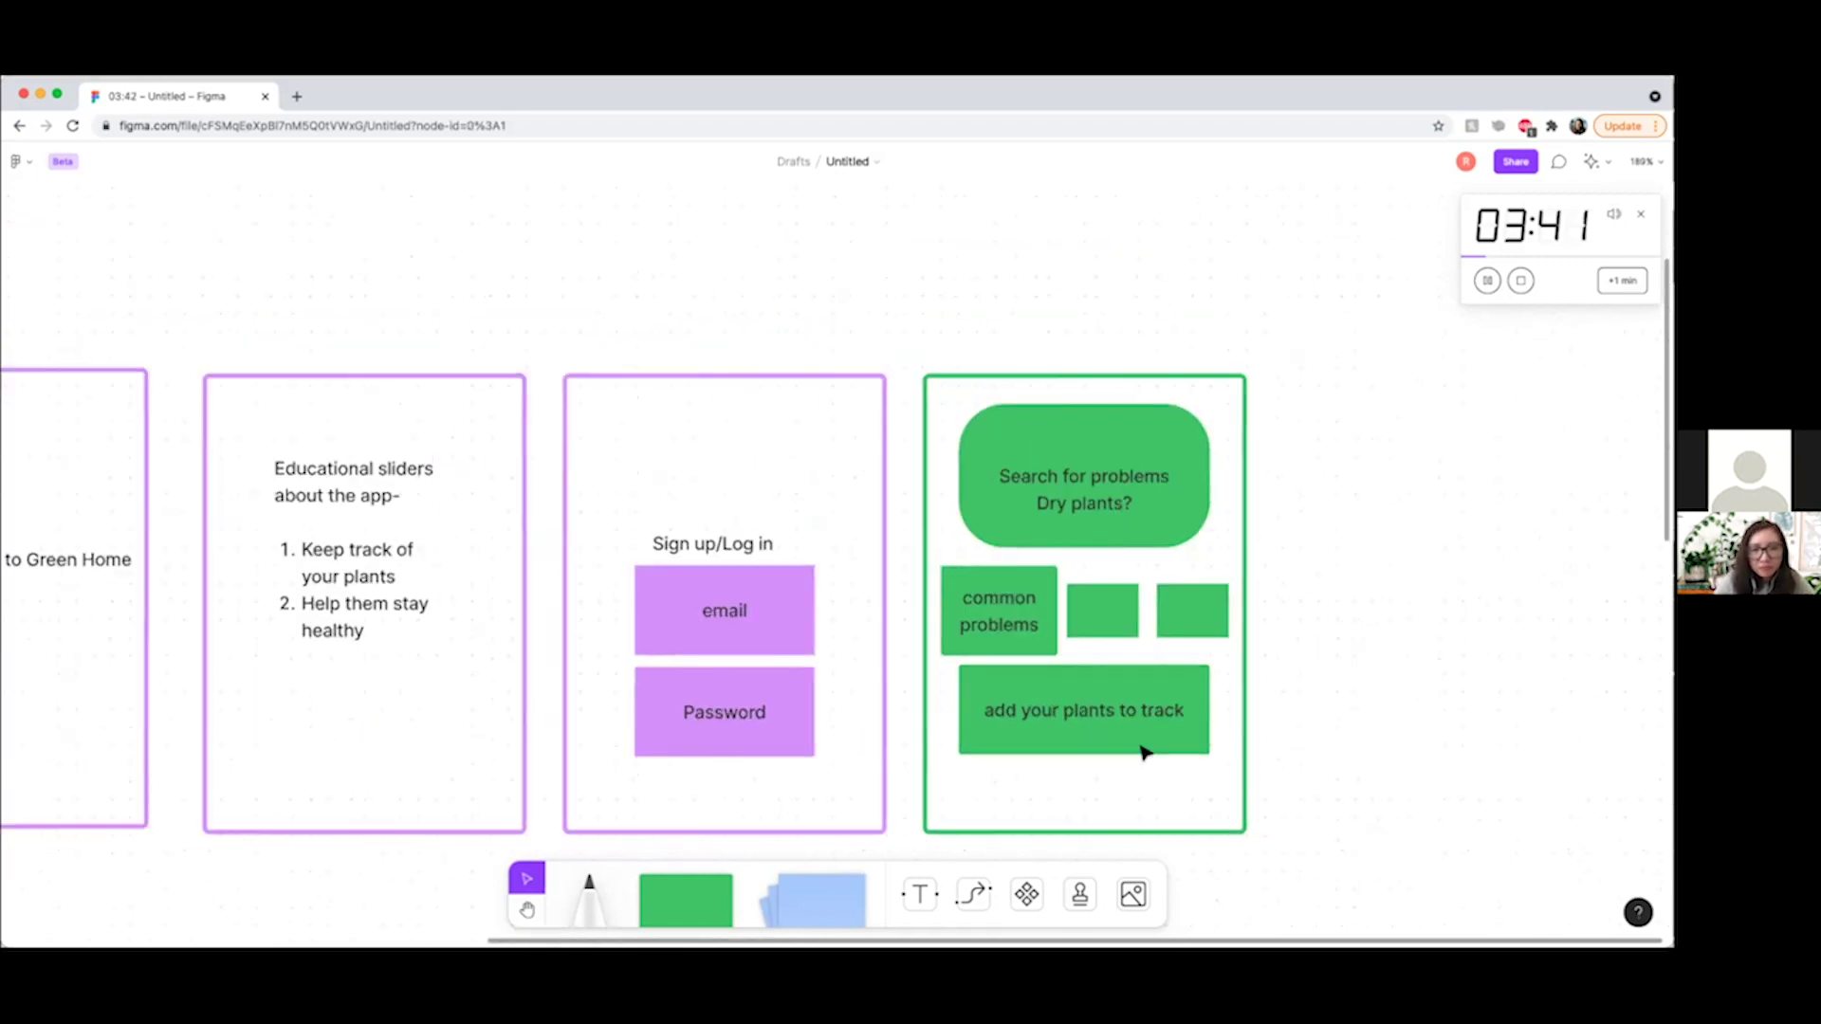
left_click(980, 699)
left_click_drag(961, 711, 963, 713)
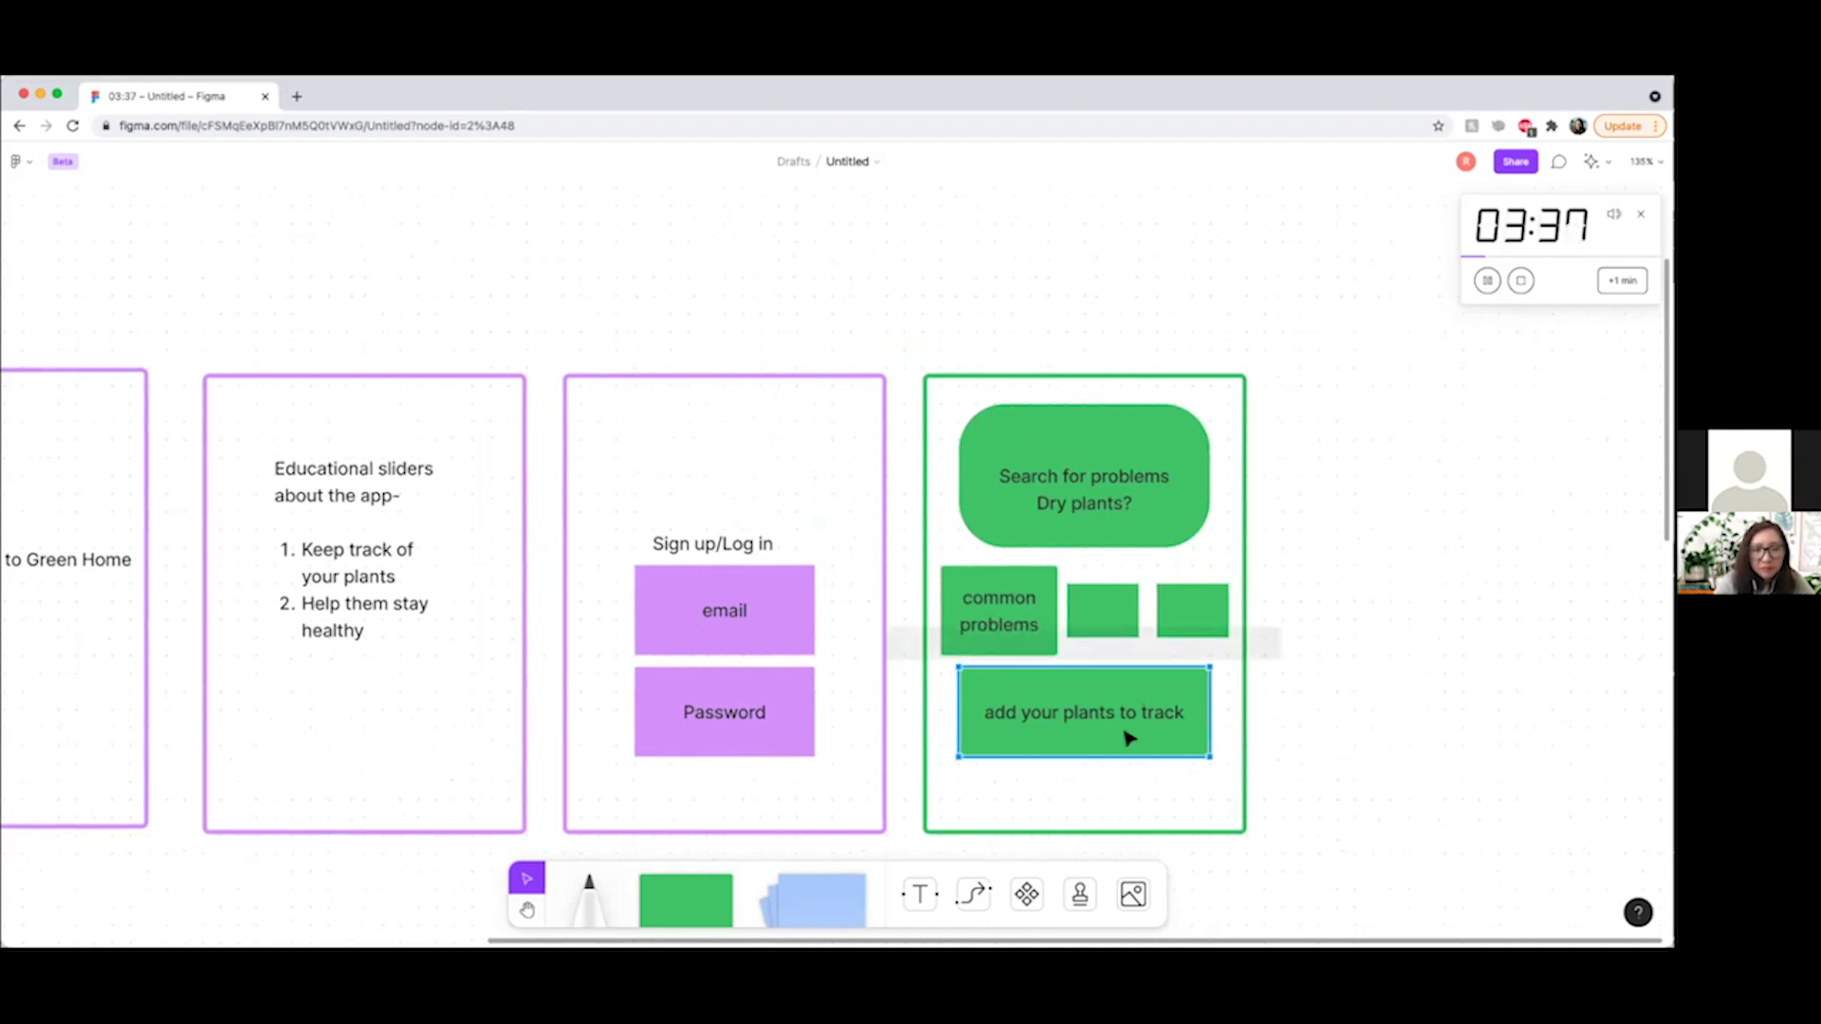
Review the ideation, search and plant-tracking notes beside the wireframes.
scroll(320, 739, "left", 5)
scroll(320, 743, "left", 5)
scroll(556, 752, "down", 3)
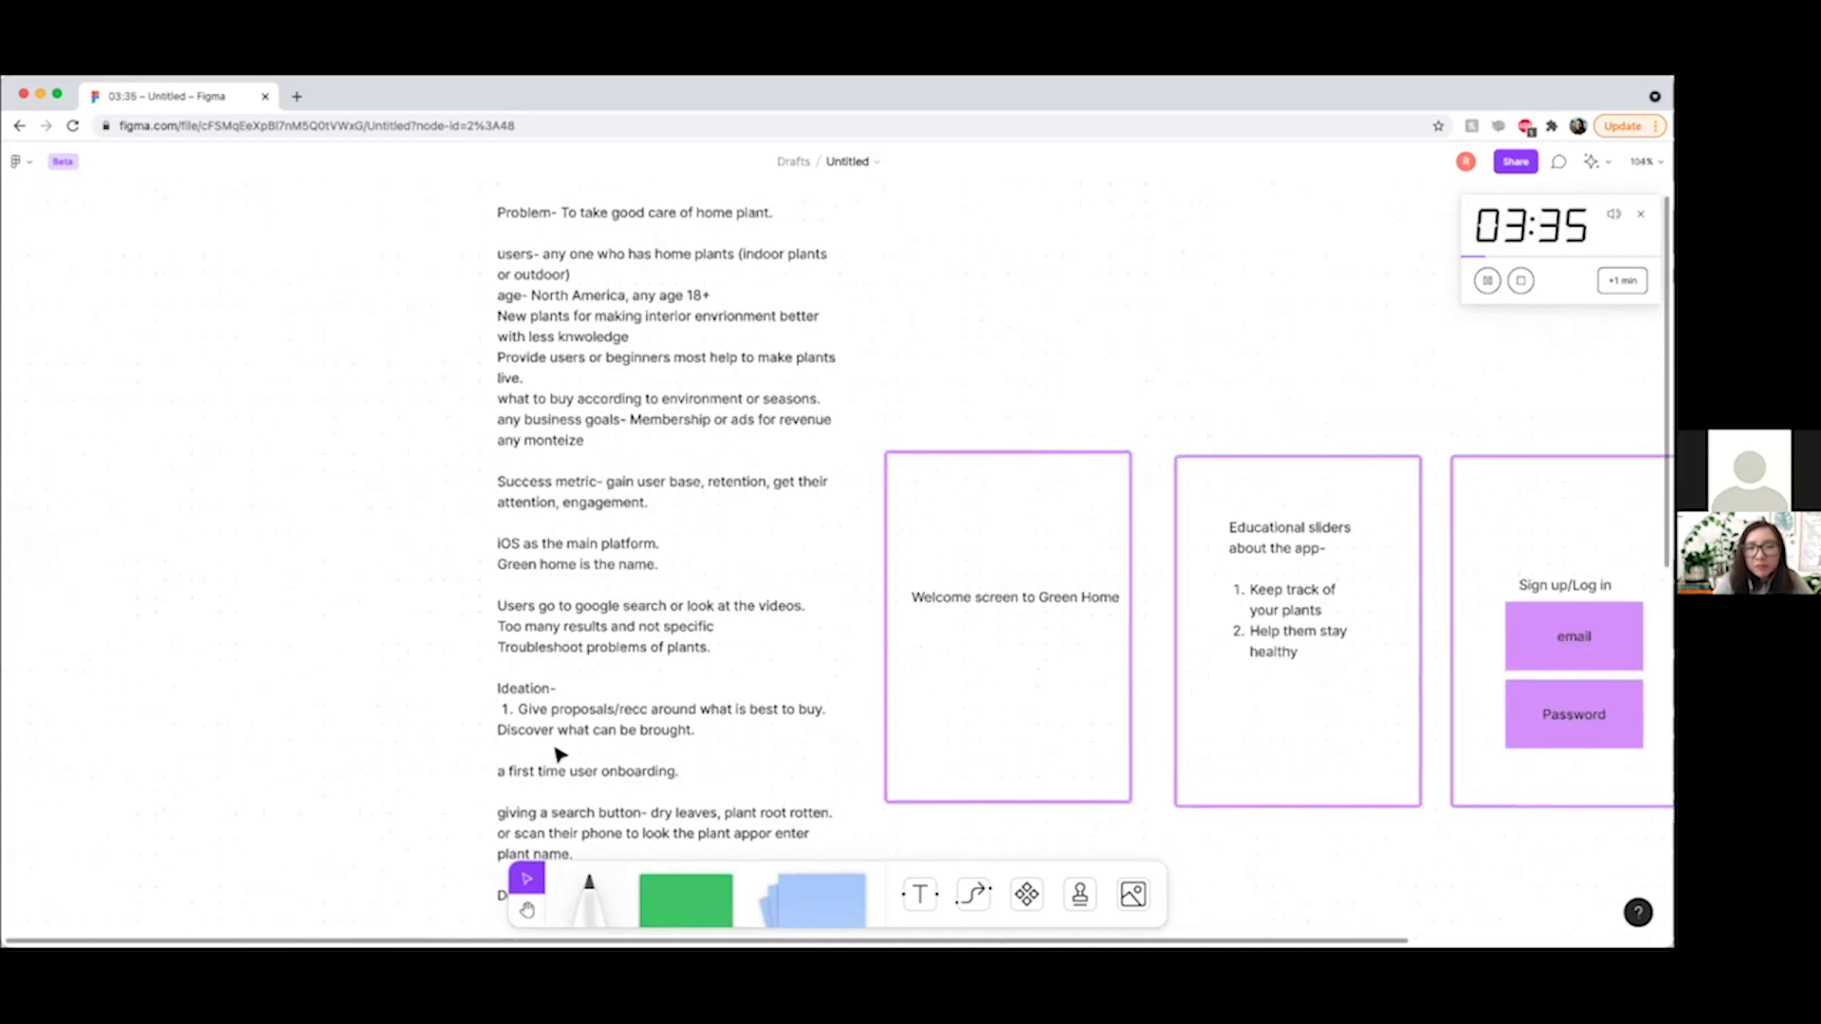
scroll(557, 751, "down", 3)
scroll(556, 752, "right", 6)
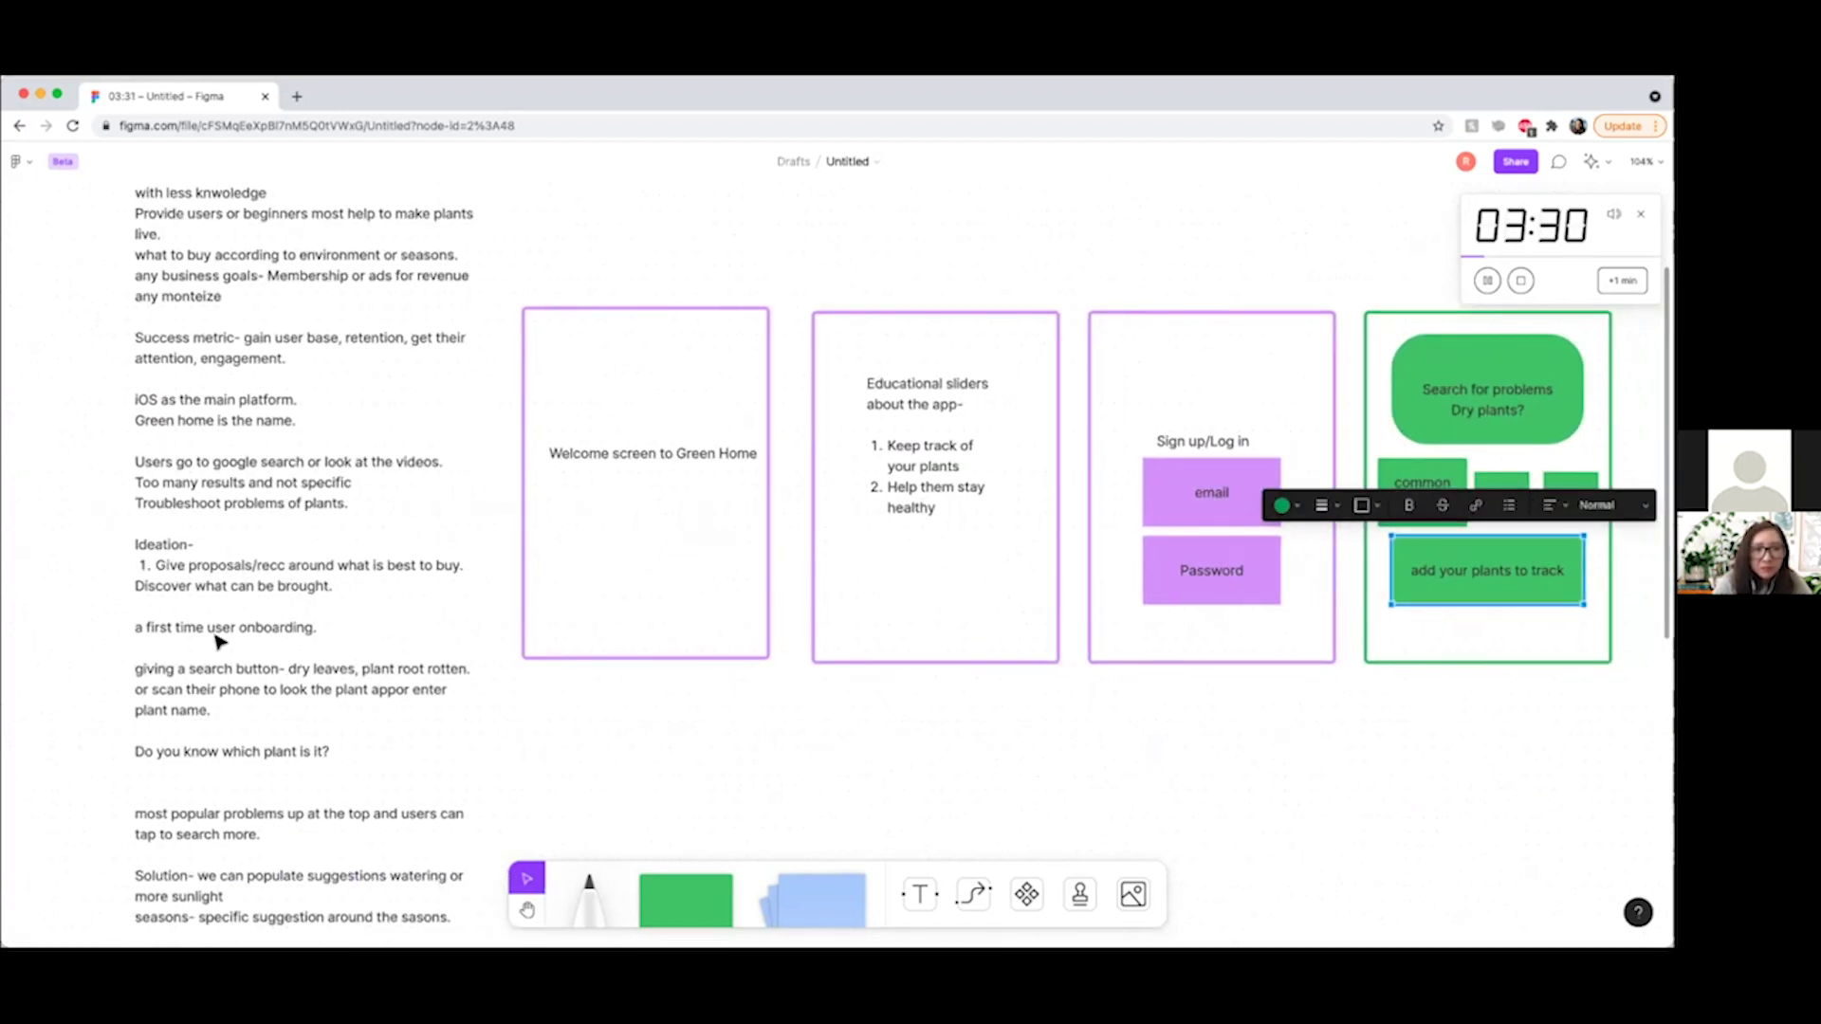
scroll(266, 605, "down", 3)
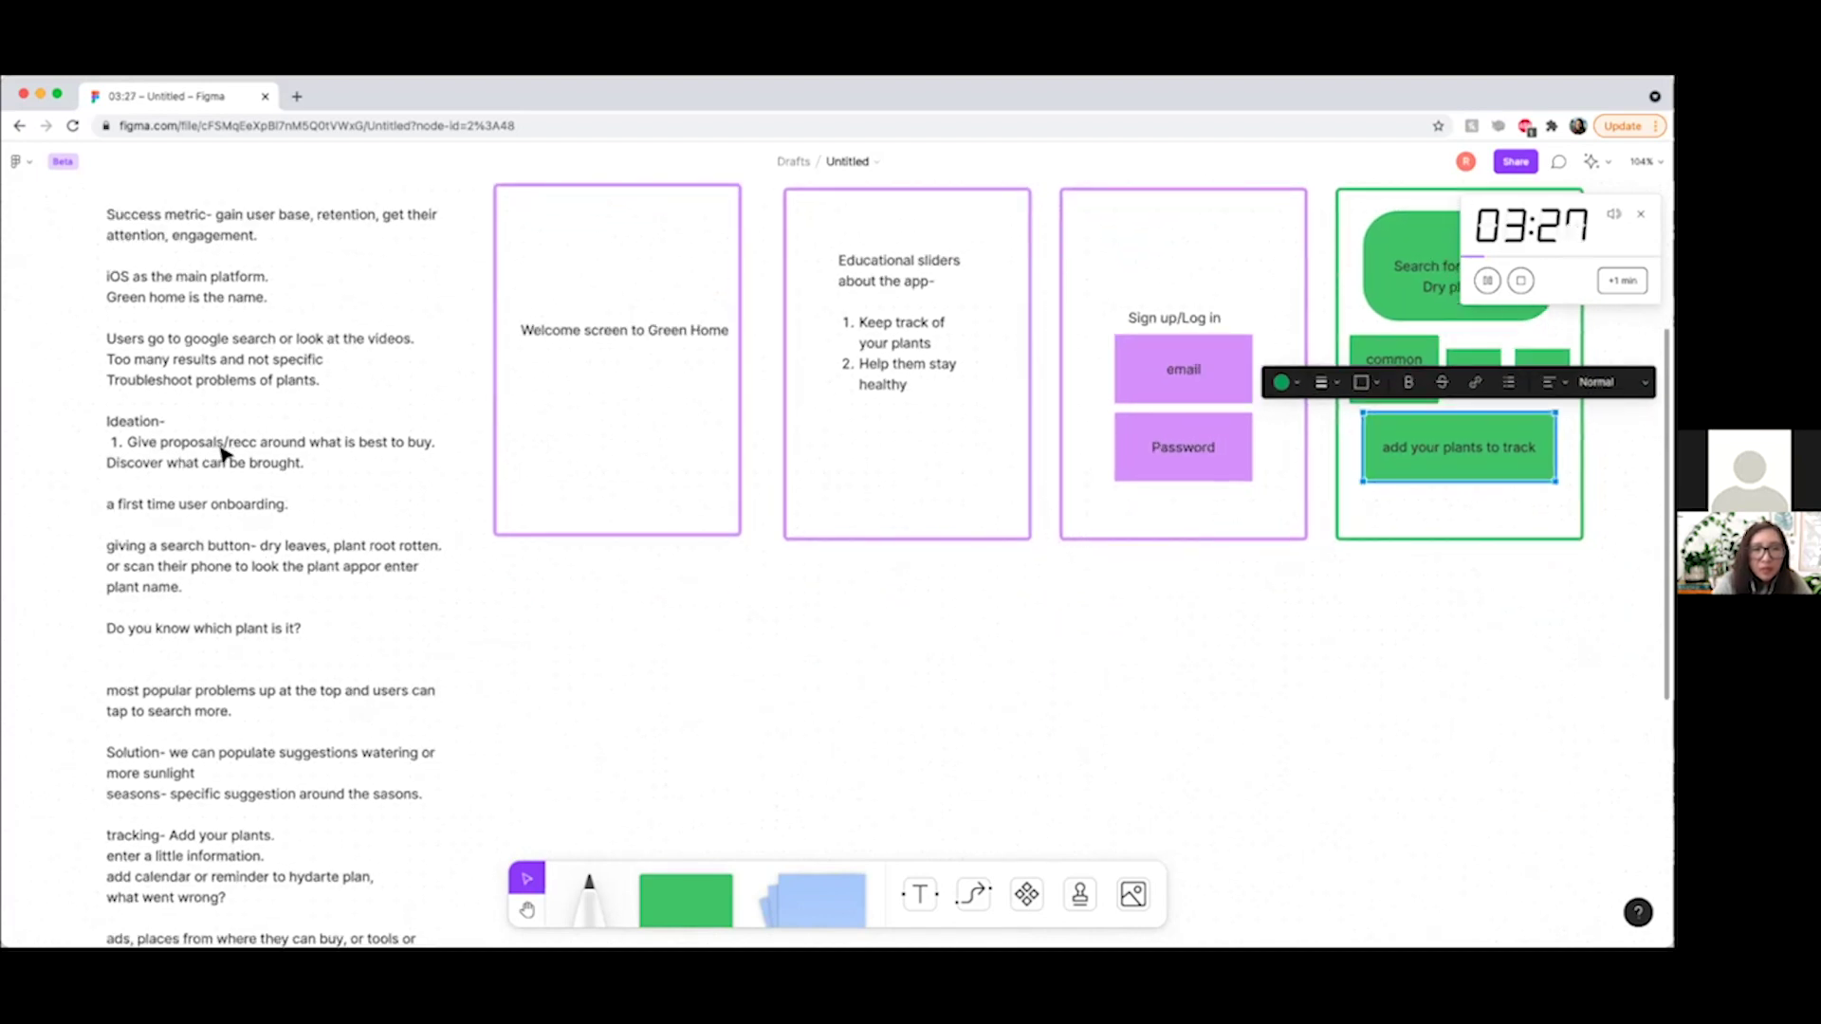
scroll(223, 453, "right", 2)
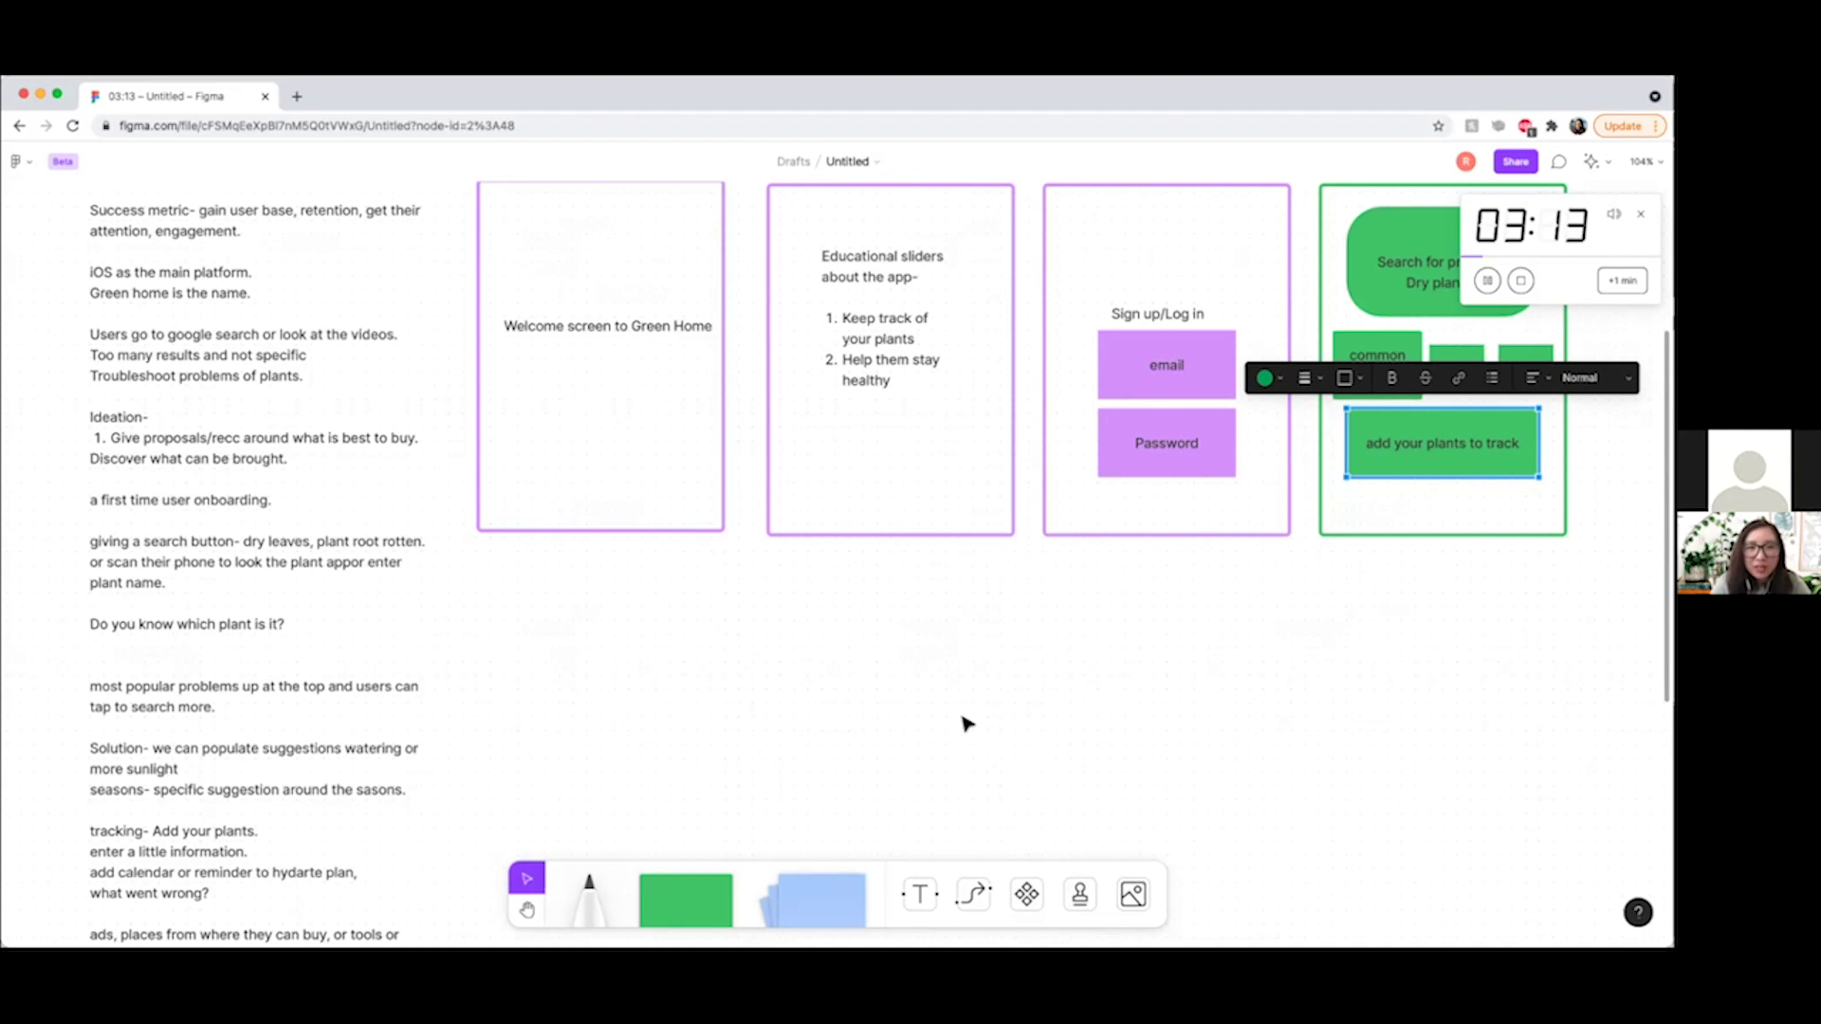
Duplicate the green outline of the fourth frame and place the empty copy beside it as a fifth frame.
scroll(965, 723, "right", 5)
scroll(967, 553, "up", 2)
left_click(939, 297)
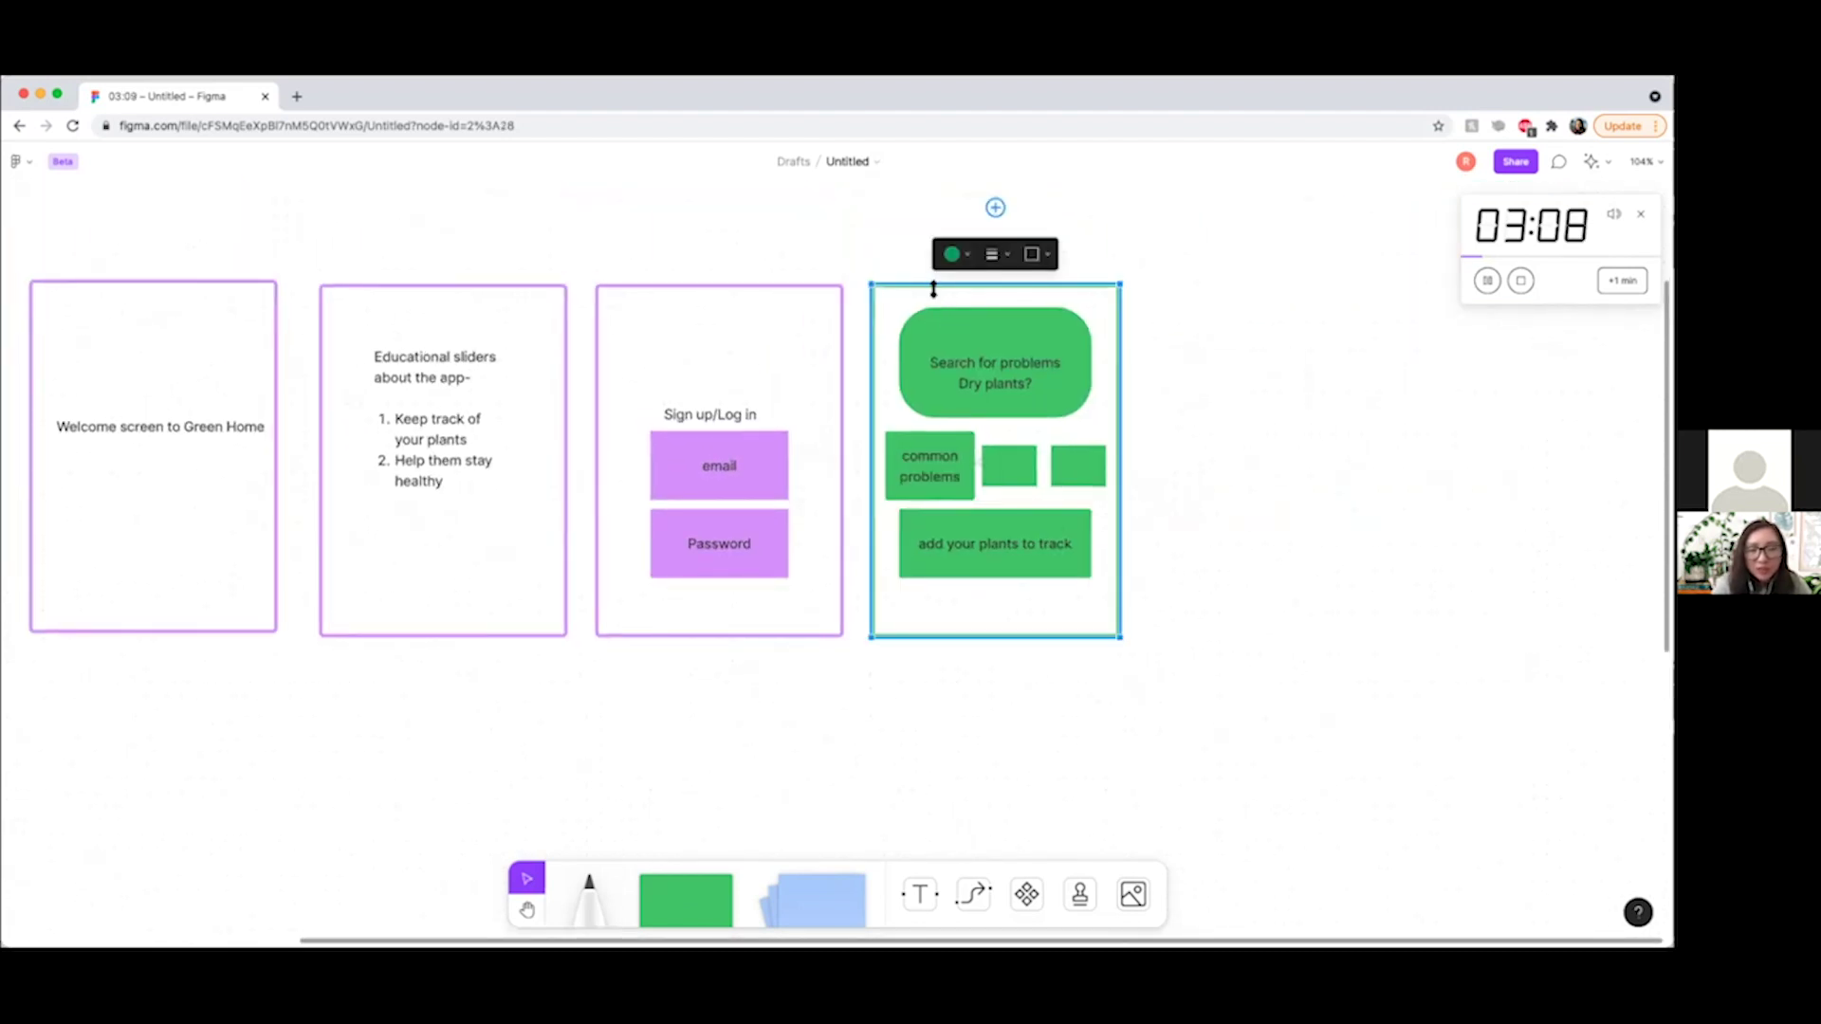
left_click_drag(933, 289, 1207, 290)
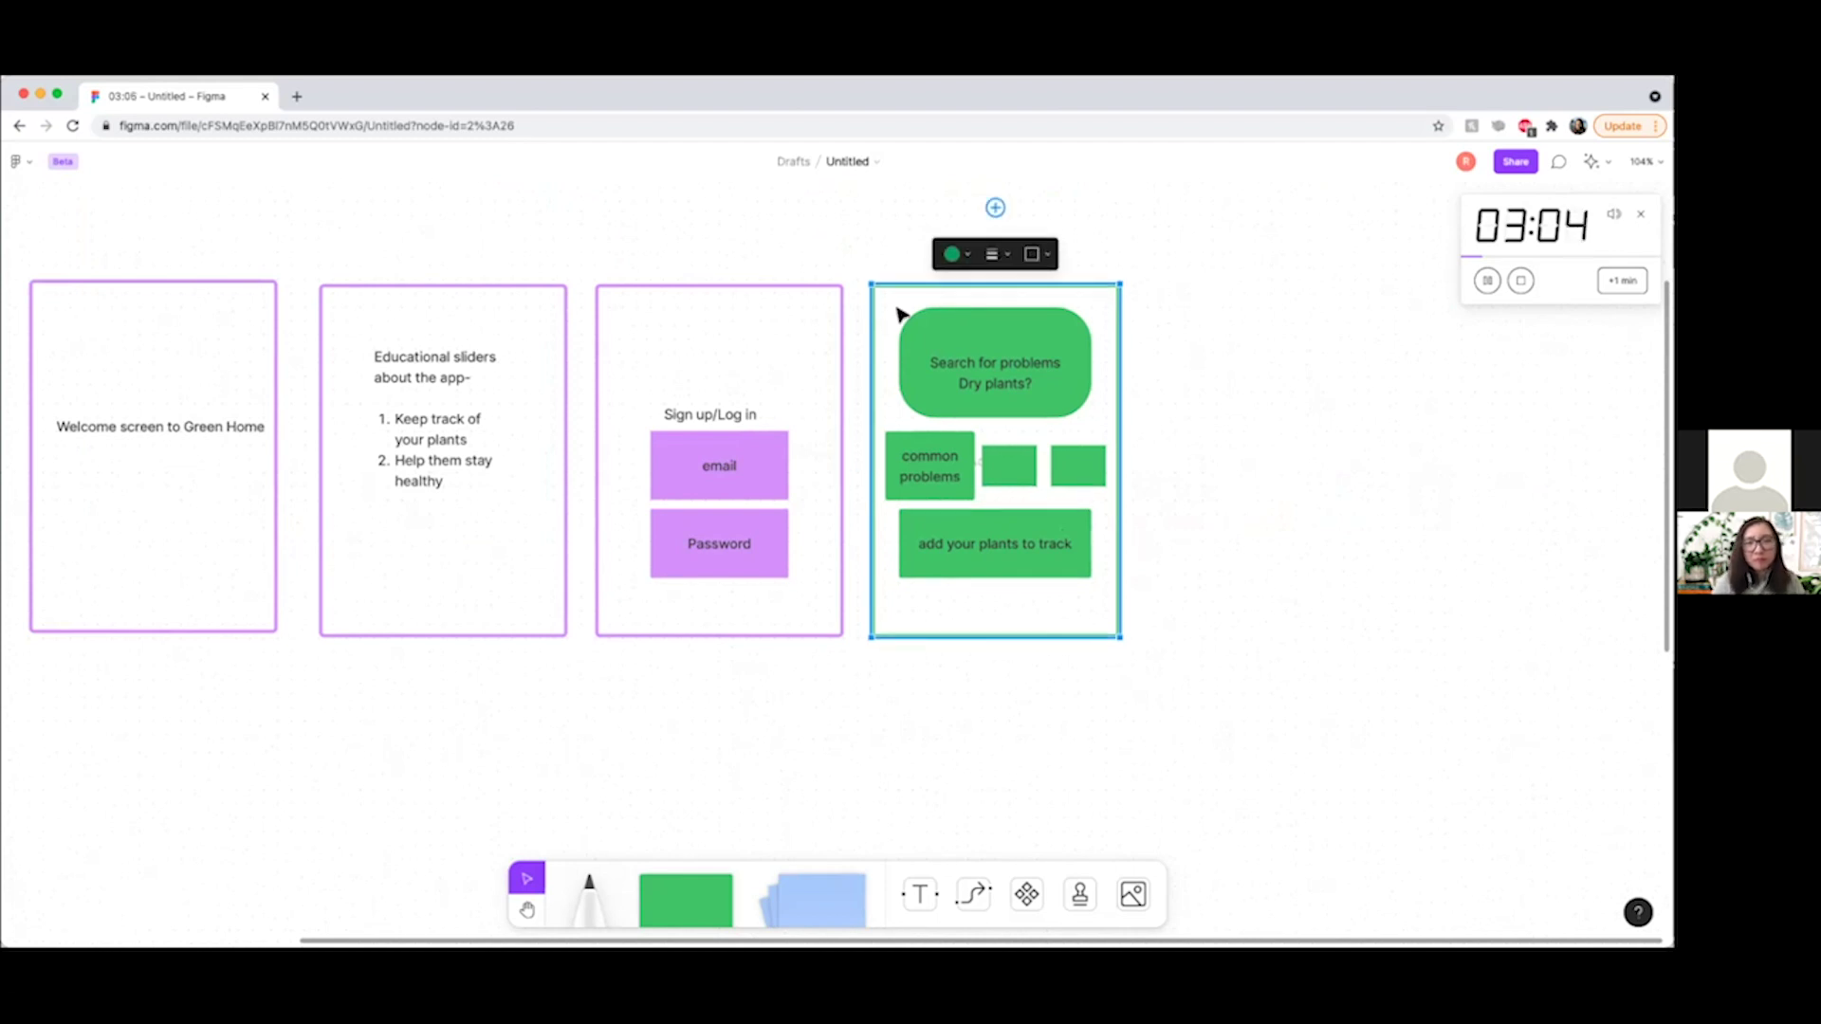
scroll(1038, 517, "up", 3)
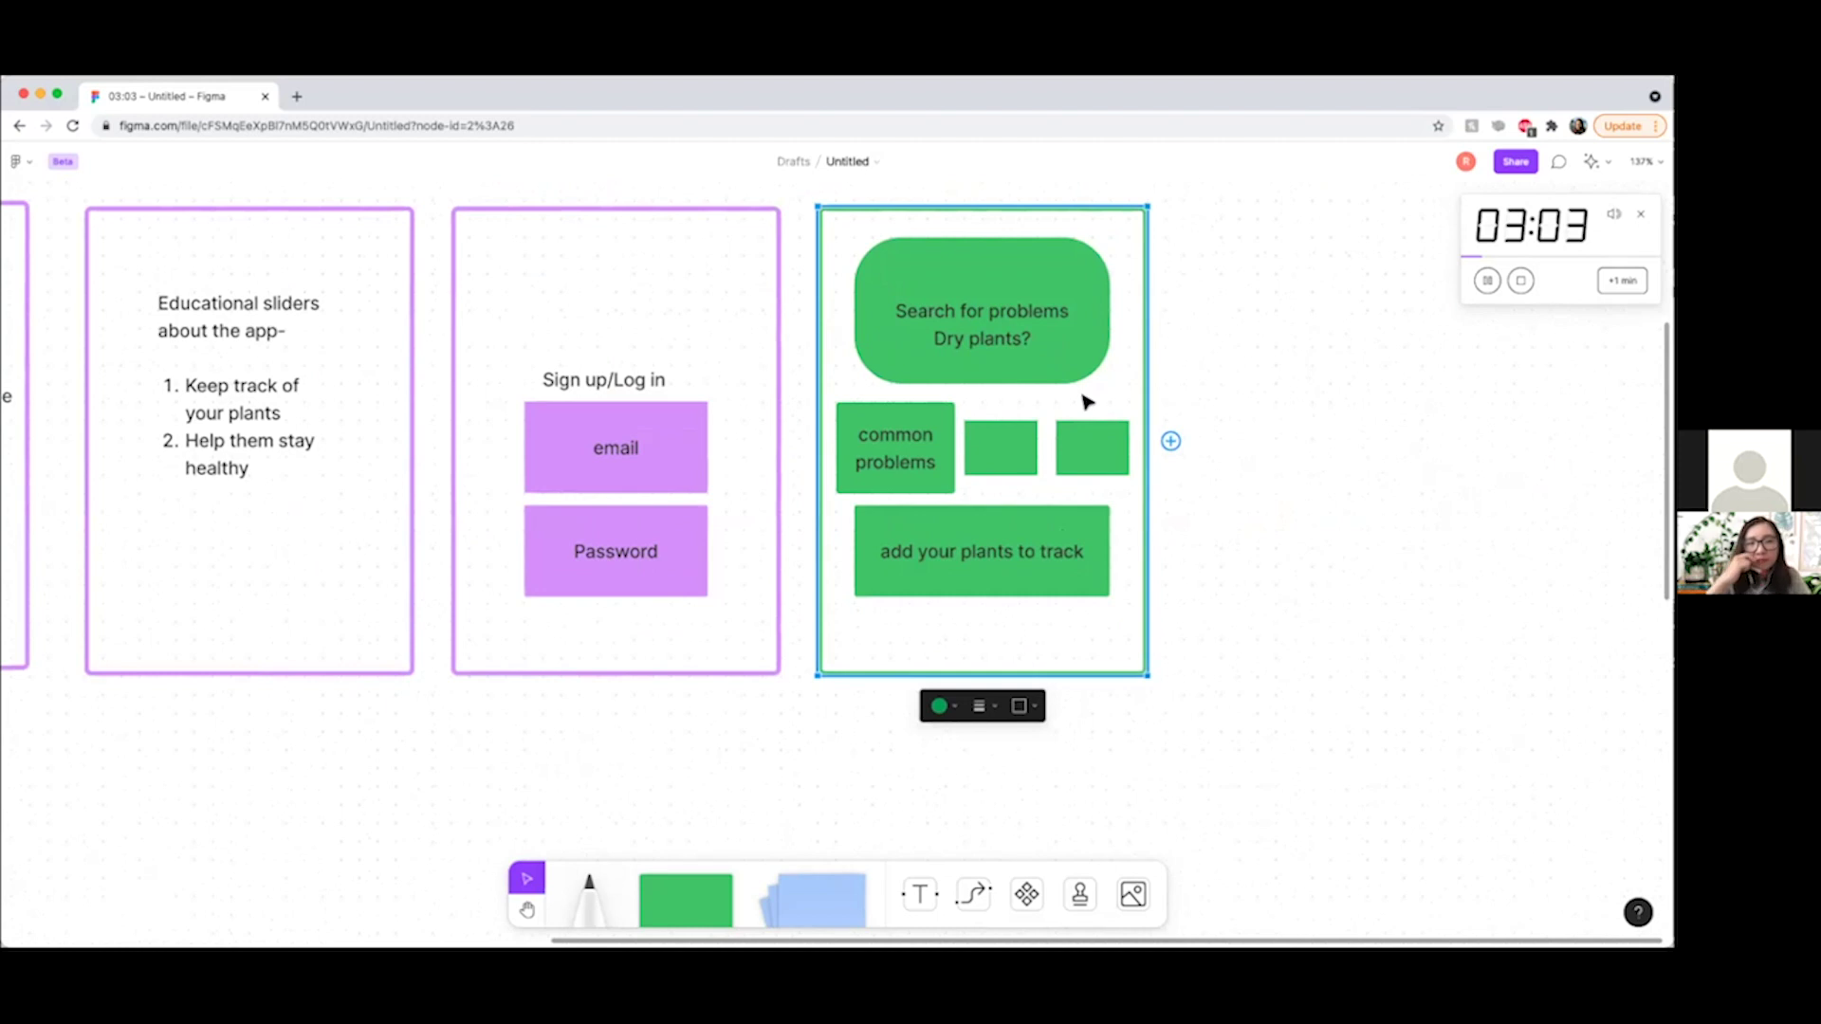
left_click_drag(1086, 402, 1451, 398)
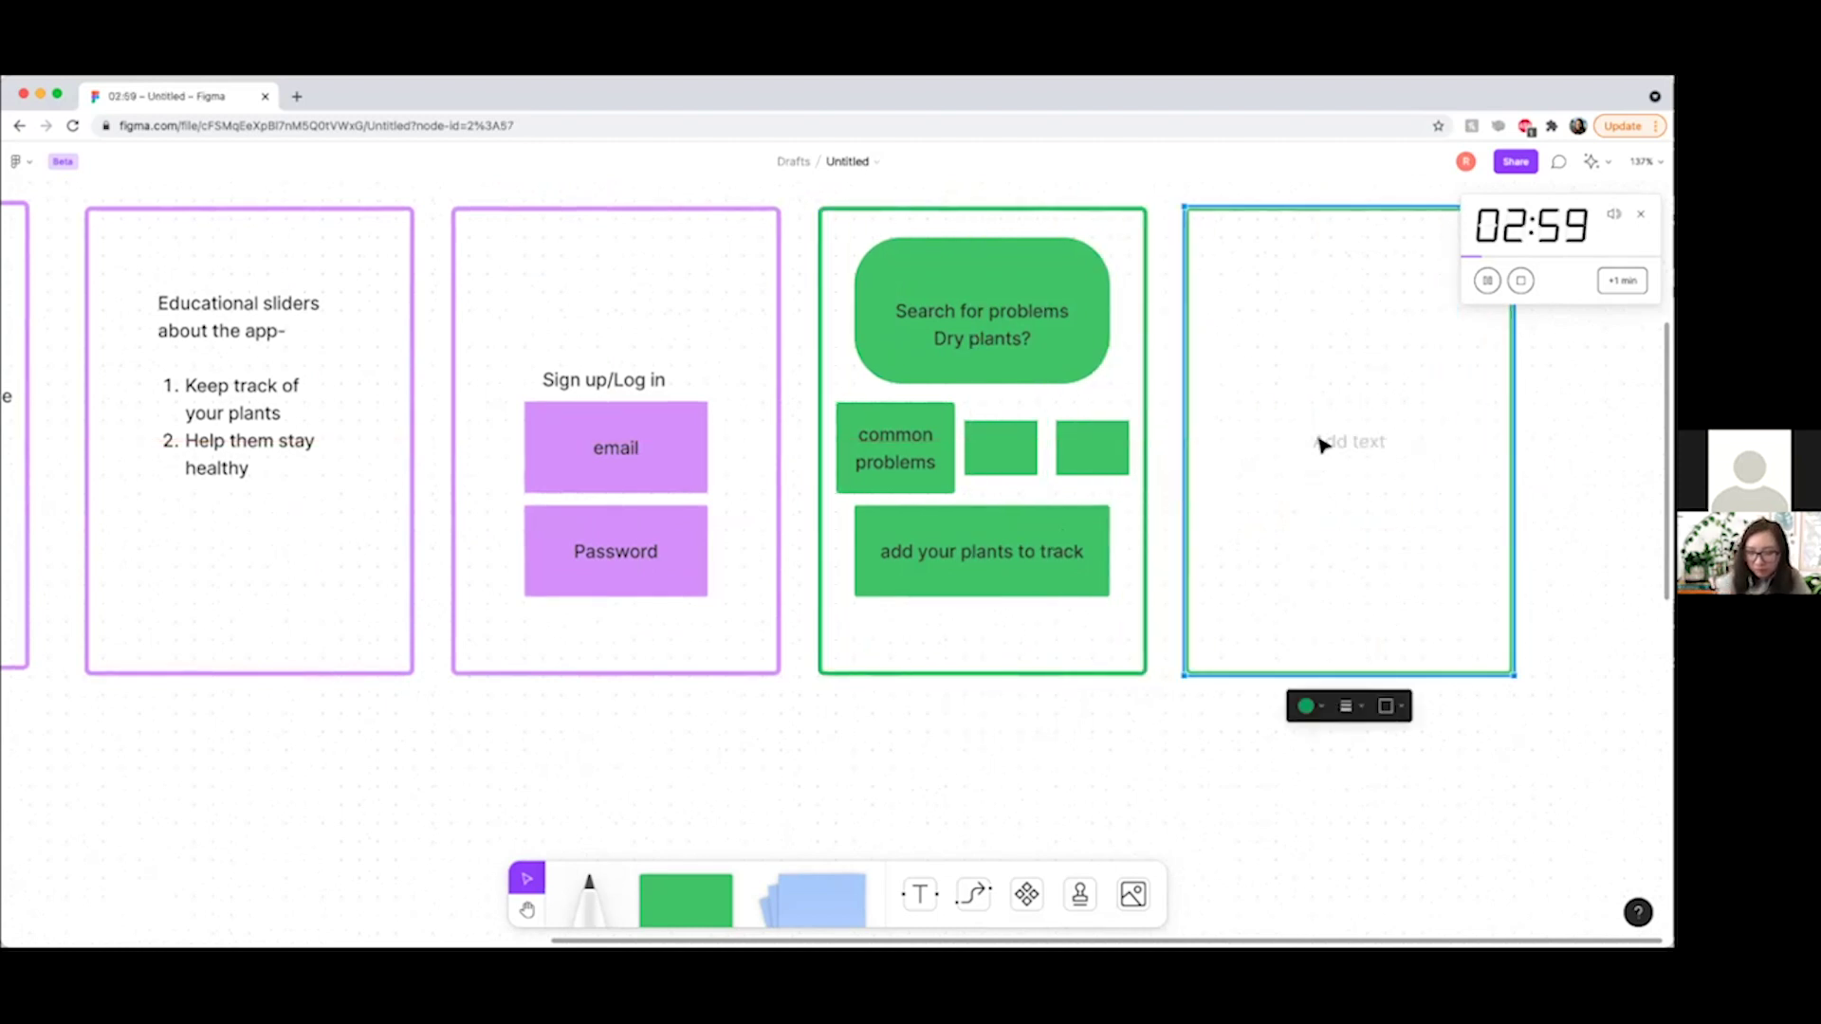
Draw a small green circle in the empty fifth frame and copy it sideways to form a row of three.
scroll(1323, 443, "right", 3)
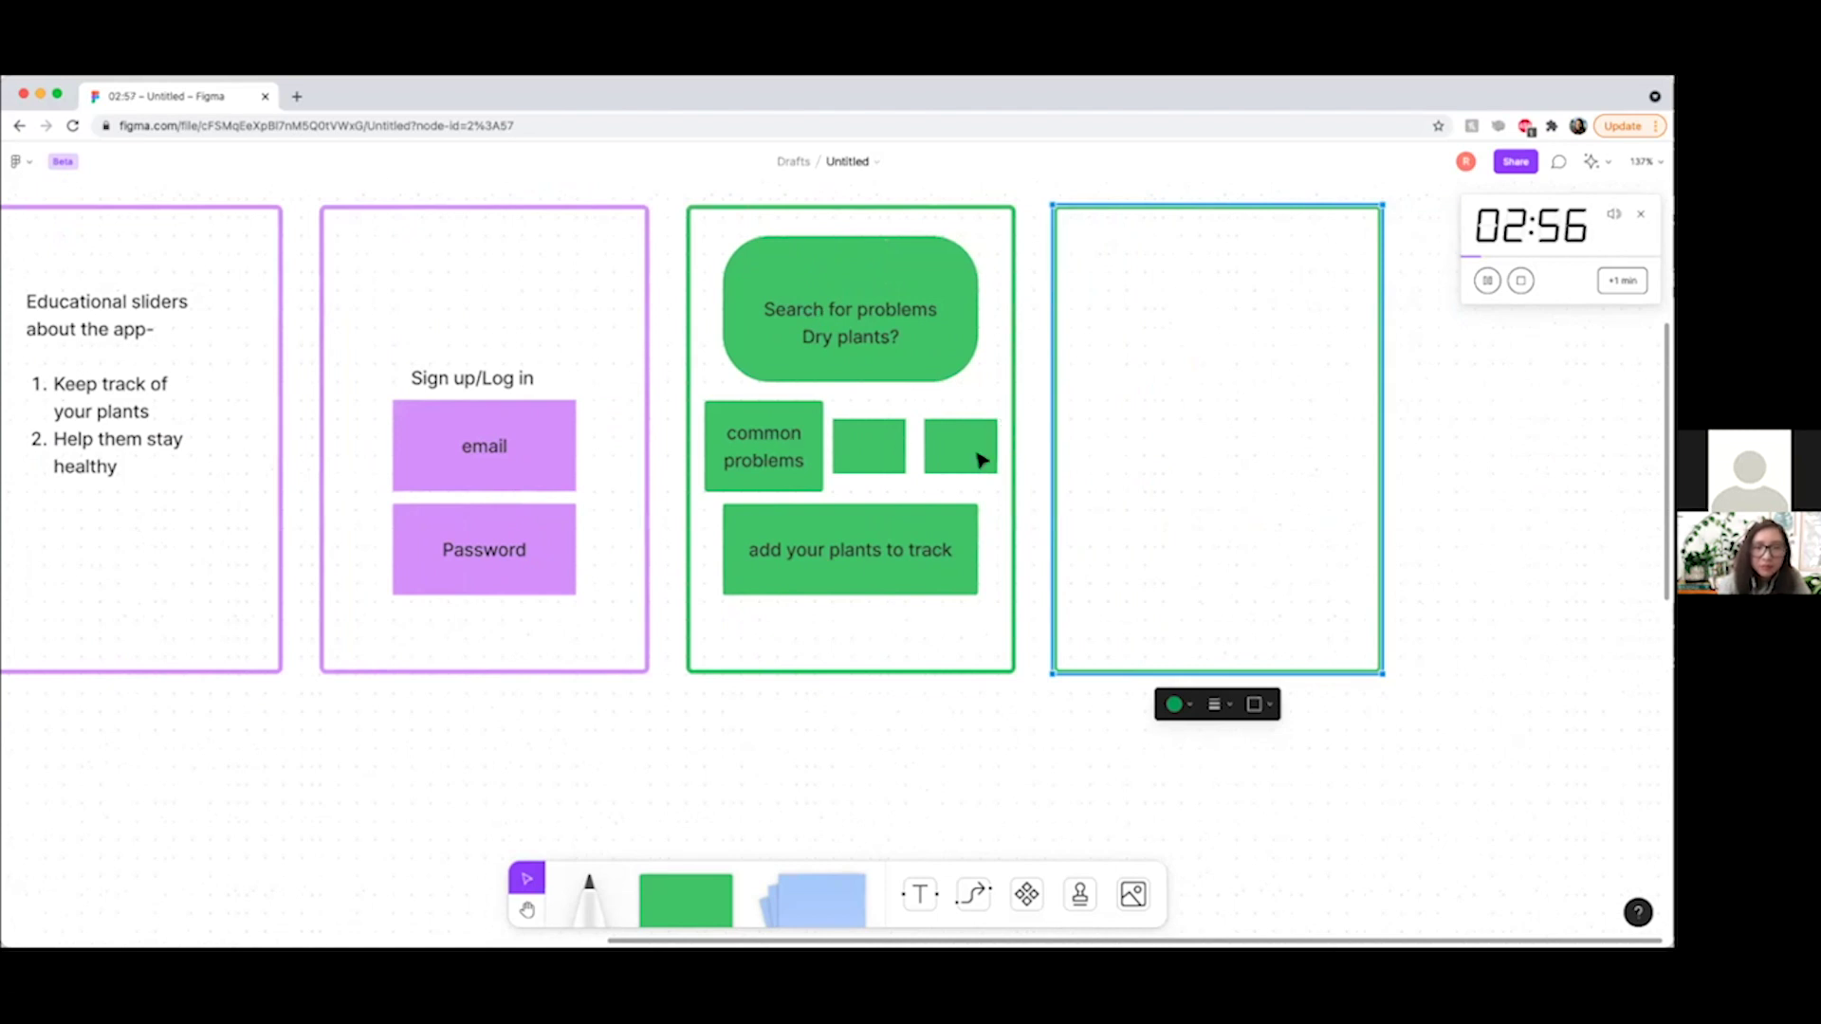
left_click(821, 566)
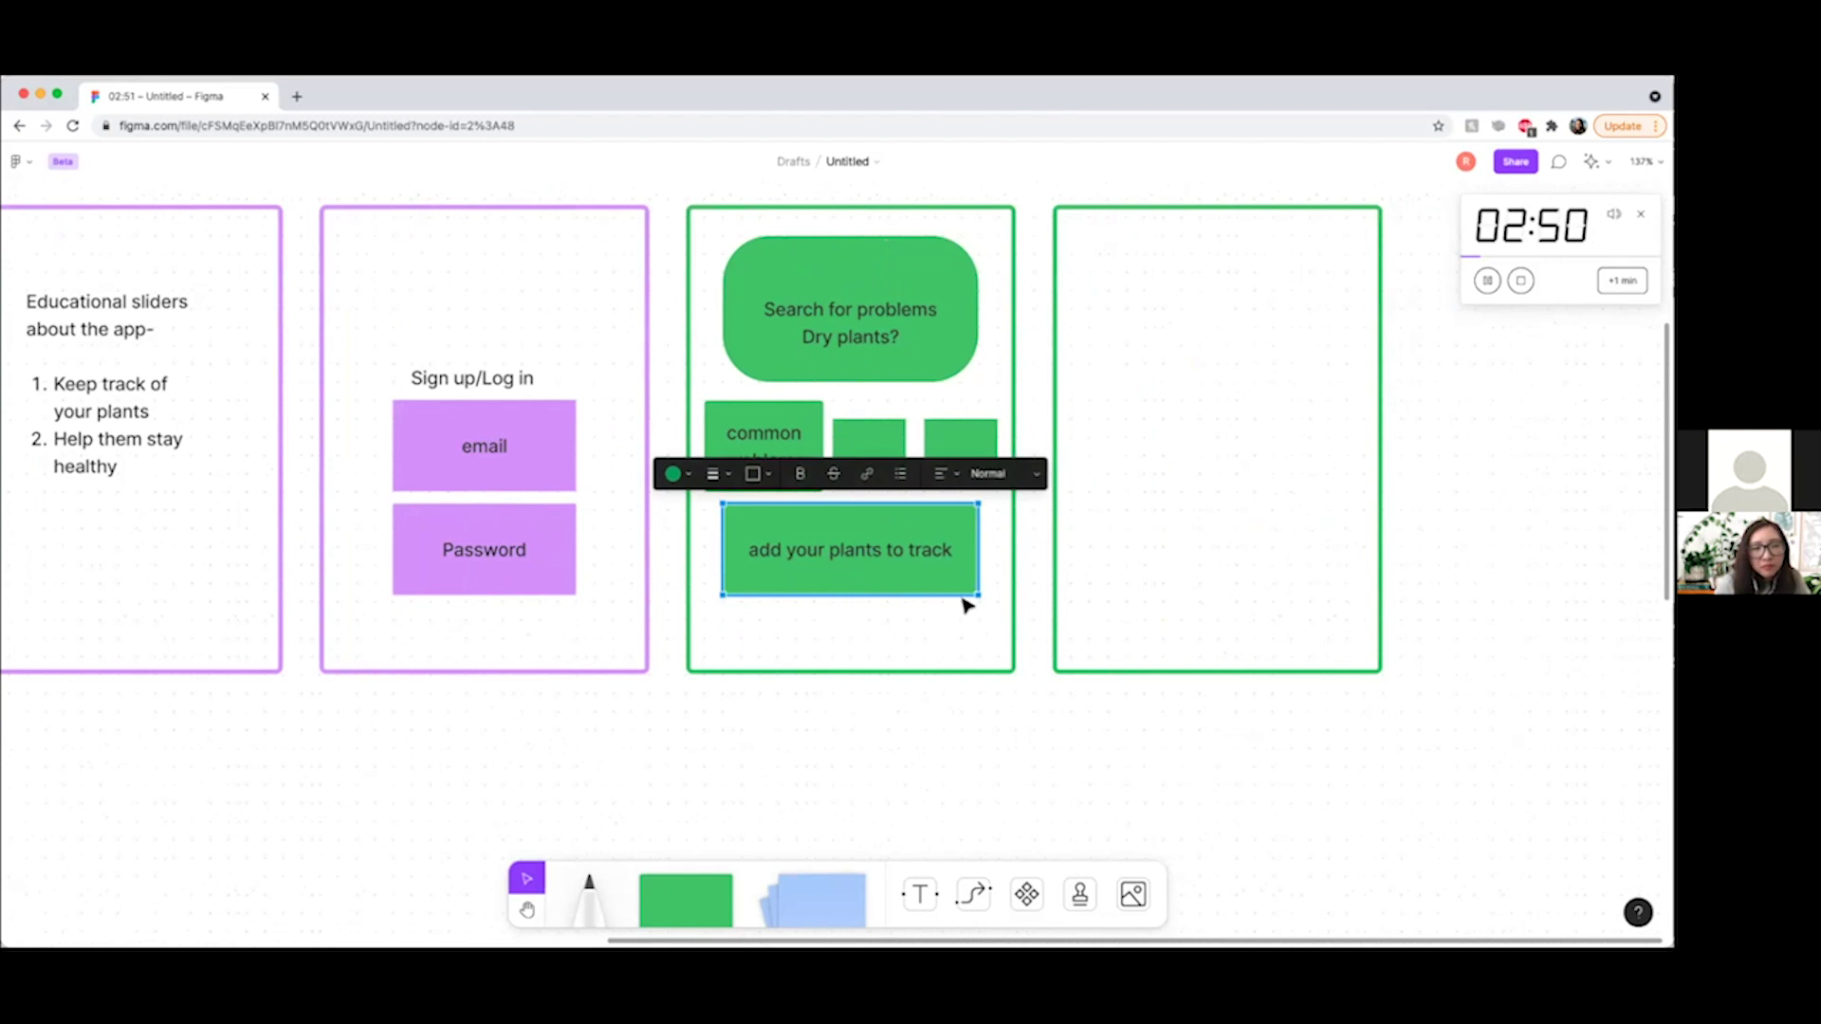
scroll(1228, 615, "right", 3)
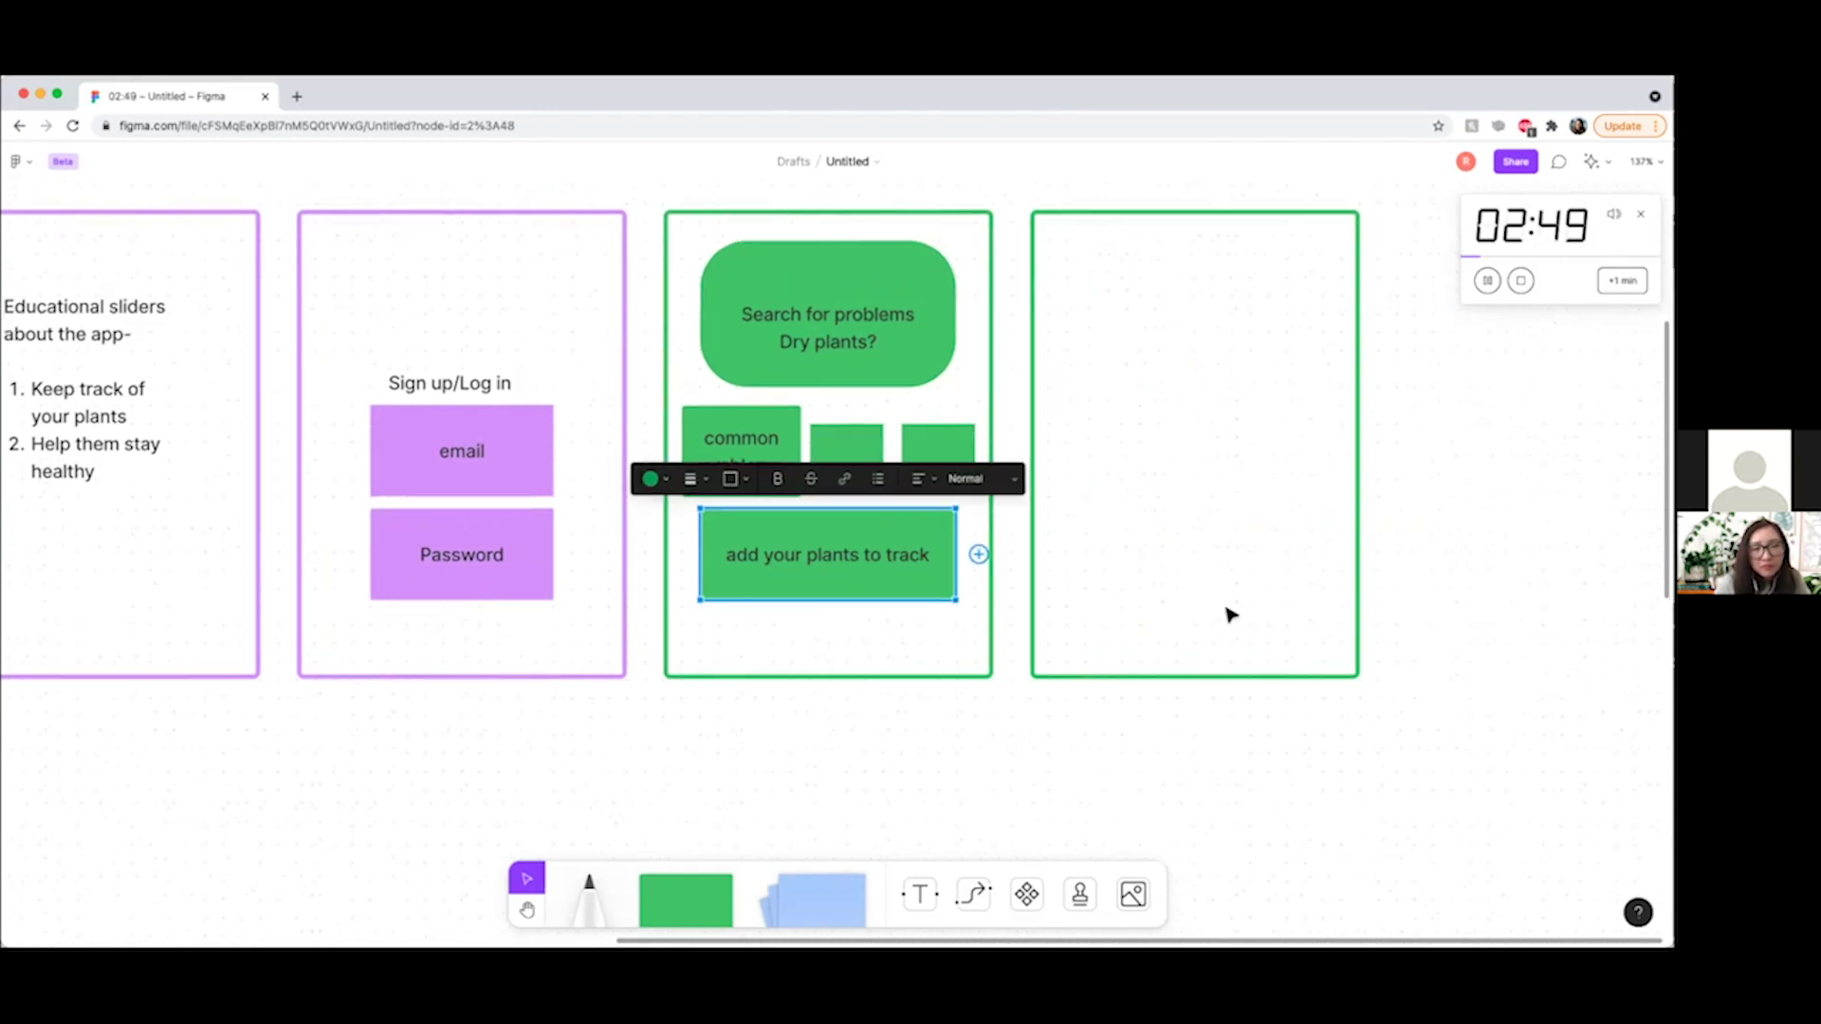
left_click(701, 905)
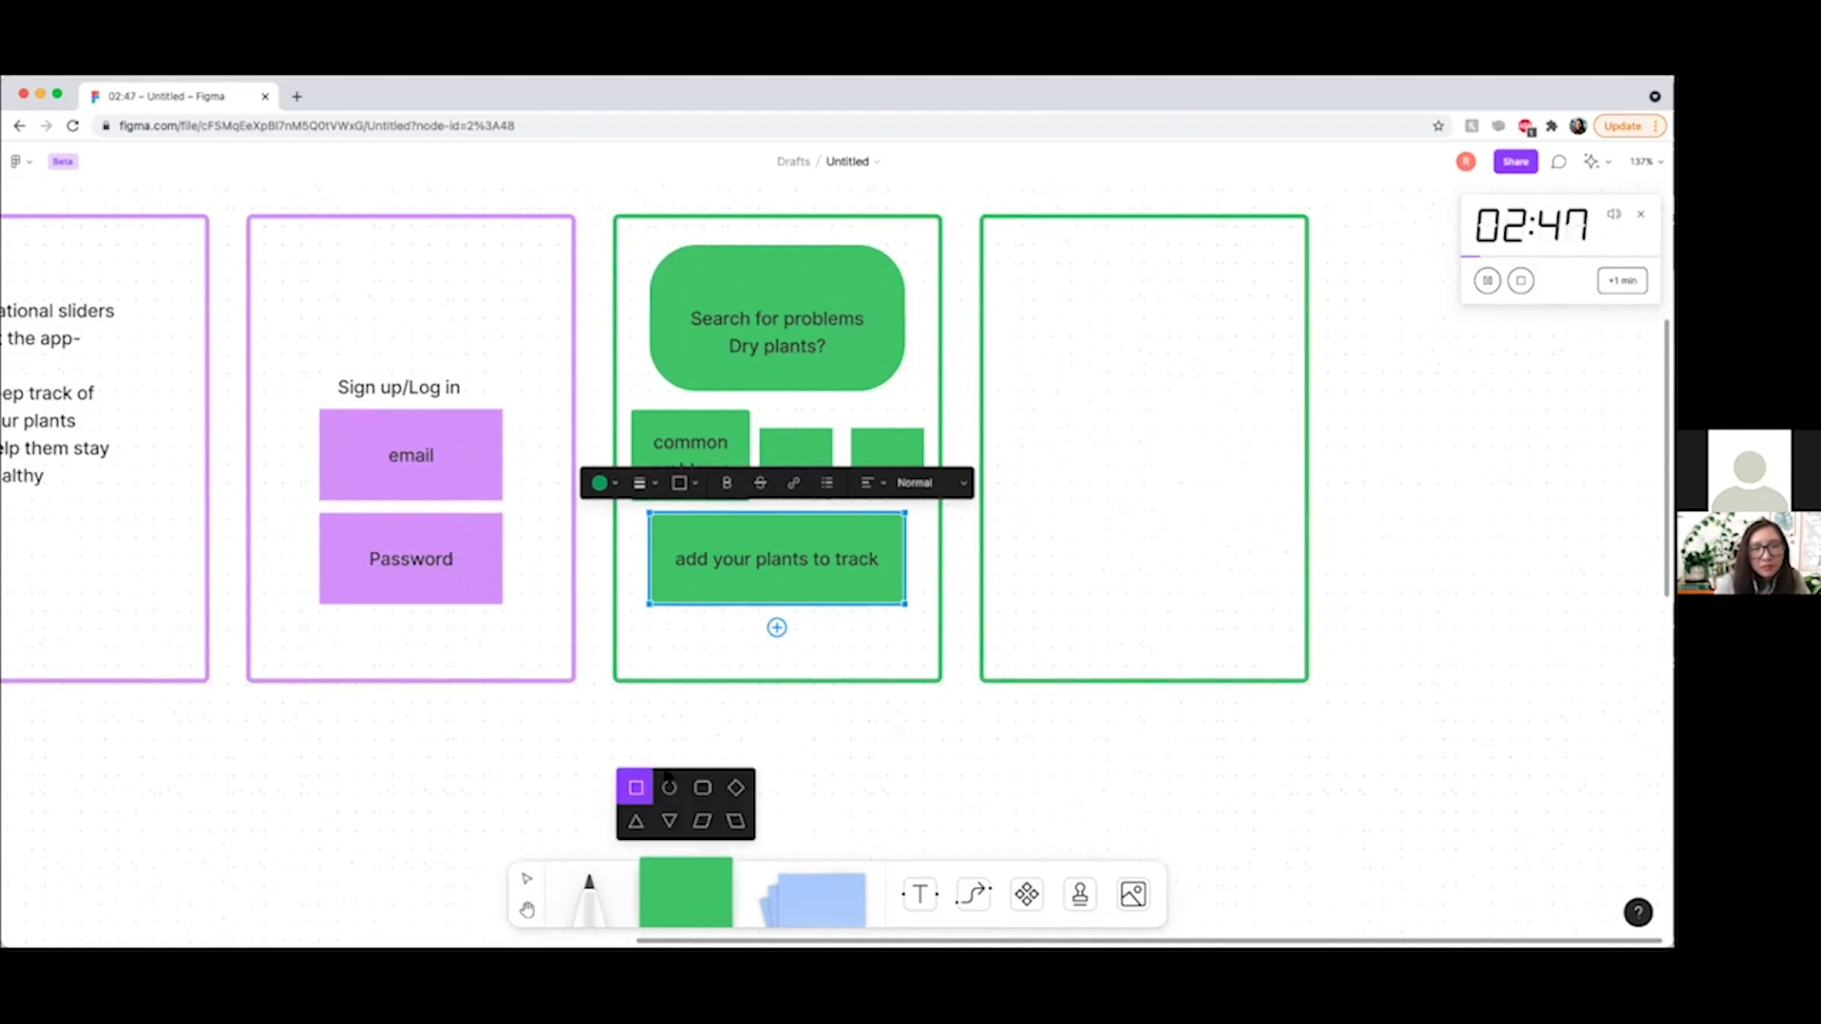
left_click(669, 787)
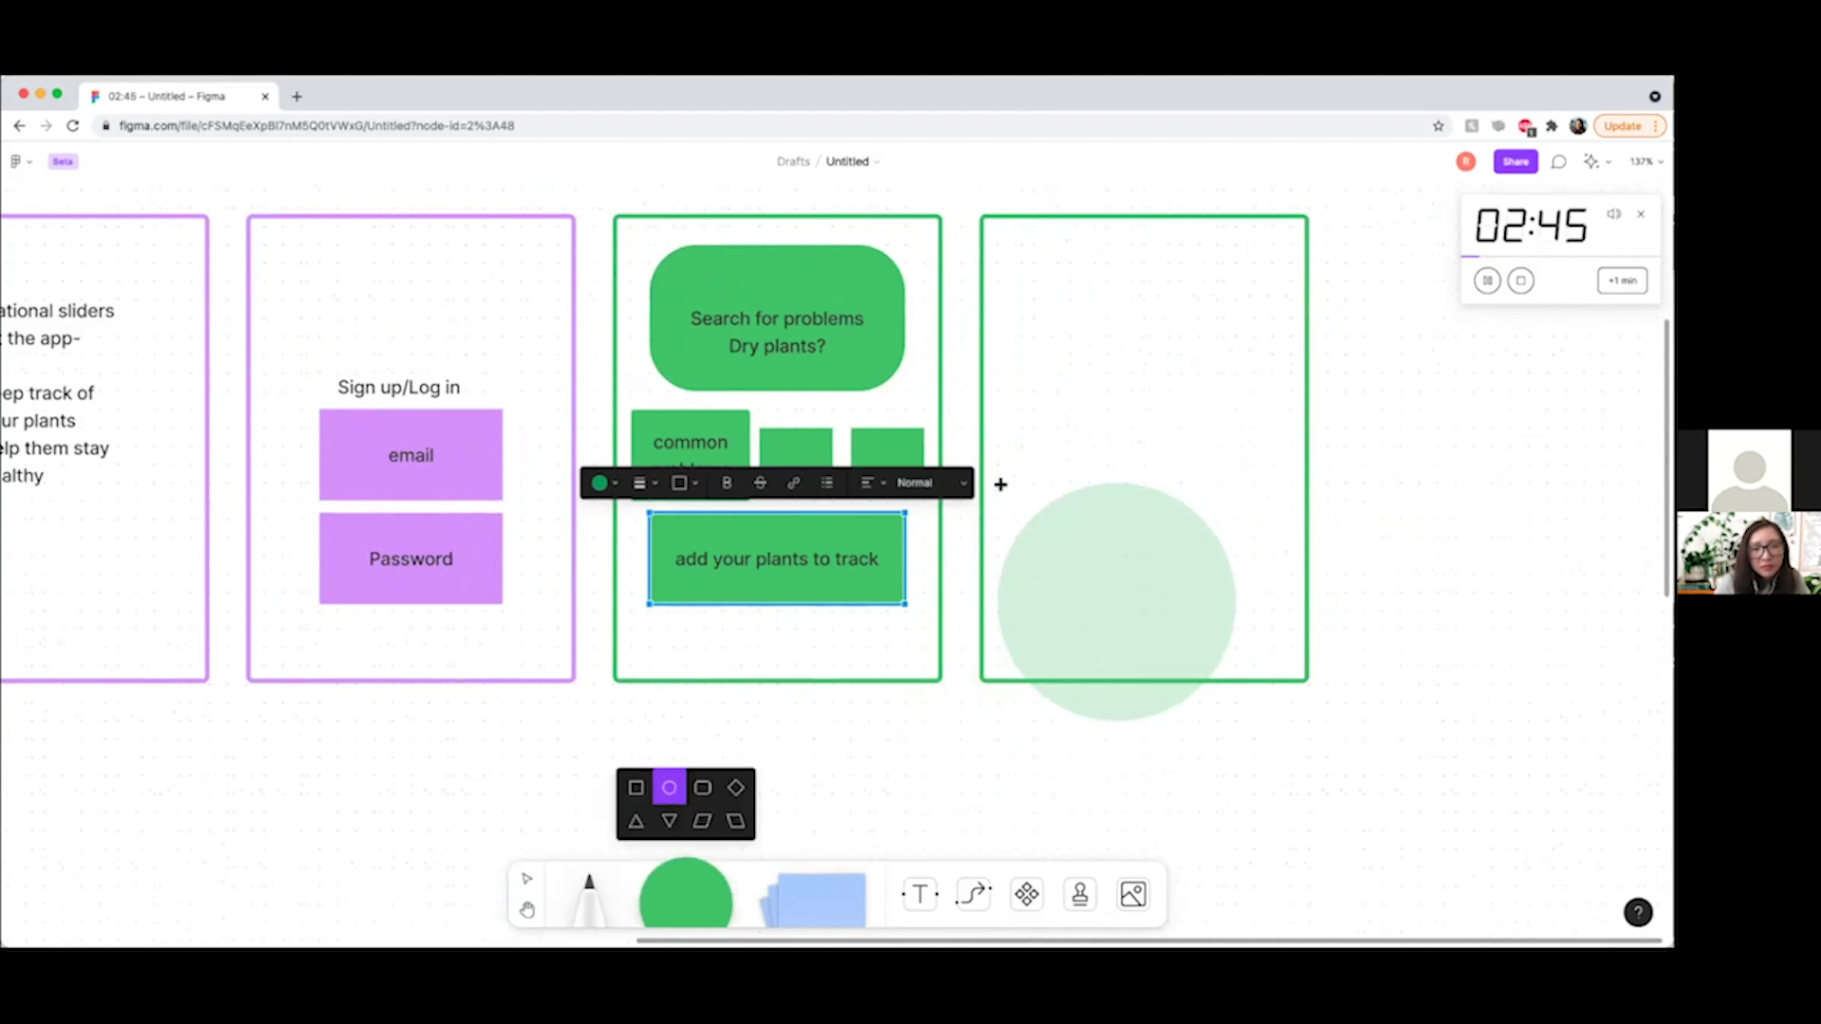
left_click_drag(991, 482, 1072, 559)
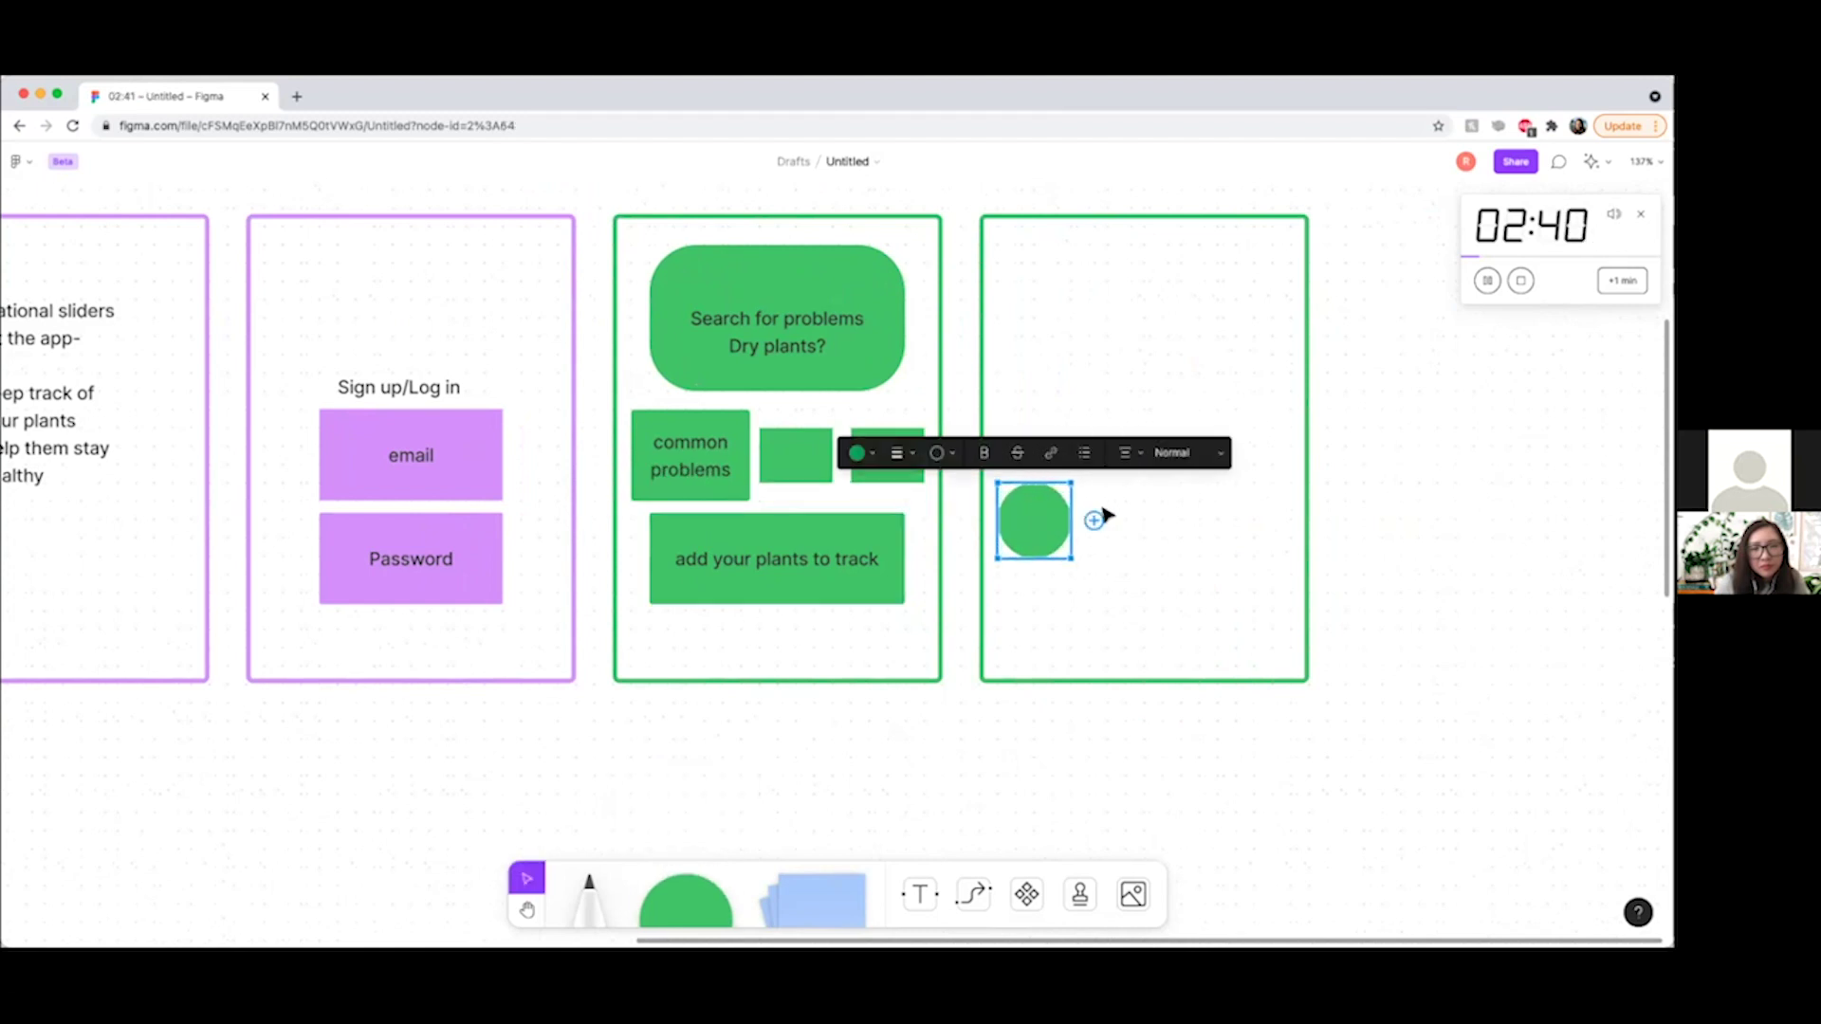
left_click(1041, 575)
left_click(1031, 547)
left_click(964, 511)
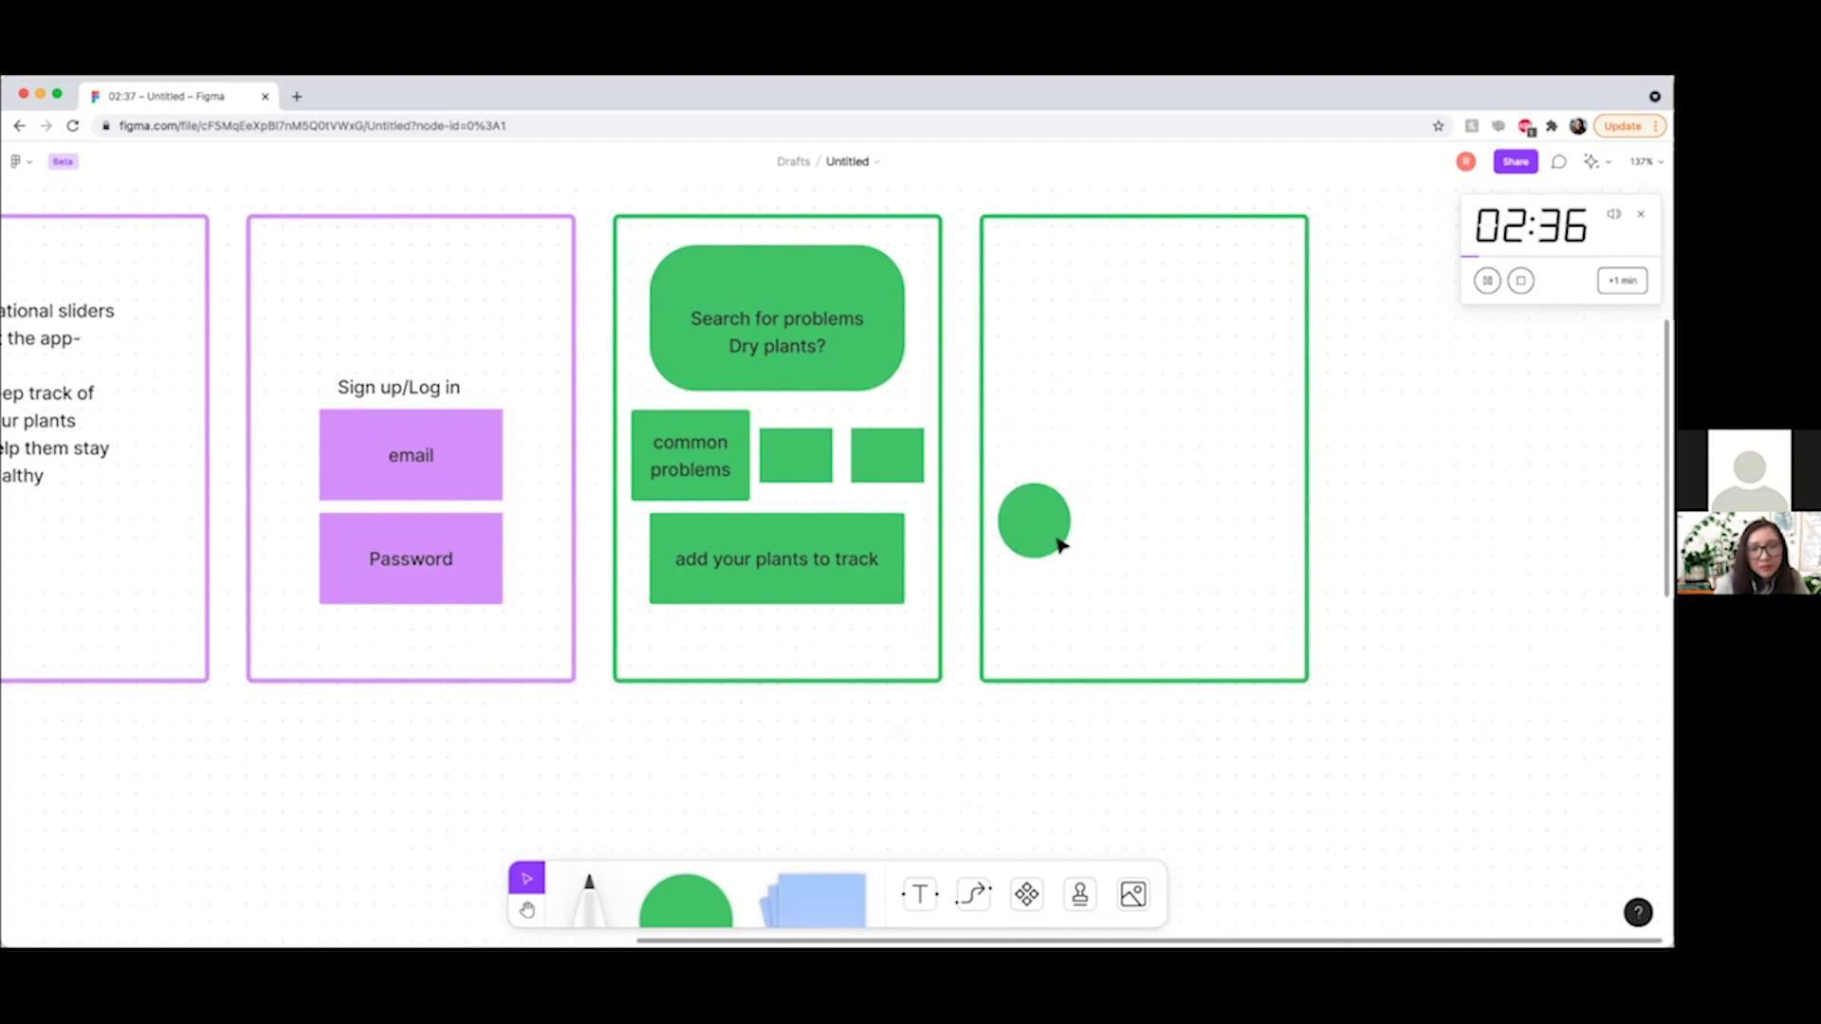
left_click(1026, 526)
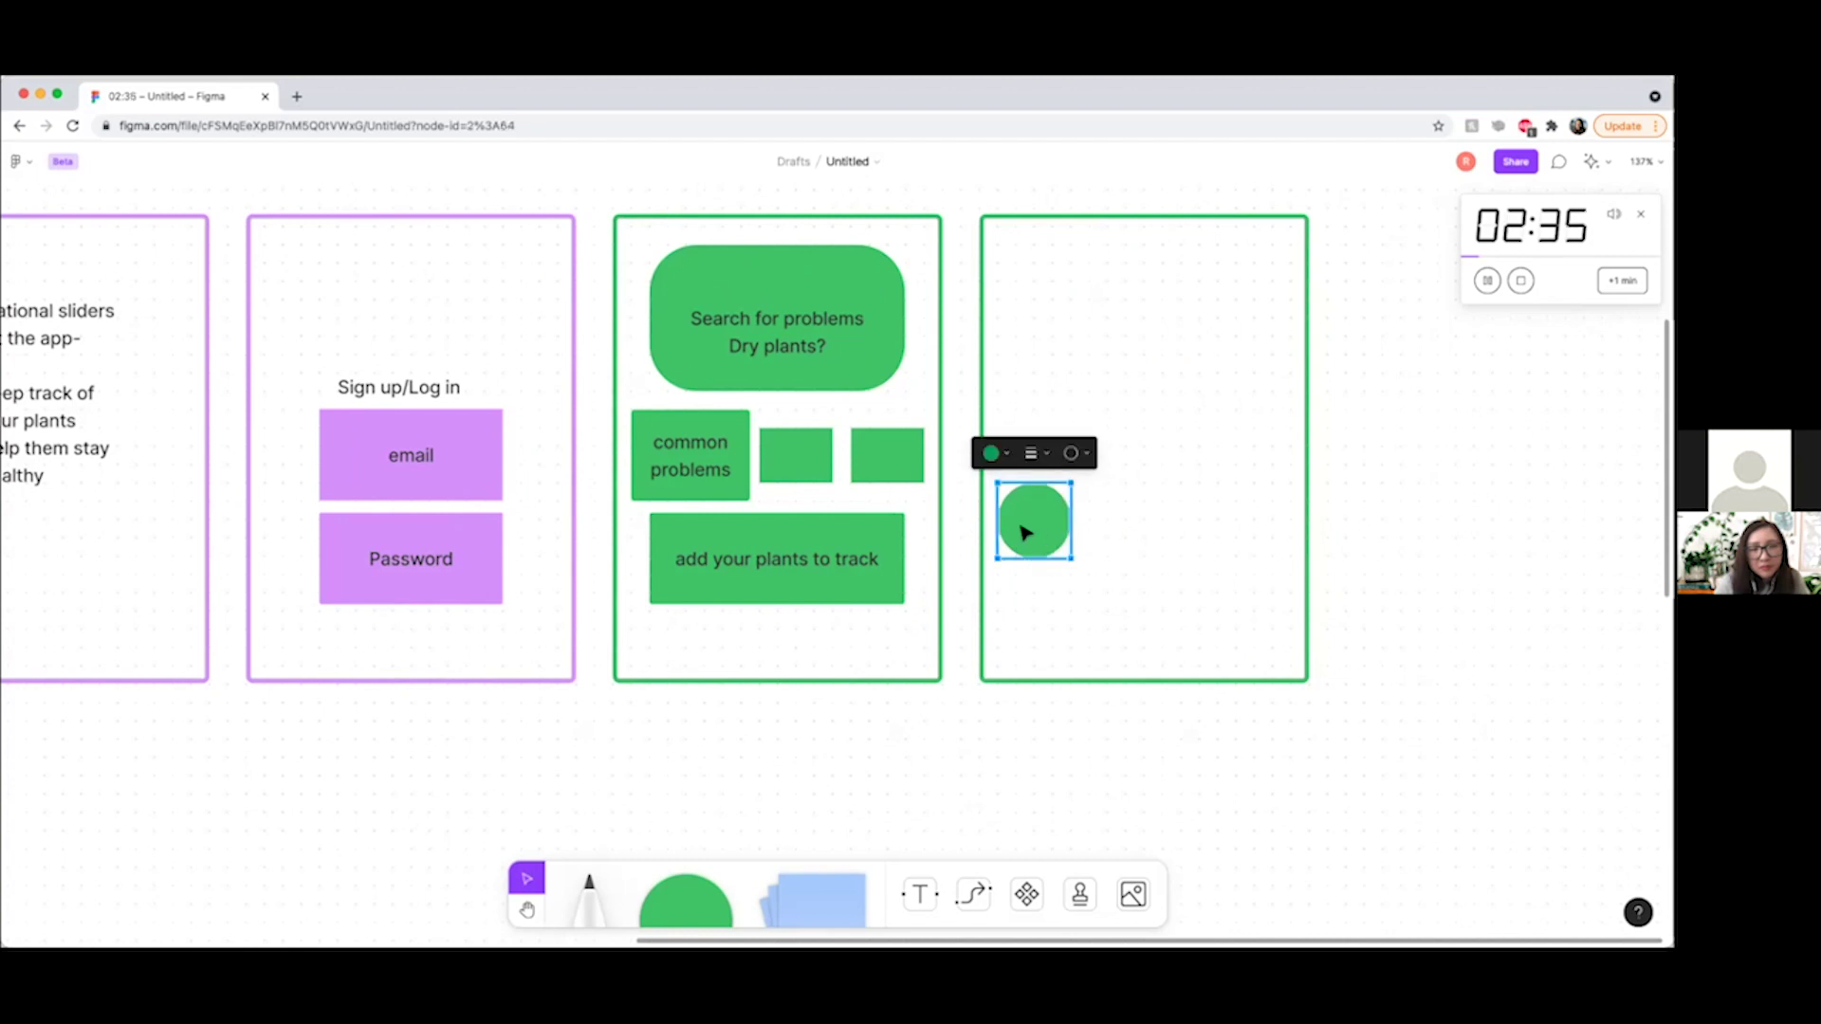
left_click_drag(1028, 529, 1175, 528)
Add a "My plants" text label above the row of circles in the fifth frame.
left_click(1043, 444)
key("t")
left_click(1017, 434)
type("My plants")
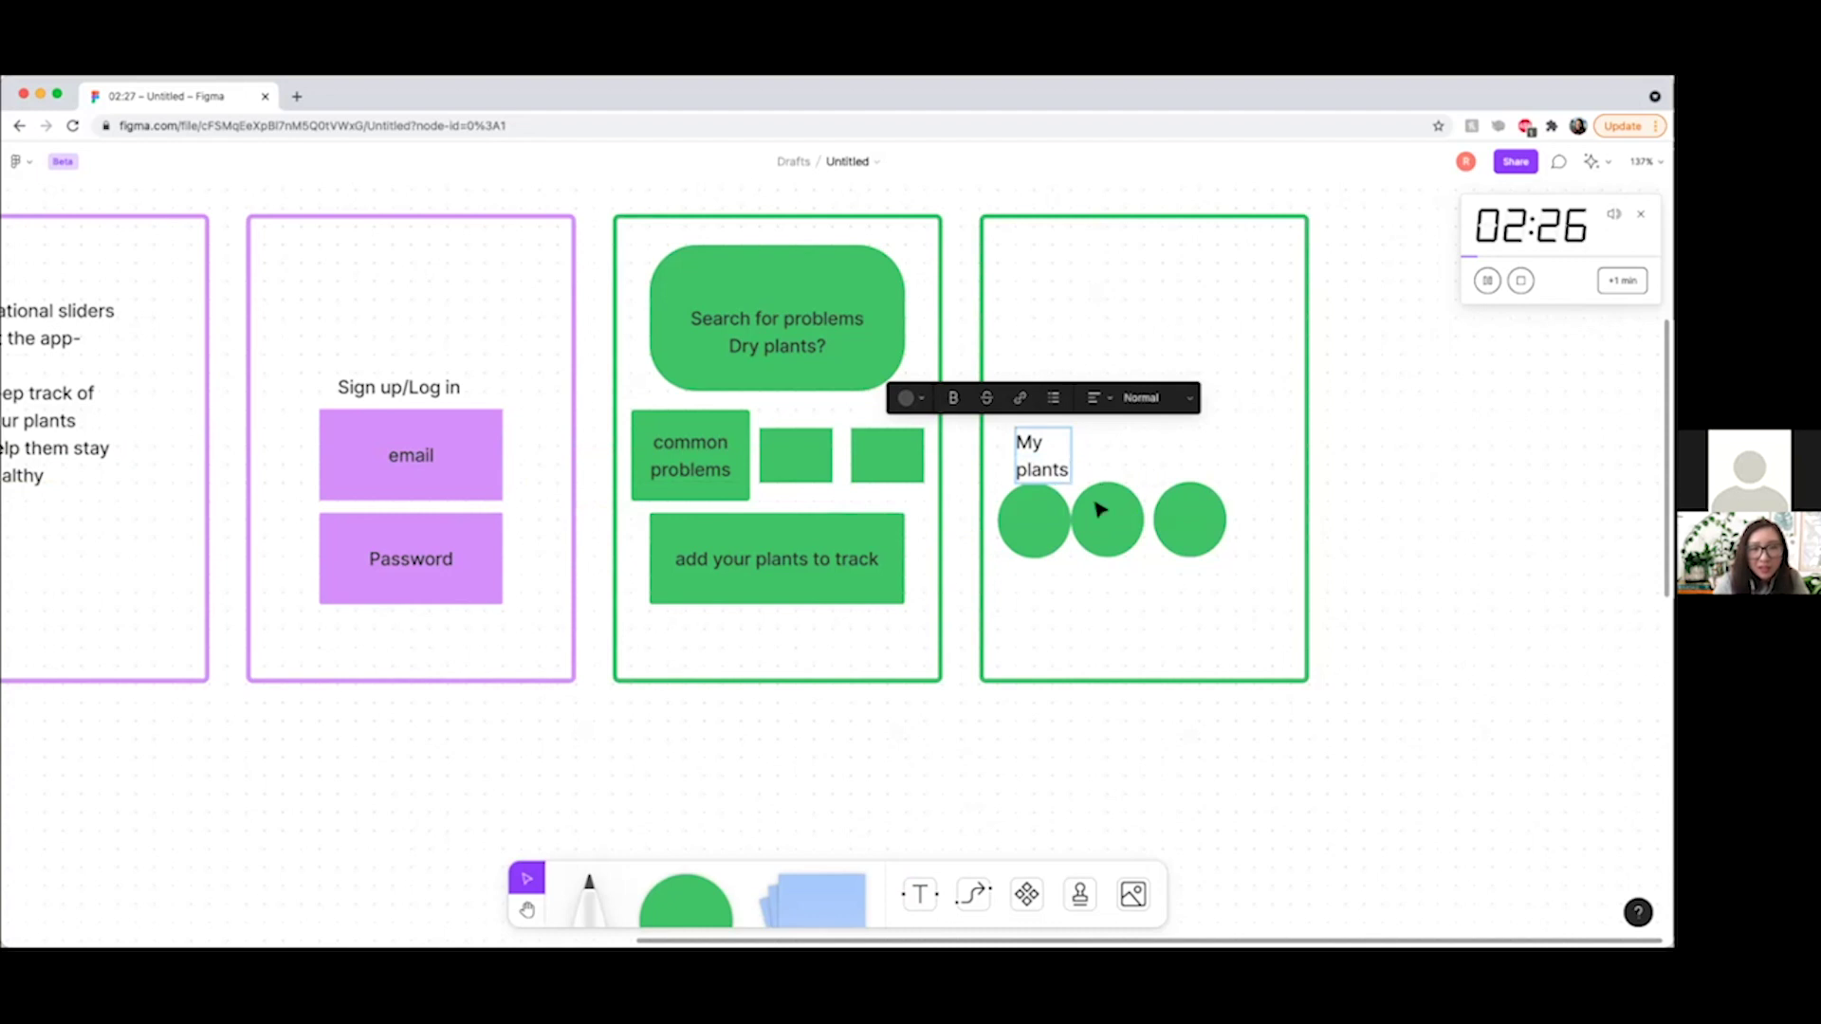
Shift the second and third circles so the row of three is evenly spaced.
double_click(1021, 509)
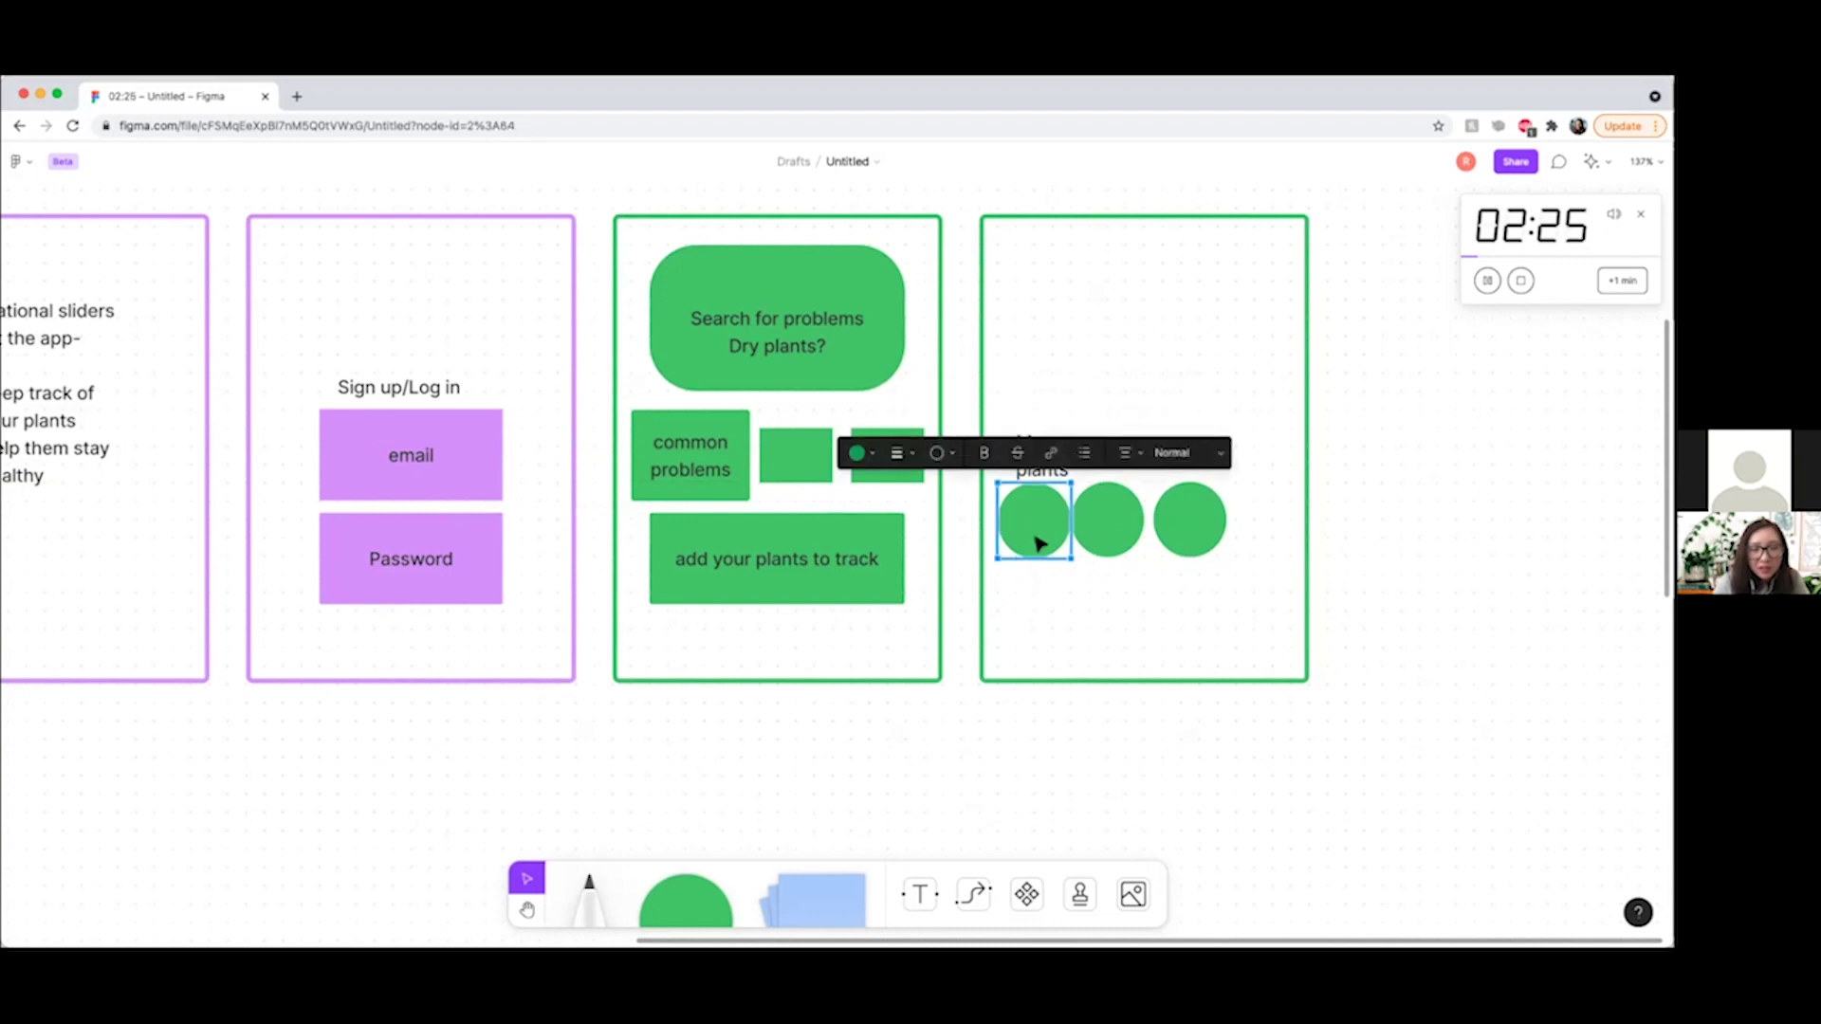
scroll(1085, 516, "right", 1)
left_click(1091, 517)
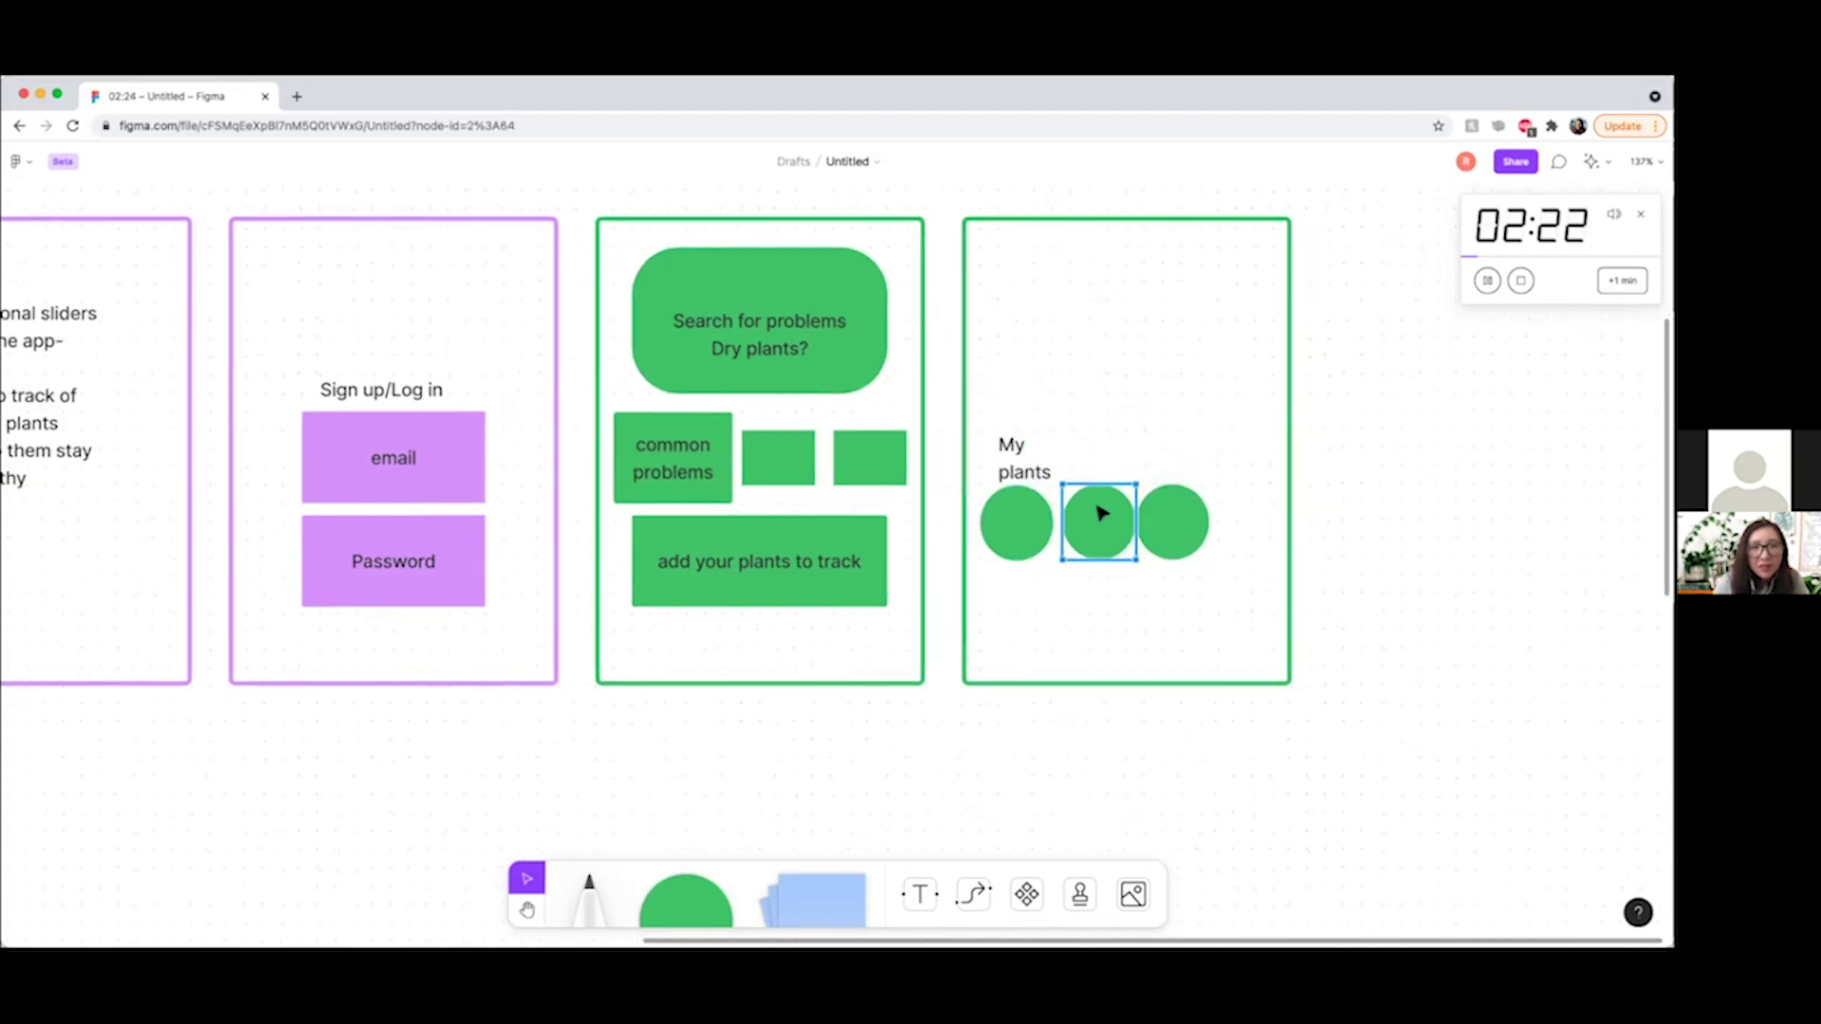
left_click_drag(1171, 513, 1181, 513)
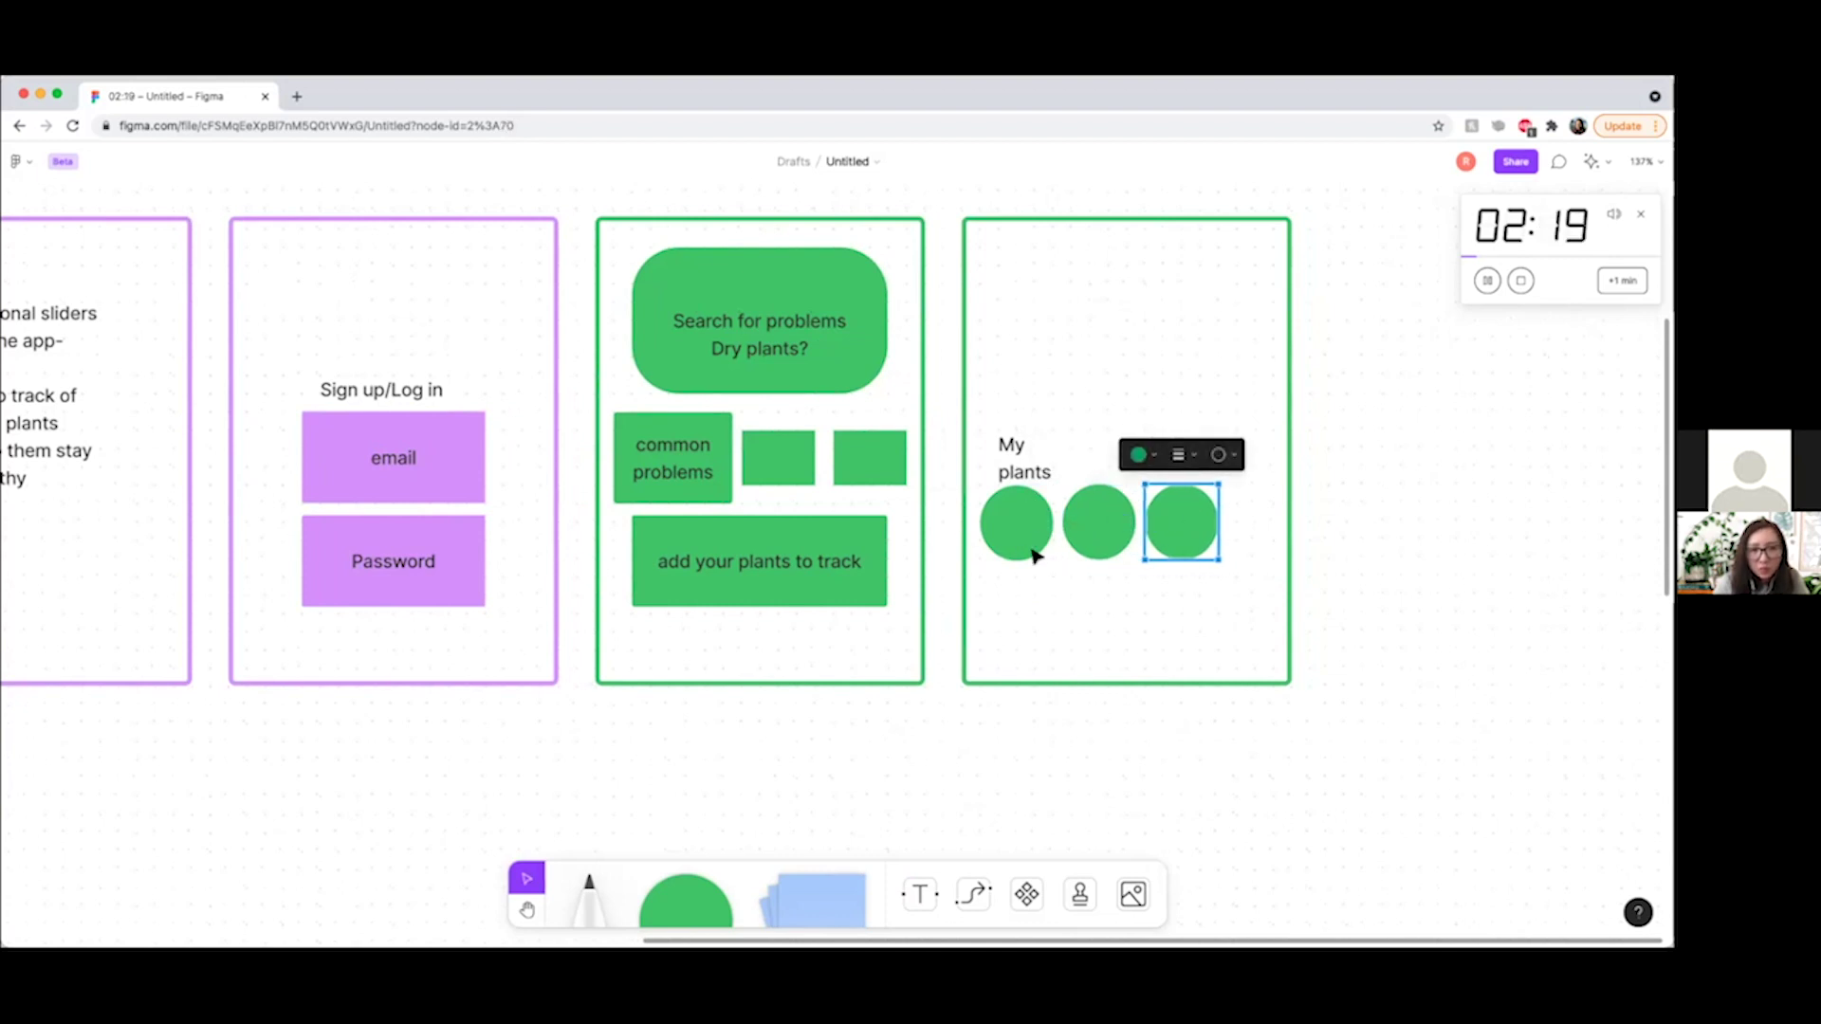
Add a "Snake plant" text label beneath the first circle in the fifth frame.
left_click(1019, 589)
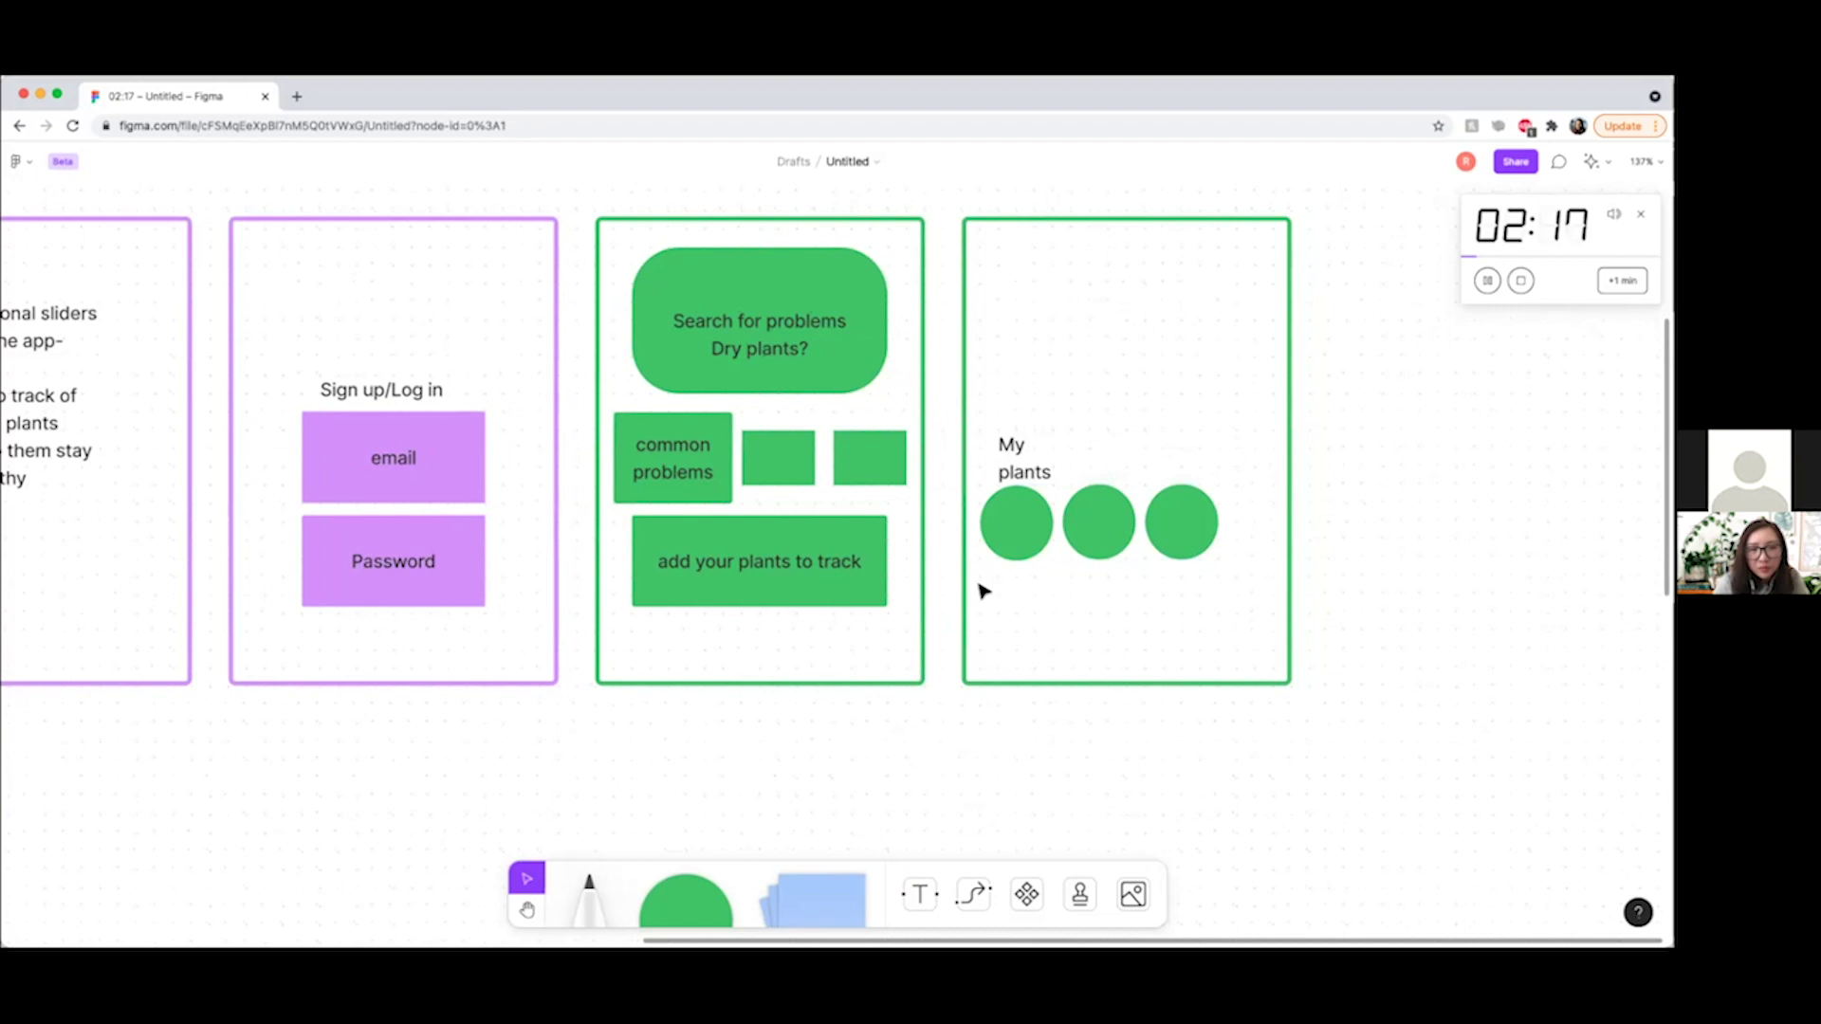
key("t")
left_click(985, 571)
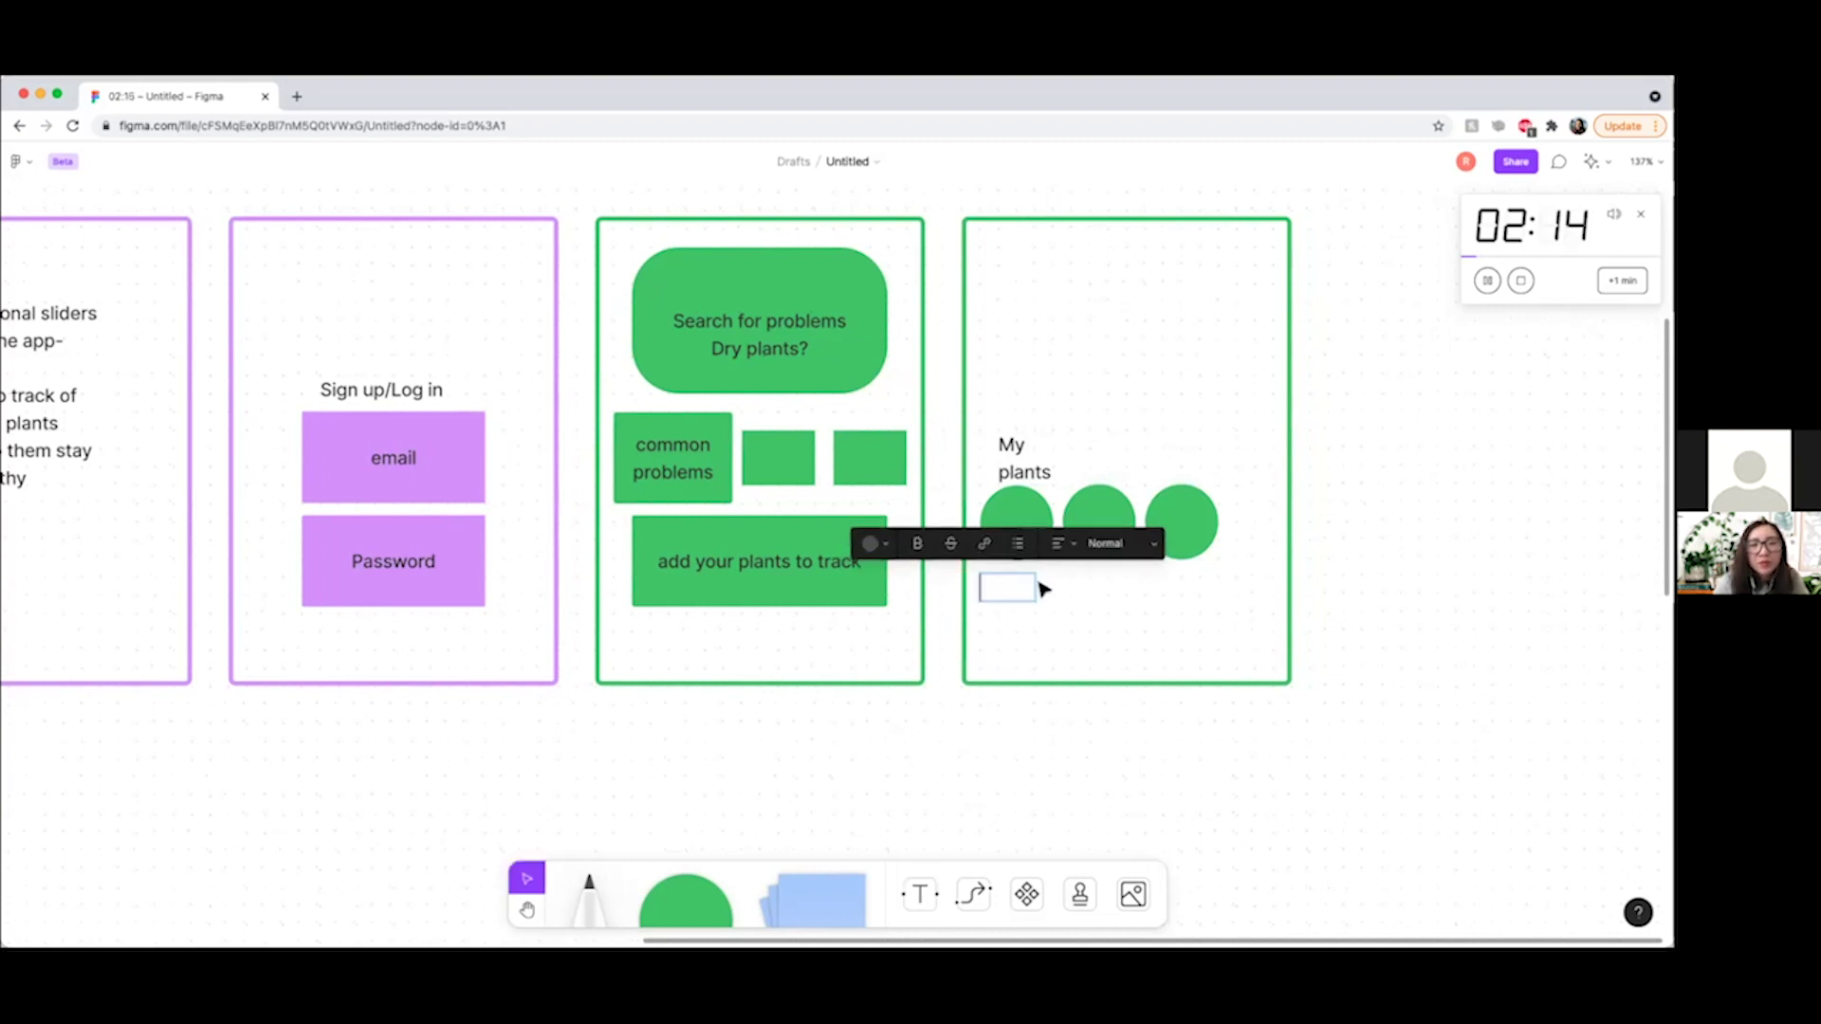
type("Nsa")
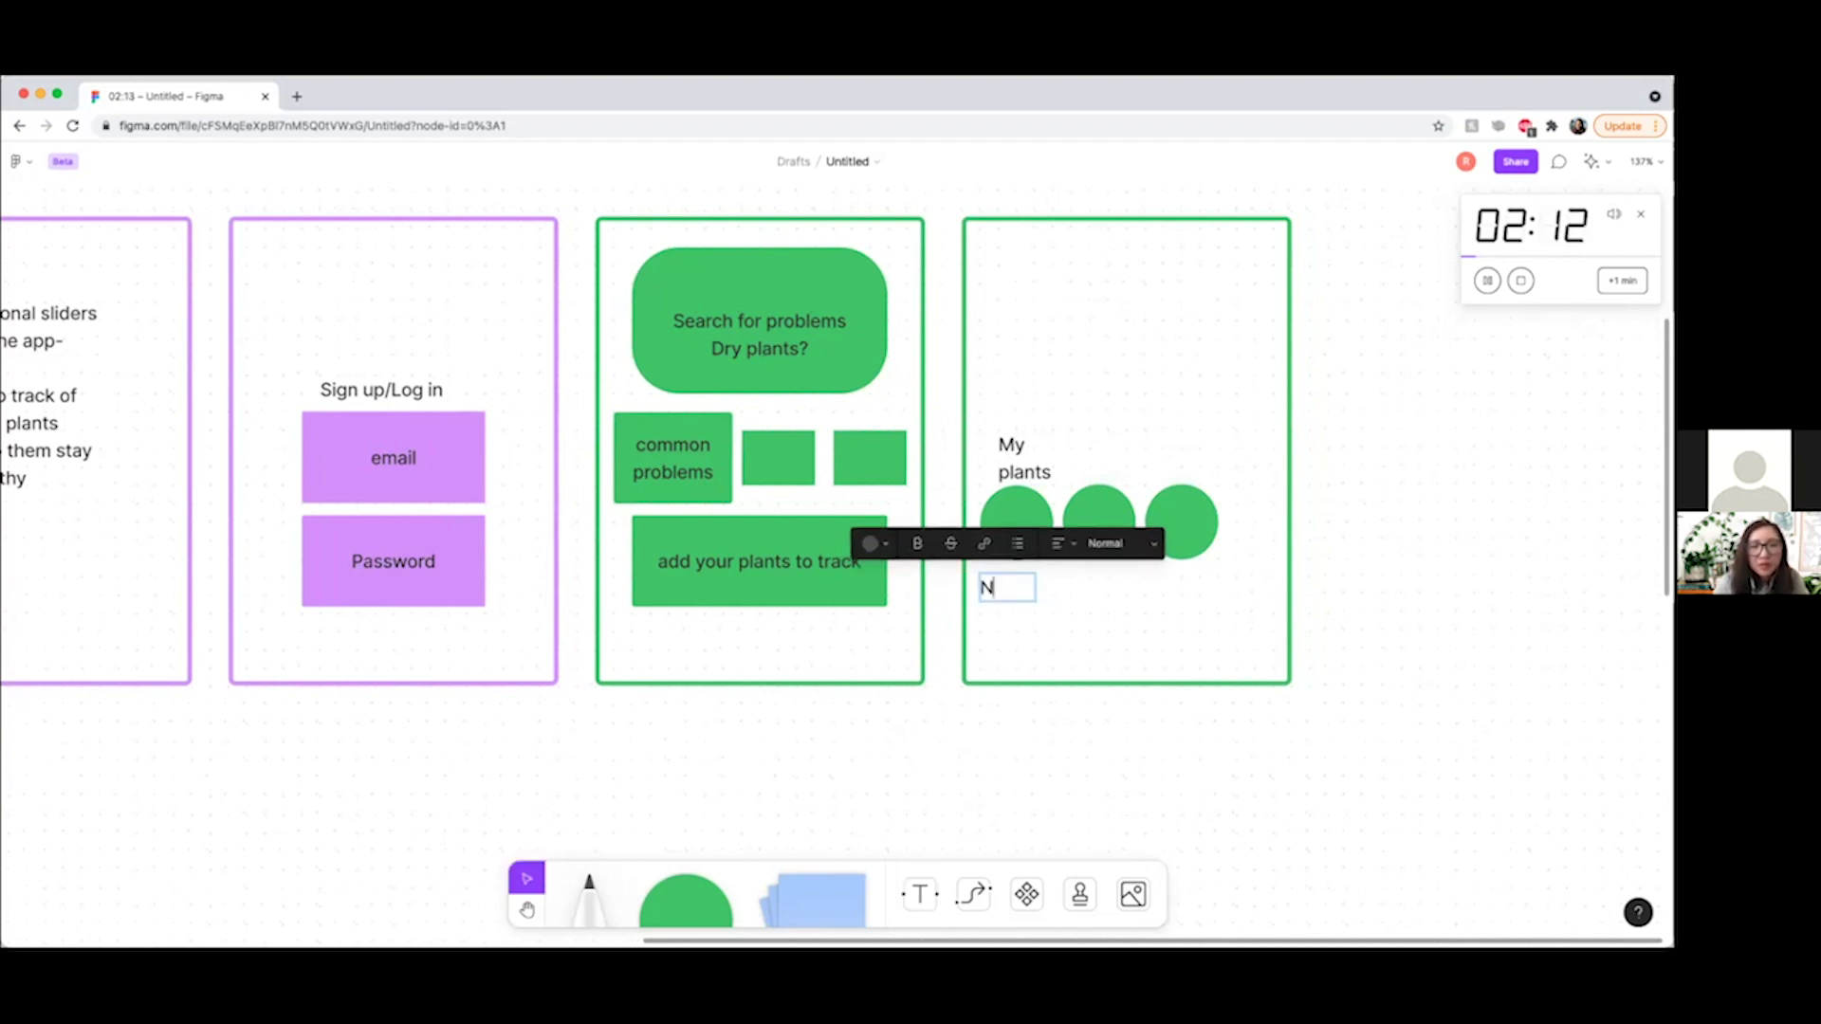
type("Snake plant")
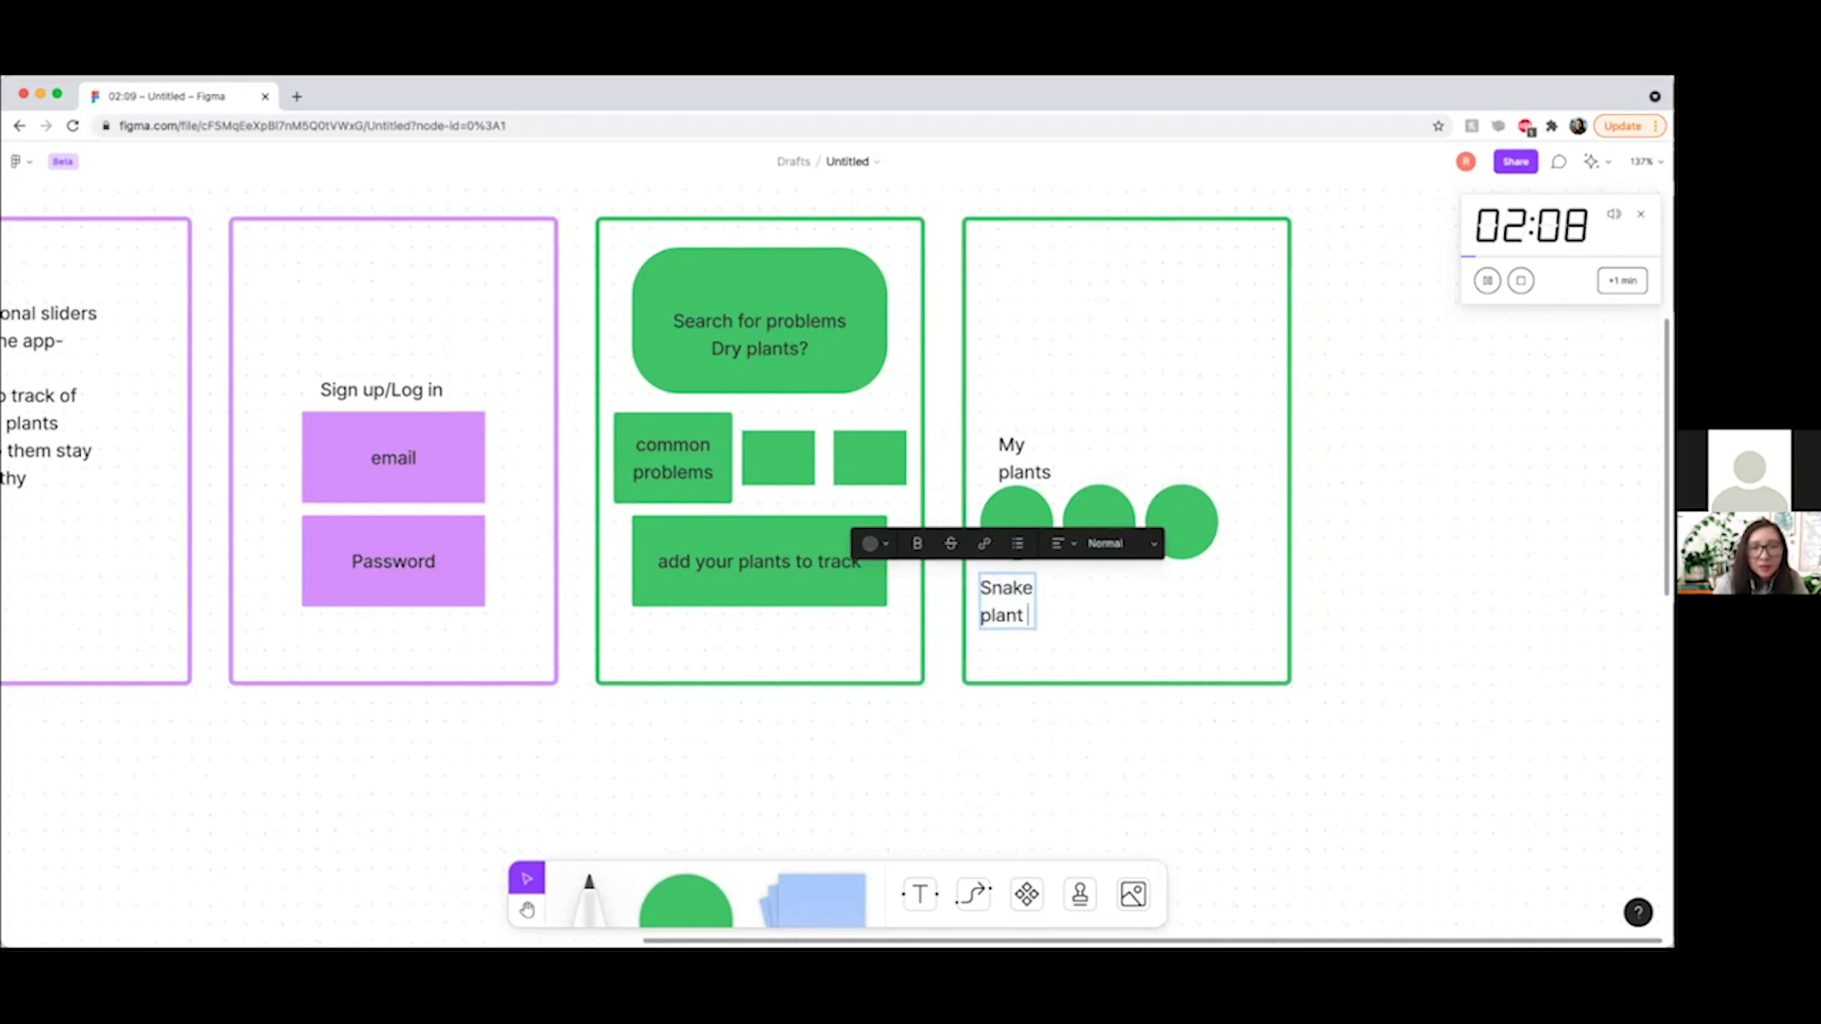
key("Escape")
mouse_move(1035, 590)
left_mouse_down()
mouse_move(1081, 590)
mouse_move(1017, 596)
left_mouse_up()
left_click(1129, 609)
Widen the "Snake plant" text box slightly and align it with the first circle's left edge.
left_click(1003, 524)
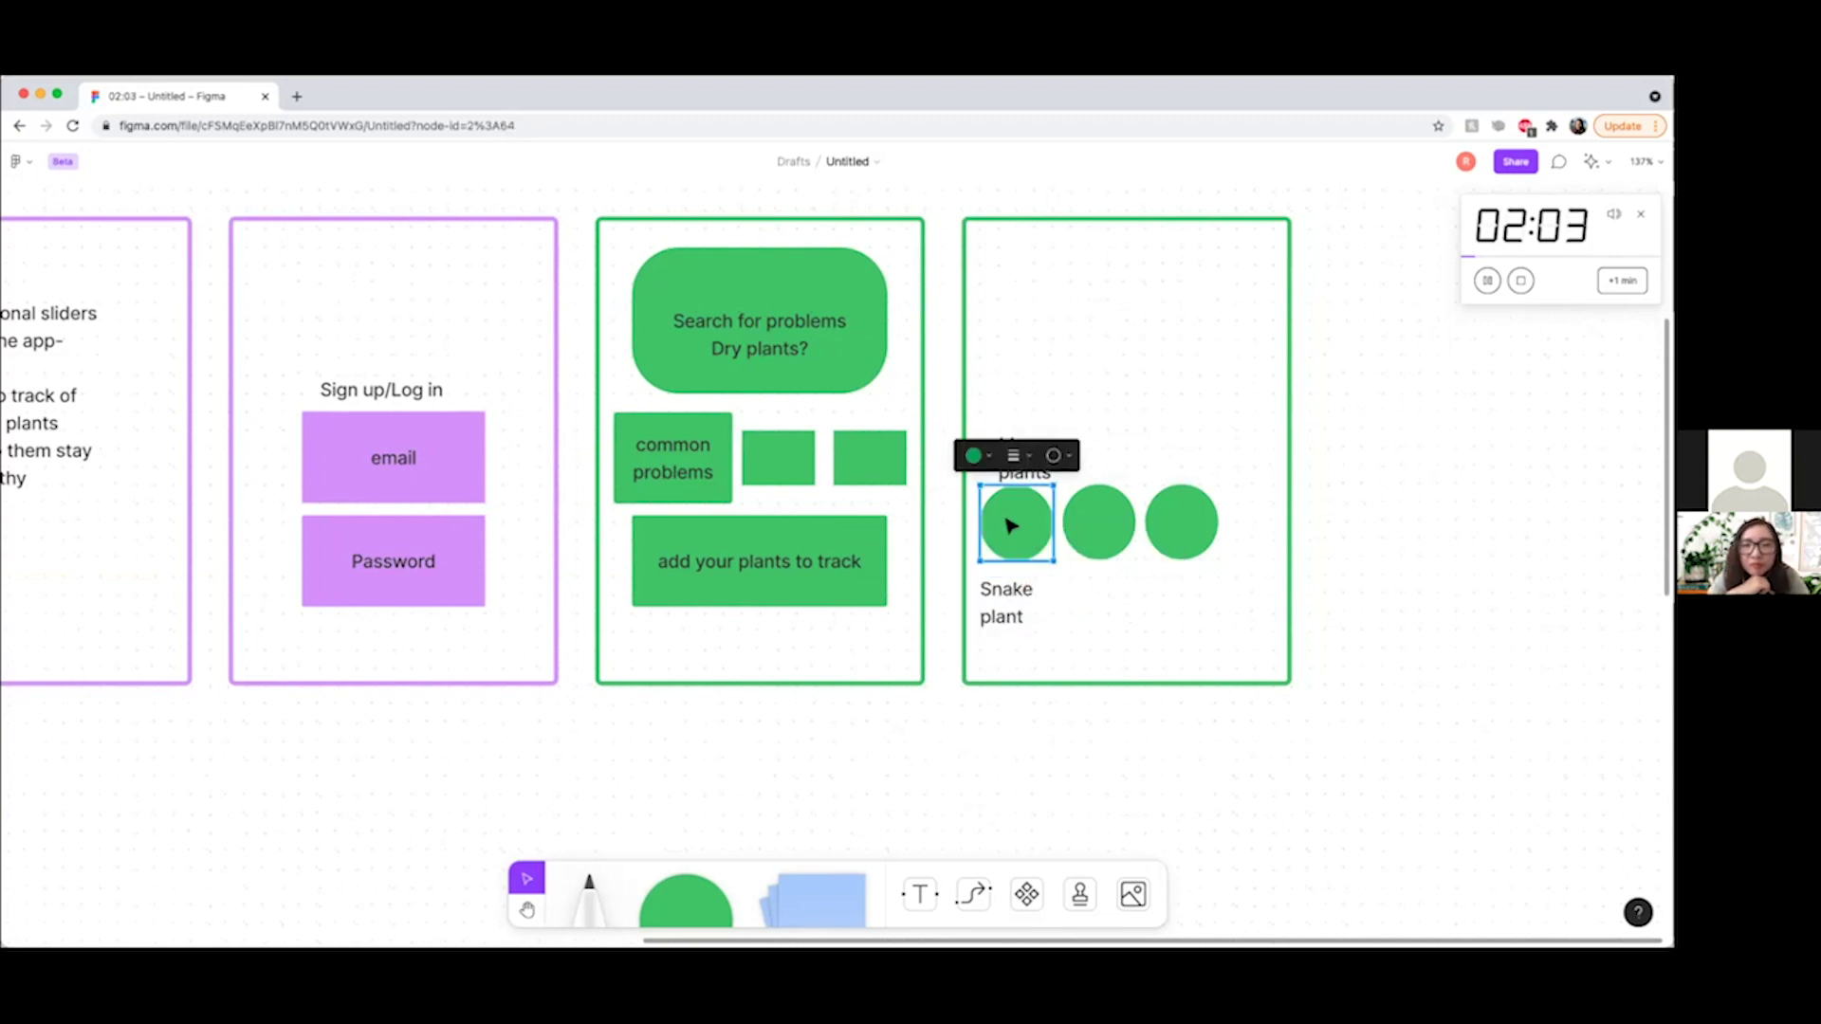
left_click(1005, 605)
left_click_drag(1005, 605, 1017, 607)
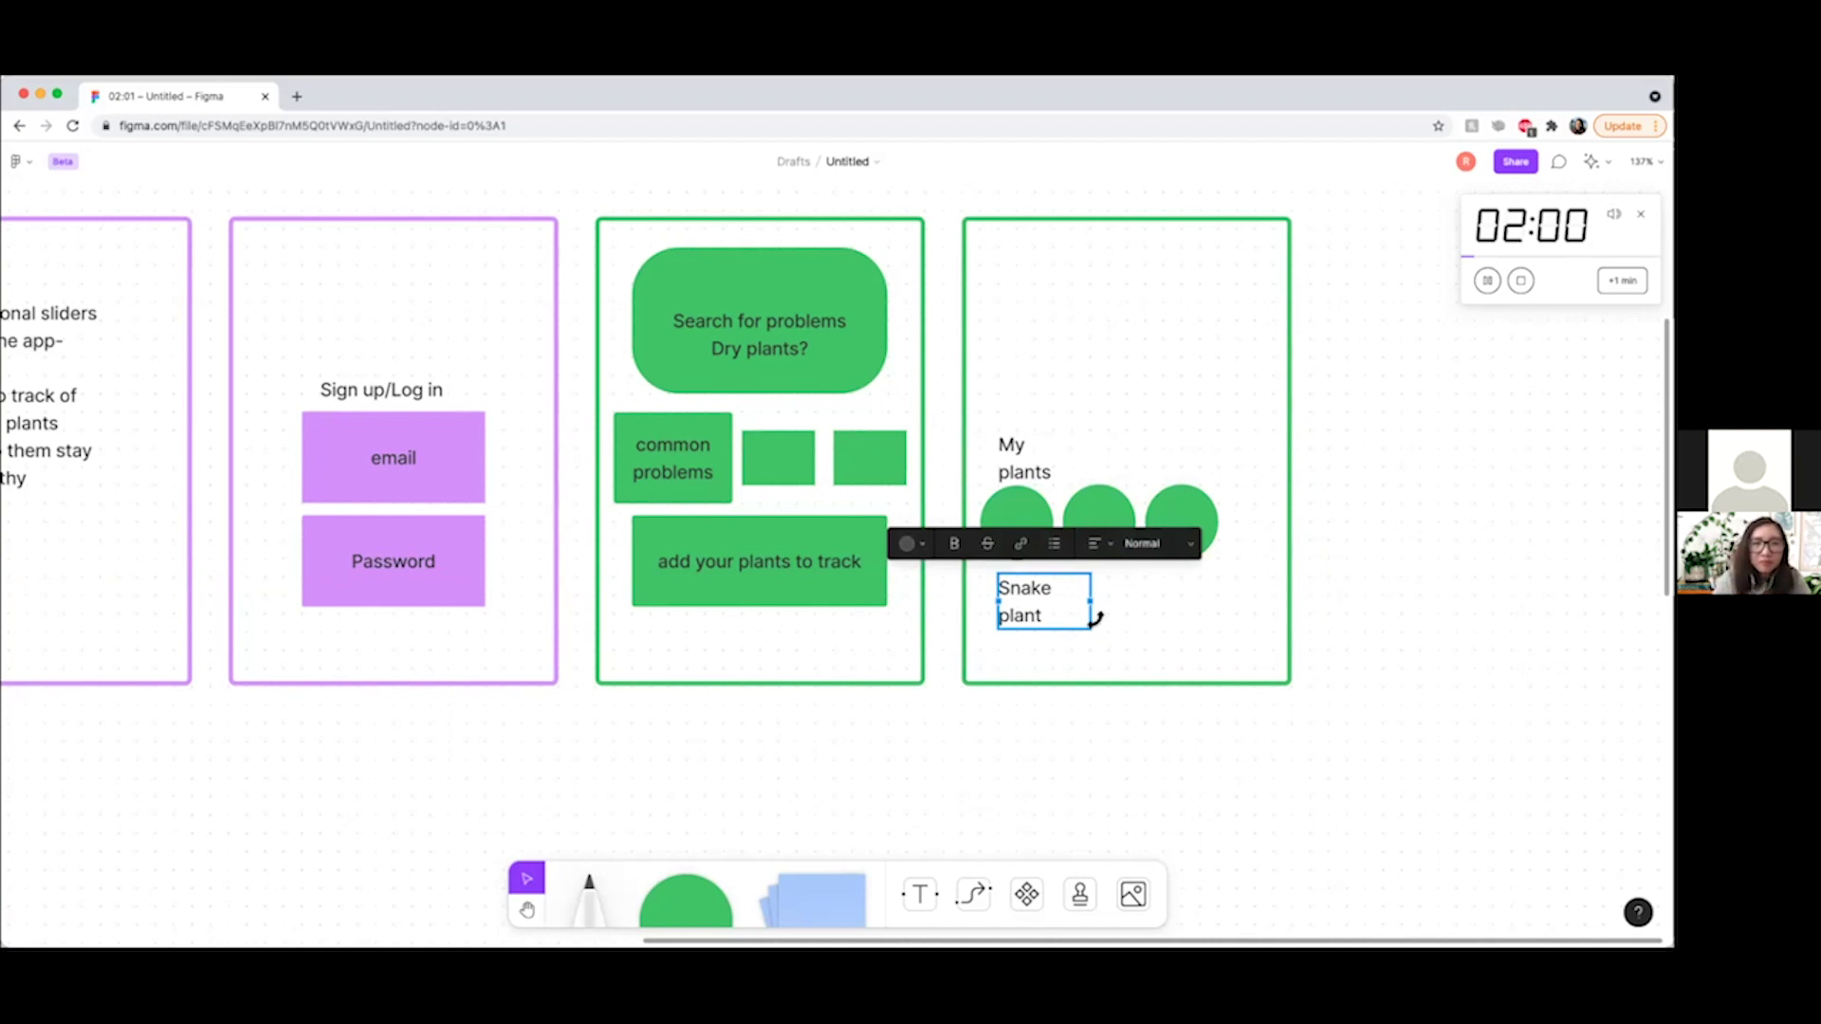
scroll(1092, 618, "right", 2)
scroll(1095, 617, "right", 1)
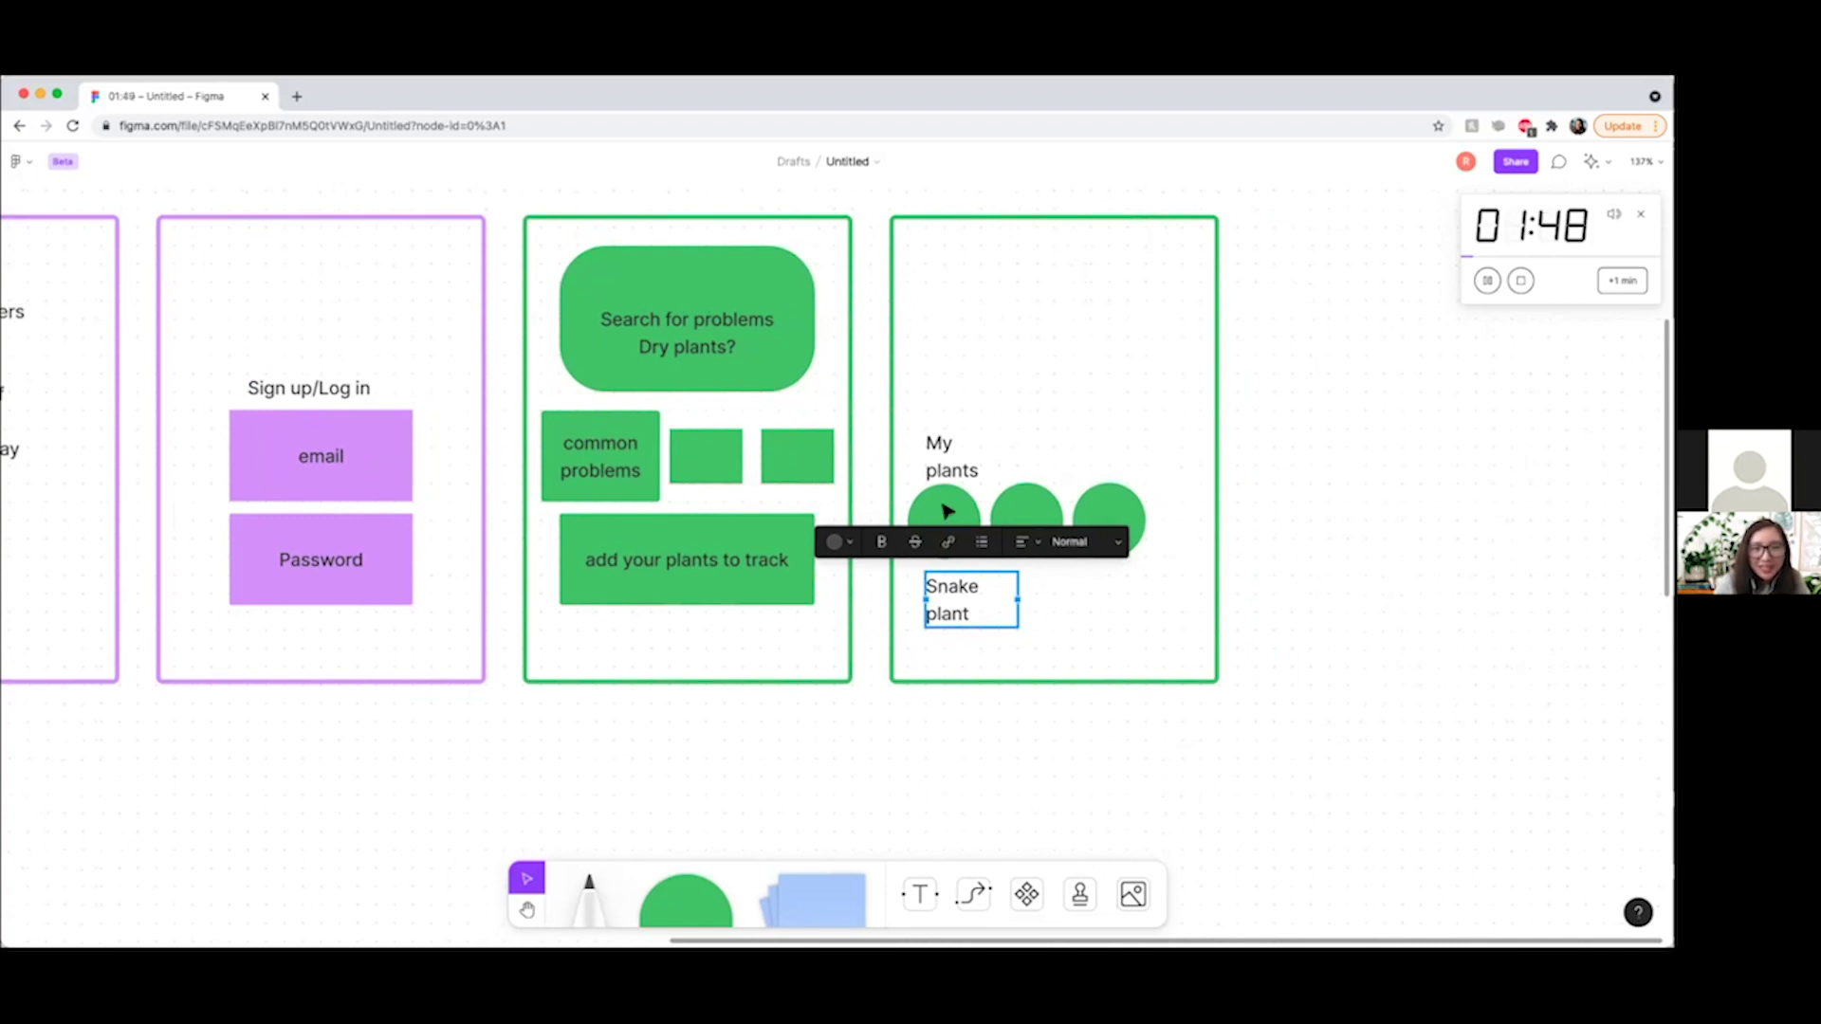
left_click_drag(951, 581, 939, 582)
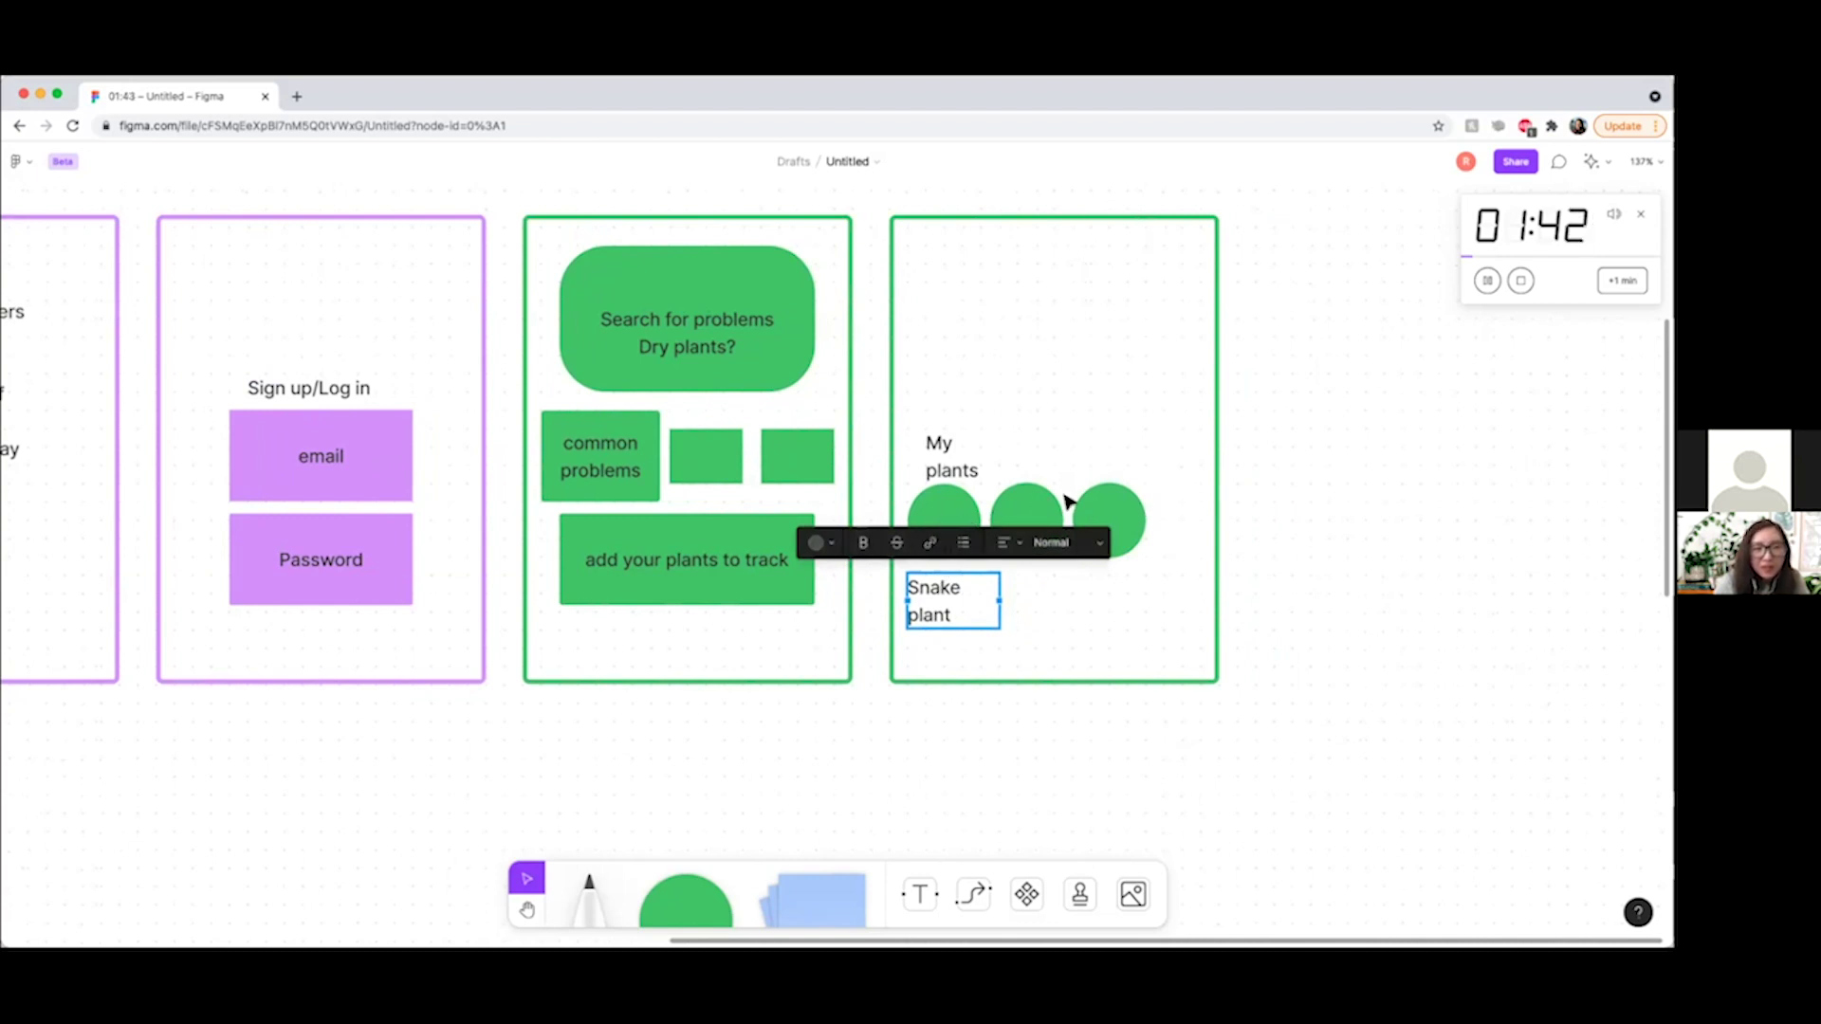
scroll(1065, 503, "right", 1)
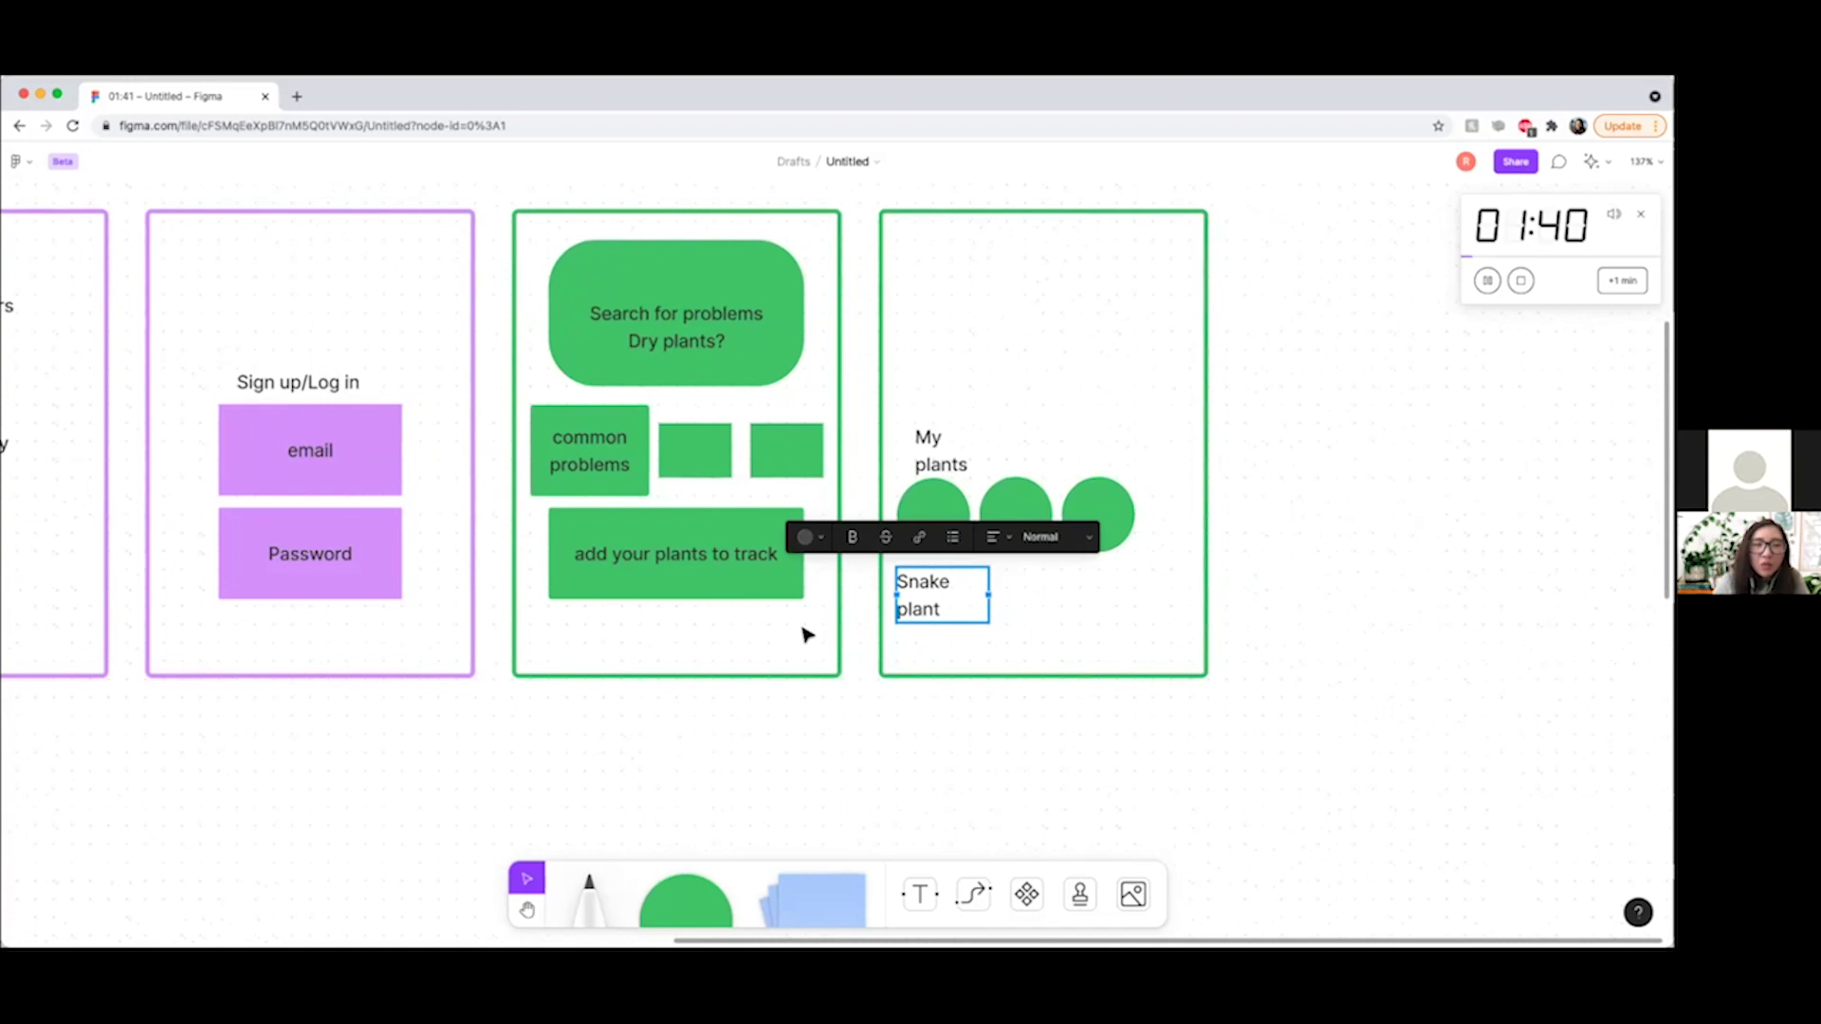
Duplicate the green outline of the fifth frame and place the empty copy beside it as a sixth frame.
scroll(800, 629, "down", 3)
left_click(913, 531)
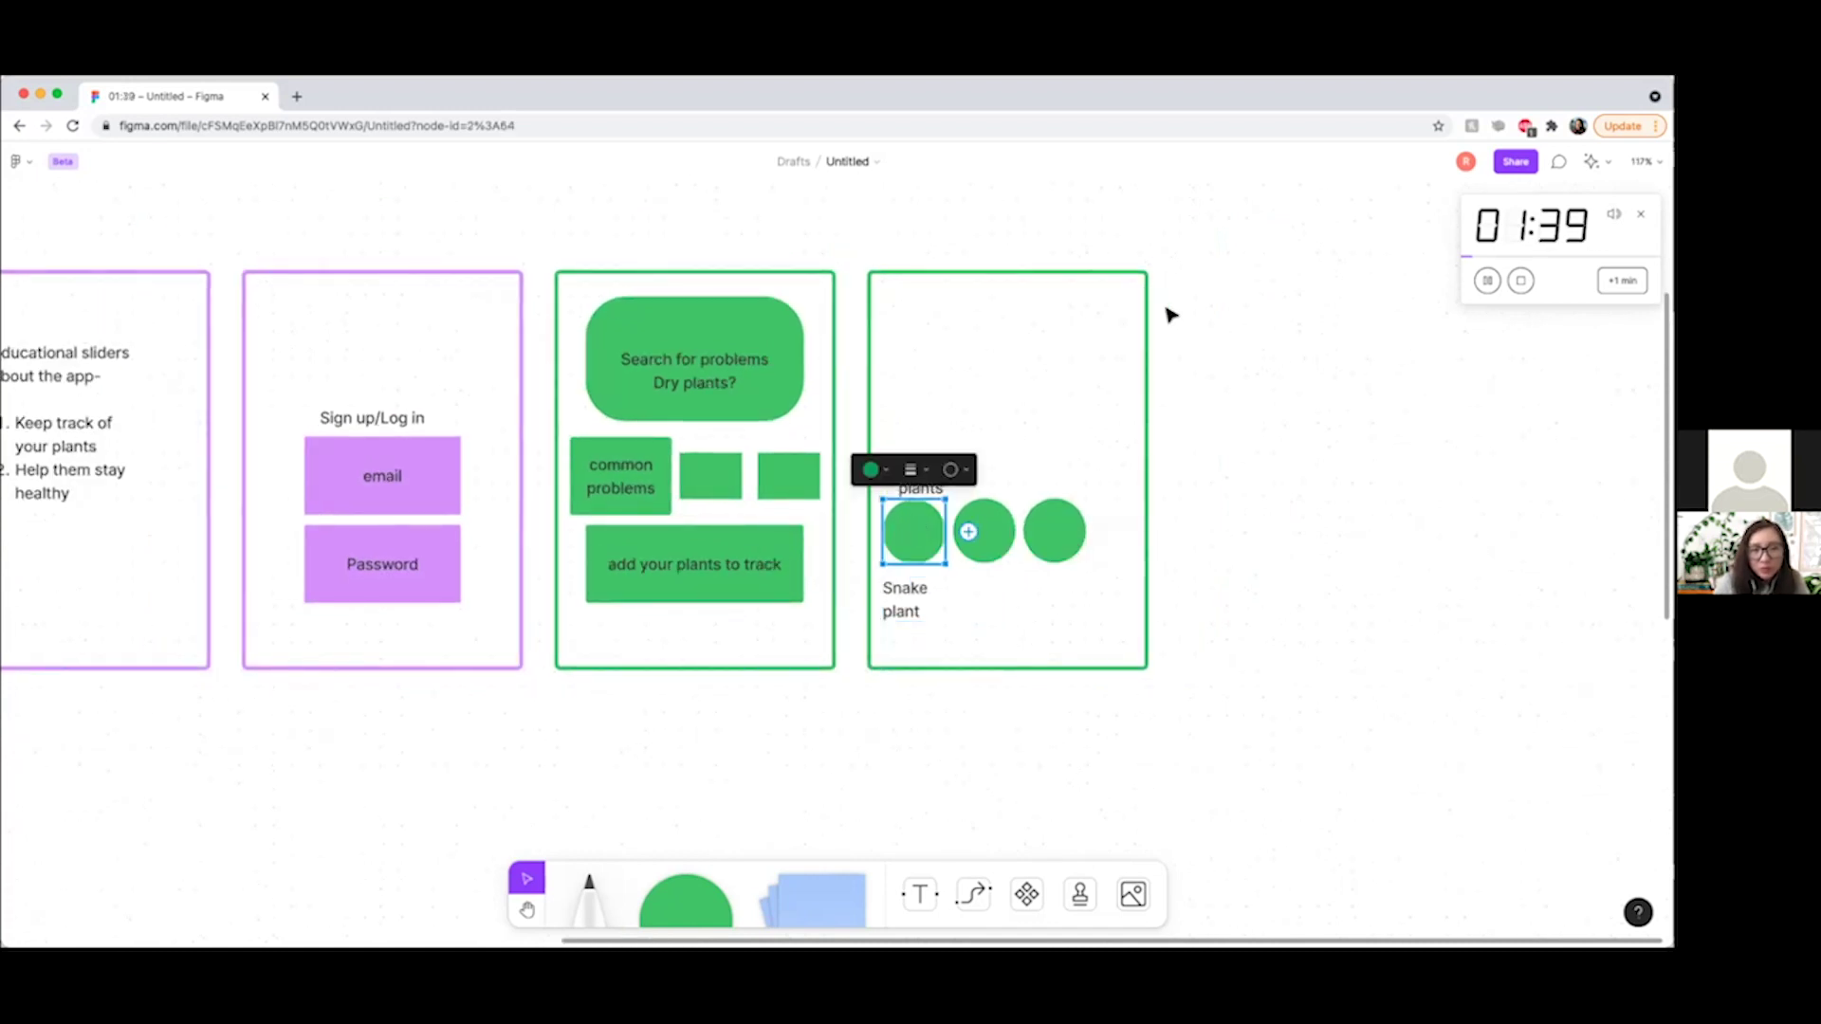
scroll(1166, 313, "right", 5)
scroll(431, 578, "down", 1)
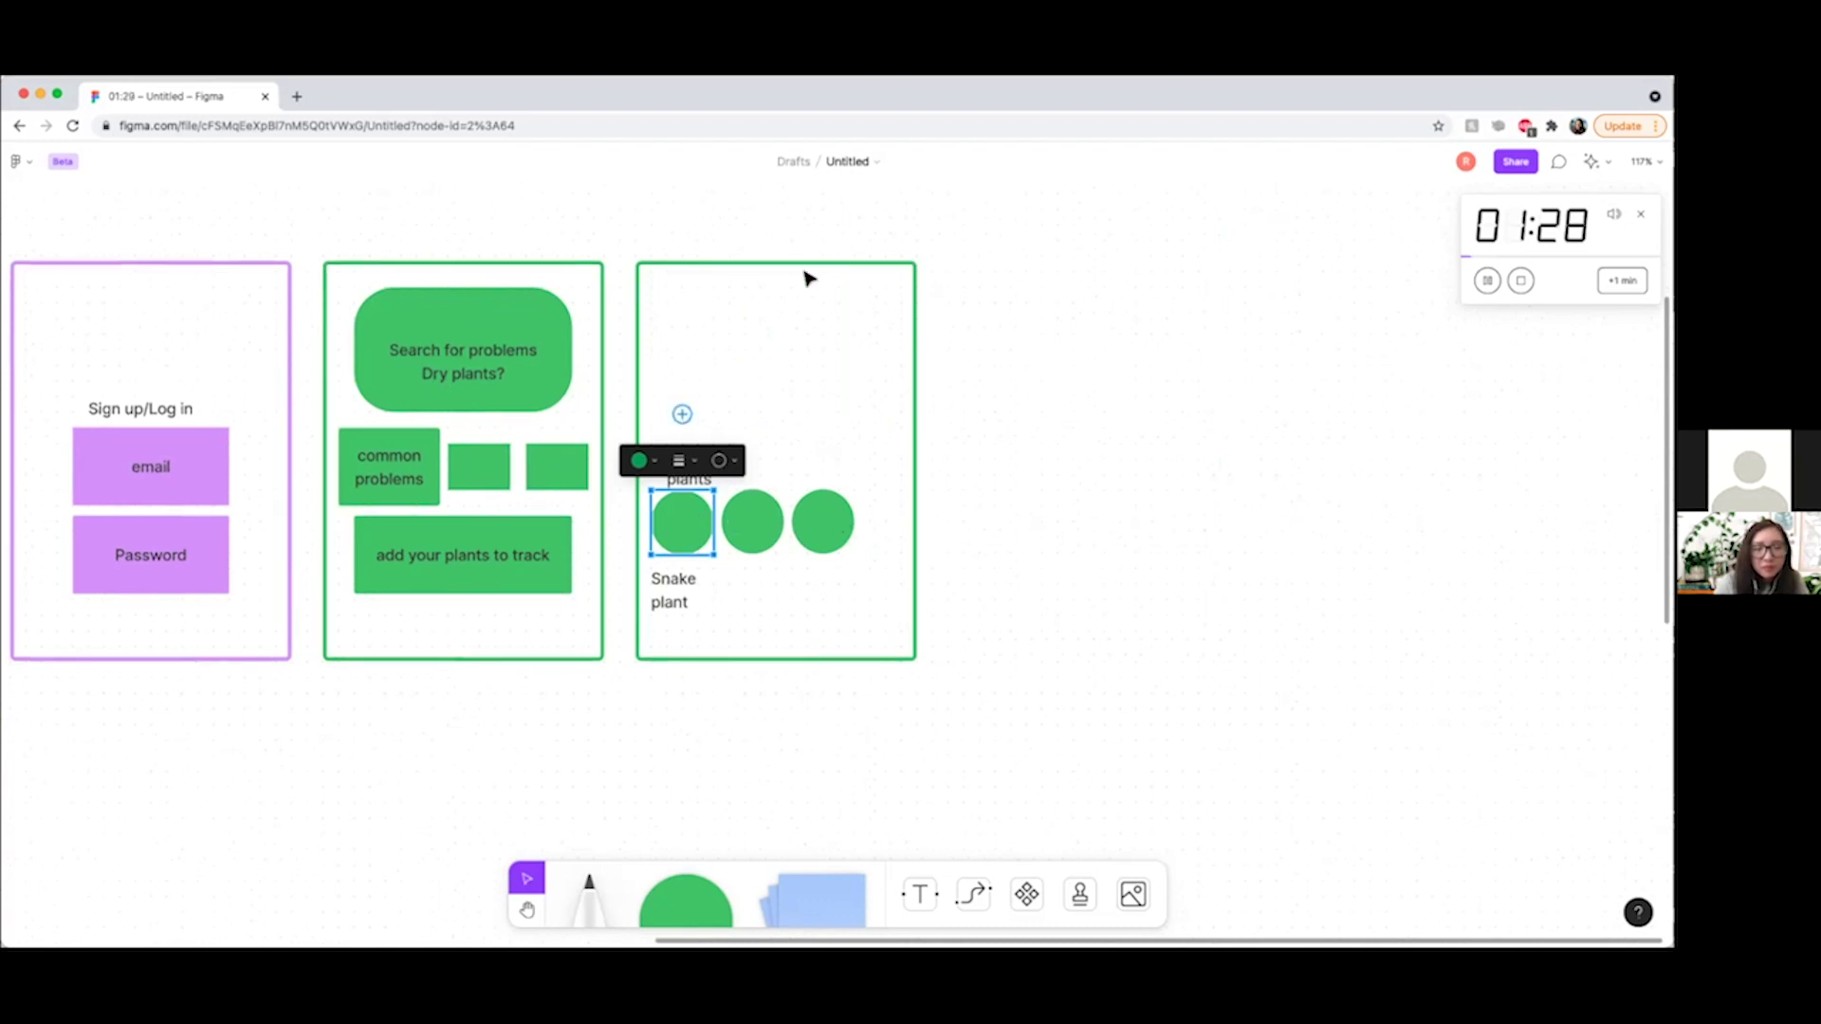
left_click(792, 325)
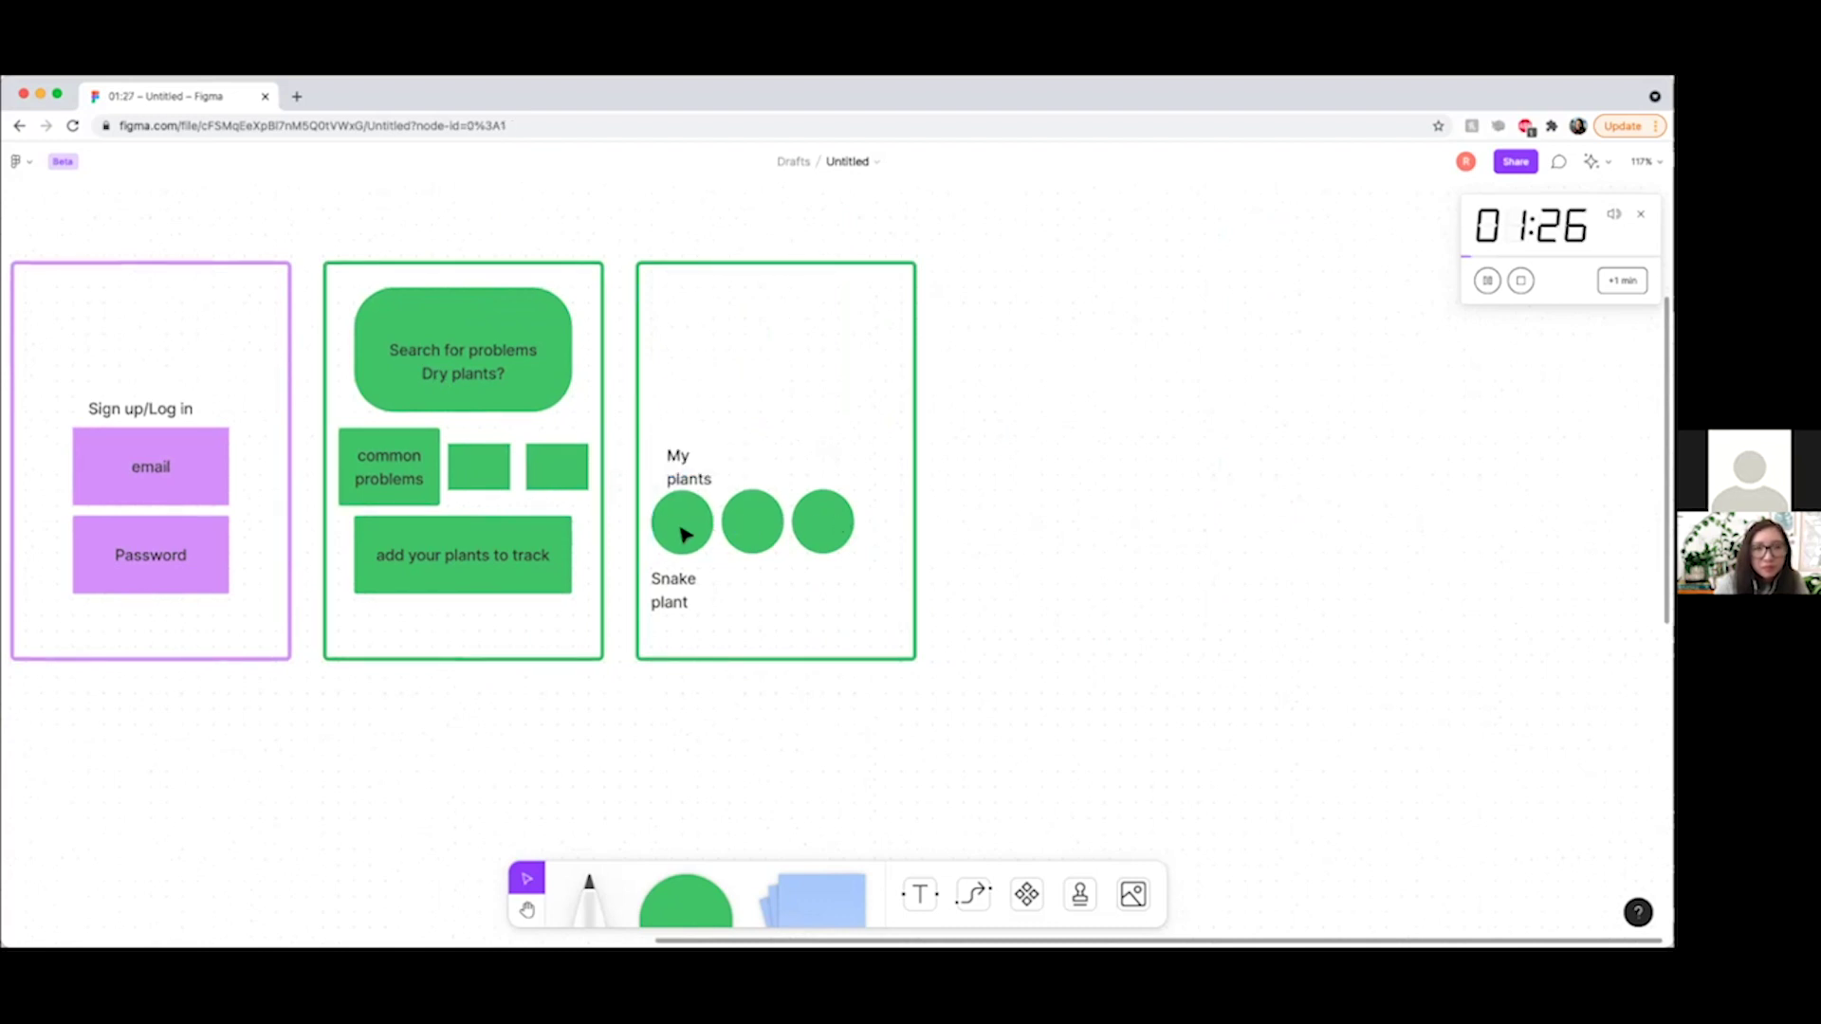
left_click_drag(831, 344, 1043, 342)
left_click(833, 350)
left_click_drag(821, 304, 1116, 308)
left_click(898, 379)
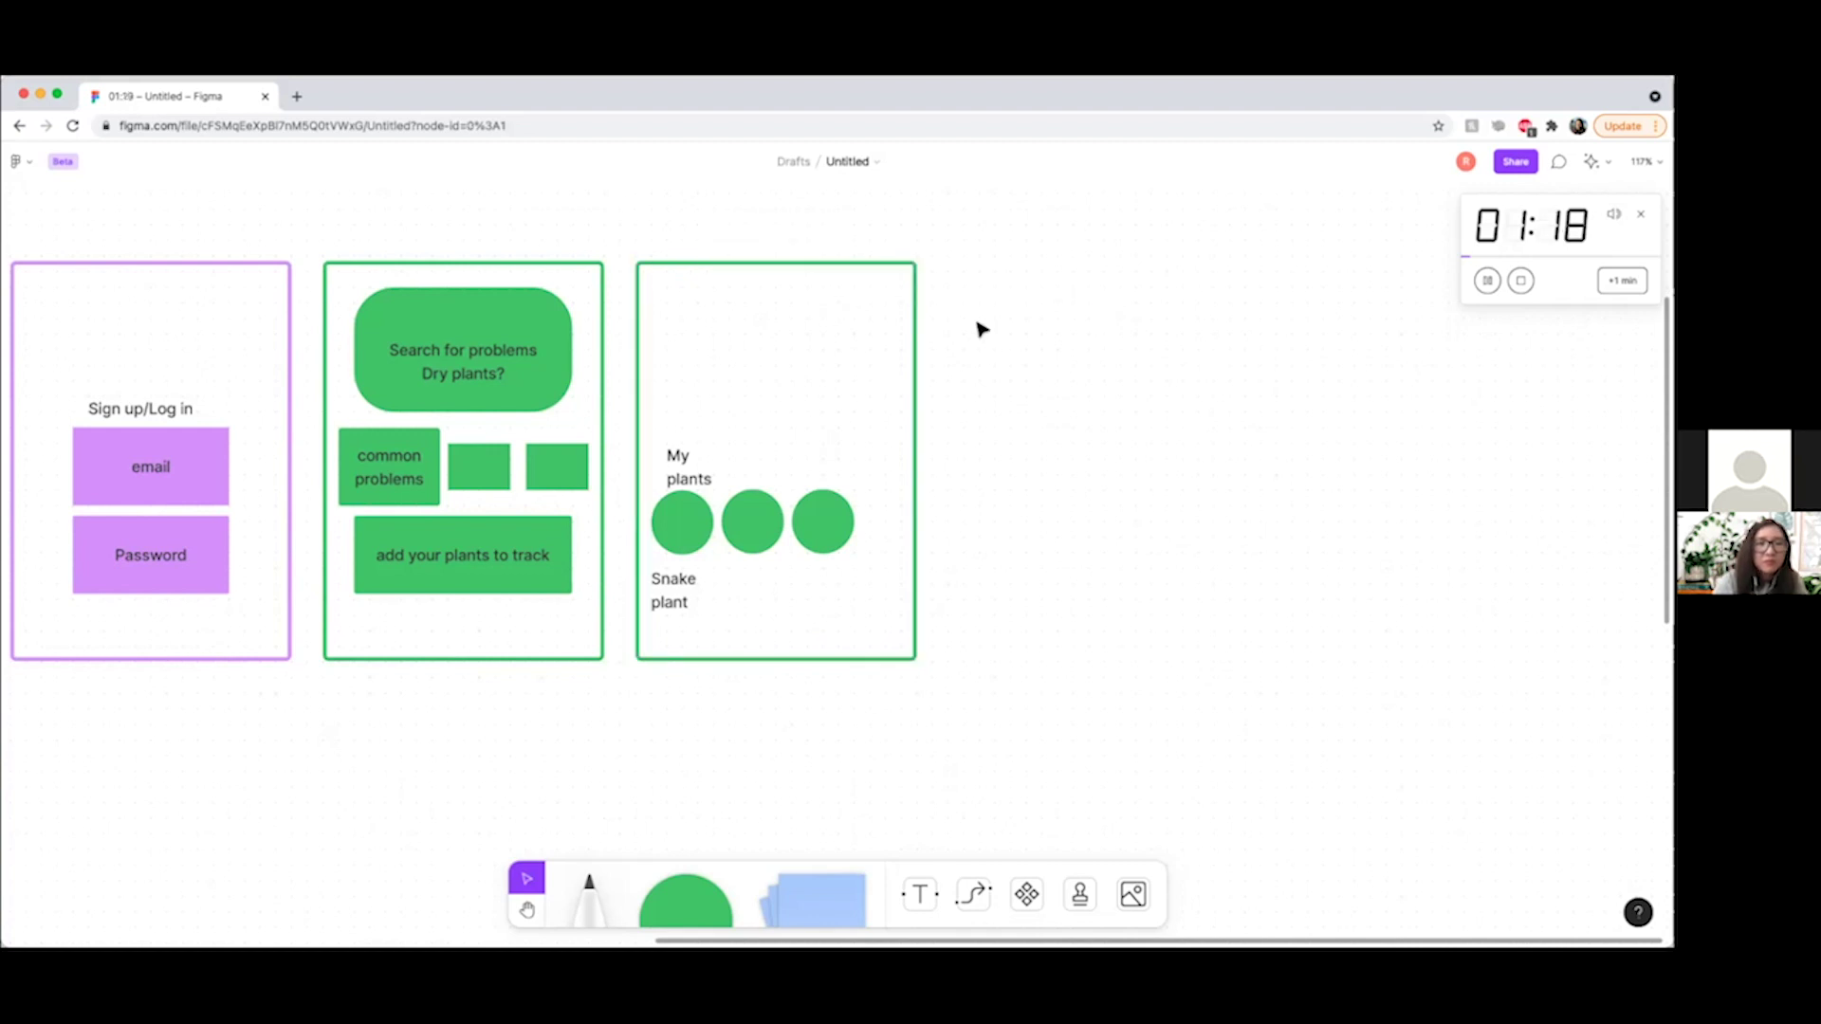
left_click_drag(793, 370, 1134, 382)
left_click(934, 356)
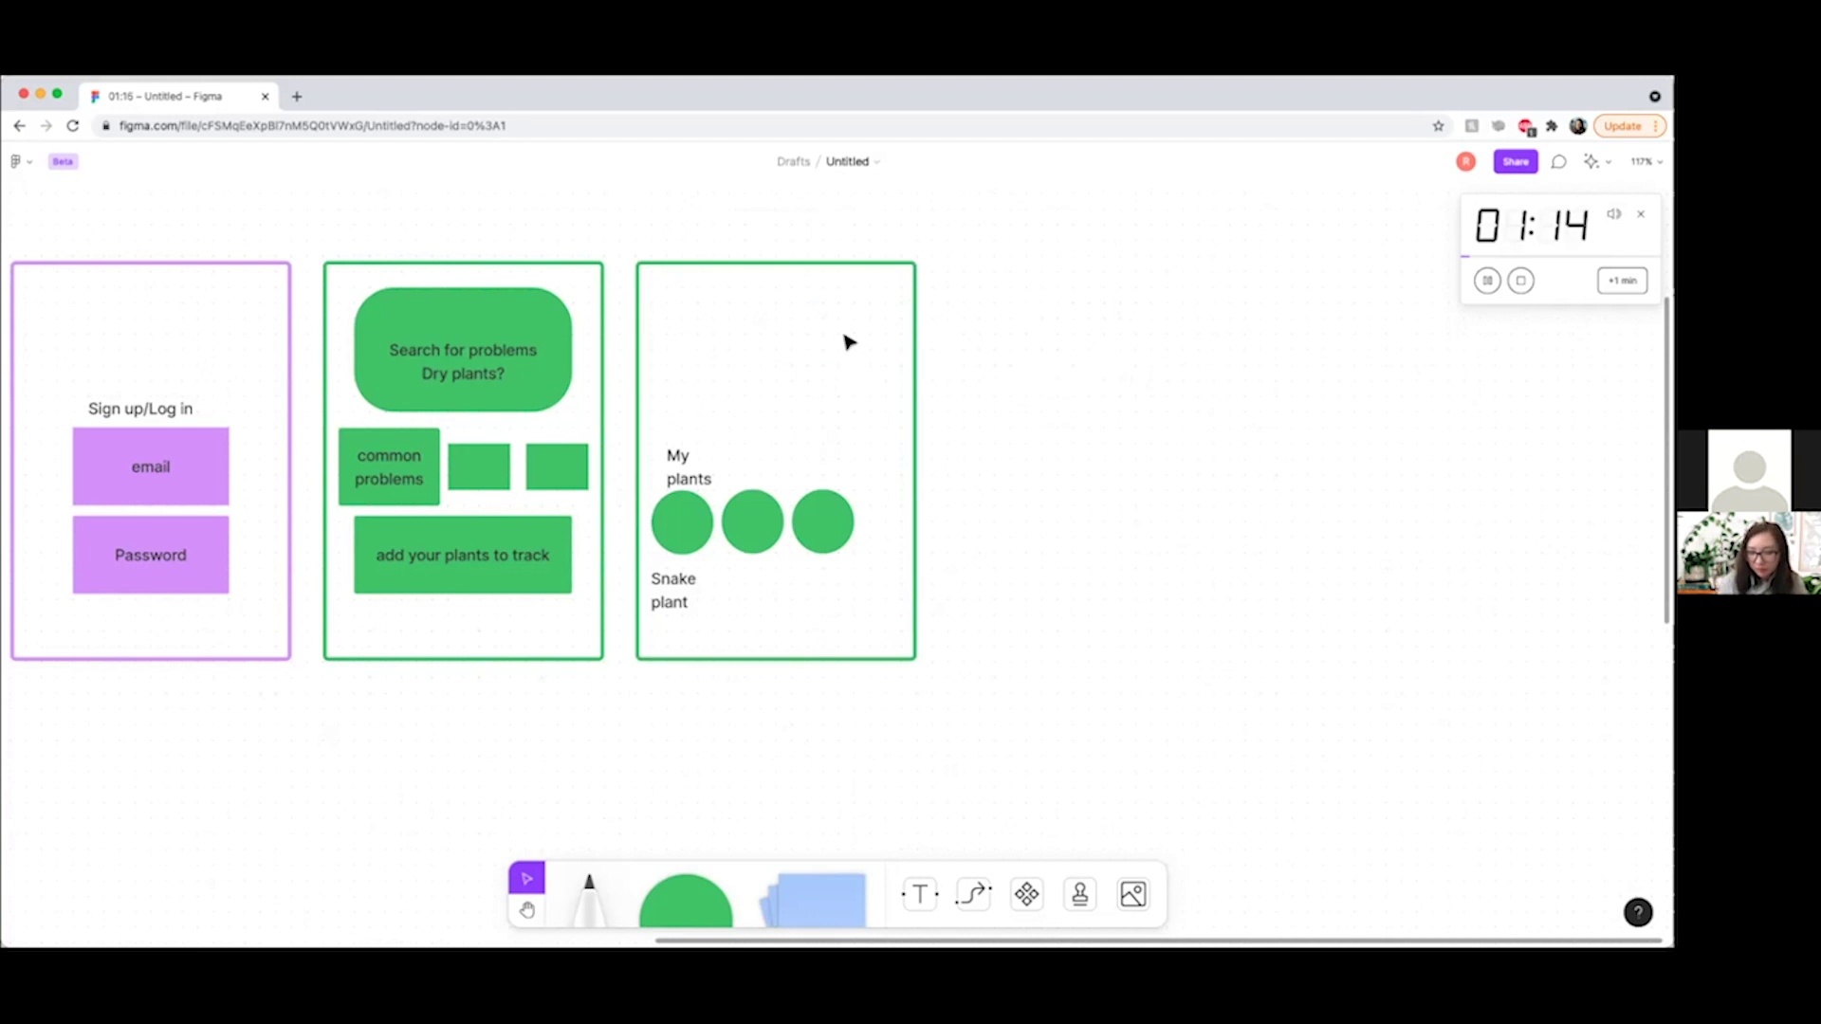
left_click(845, 257)
left_click_drag(845, 280, 1163, 284)
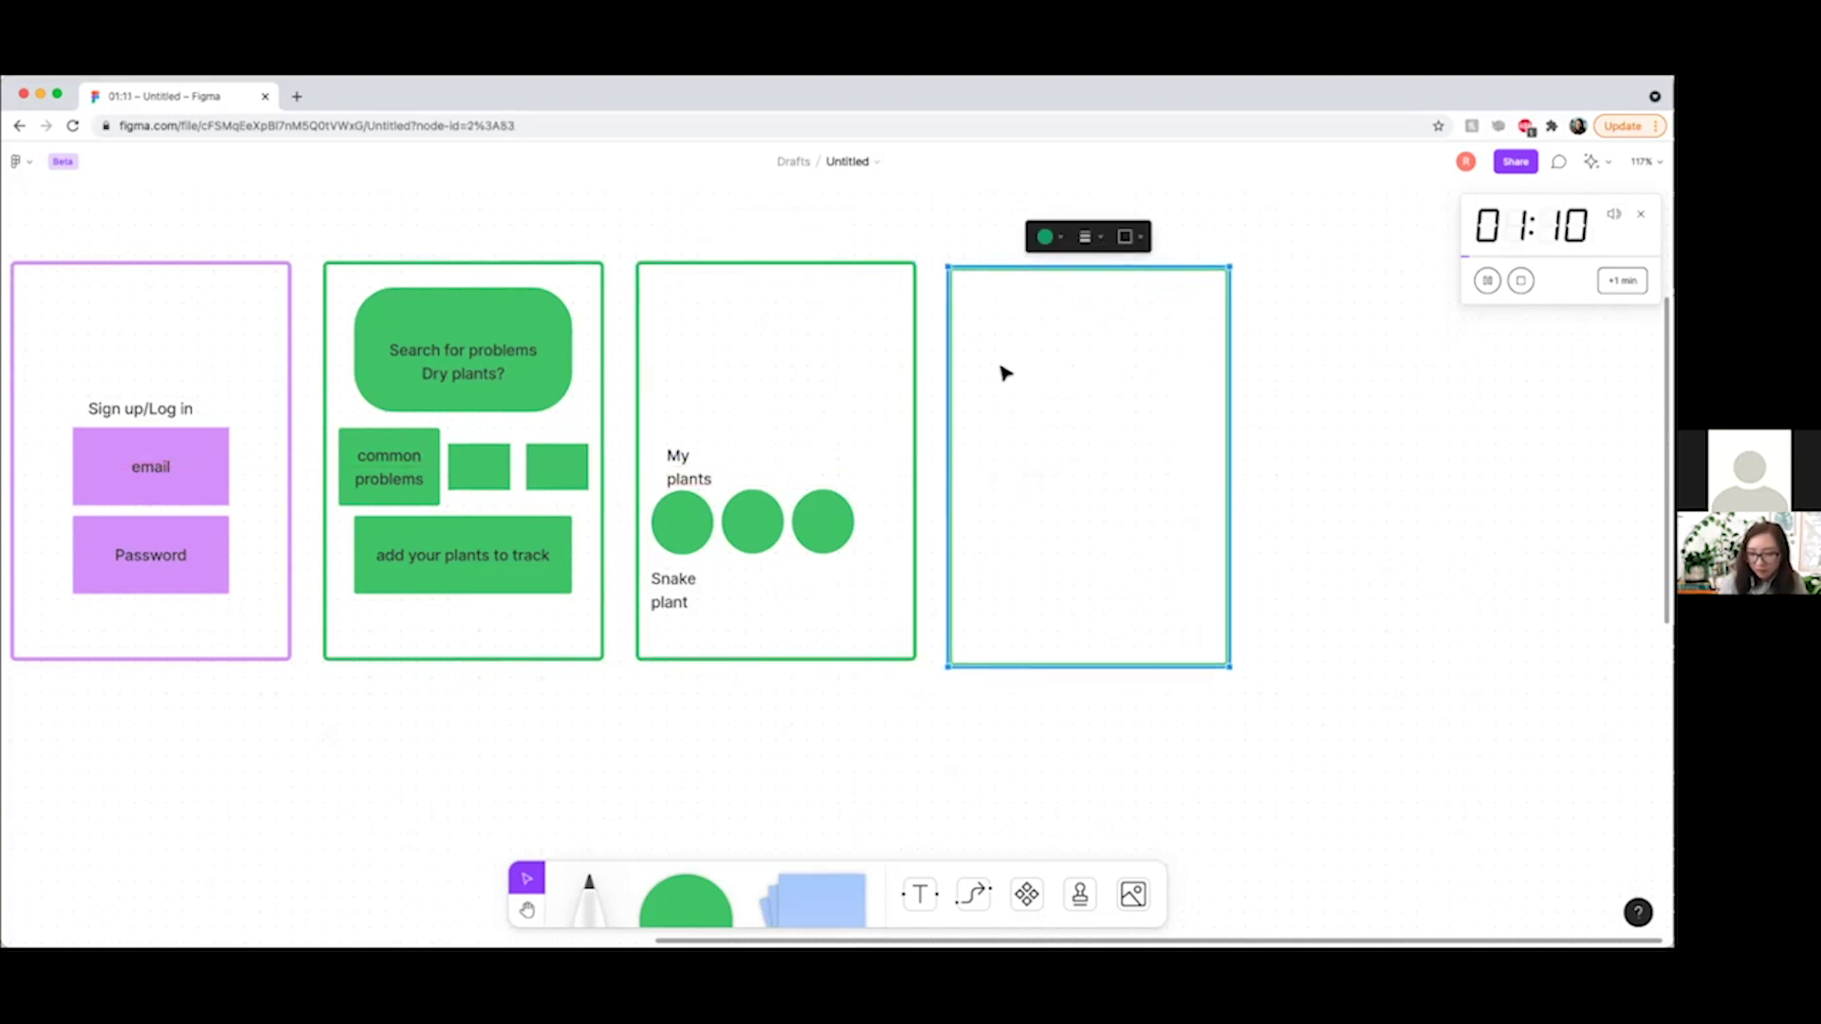
Copy one of the green plant circles into the upper-left area of the sixth frame.
left_click(693, 531)
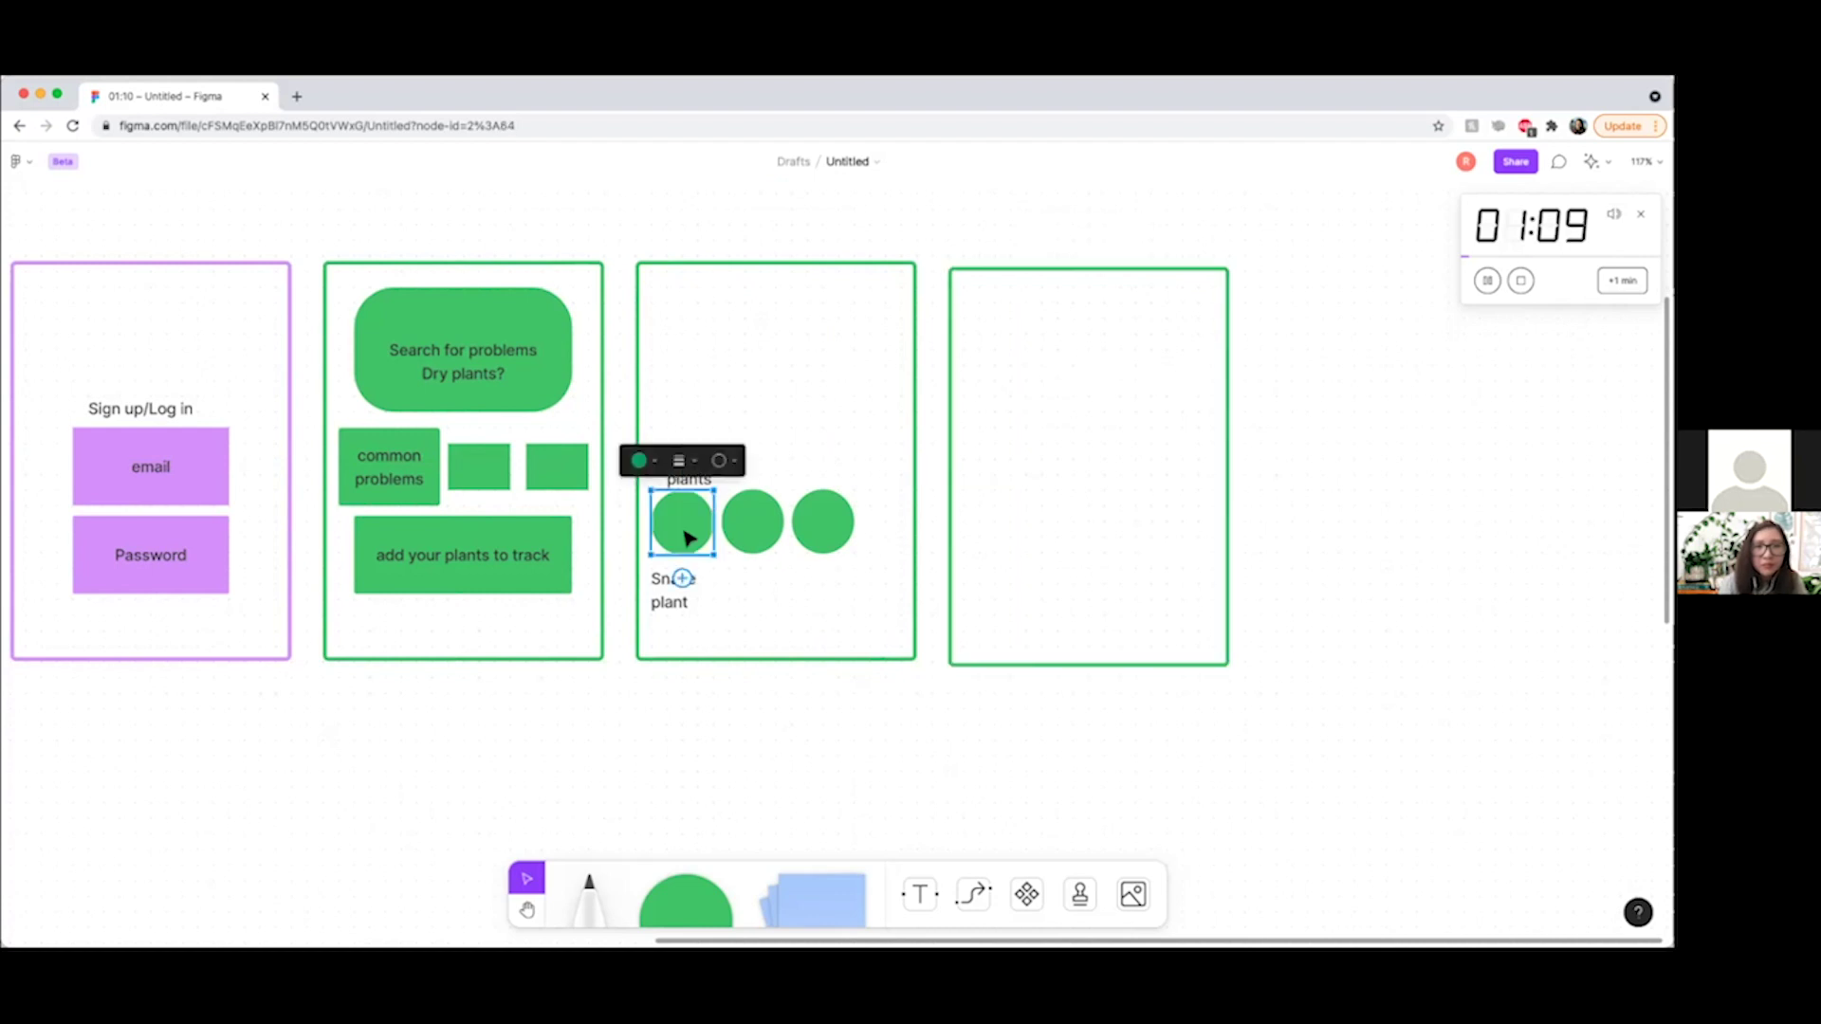
left_click(1321, 397)
left_click(751, 521)
left_click_drag(698, 549, 1013, 336)
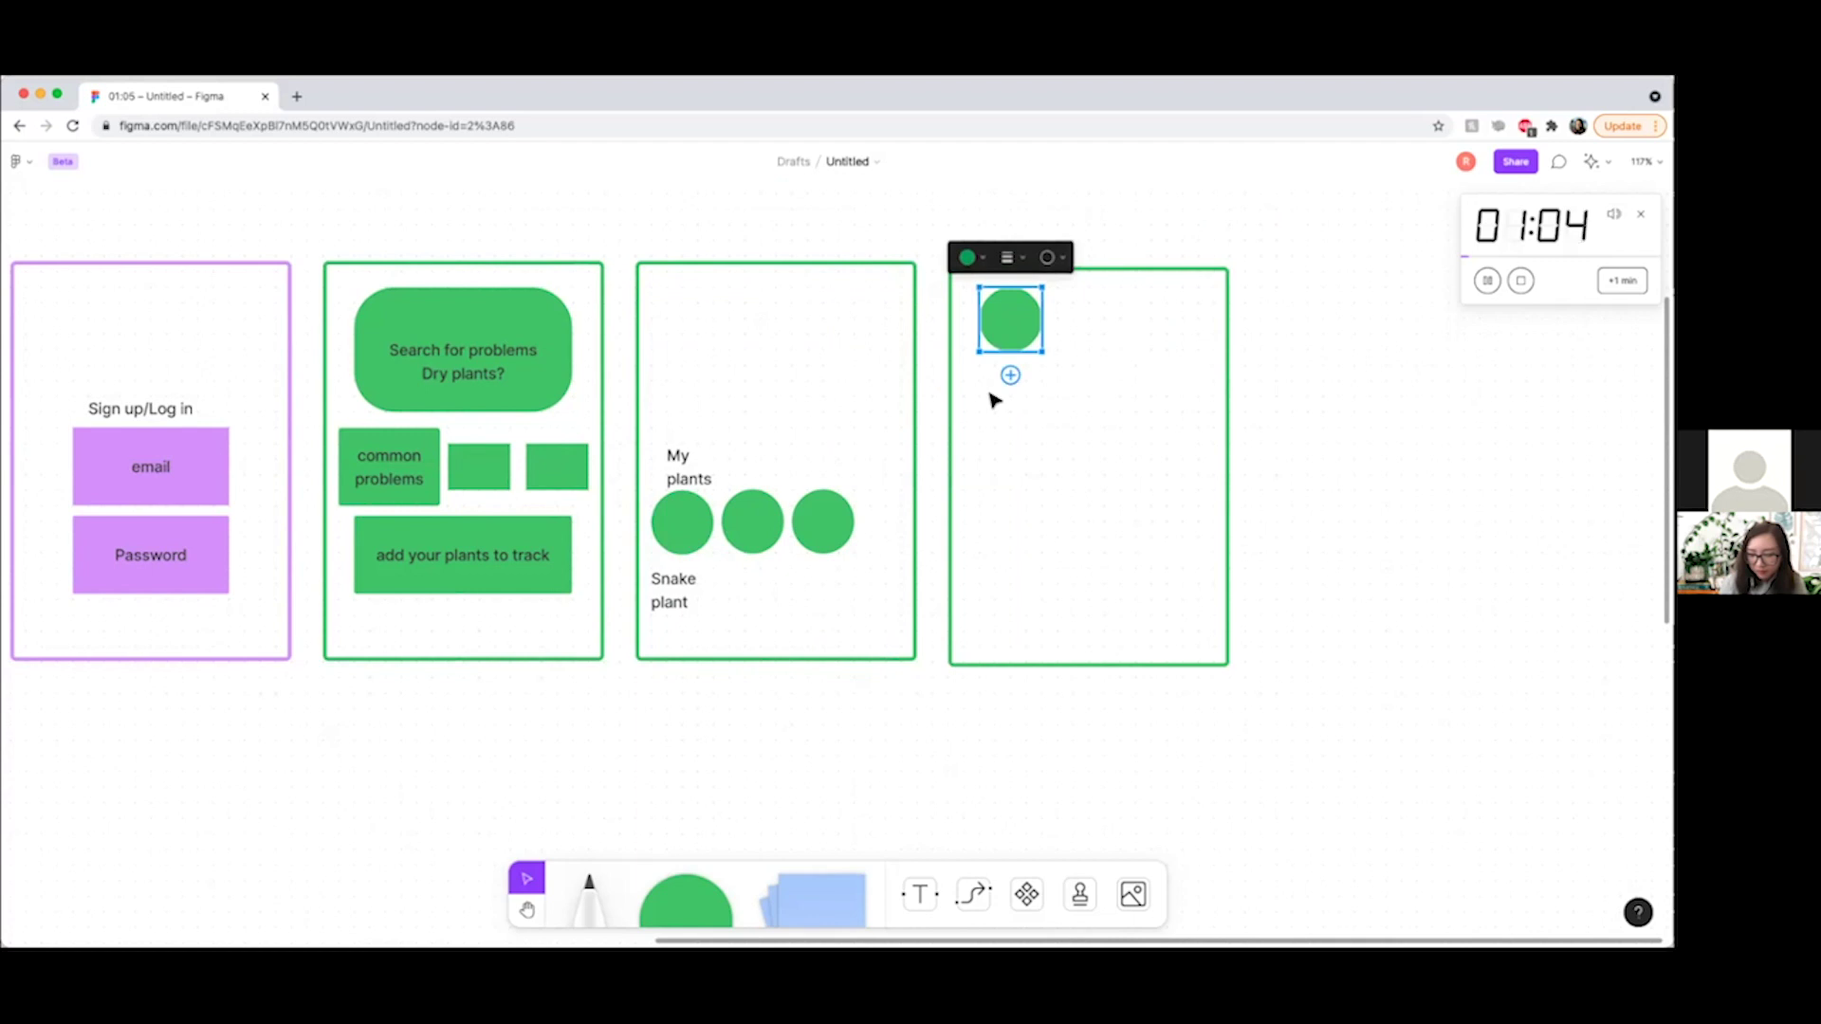
Add a "Snake plant" label and place it to the right of the circle in the sixth frame.
key("t")
left_click(1107, 384)
type("S")
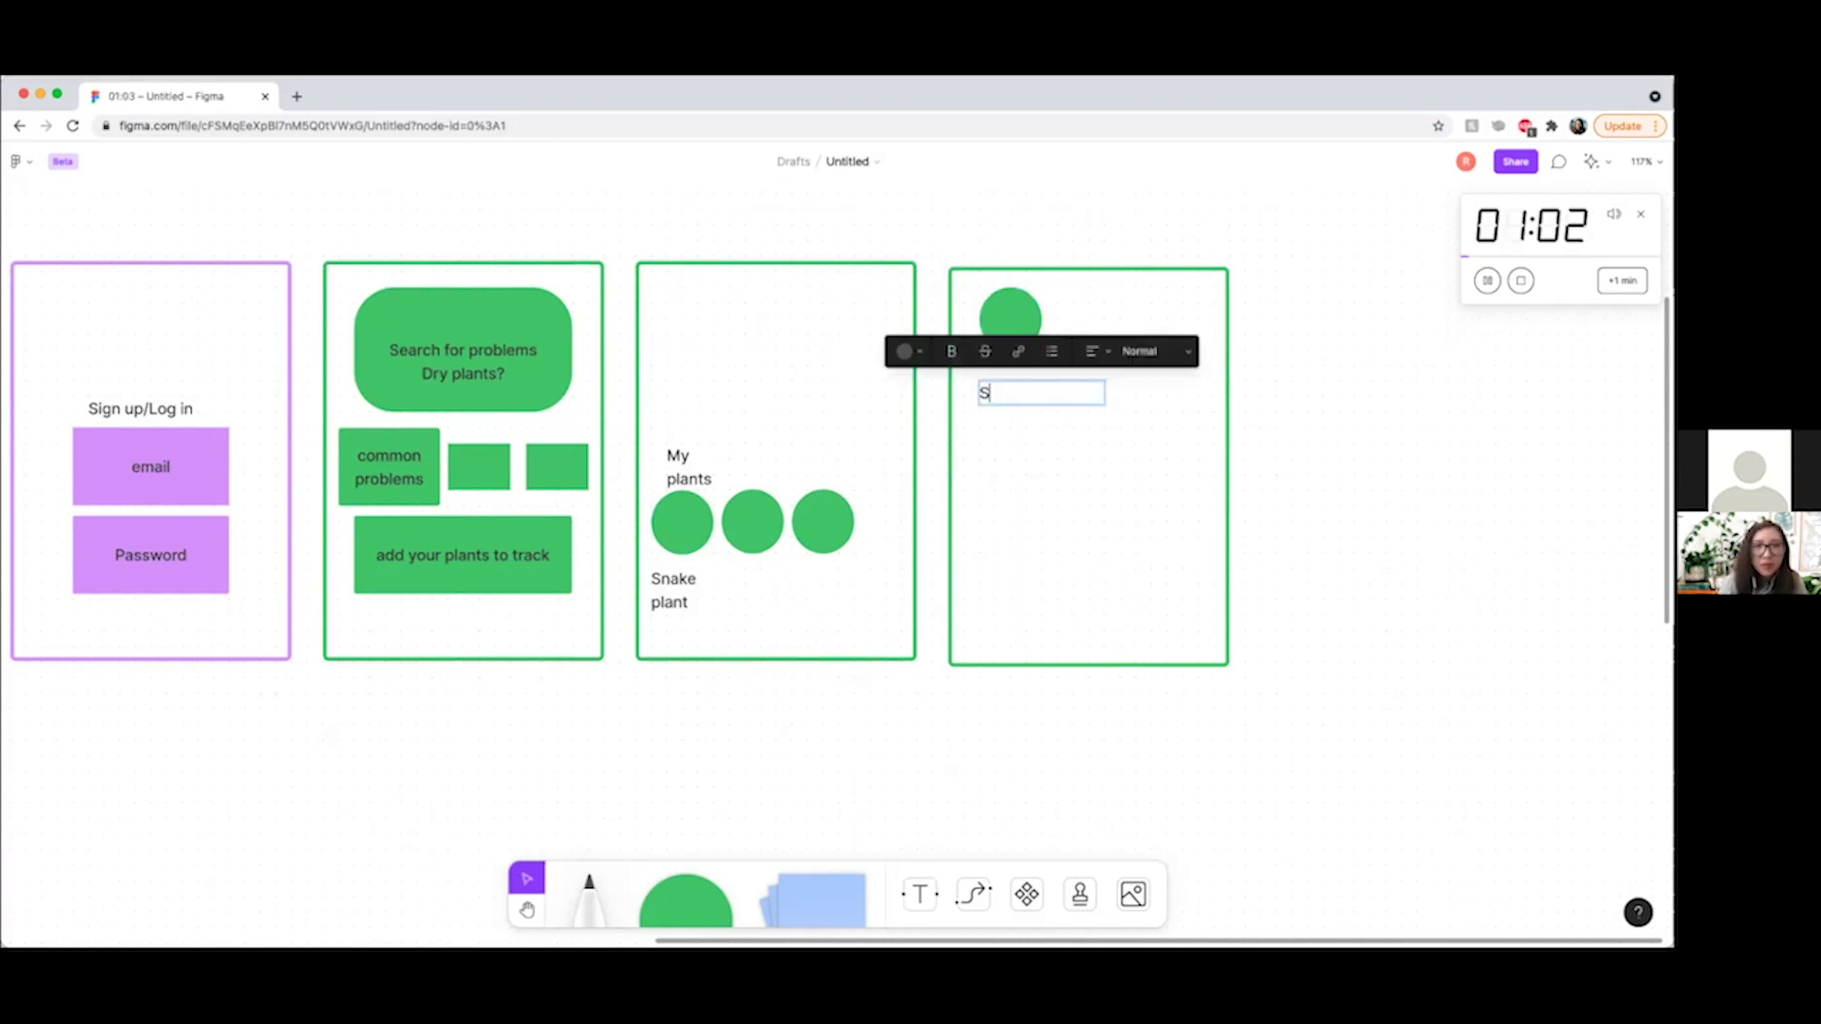
type("nake plant")
key("Escape")
left_click_drag(1058, 399, 1101, 325)
left_click(1060, 437)
left_click(1056, 366)
Add the text "Needs more watering" below the green circle in the sixth frame.
key("t")
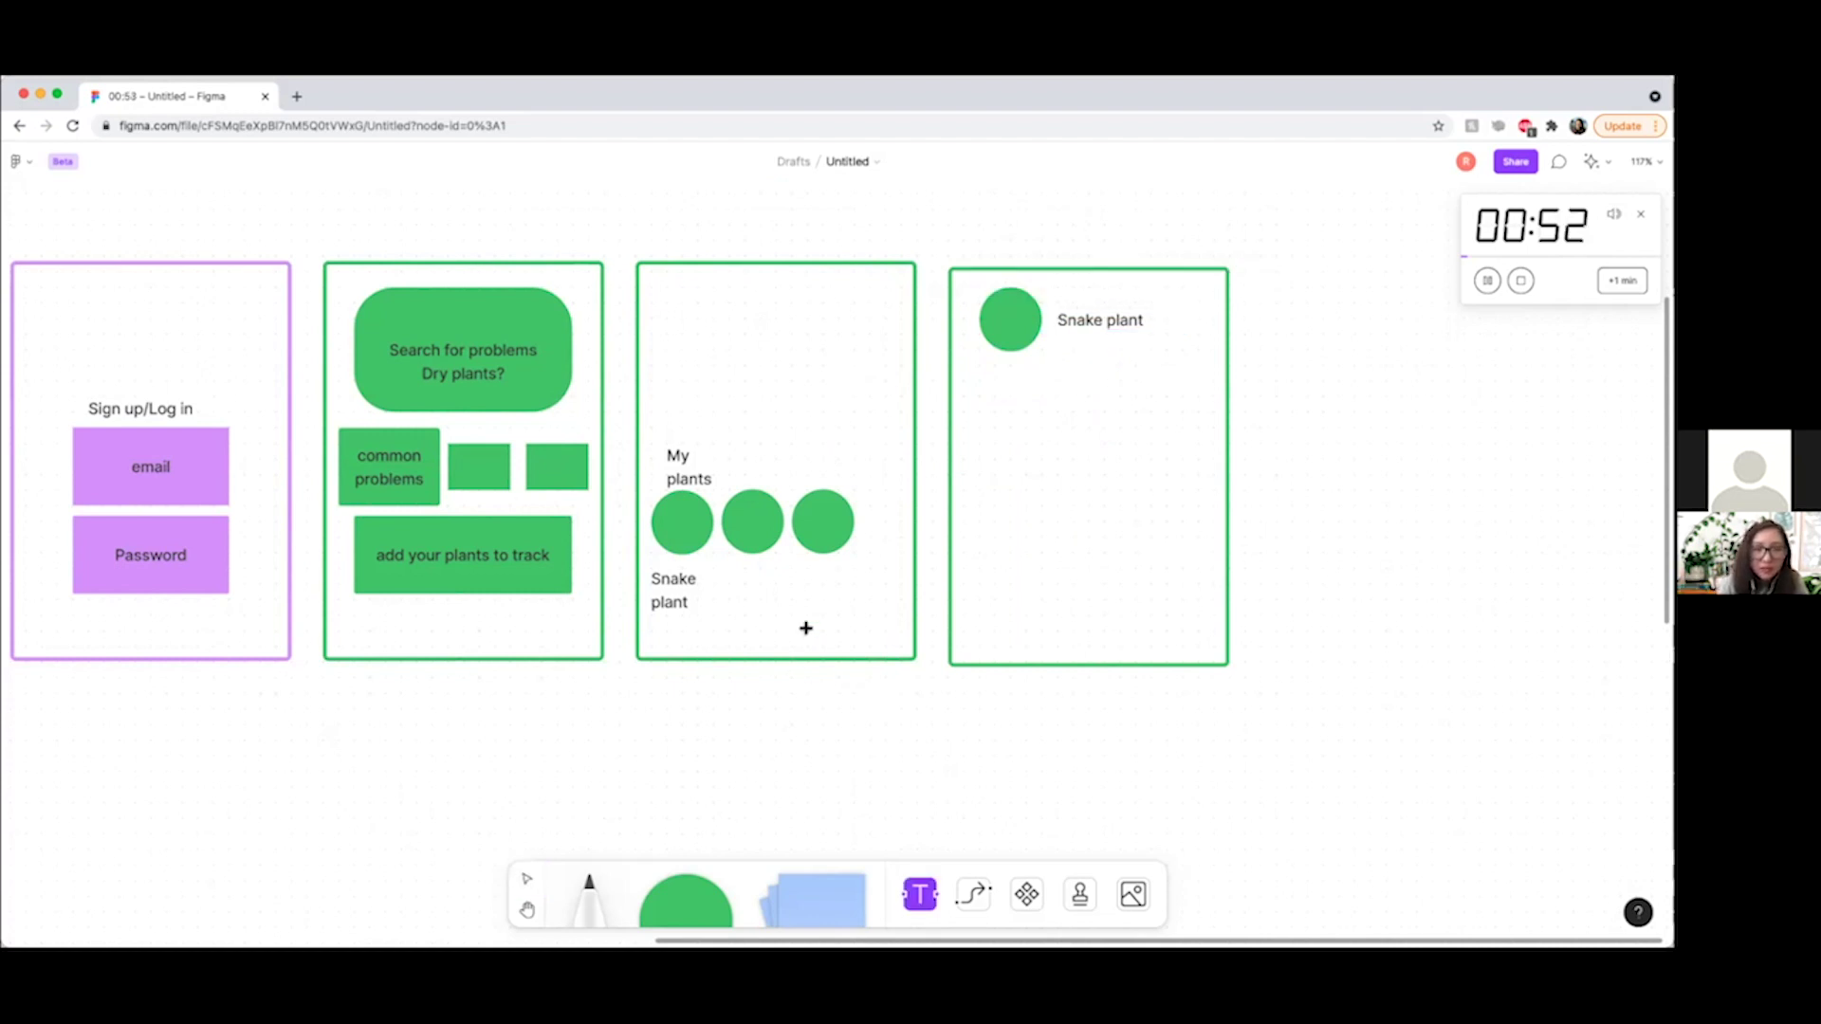
left_click(968, 383)
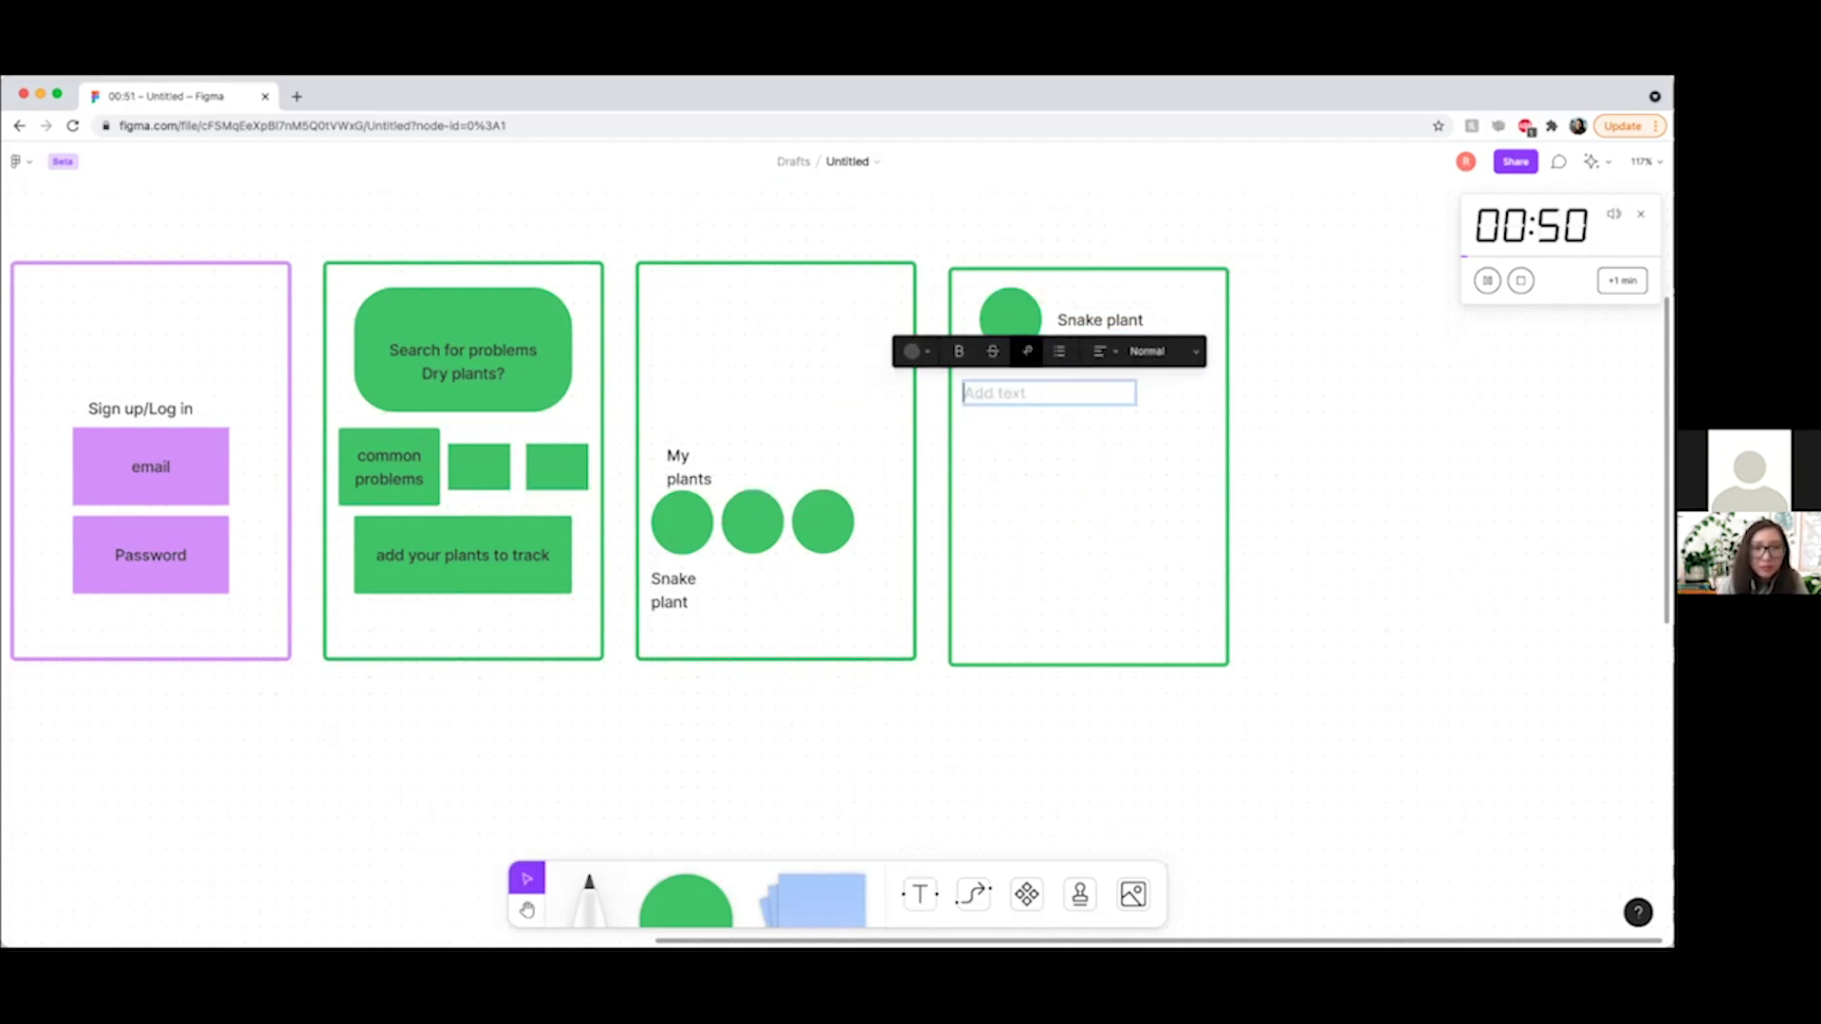
type("Last")
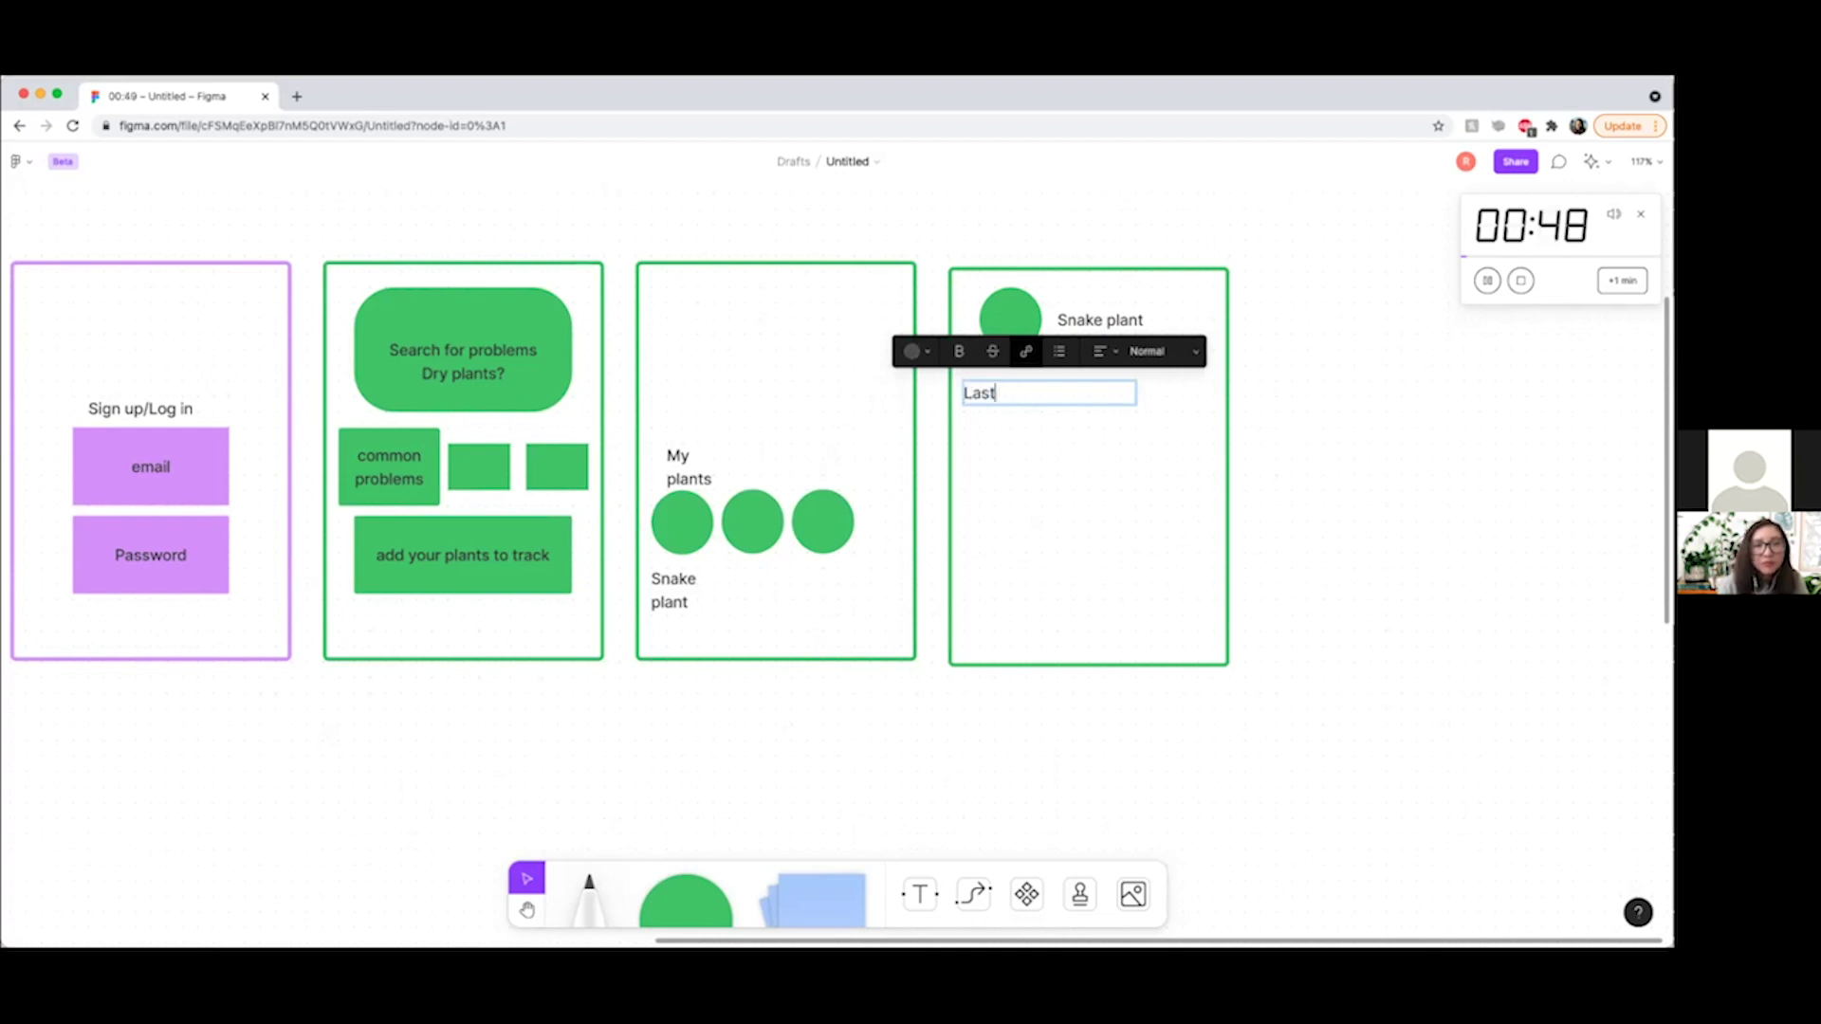
key("BackSpace")
type("Hy")
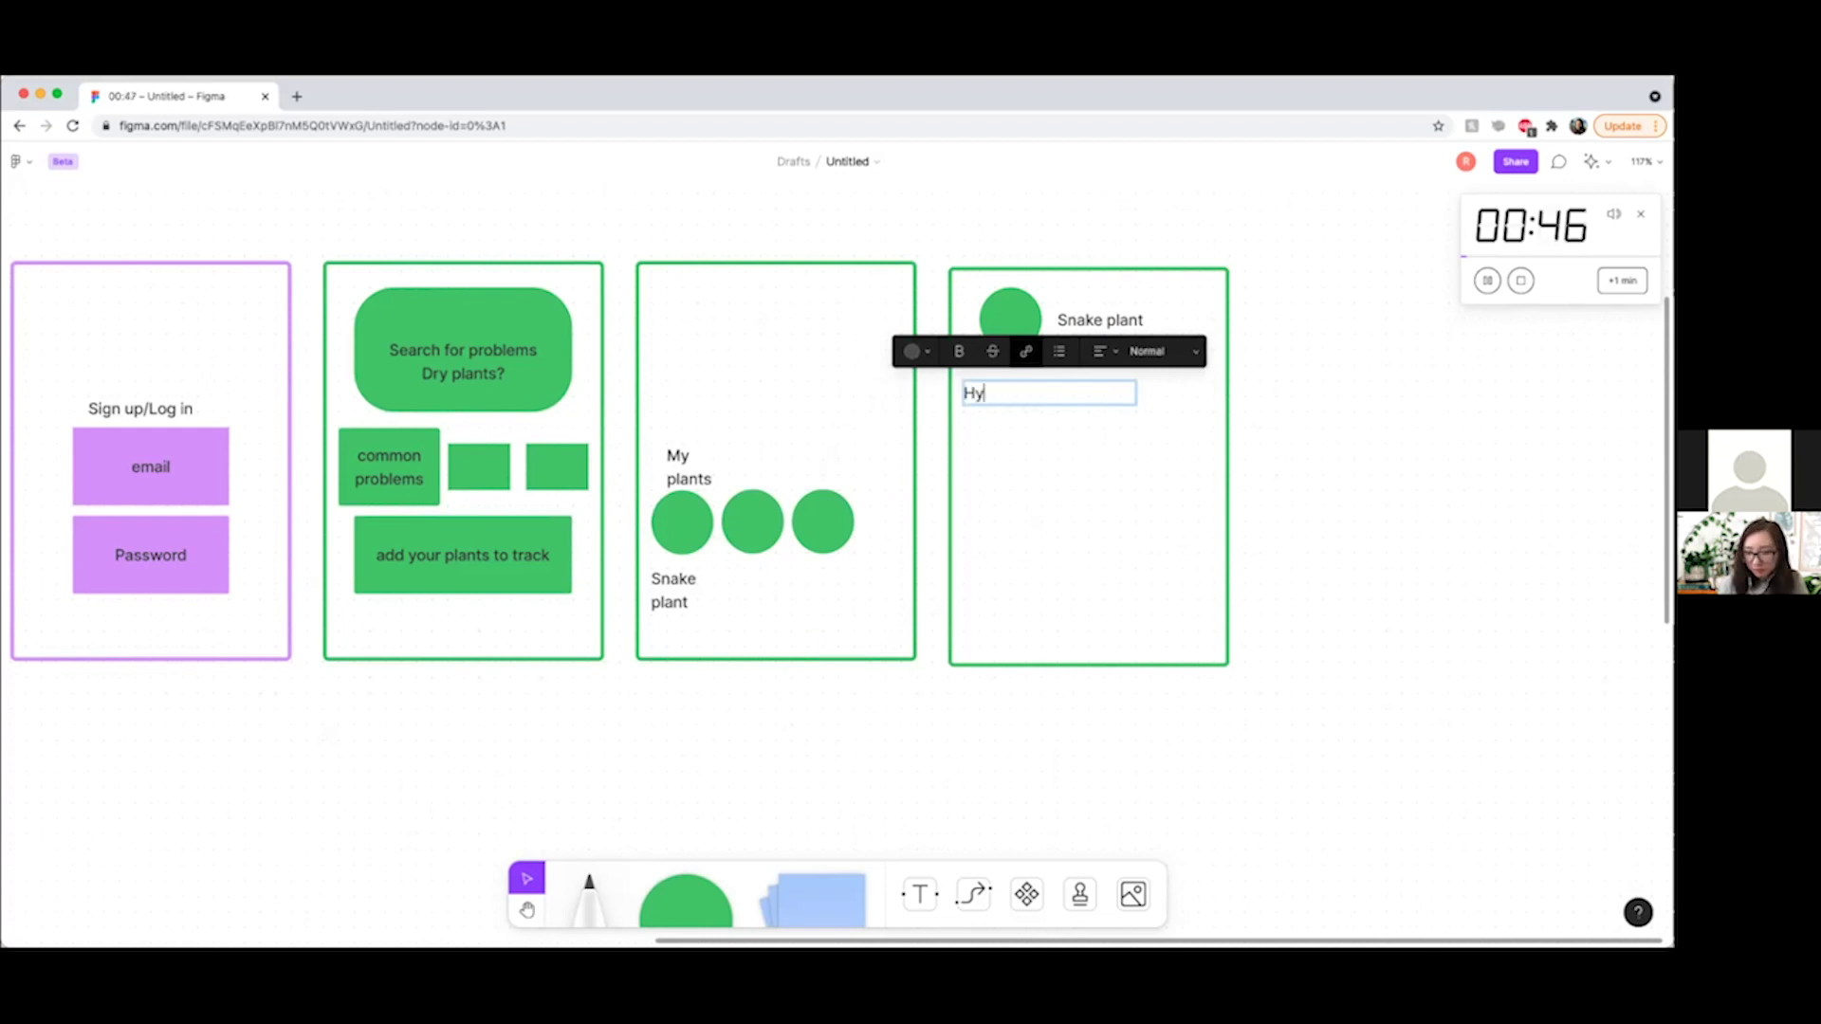
type("dr")
key("BackSpace")
key("BackSpace")
key("BackSpace")
key("BackSpace")
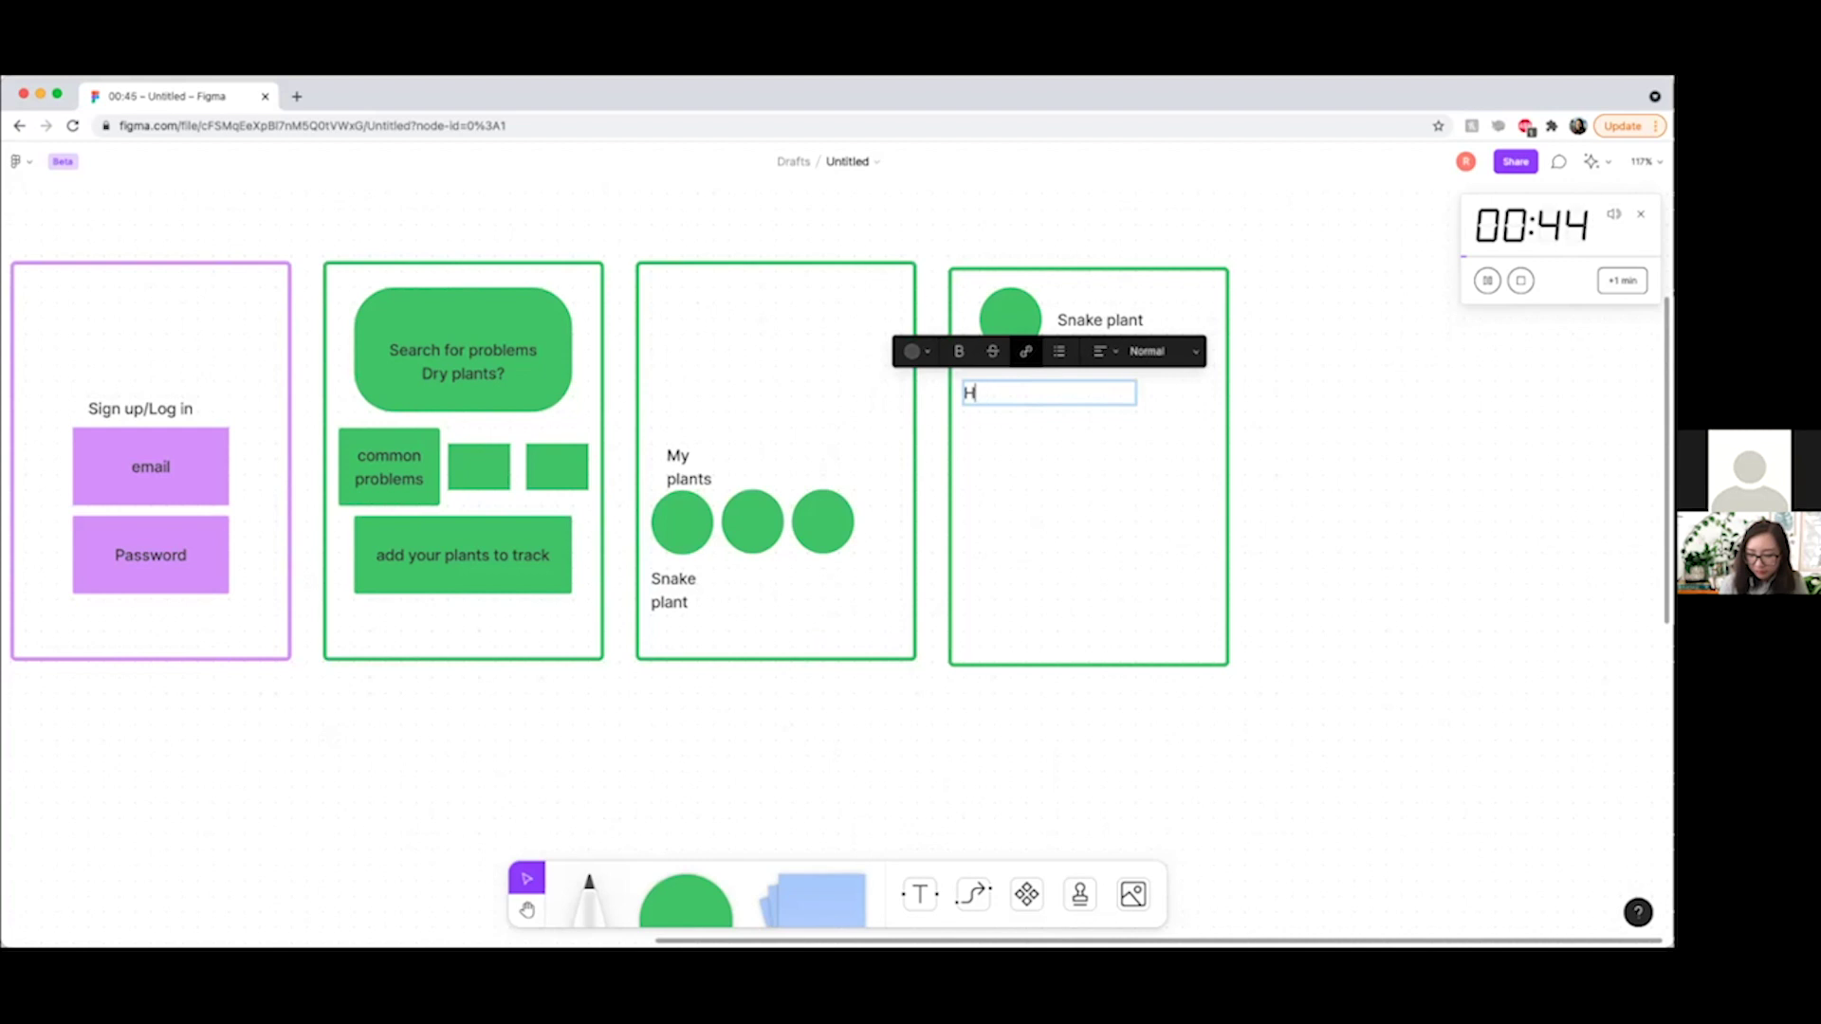
type("Needs")
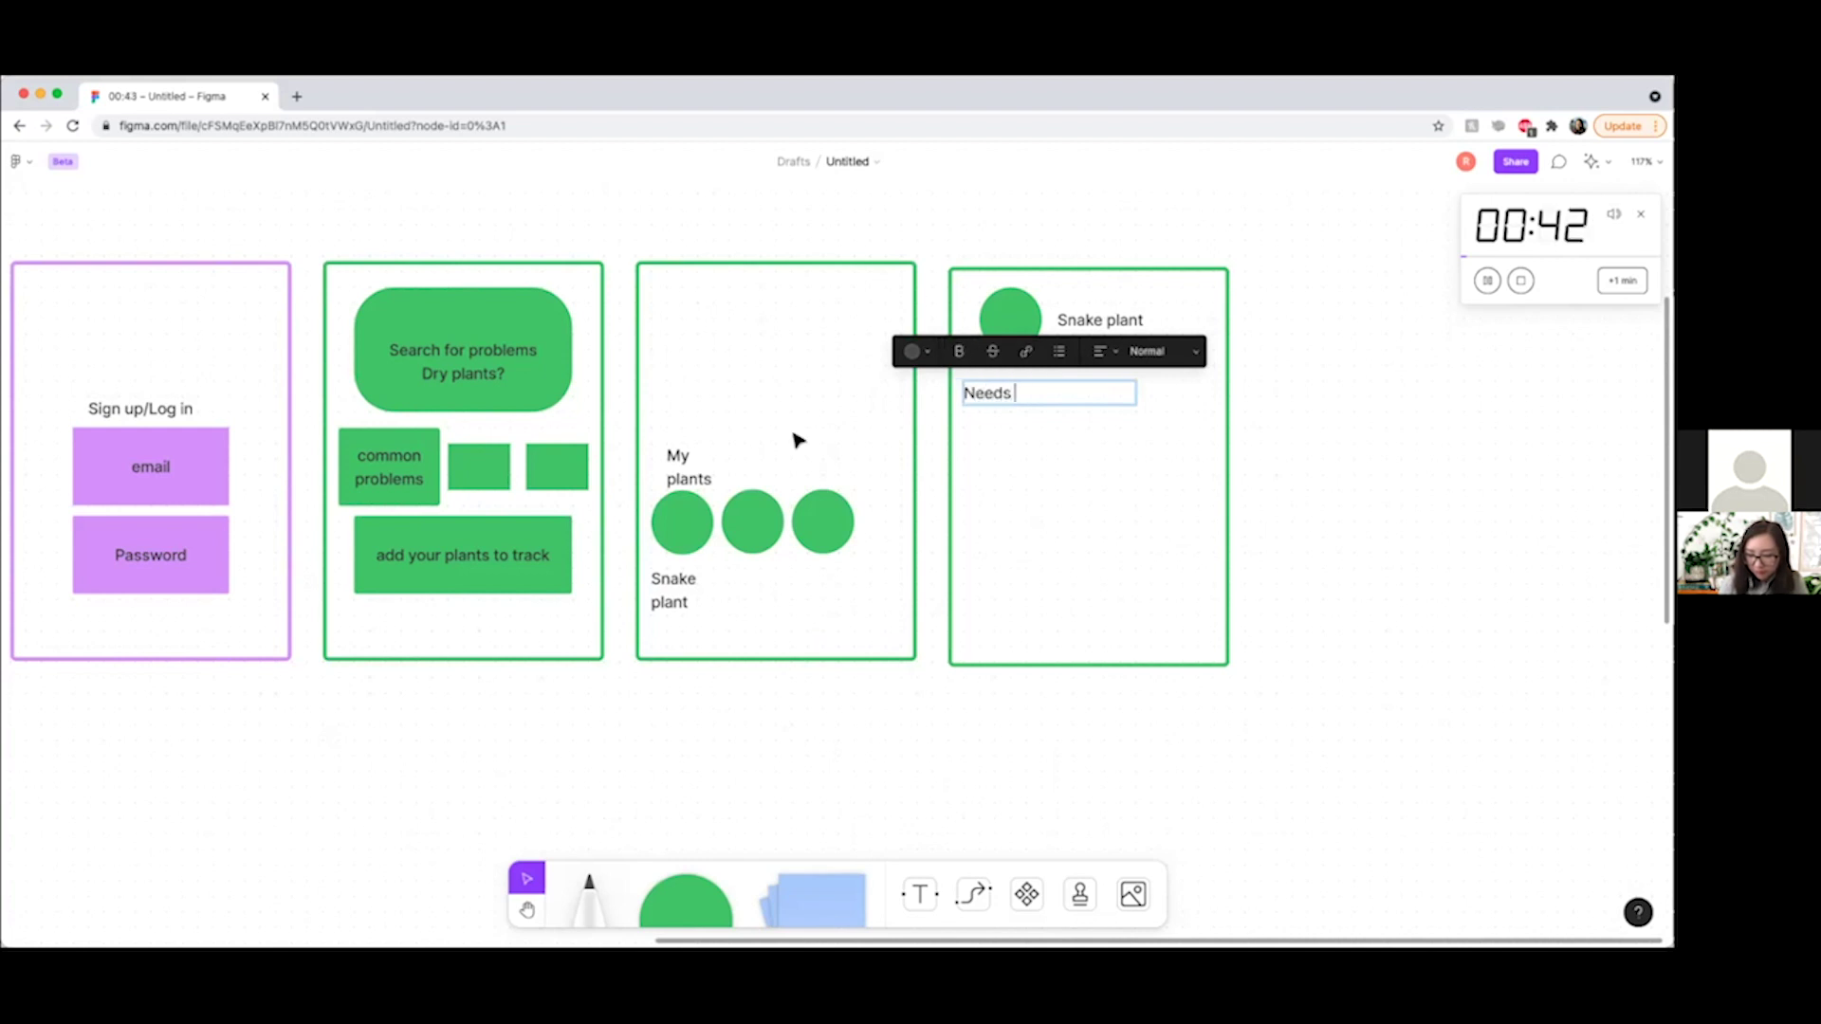
type(" more watering")
left_click(1122, 443)
left_click(1089, 389)
left_click_drag(1056, 393, 1101, 391)
left_click(1129, 392)
key("Escape")
left_click(1097, 427)
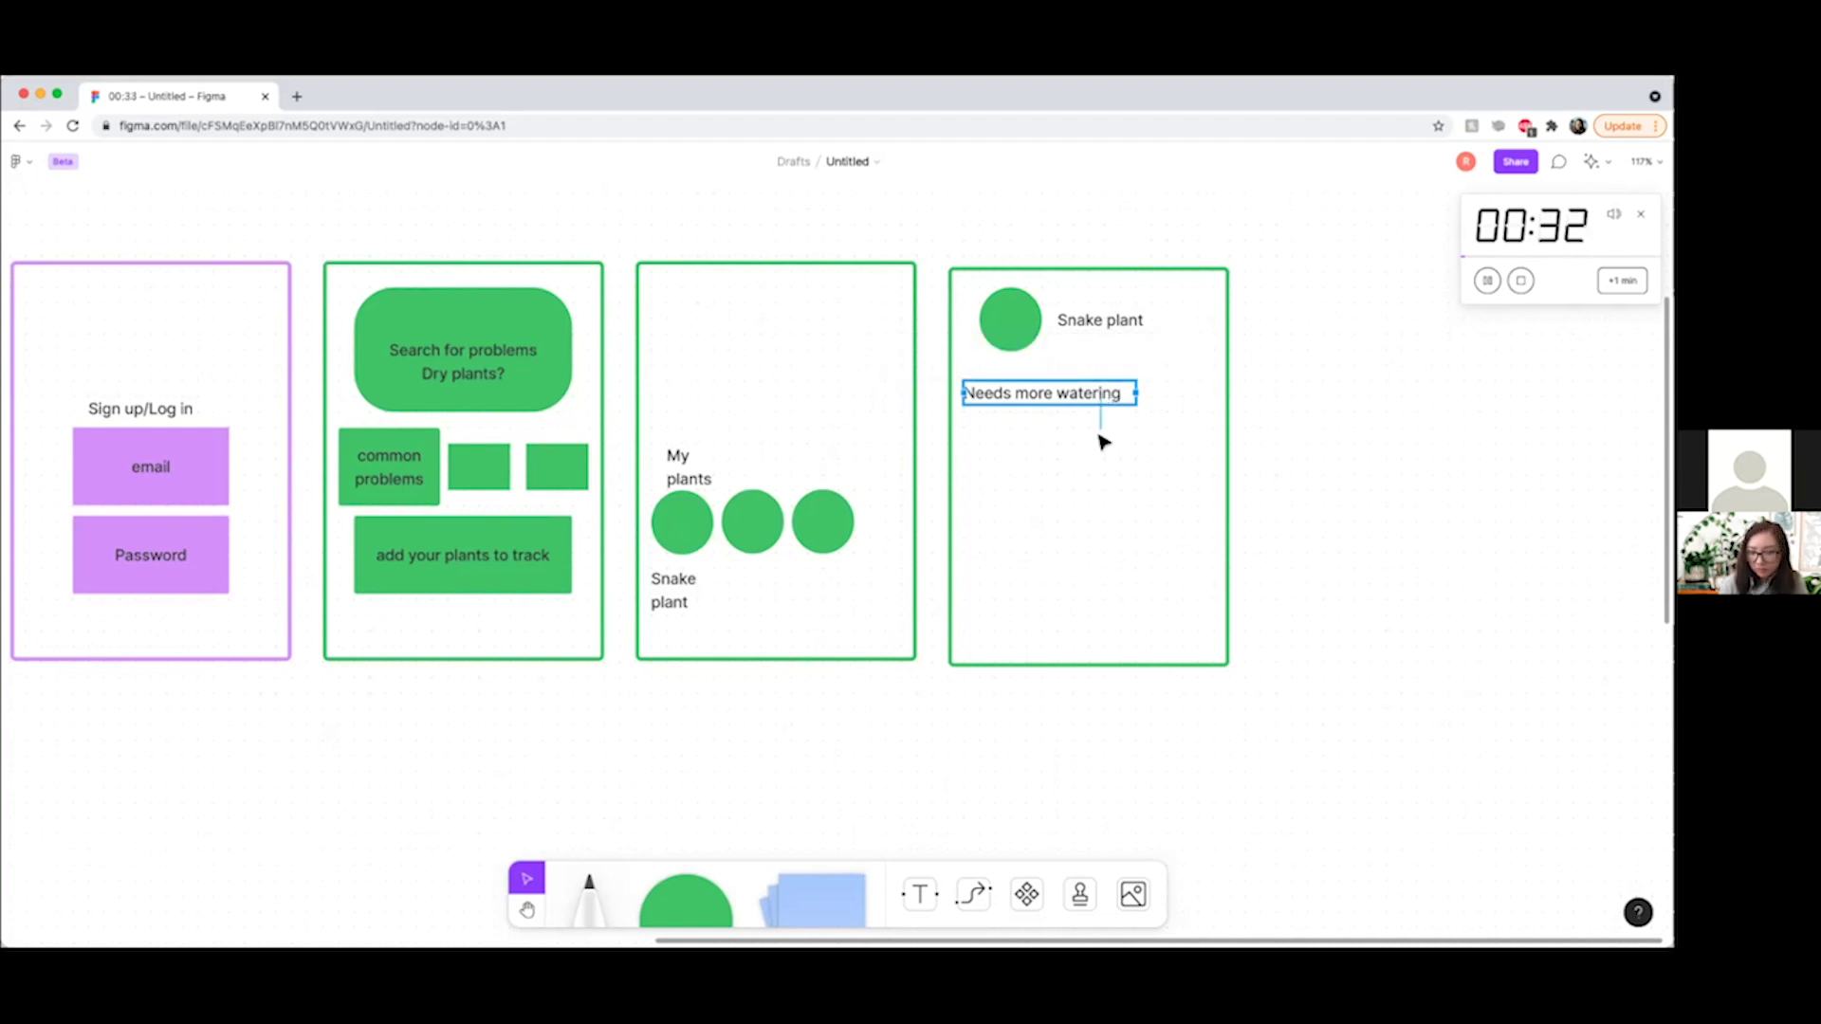
Duplicate the "Needs more watering" text directly below itself and change the copy to "Tracking- you are good for now".
left_click(1070, 396)
left_click_drag(1069, 397, 980, 427)
double_click(1066, 429)
type("Tracking")
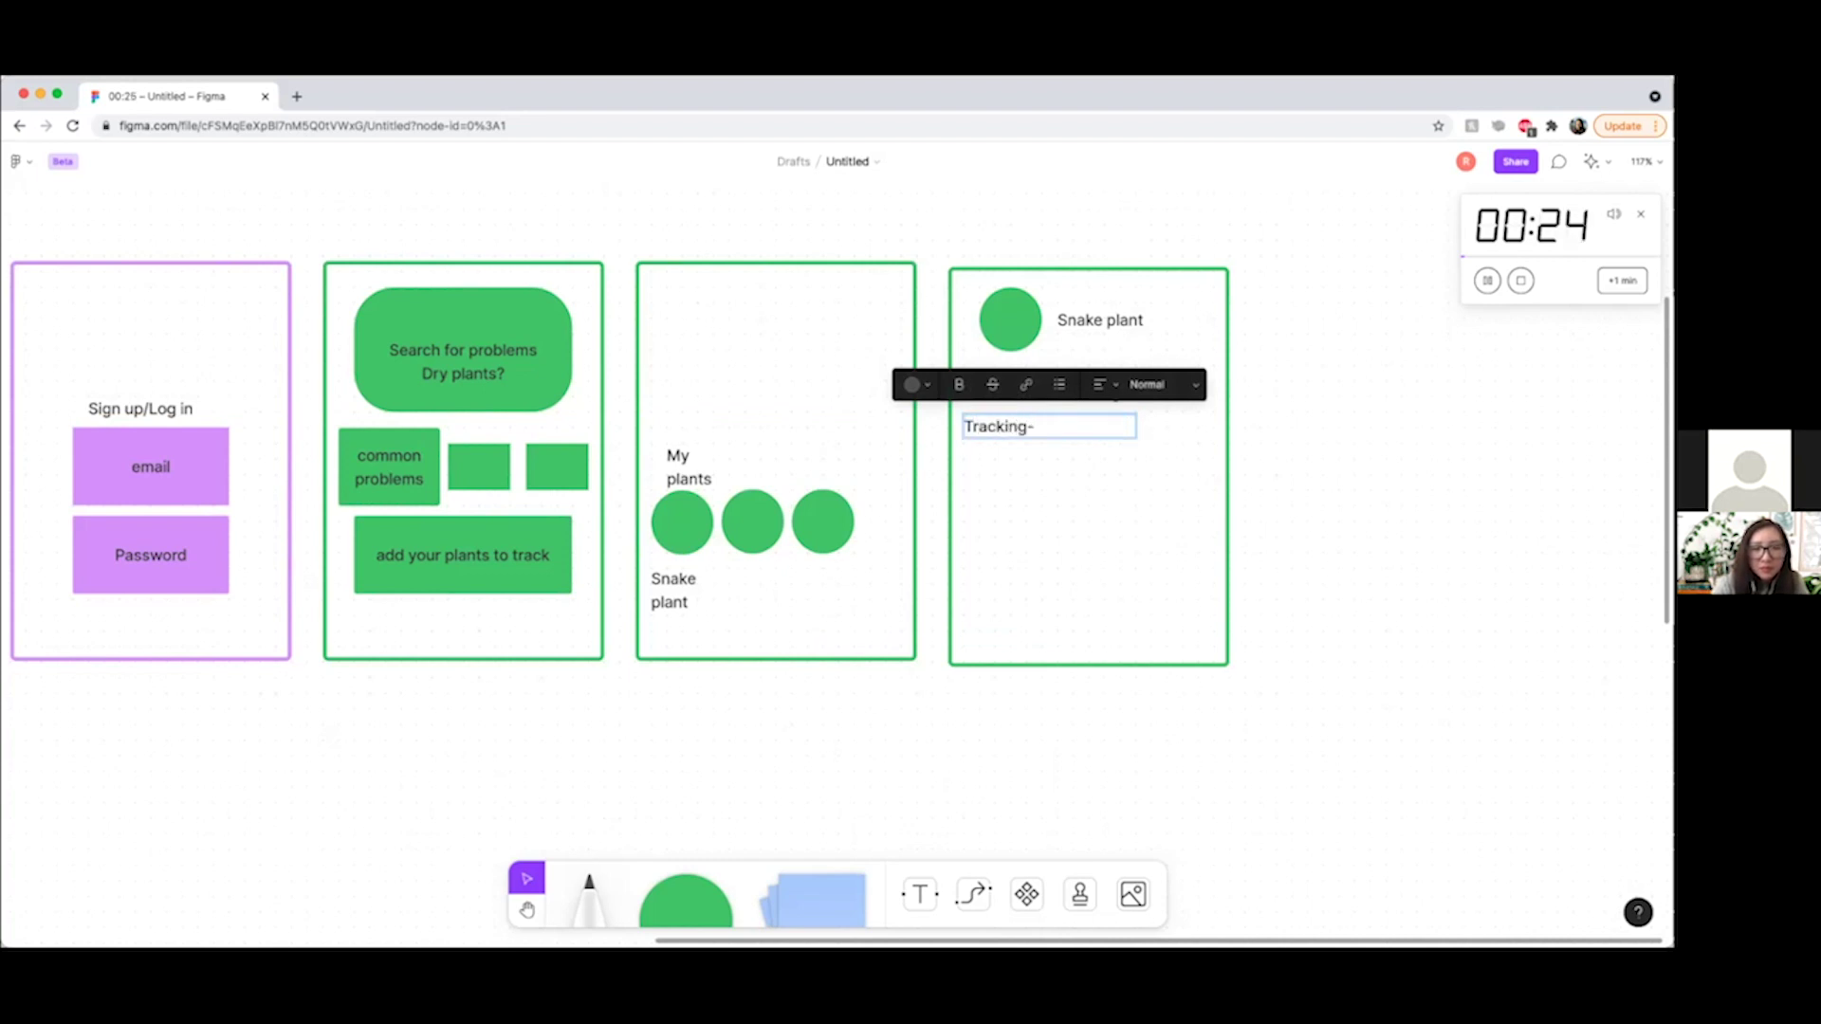
type("-")
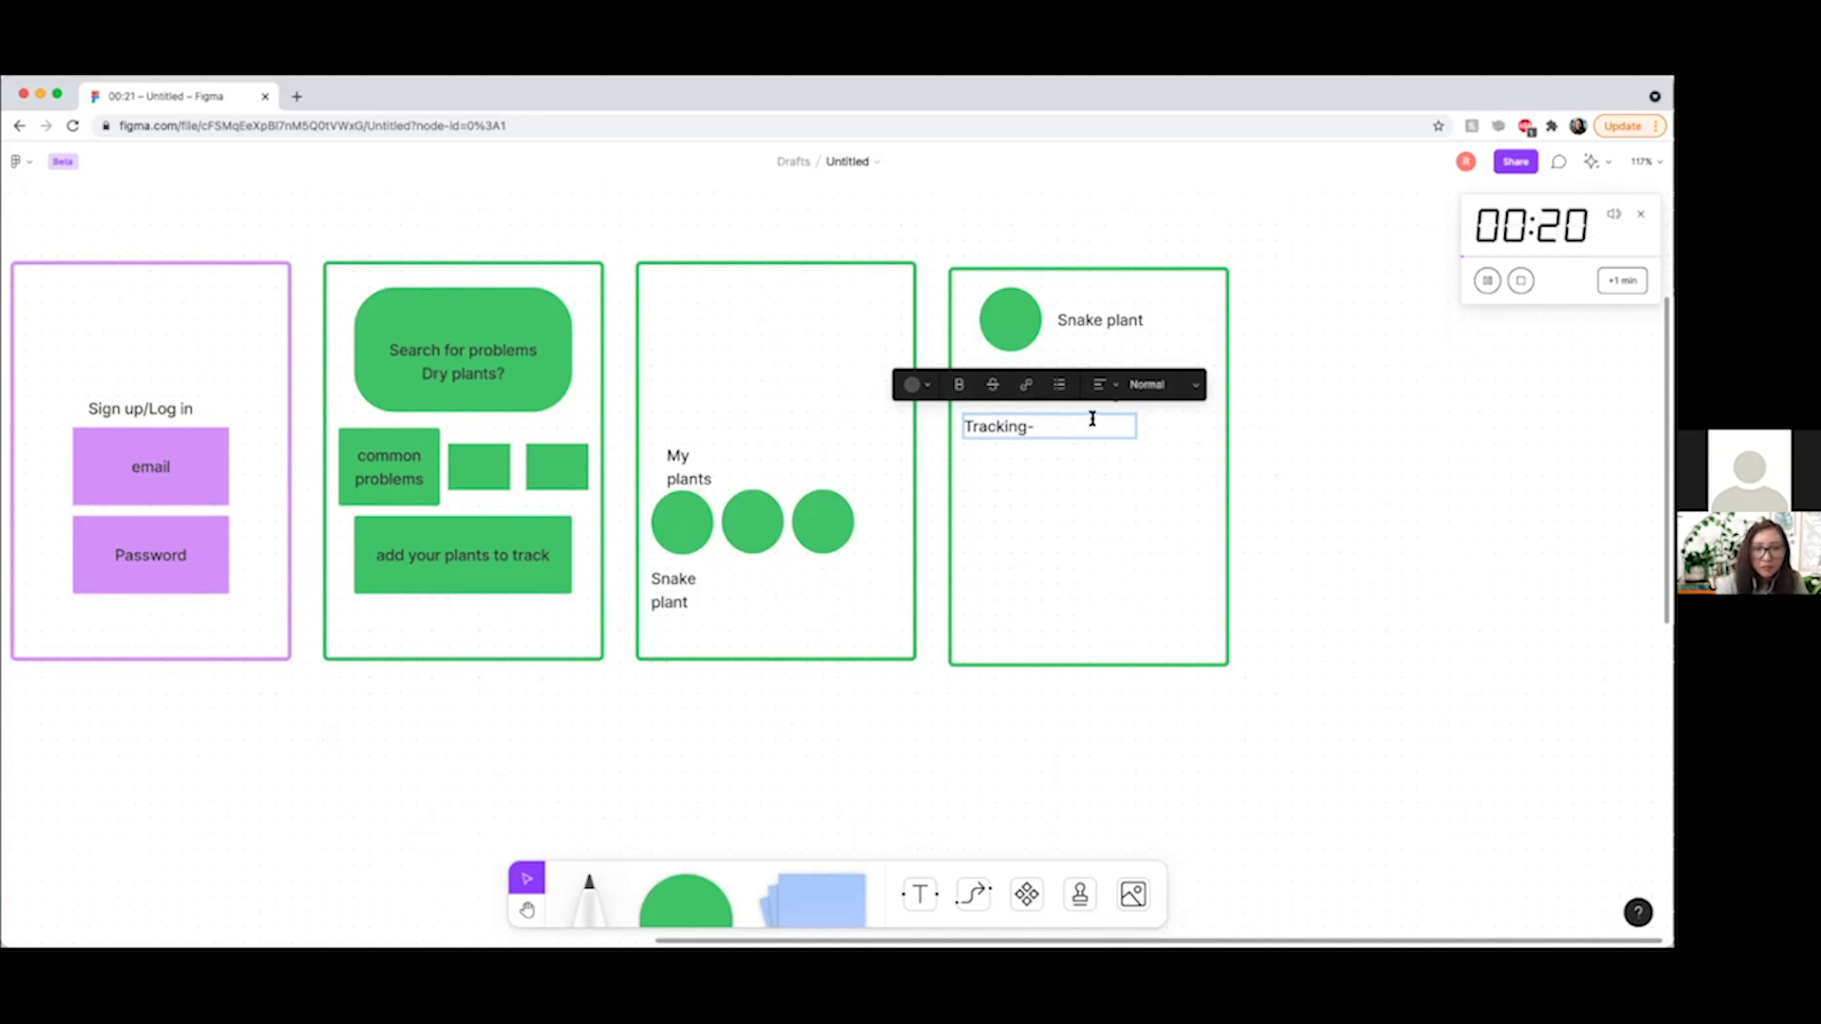
type(" you are good")
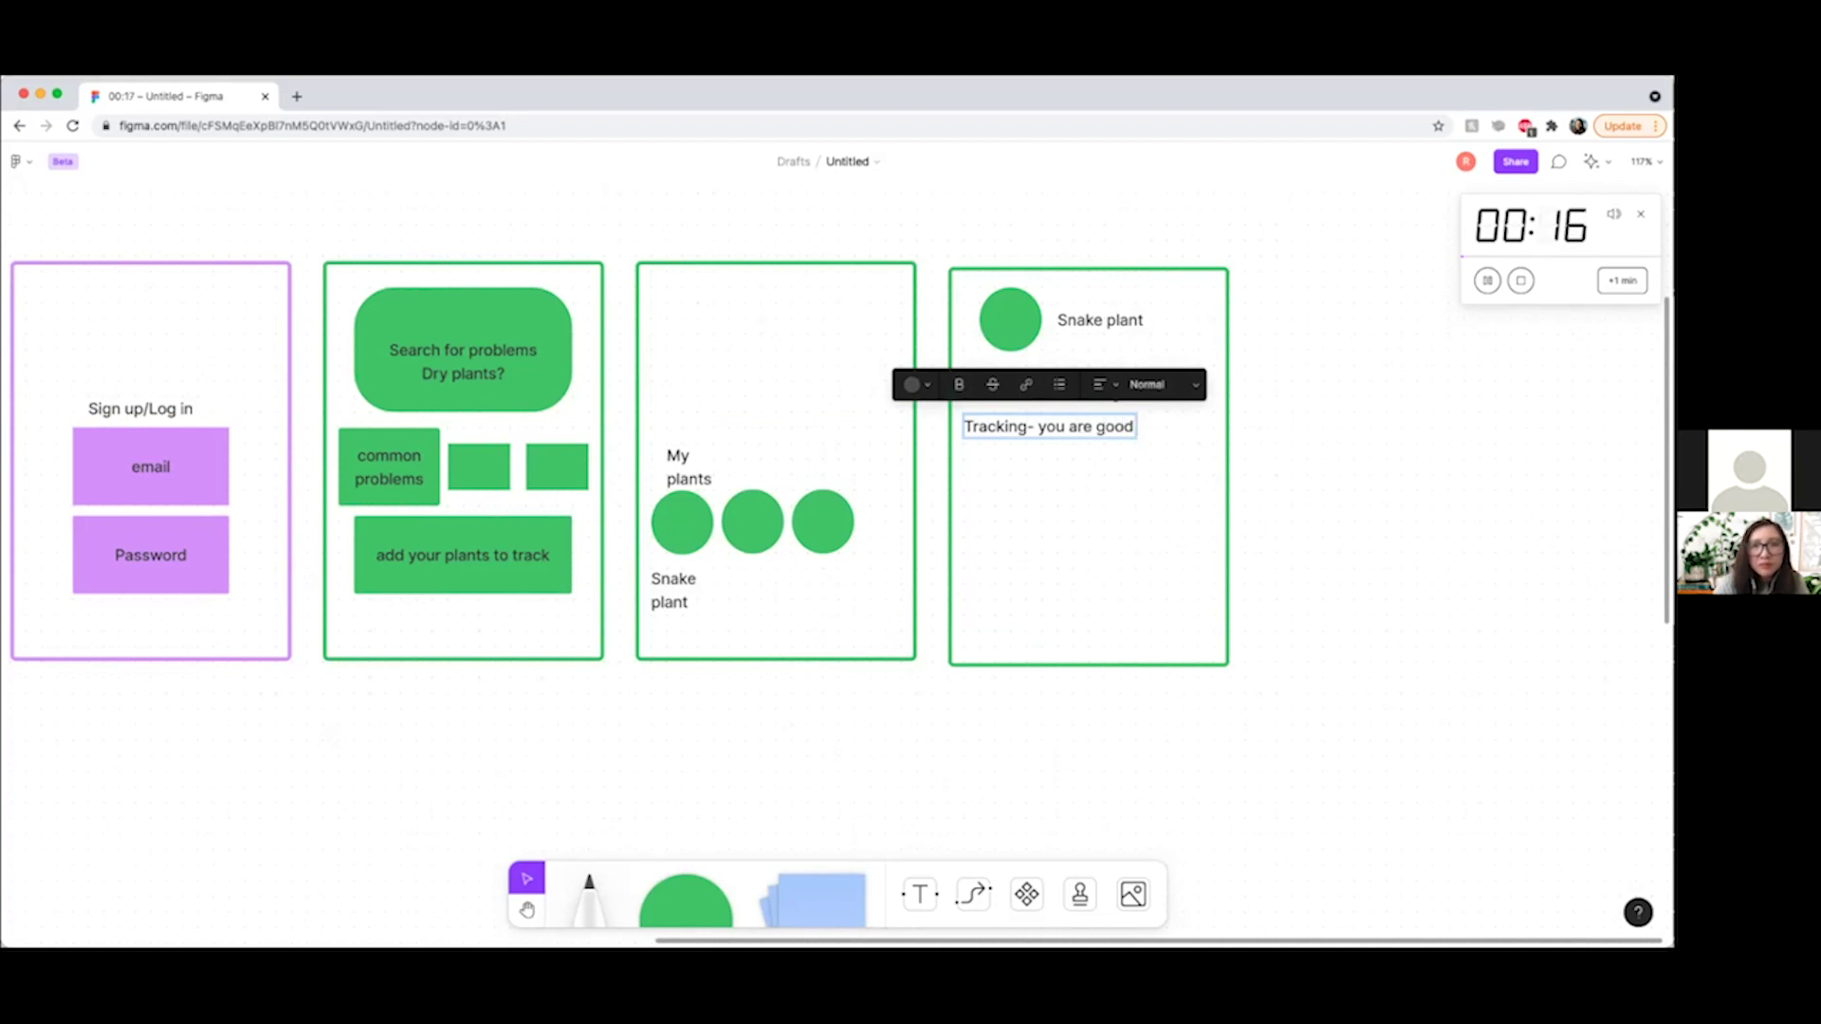
type(" for neow")
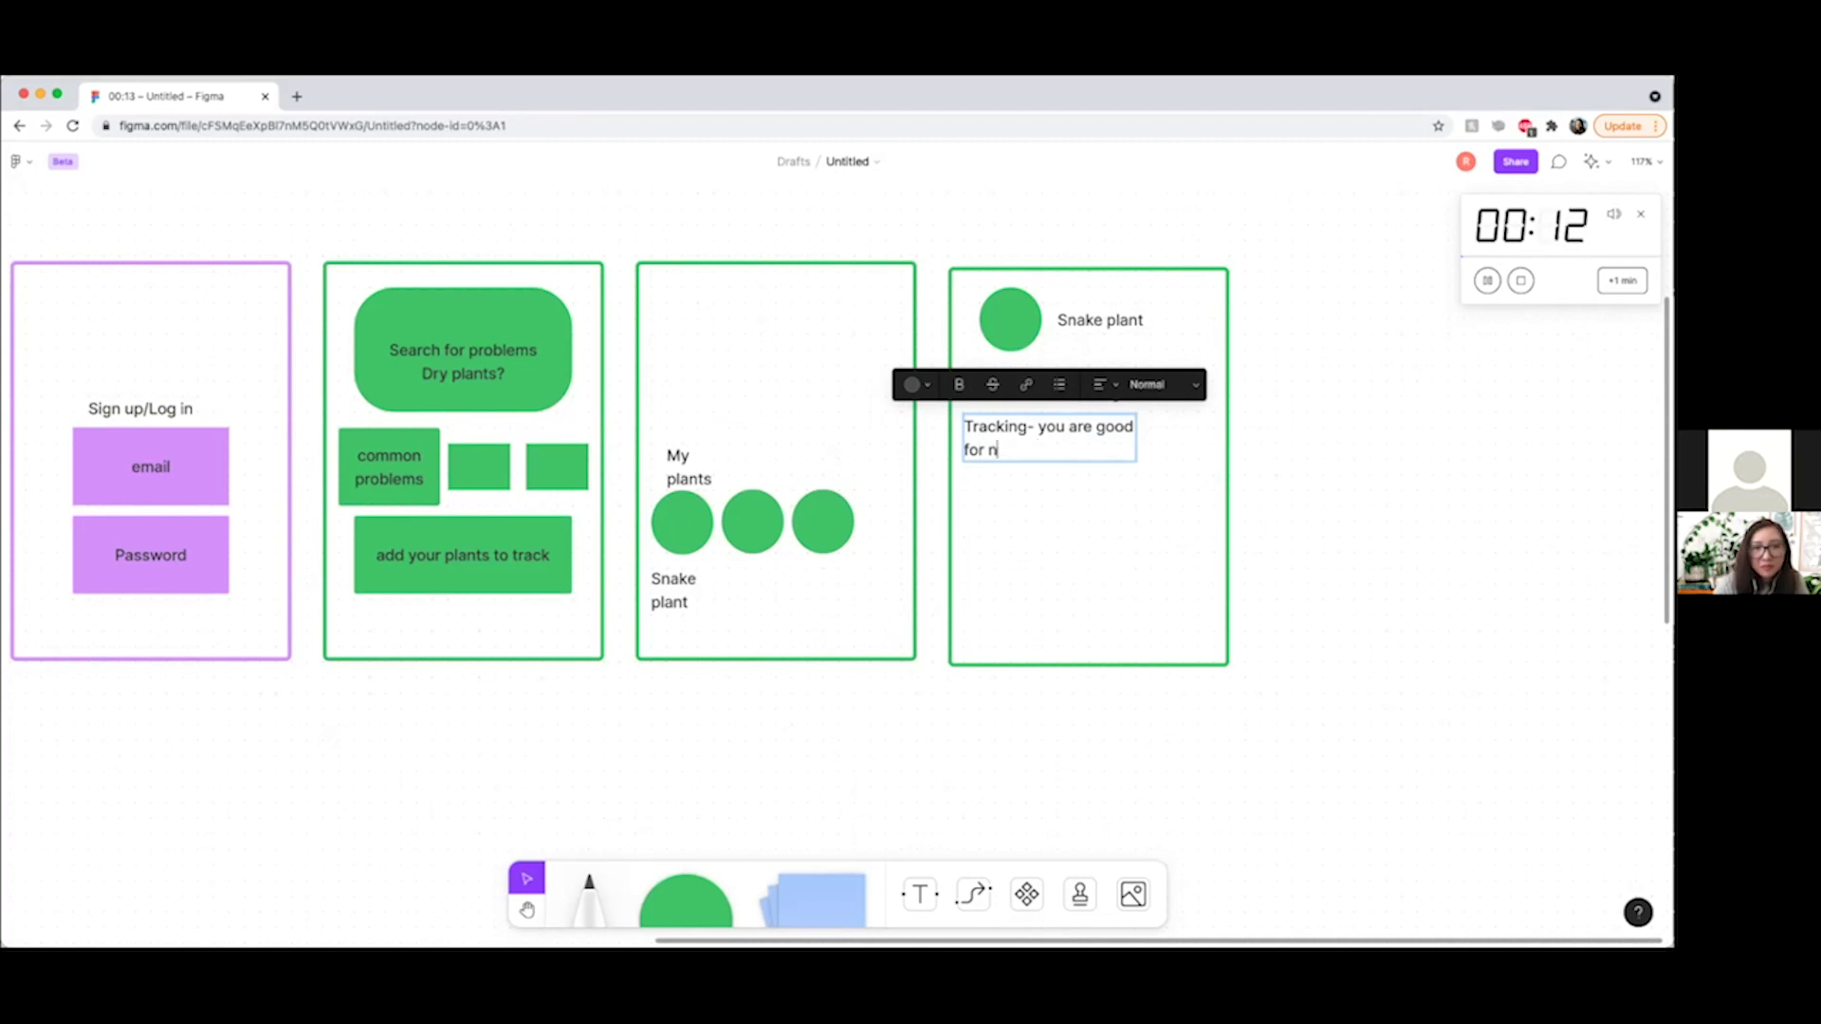
key("Escape")
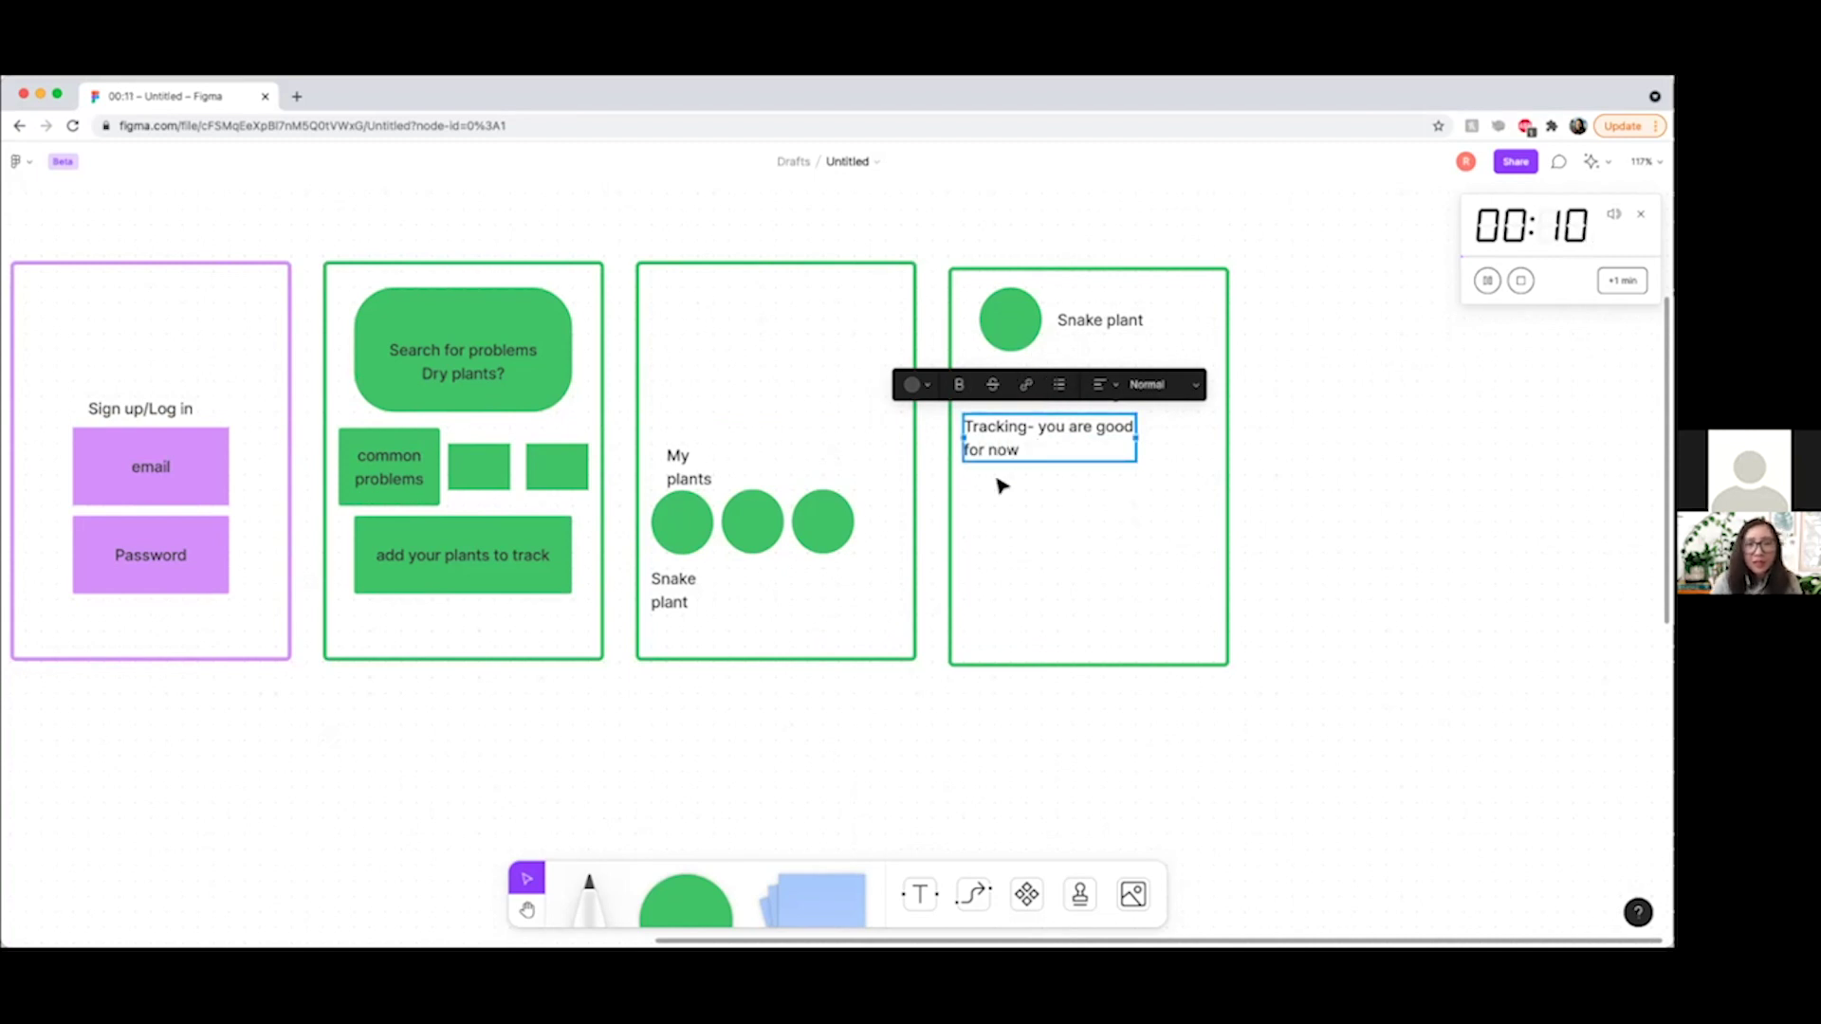
Stop the timer and add a "Tips and tricks" text line below the tracking note in the sixth frame.
scroll(1015, 547, "right", 1)
left_click(1011, 338)
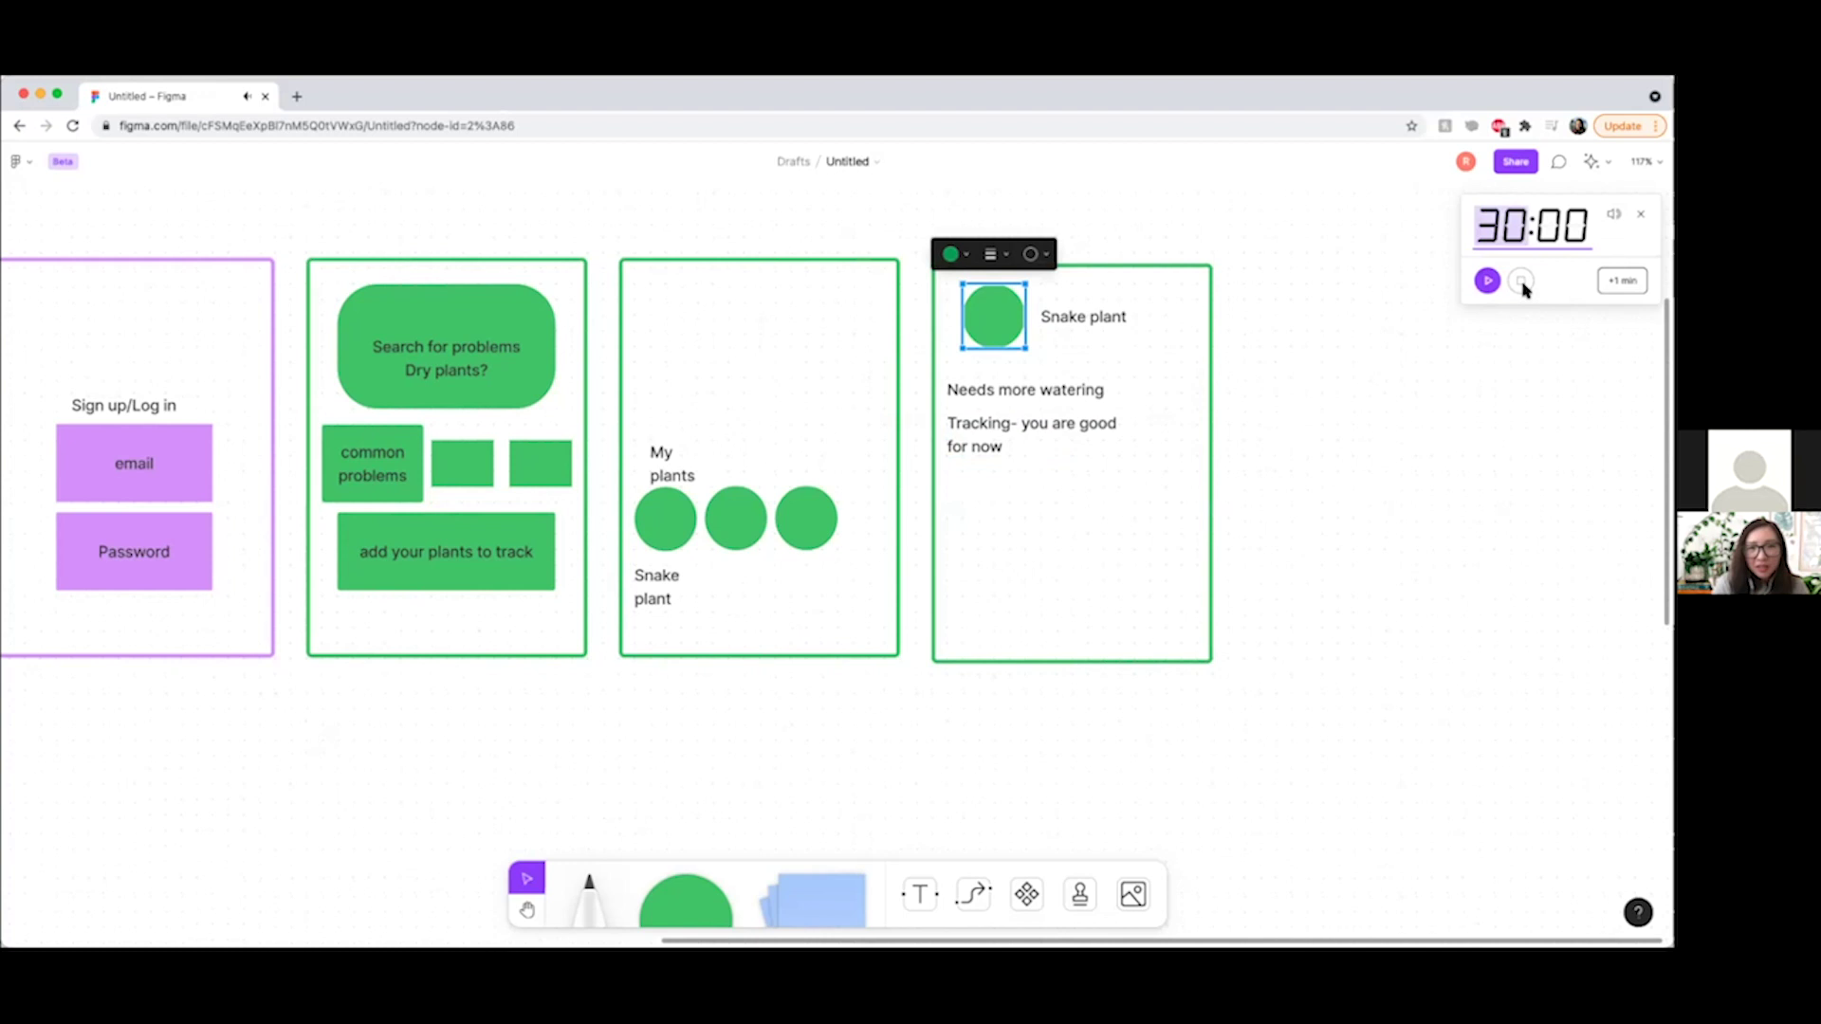
left_click(1035, 429)
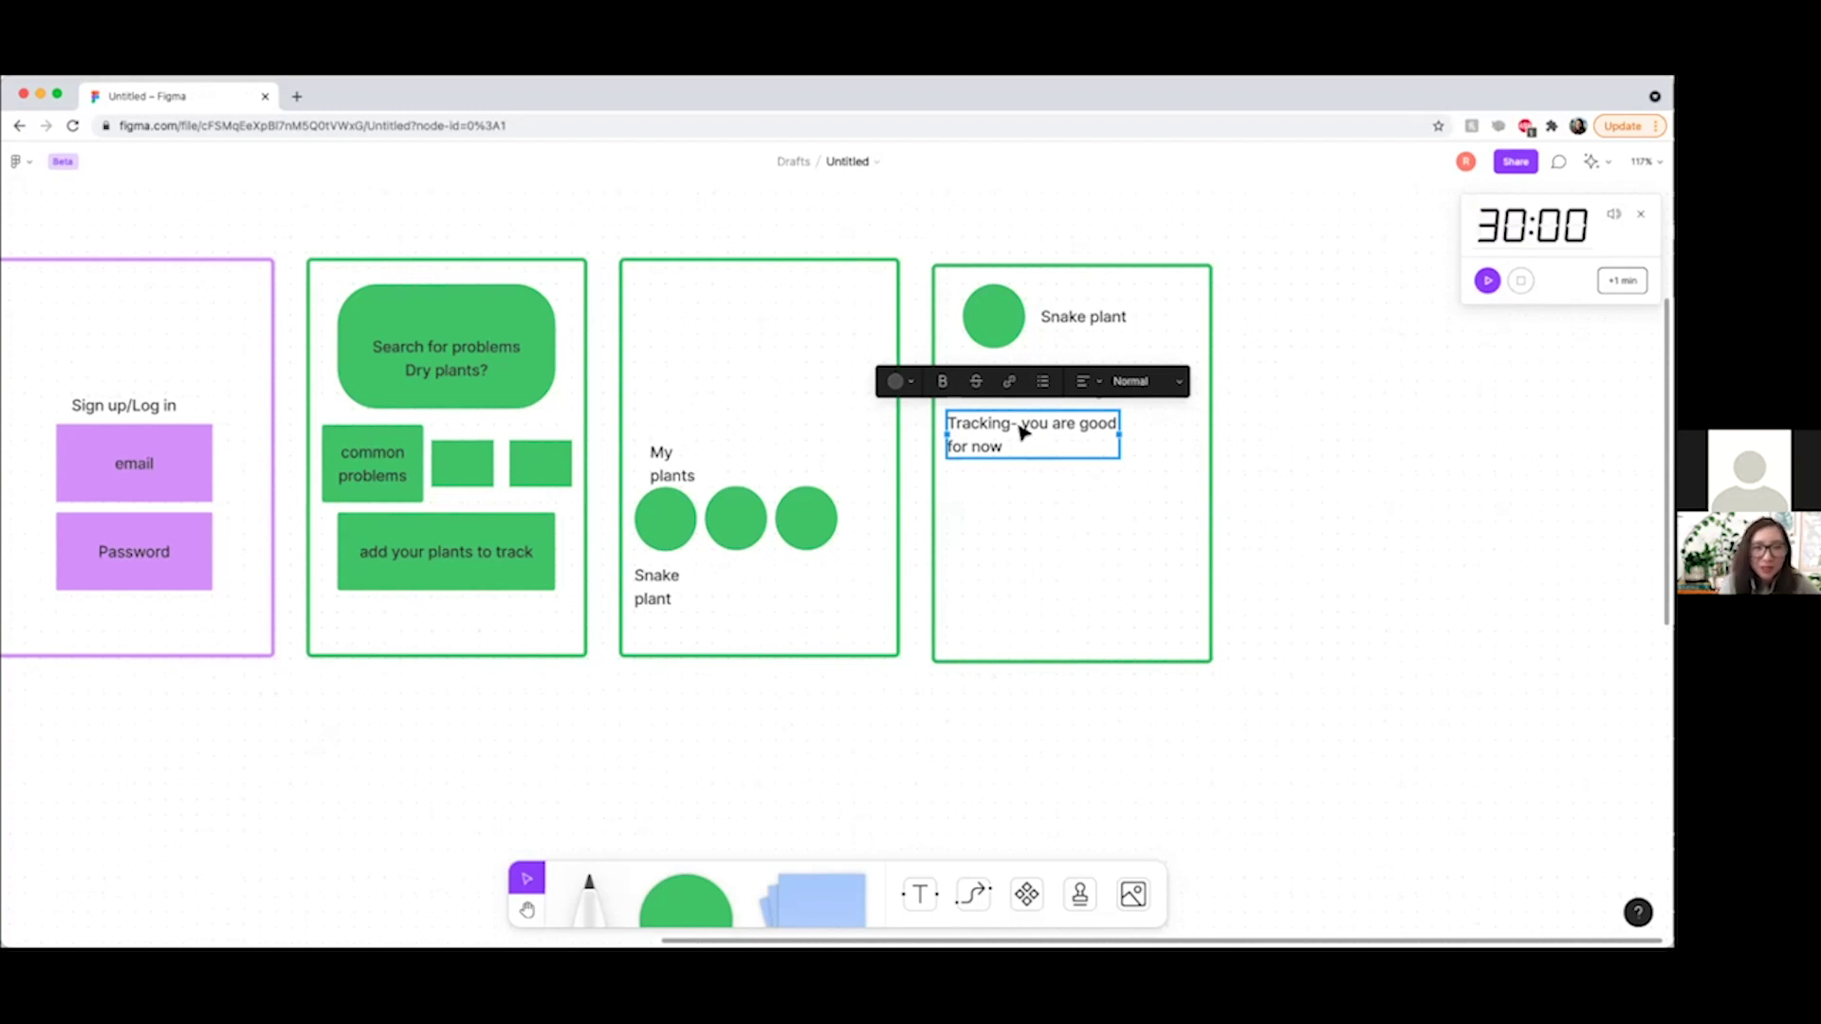
left_click(1353, 601)
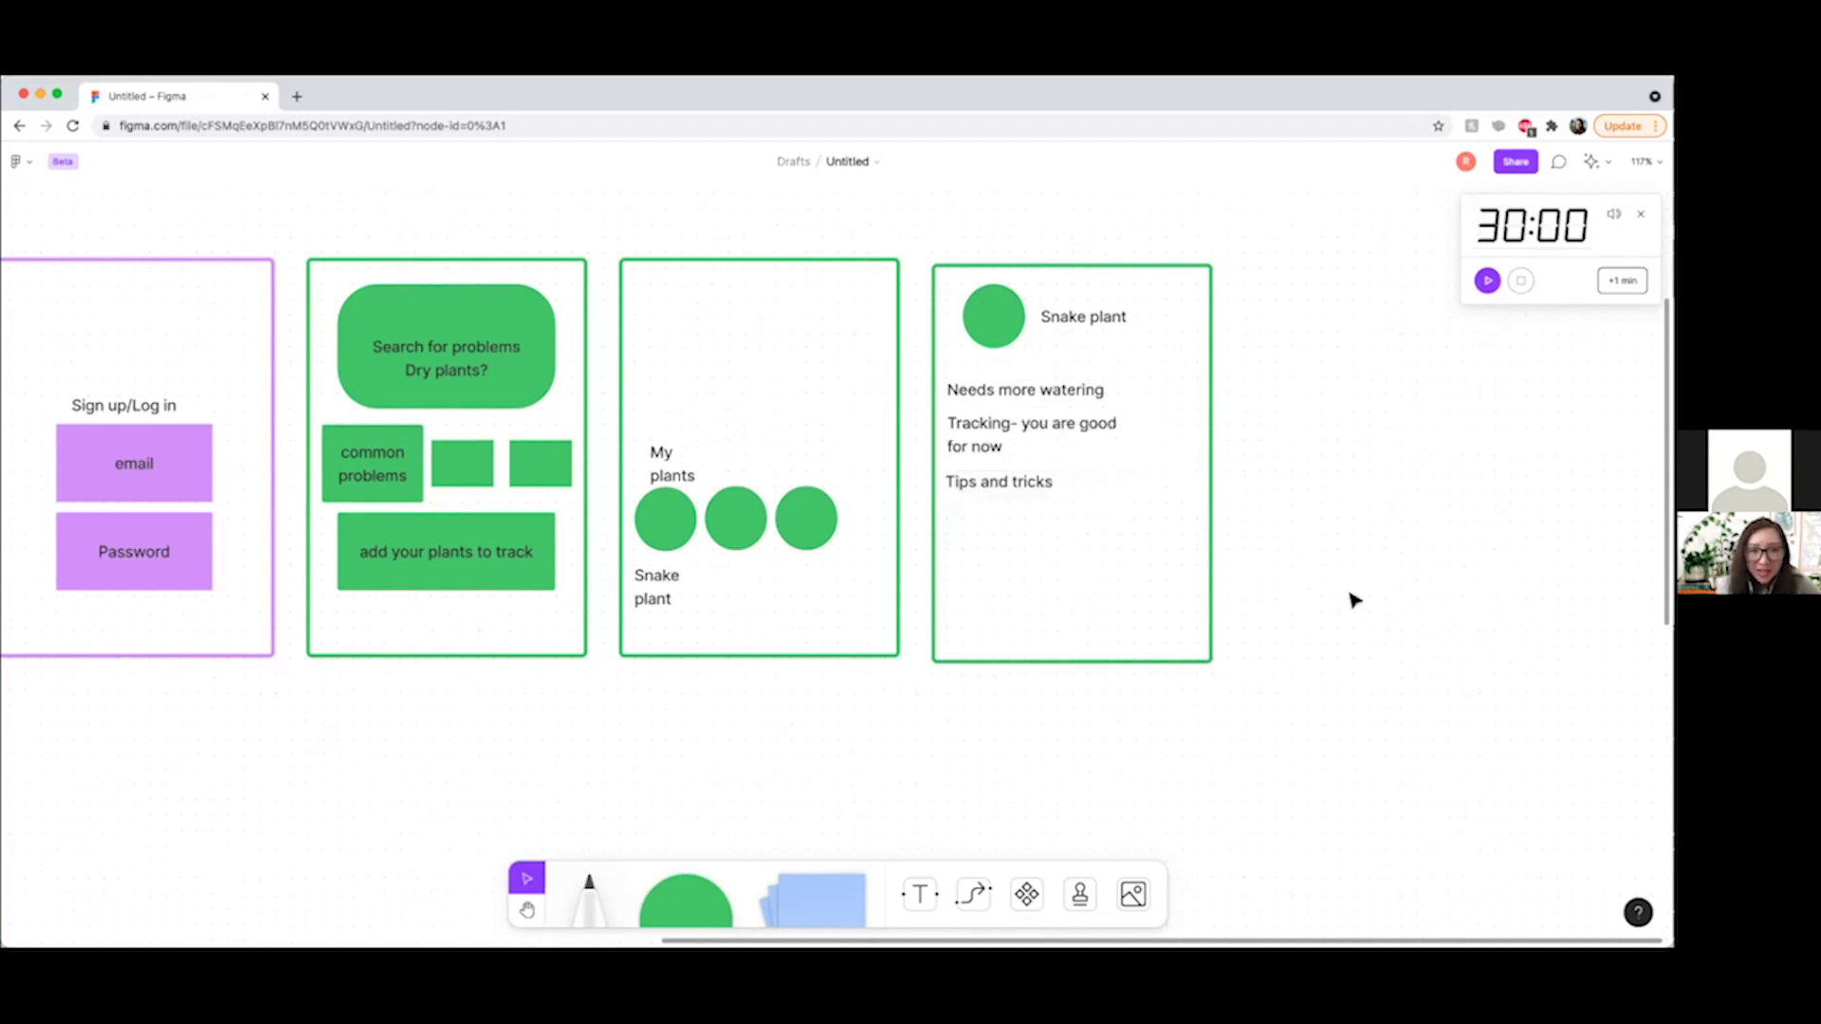
Center the "Welcome screen to Green Home" text horizontally in the first frame.
scroll(1354, 601, "down", 5)
scroll(1353, 601, "left", 5)
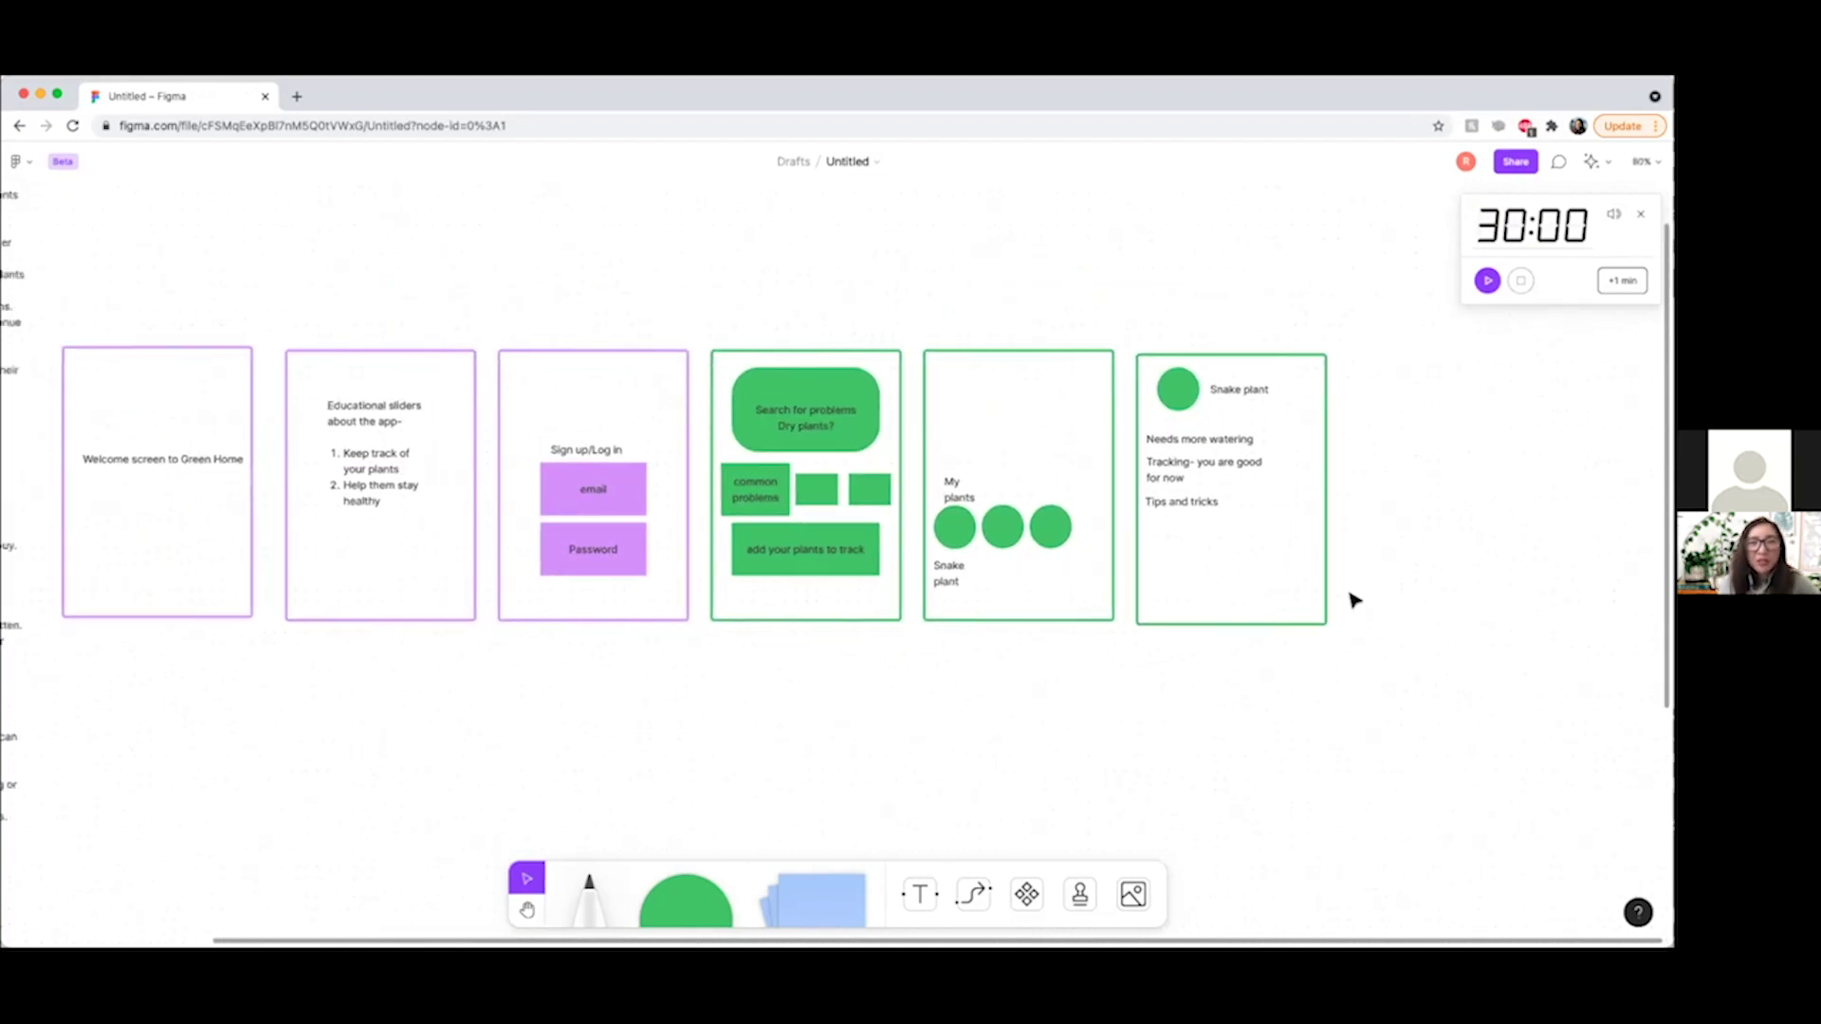
scroll(1353, 601, "left", 3)
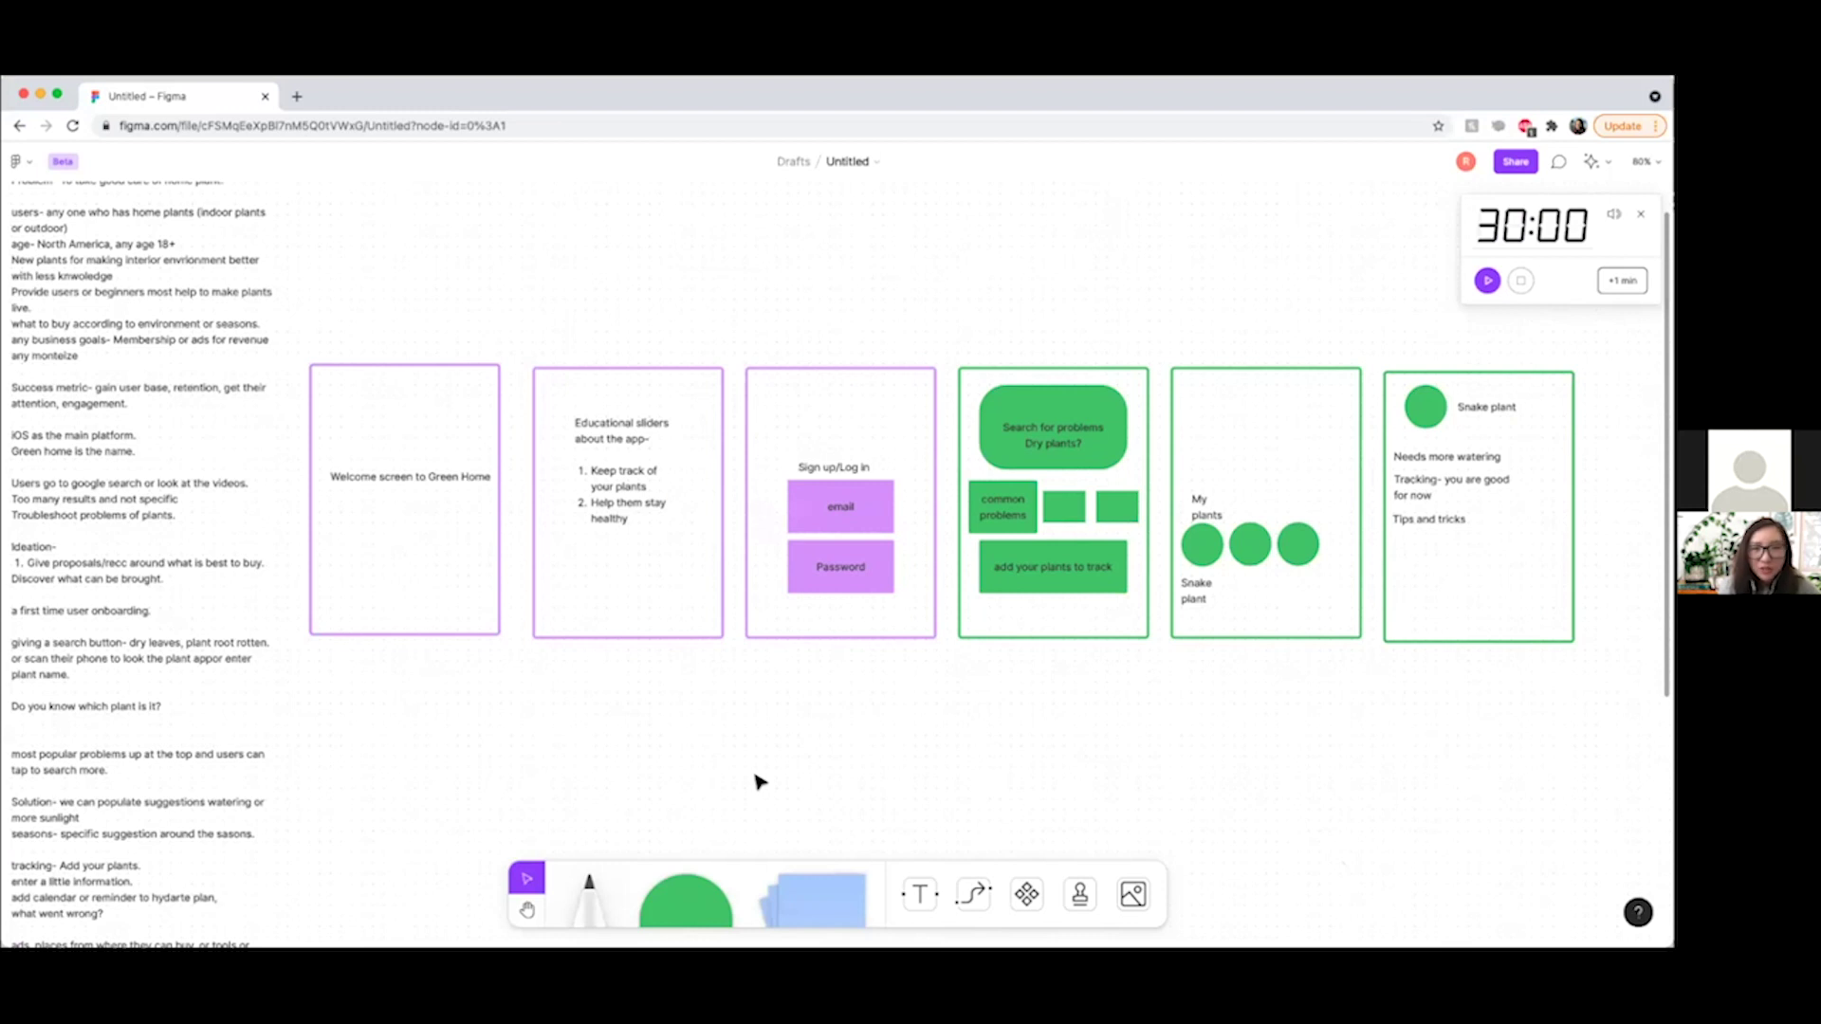
scroll(759, 781, "left", 4)
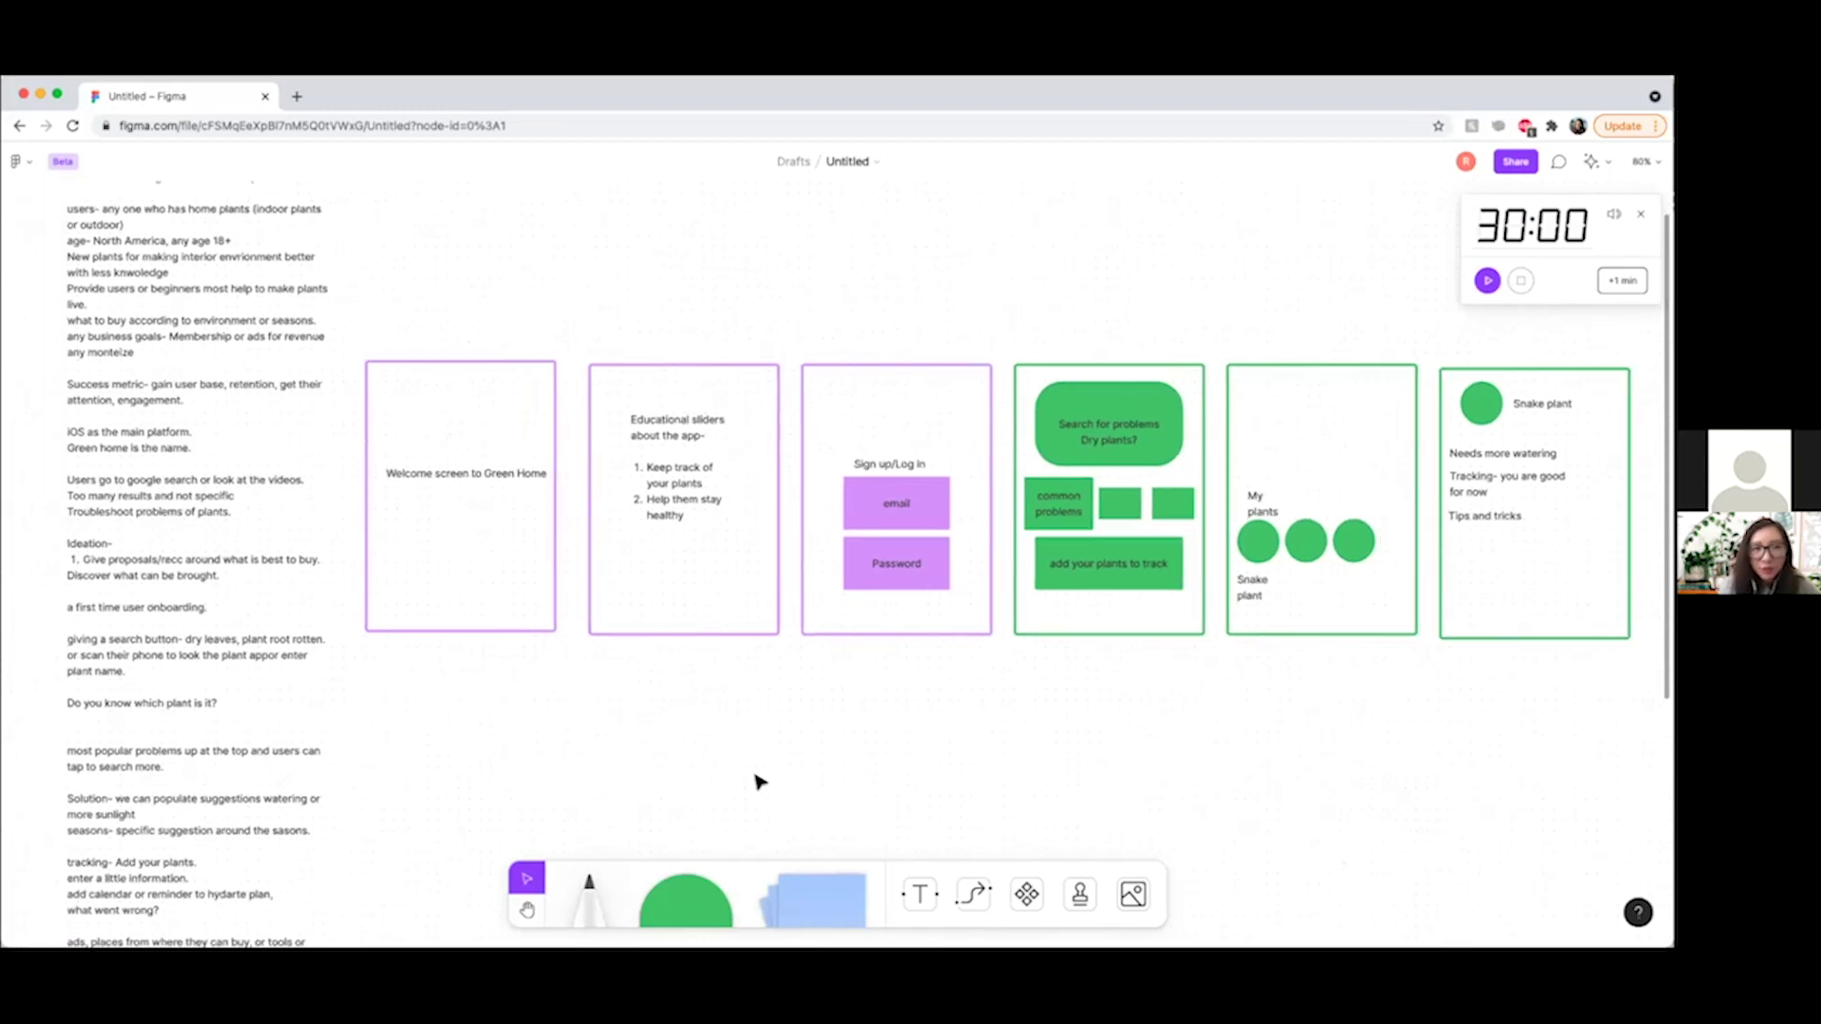
scroll(759, 781, "down", 1)
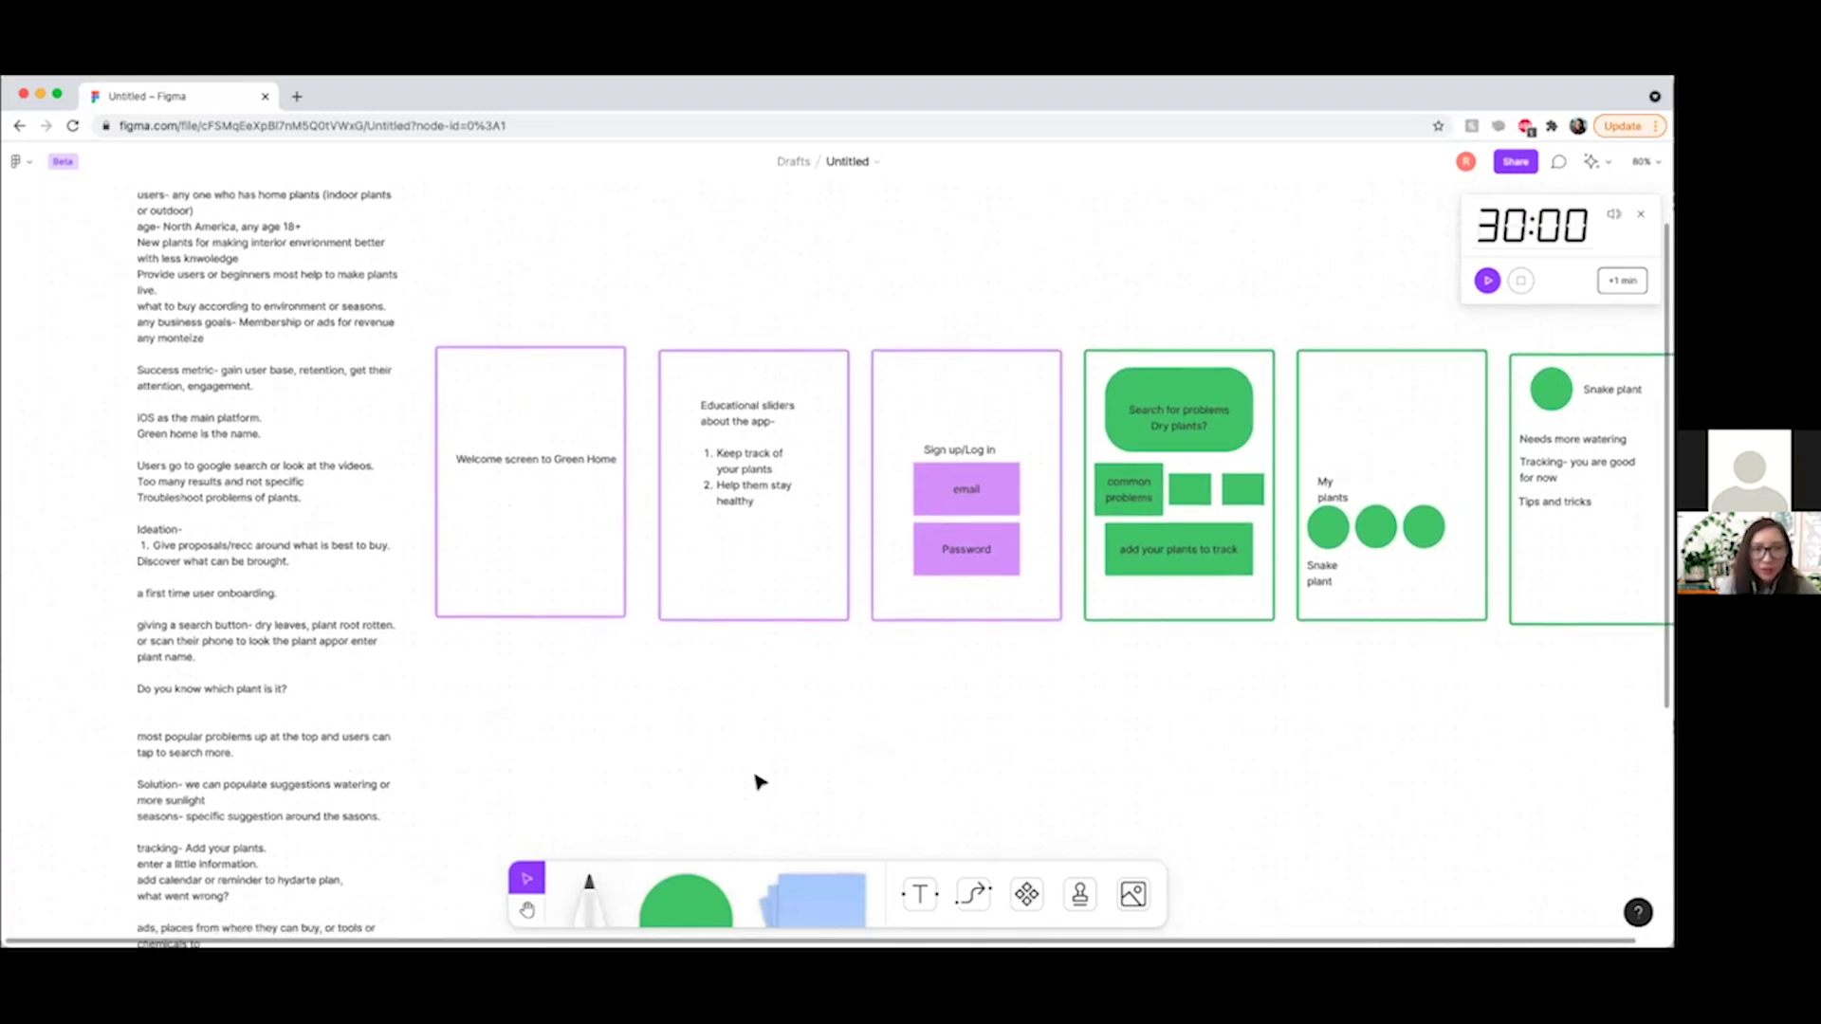
scroll(758, 782, "right", 1)
scroll(759, 781, "right", 1)
scroll(759, 781, "down", 1)
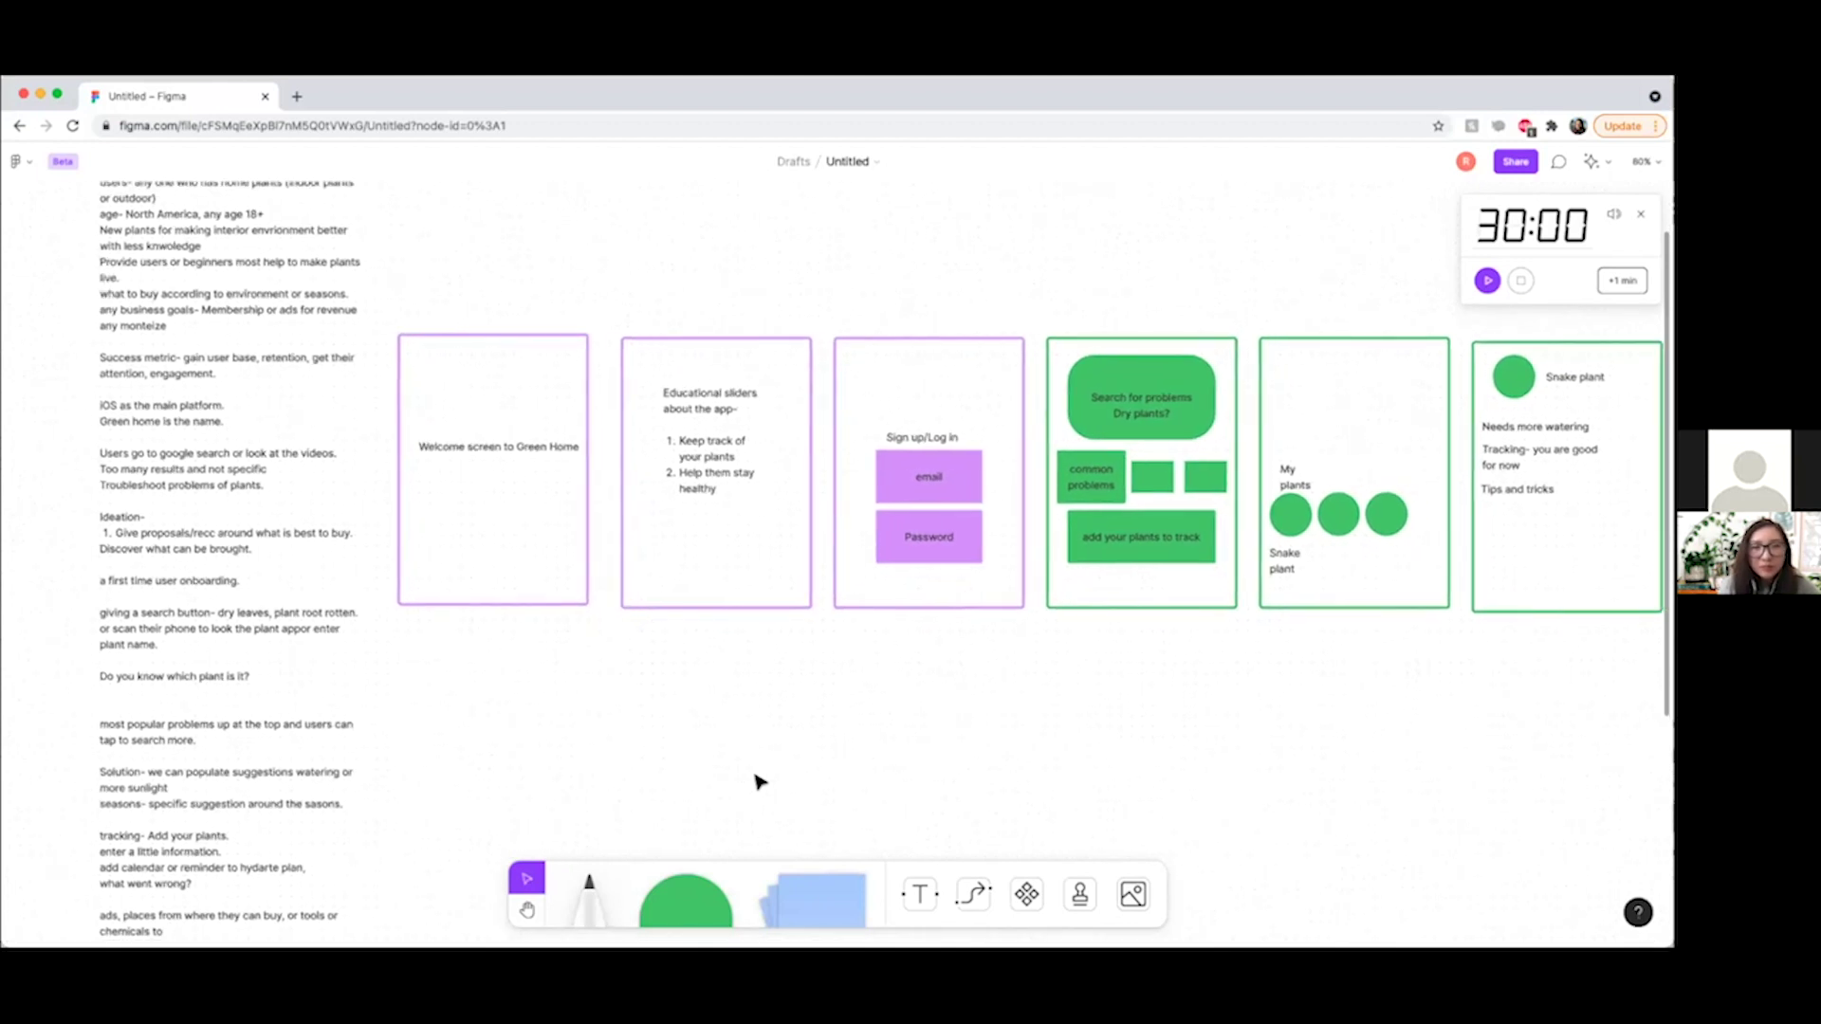
left_click(490, 448)
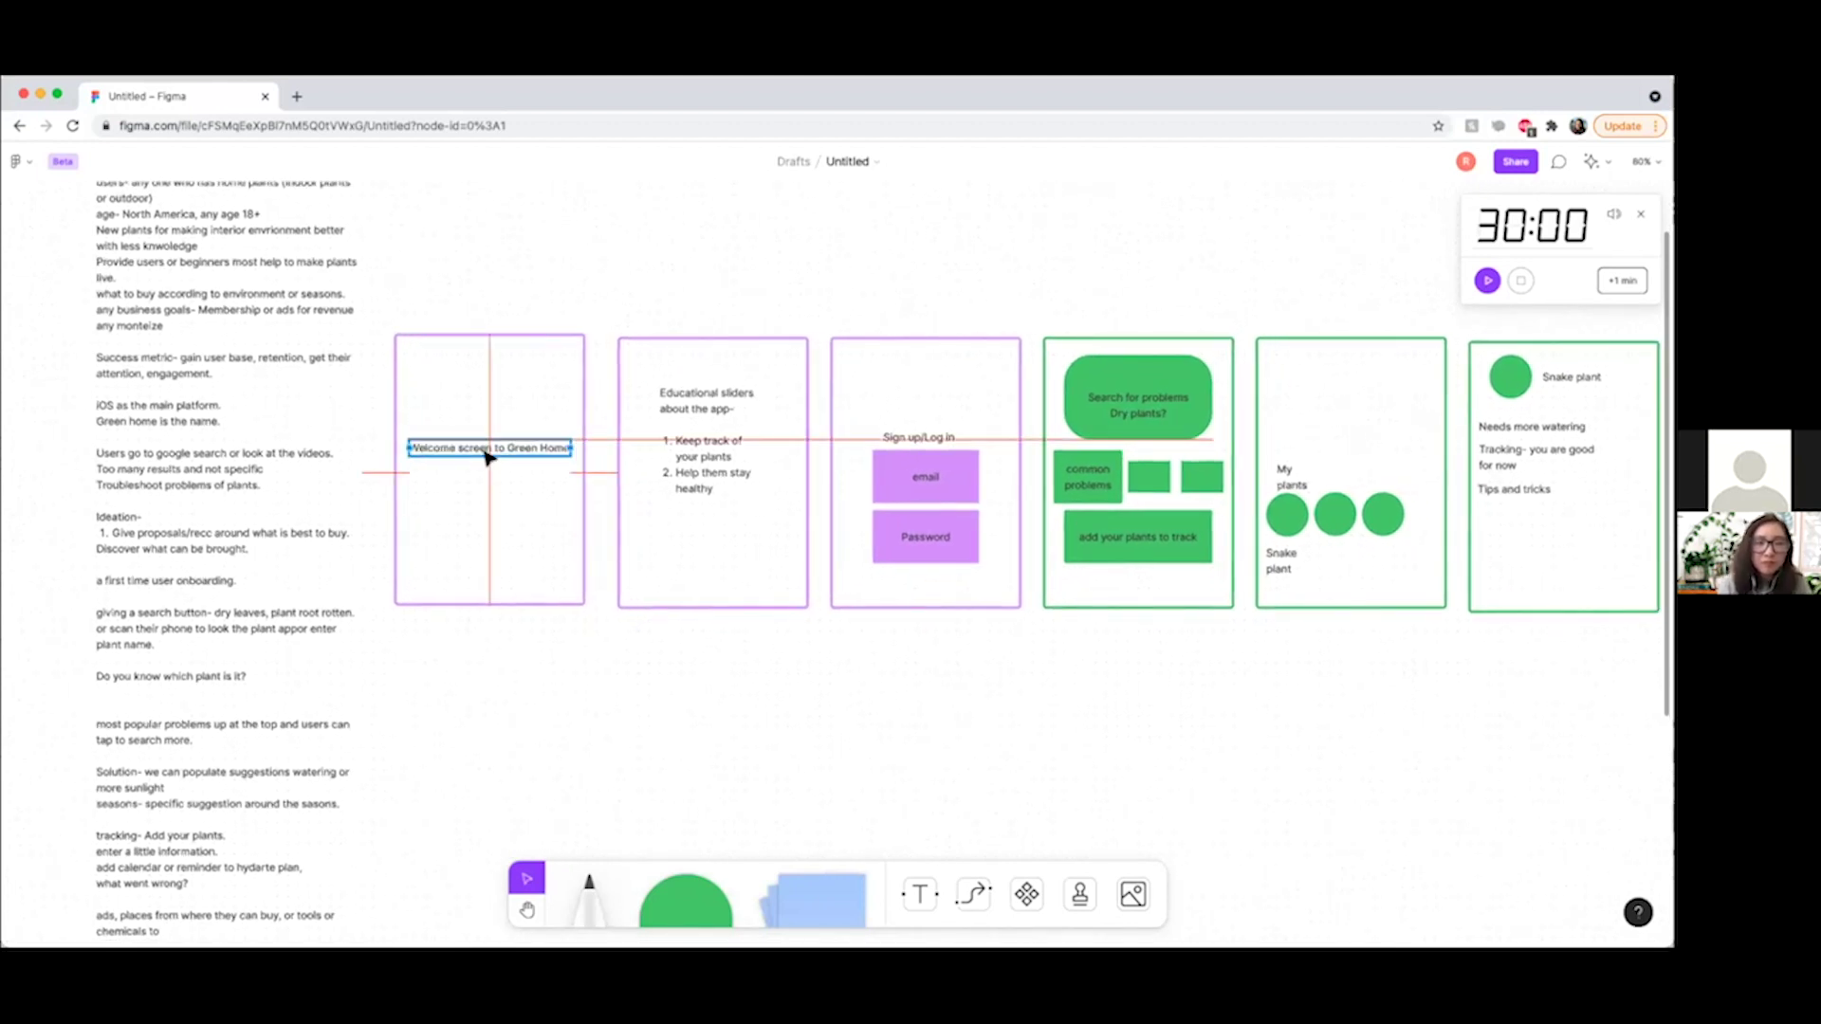
Review the project notes together with the welcome, educational sliders and sign up/log in frames.
scroll(586, 807, "up", 2)
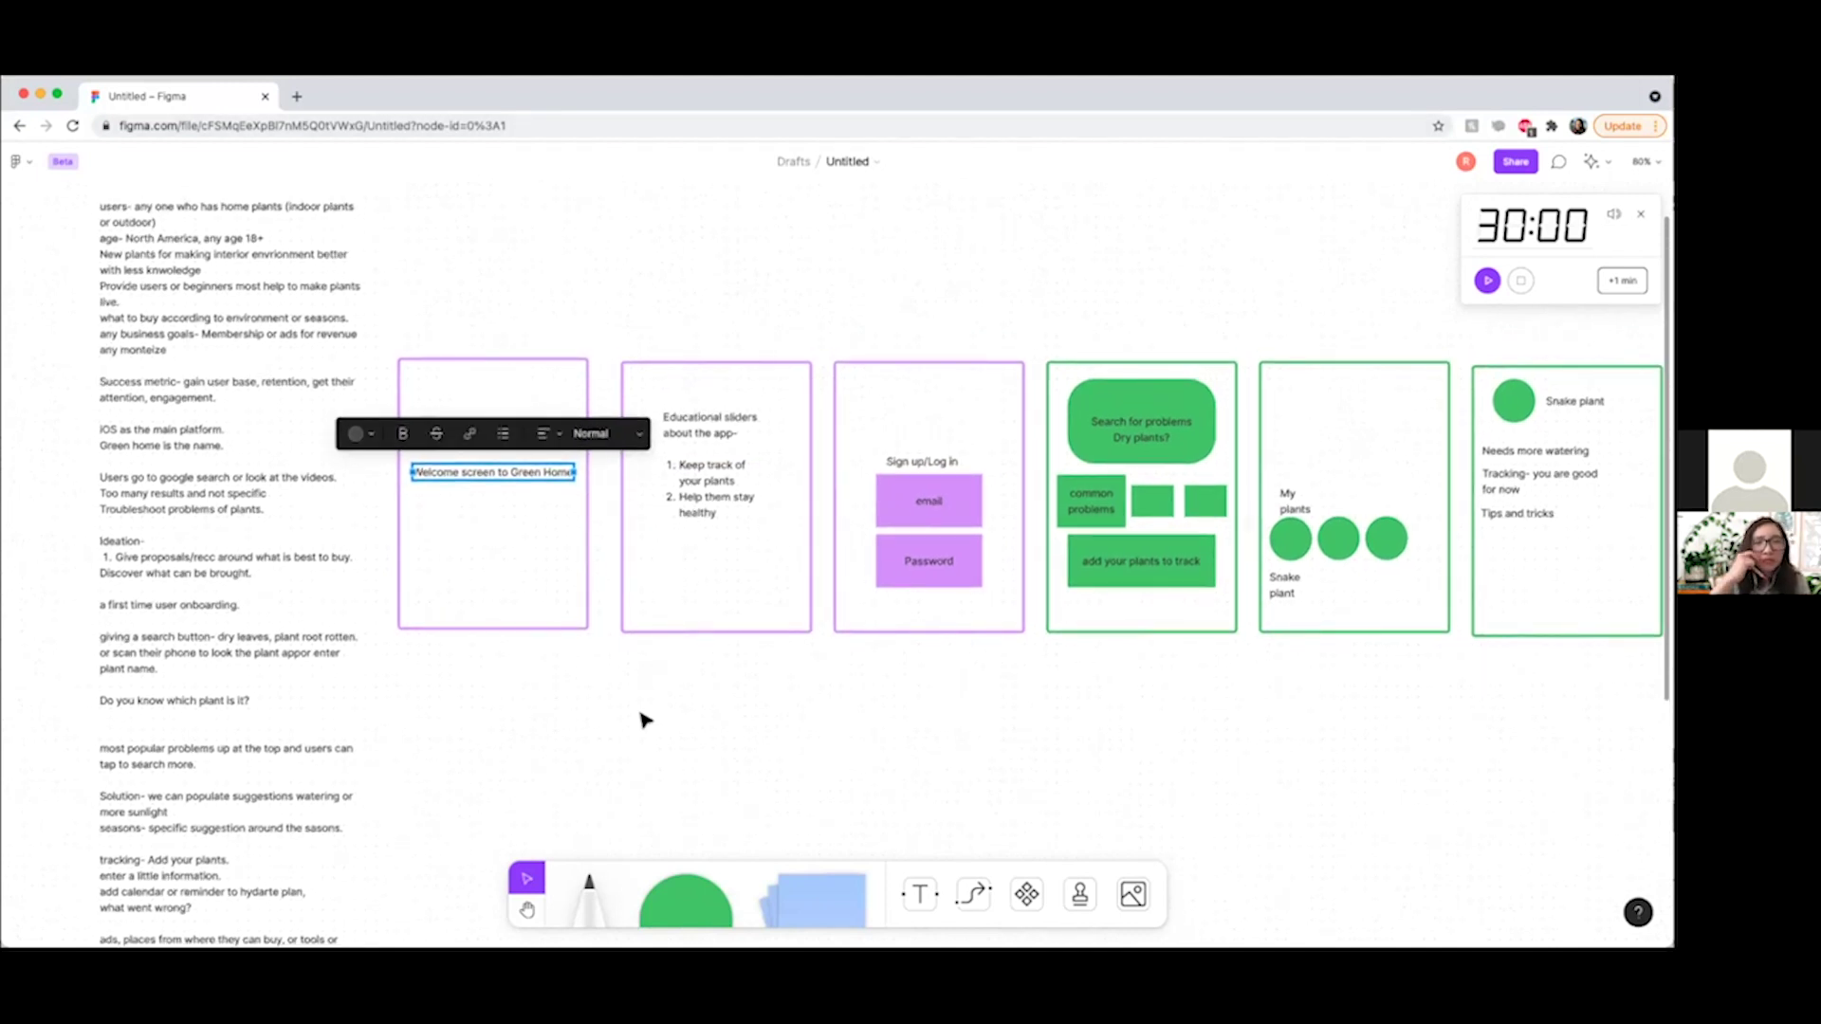
scroll(640, 718, "up", 2)
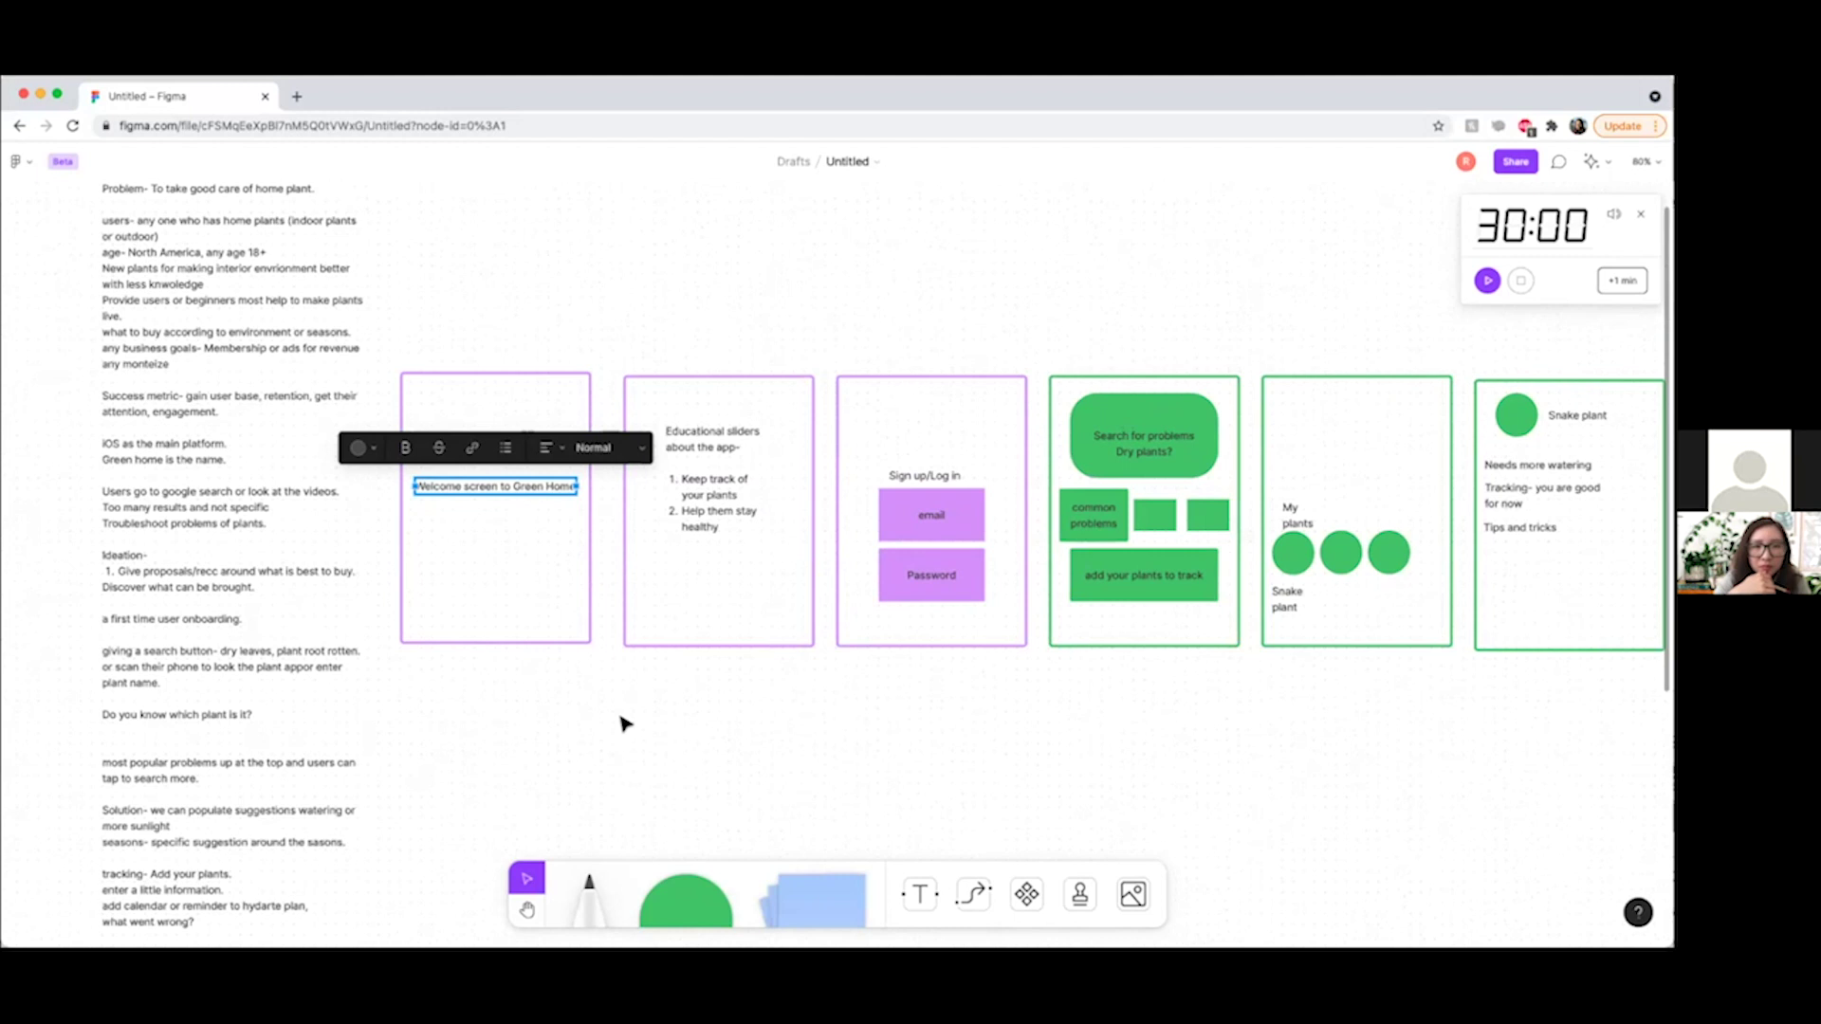
scroll(623, 723, "right", 3)
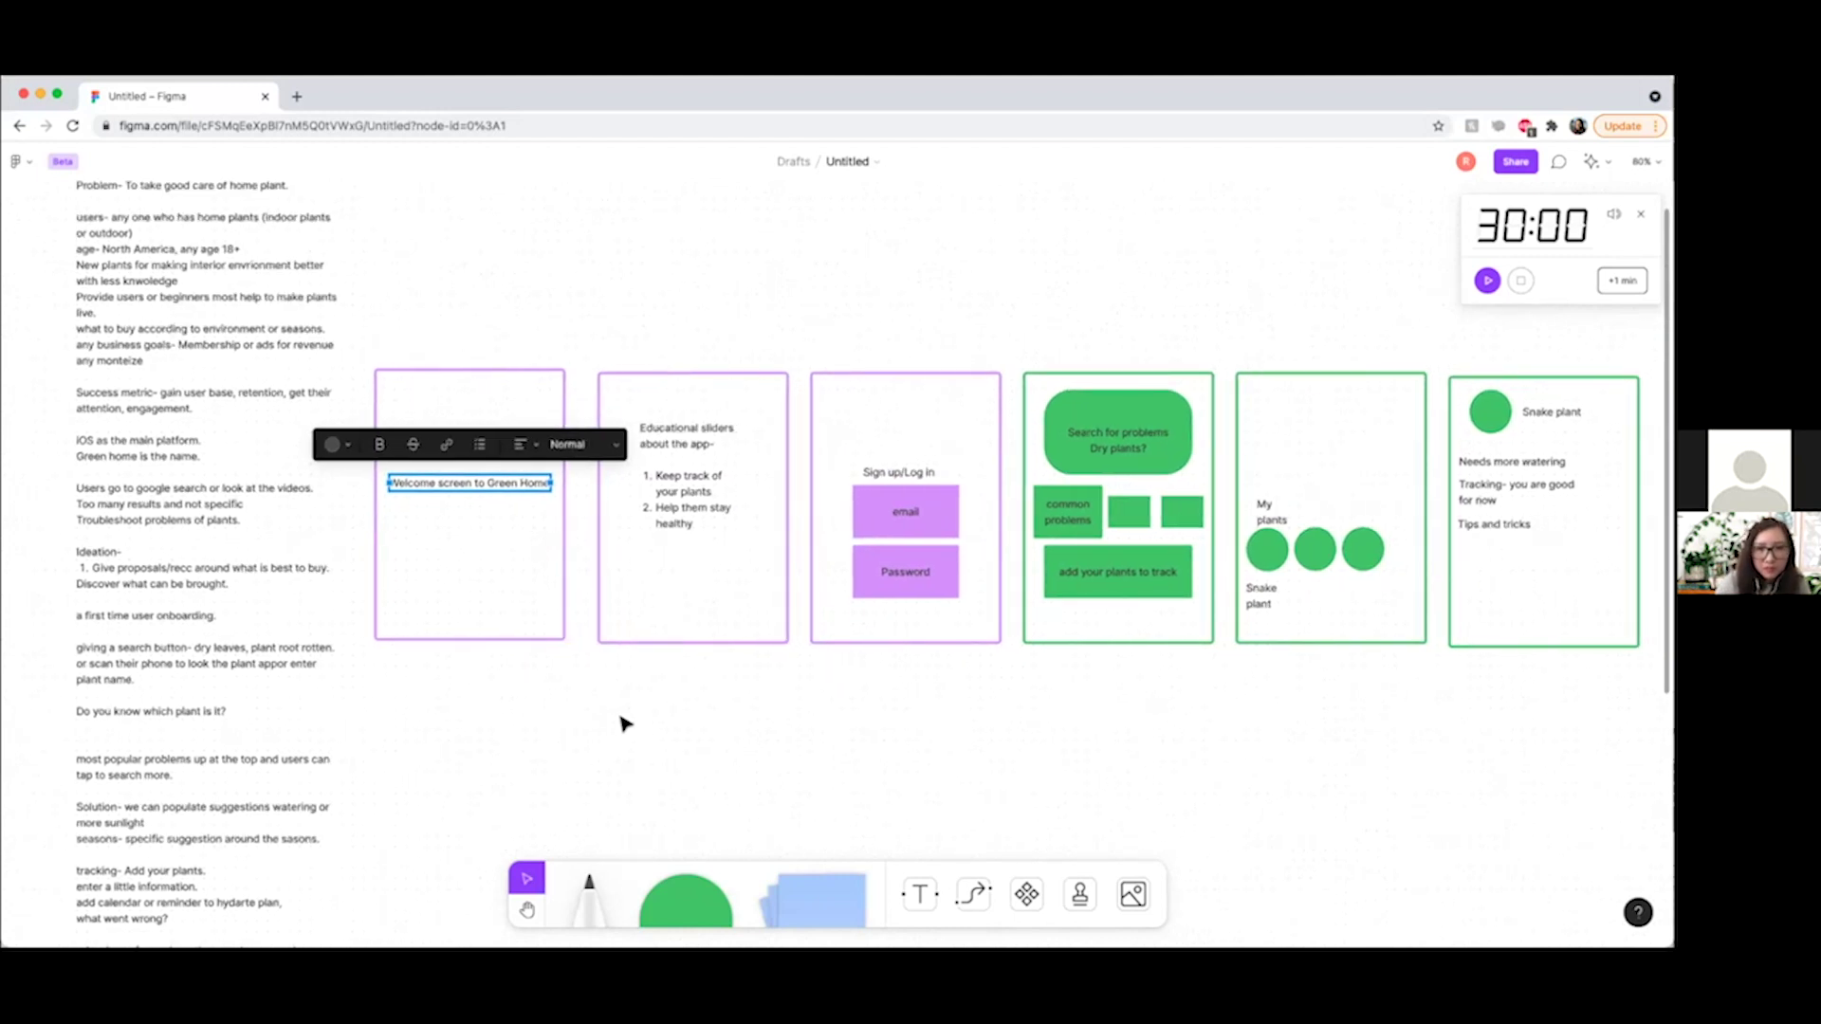
scroll(622, 724, "right", 3)
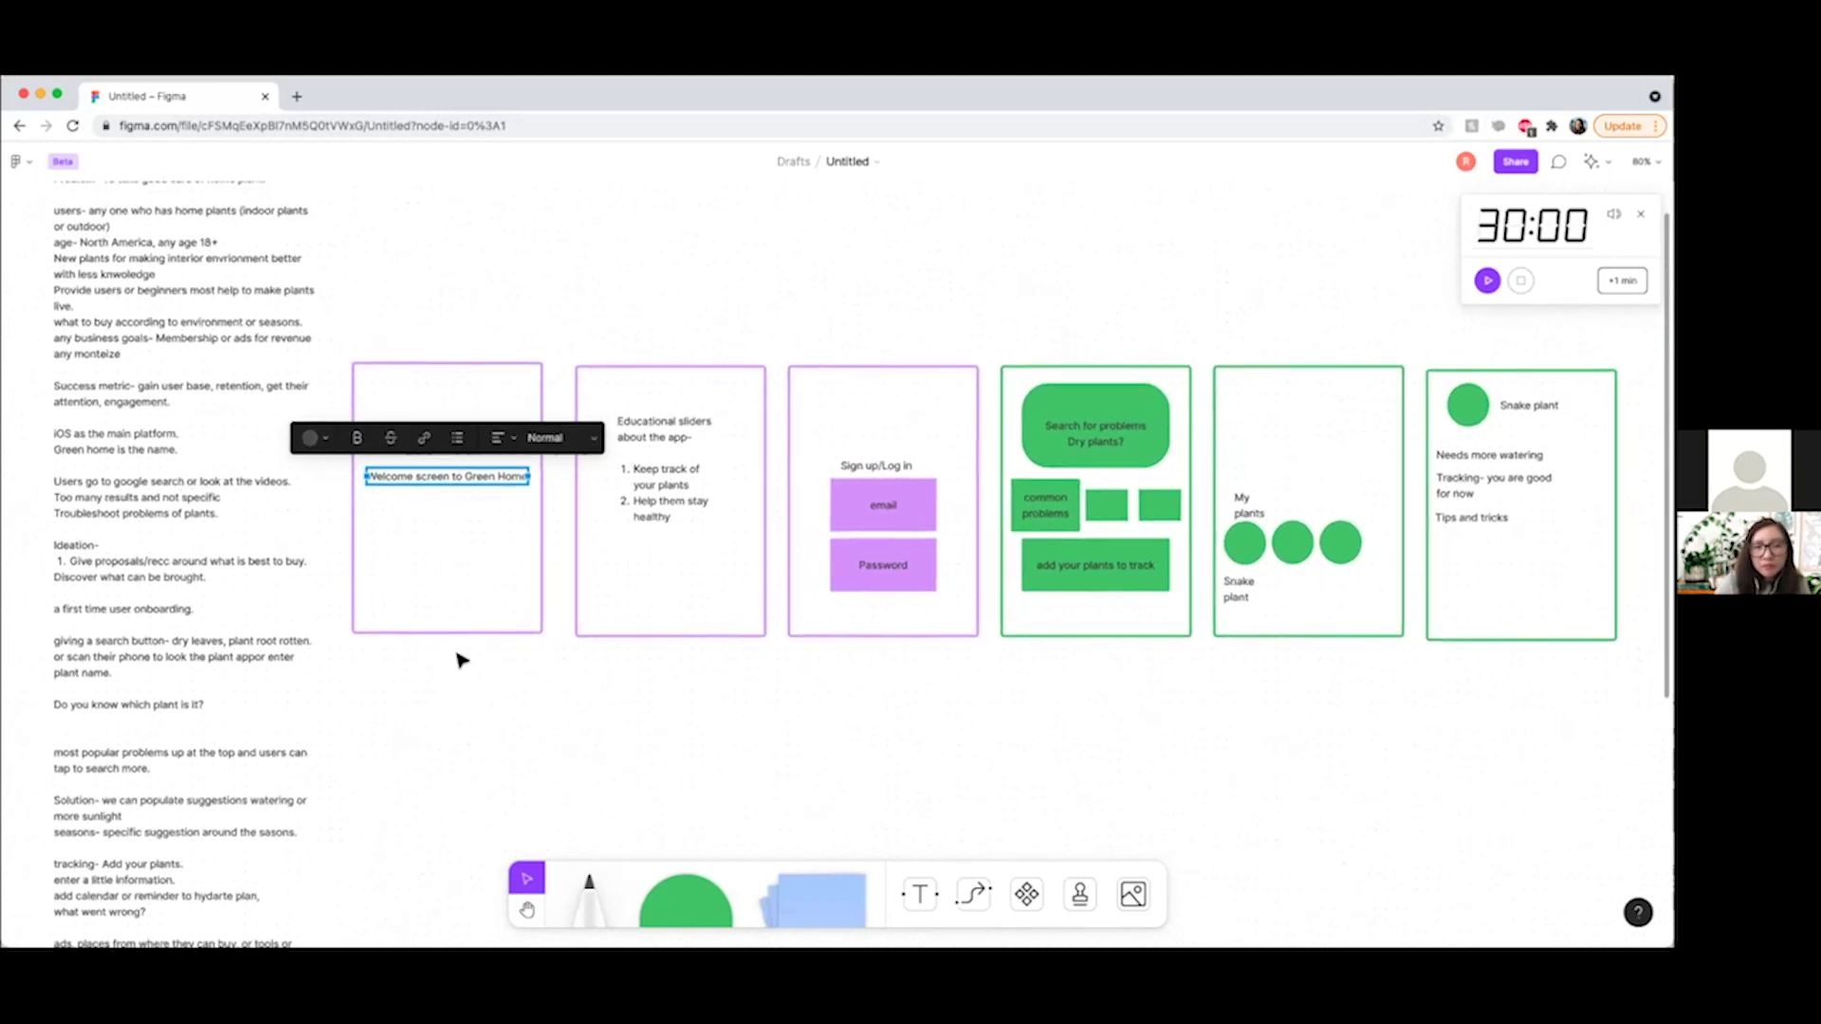
scroll(520, 695, "right", 3)
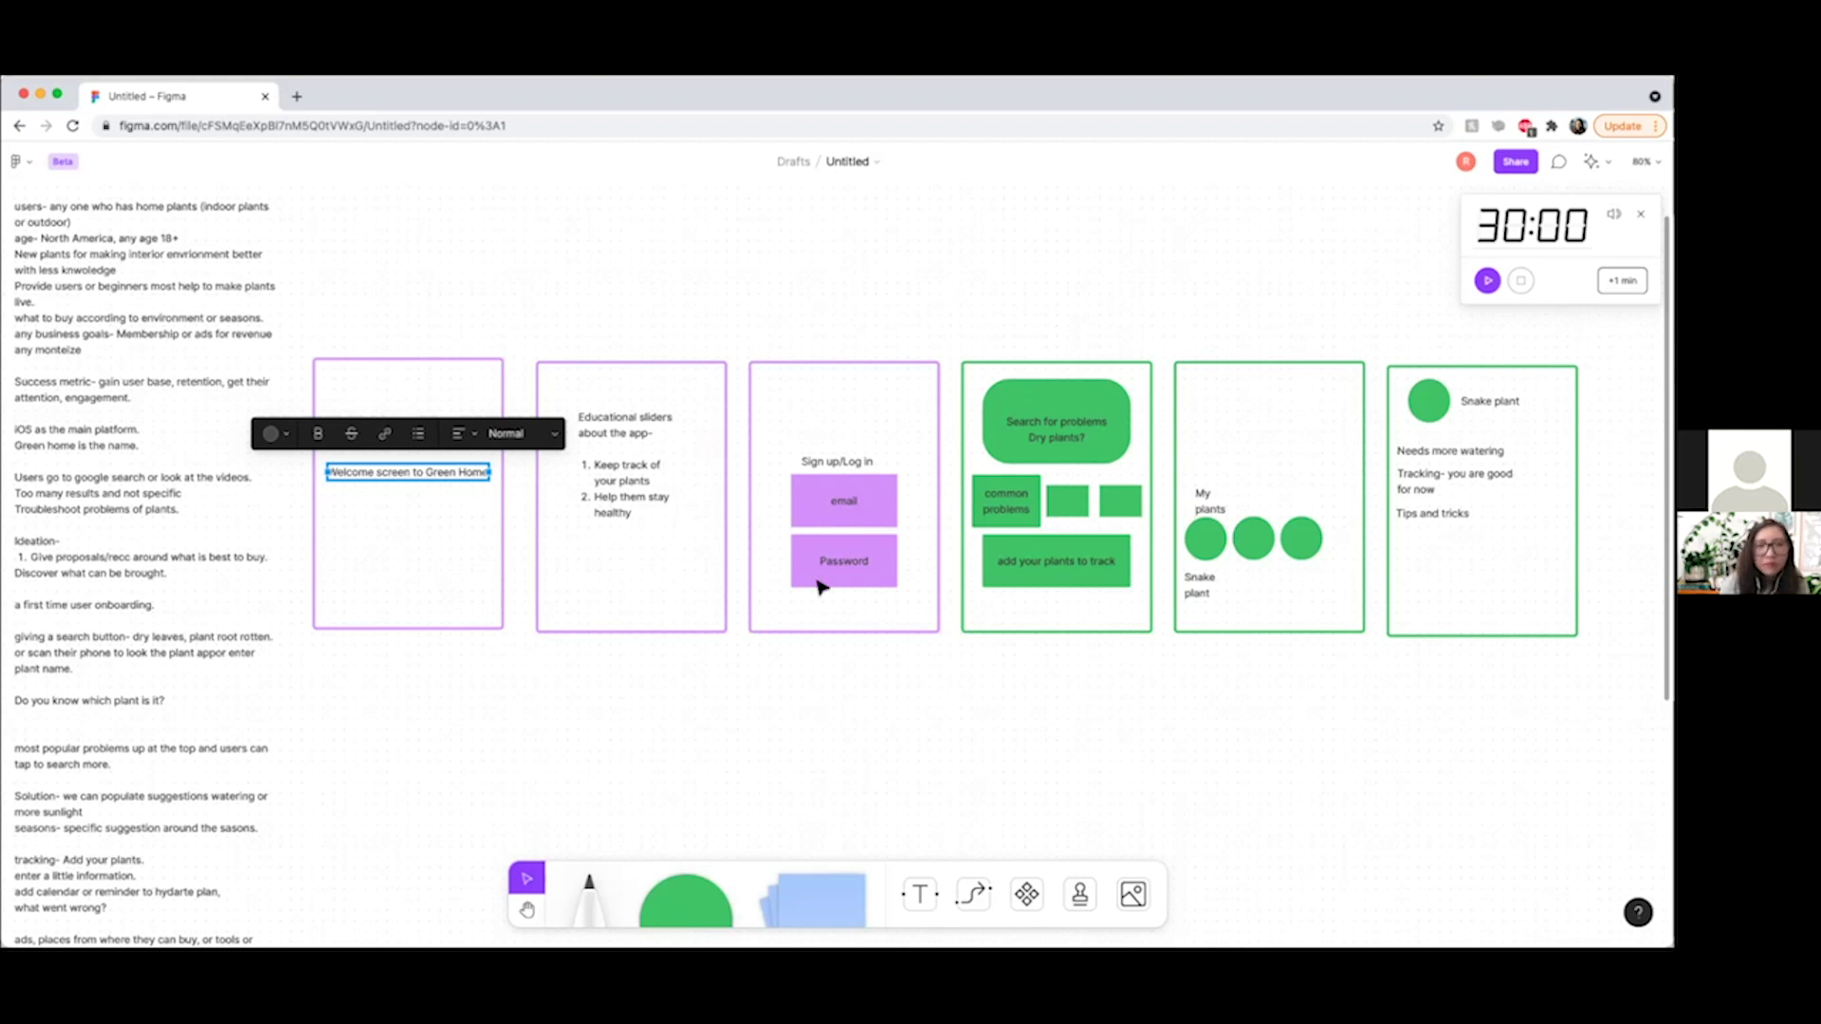
scroll(821, 587, "right", 5)
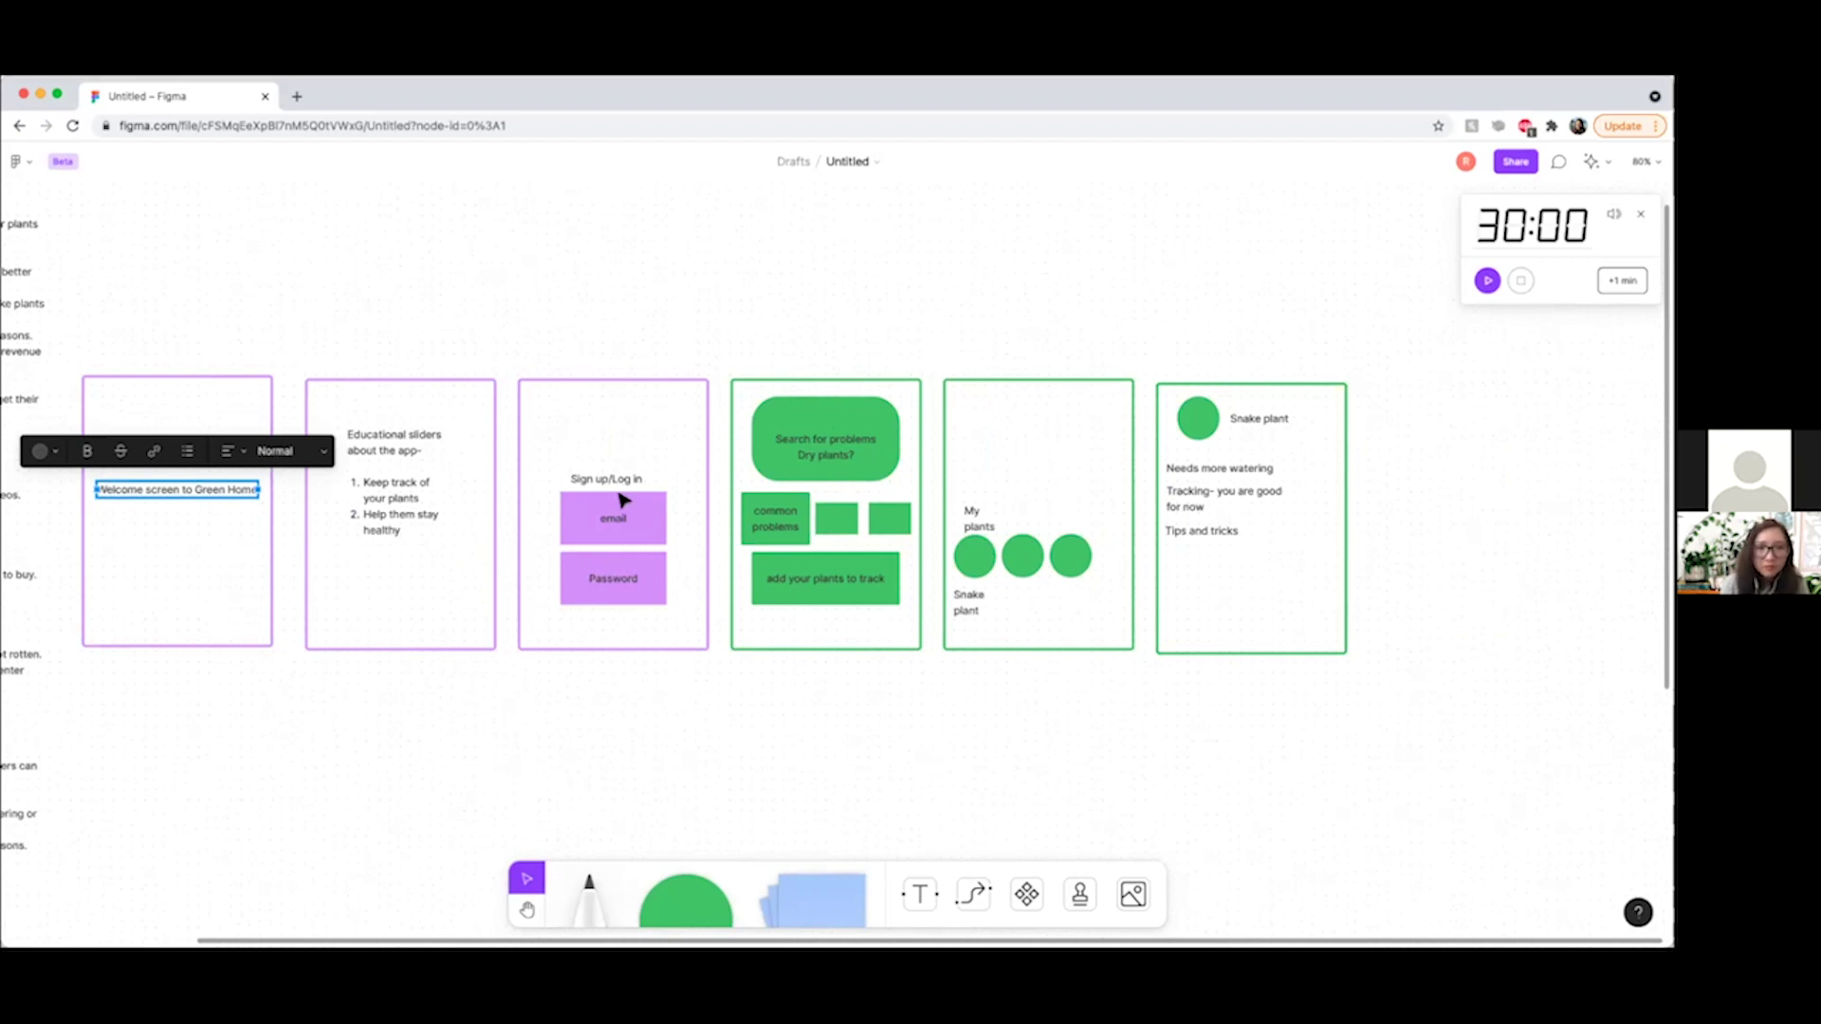
scroll(623, 500, "right", 1)
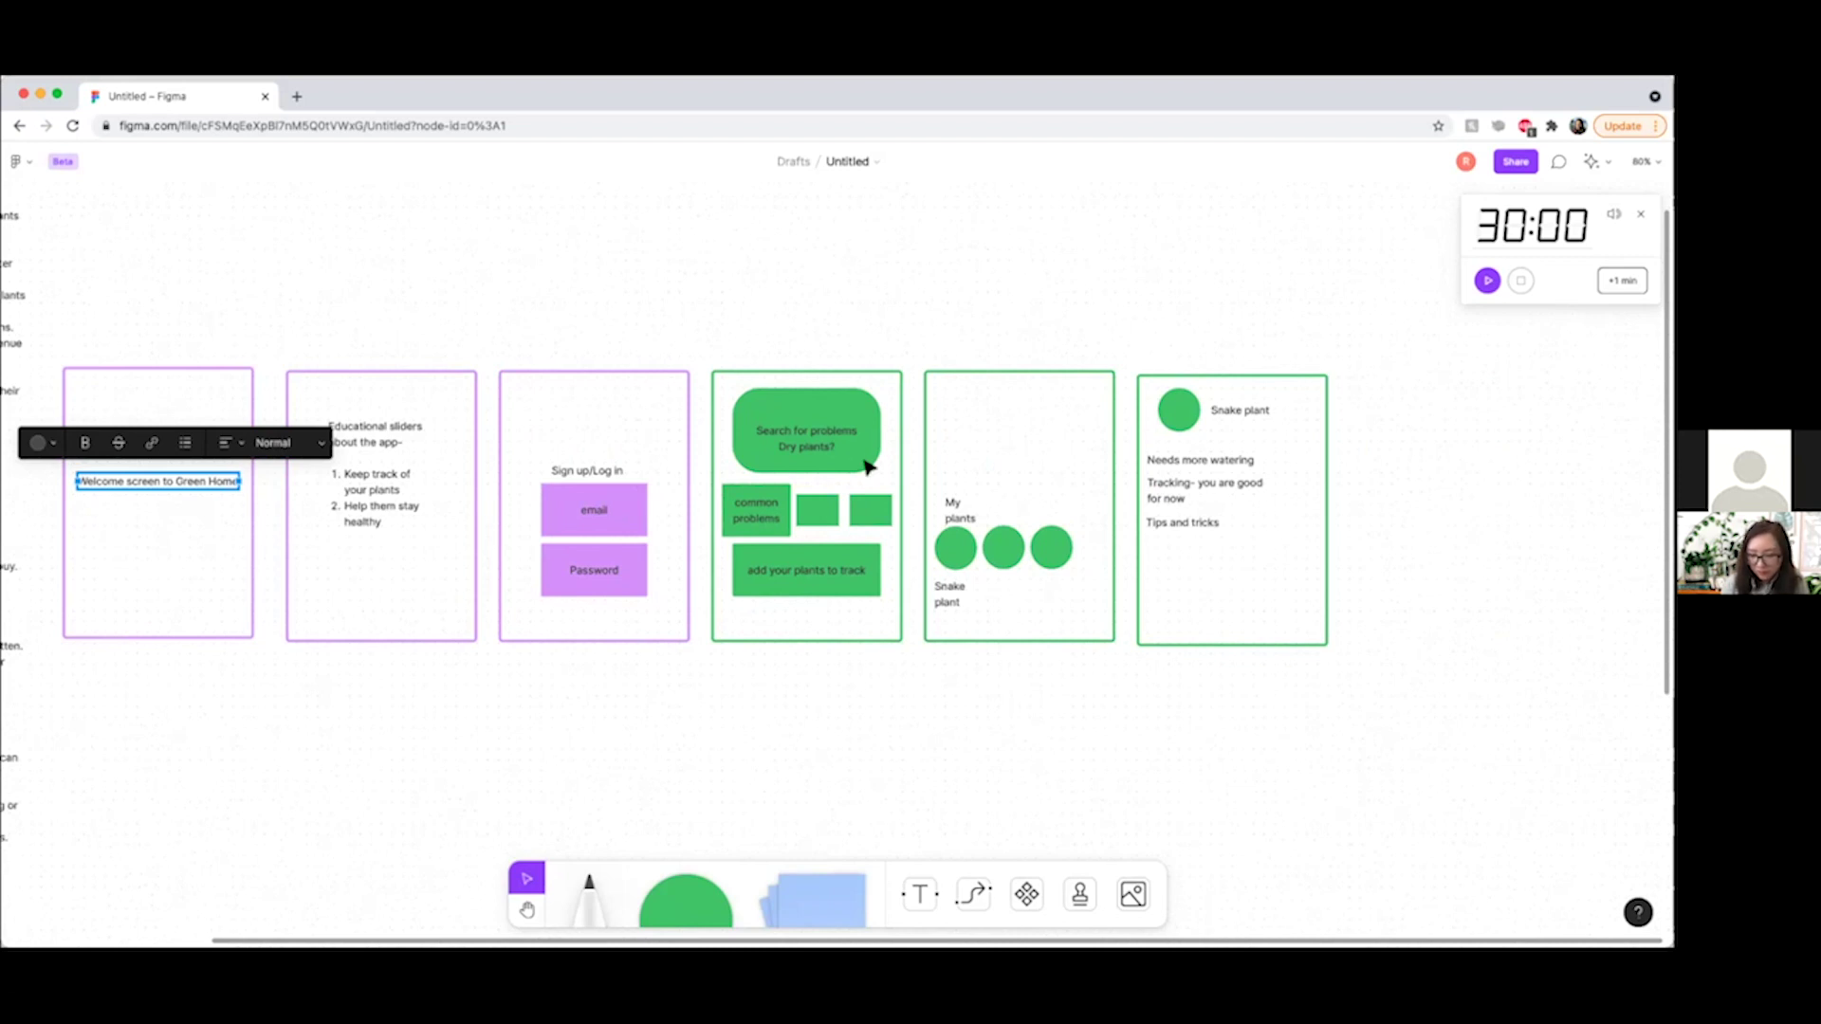
Walk through the plant-problem search frame, covering the common problems boxes and the "add your plants to track" box, towards the My plants frame.
left_click(858, 517)
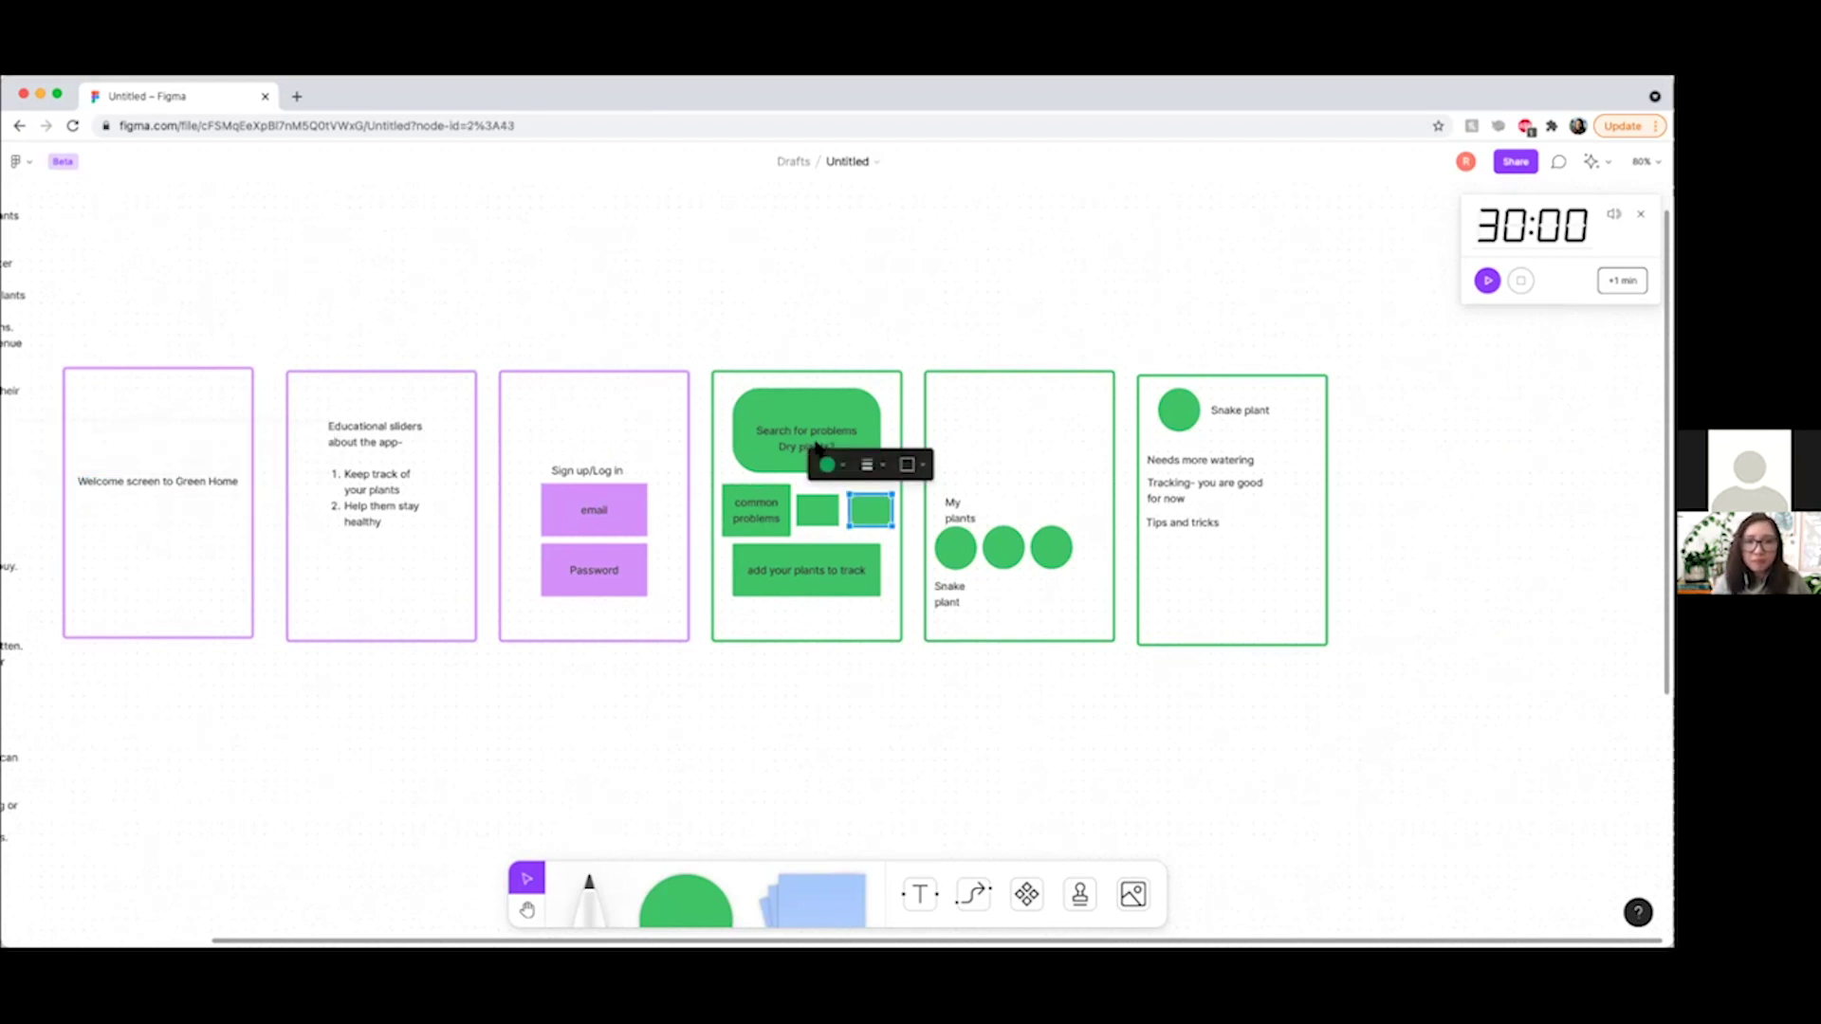
left_click(759, 521)
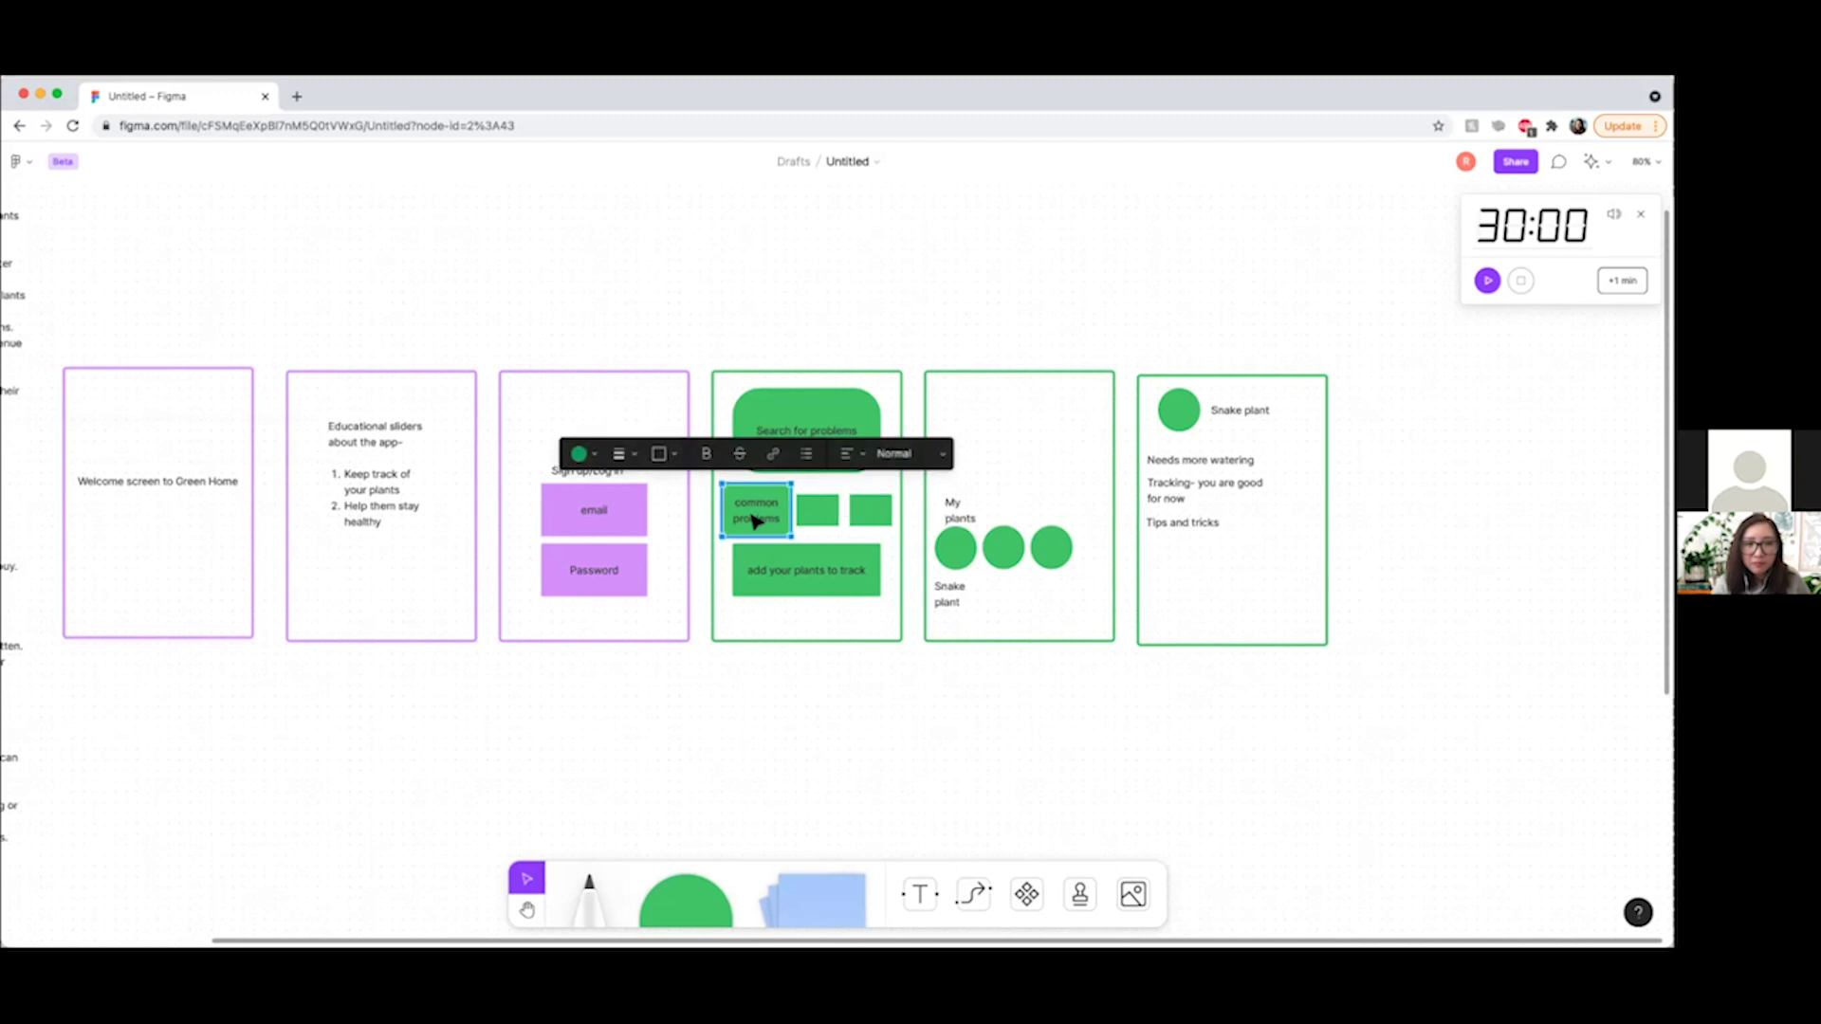
left_click(838, 511)
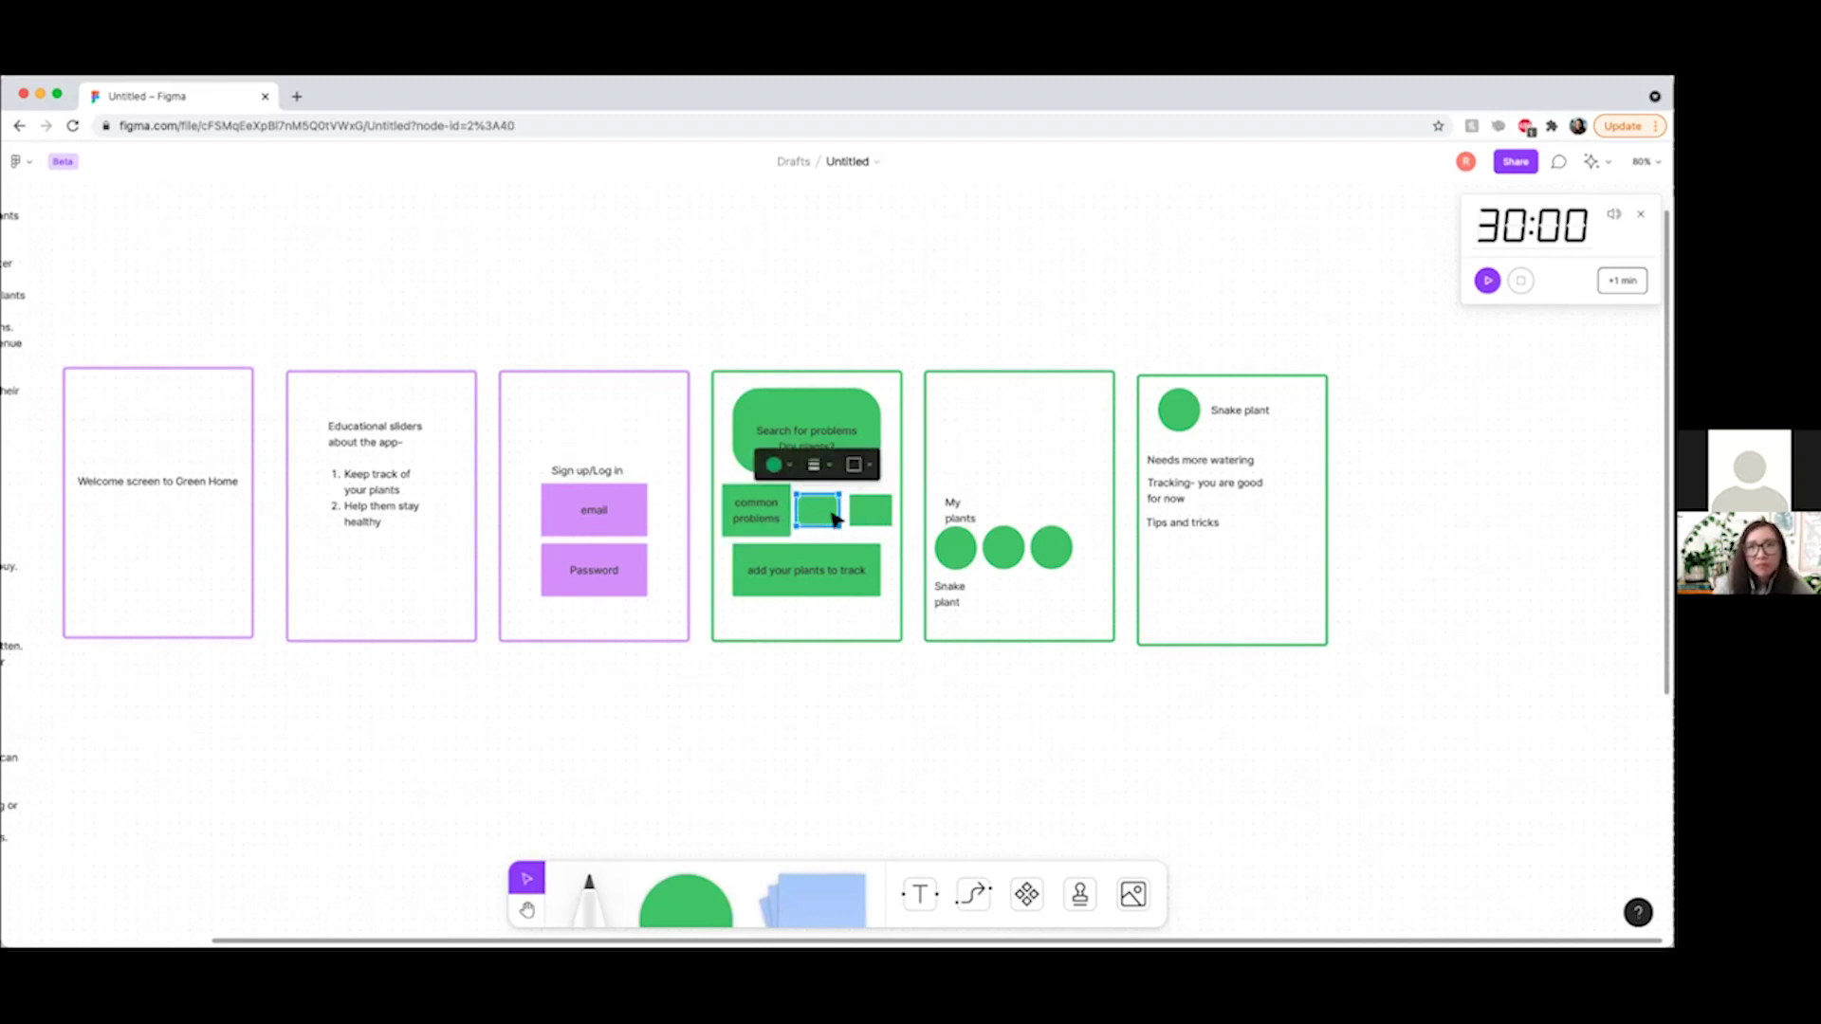
scroll(887, 520, "right", 2)
scroll(838, 520, "right", 3)
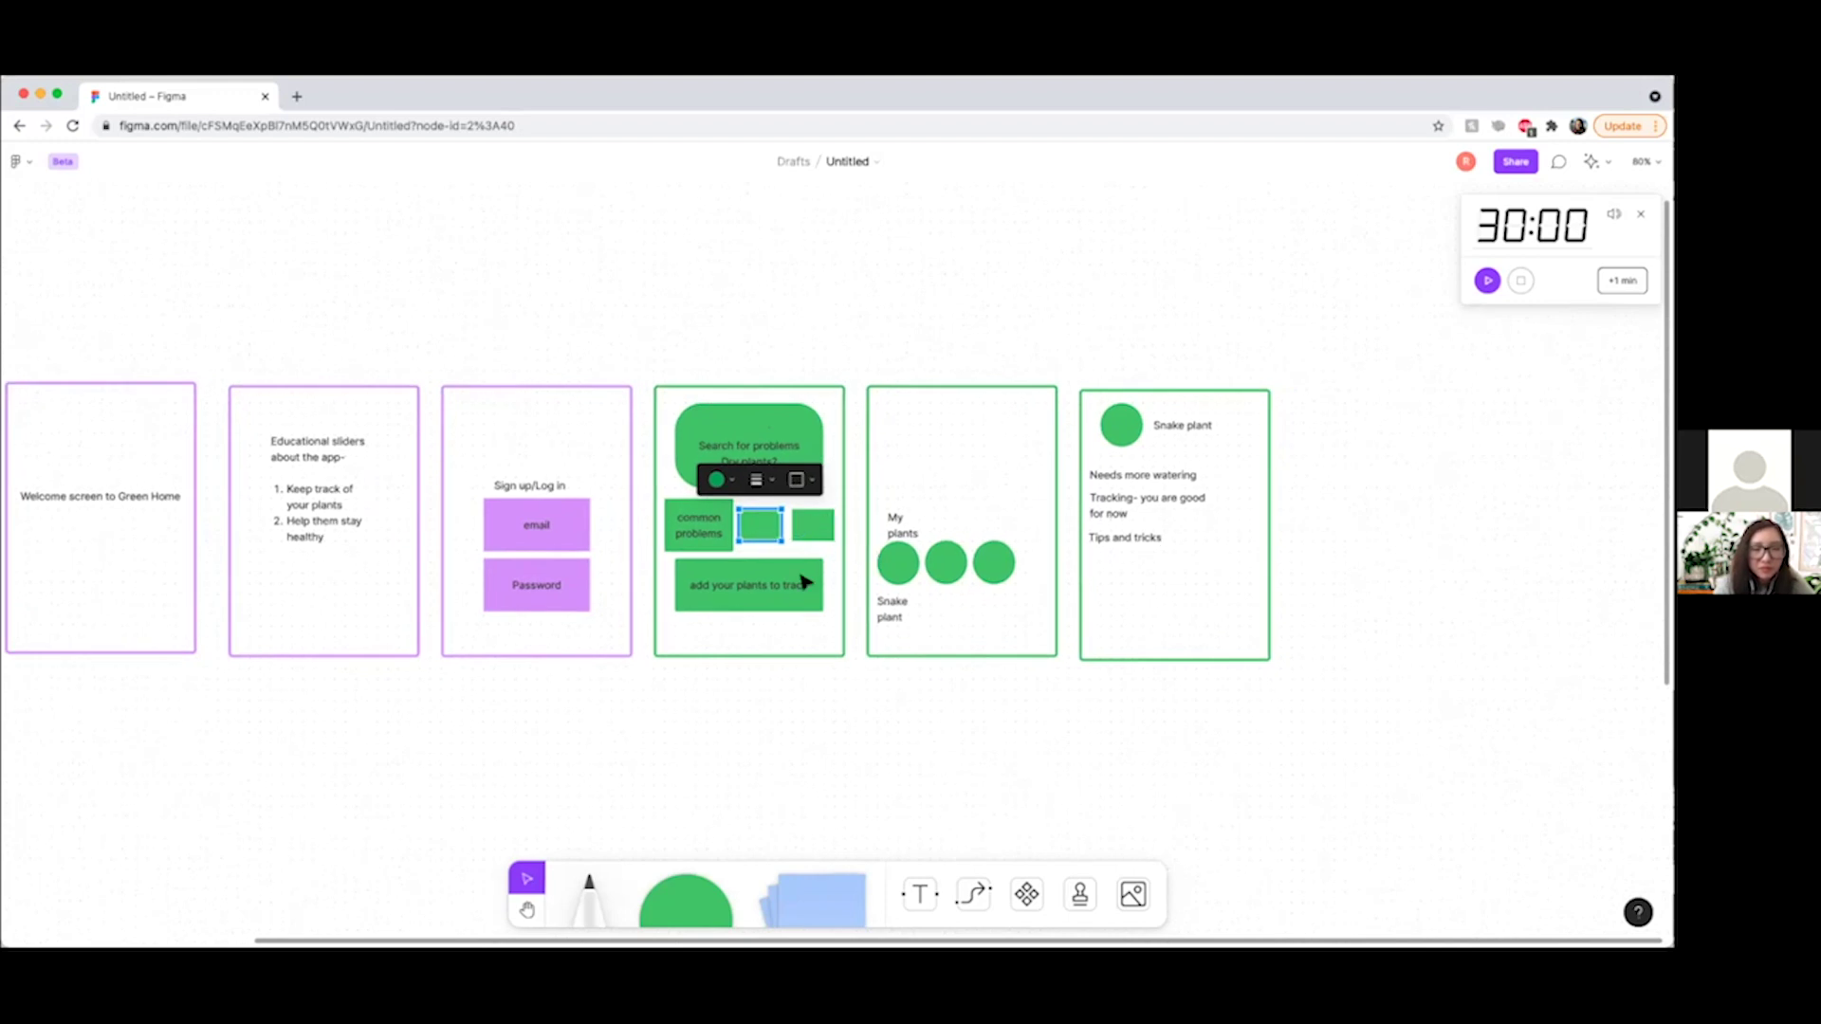
scroll(803, 581, "right", 5)
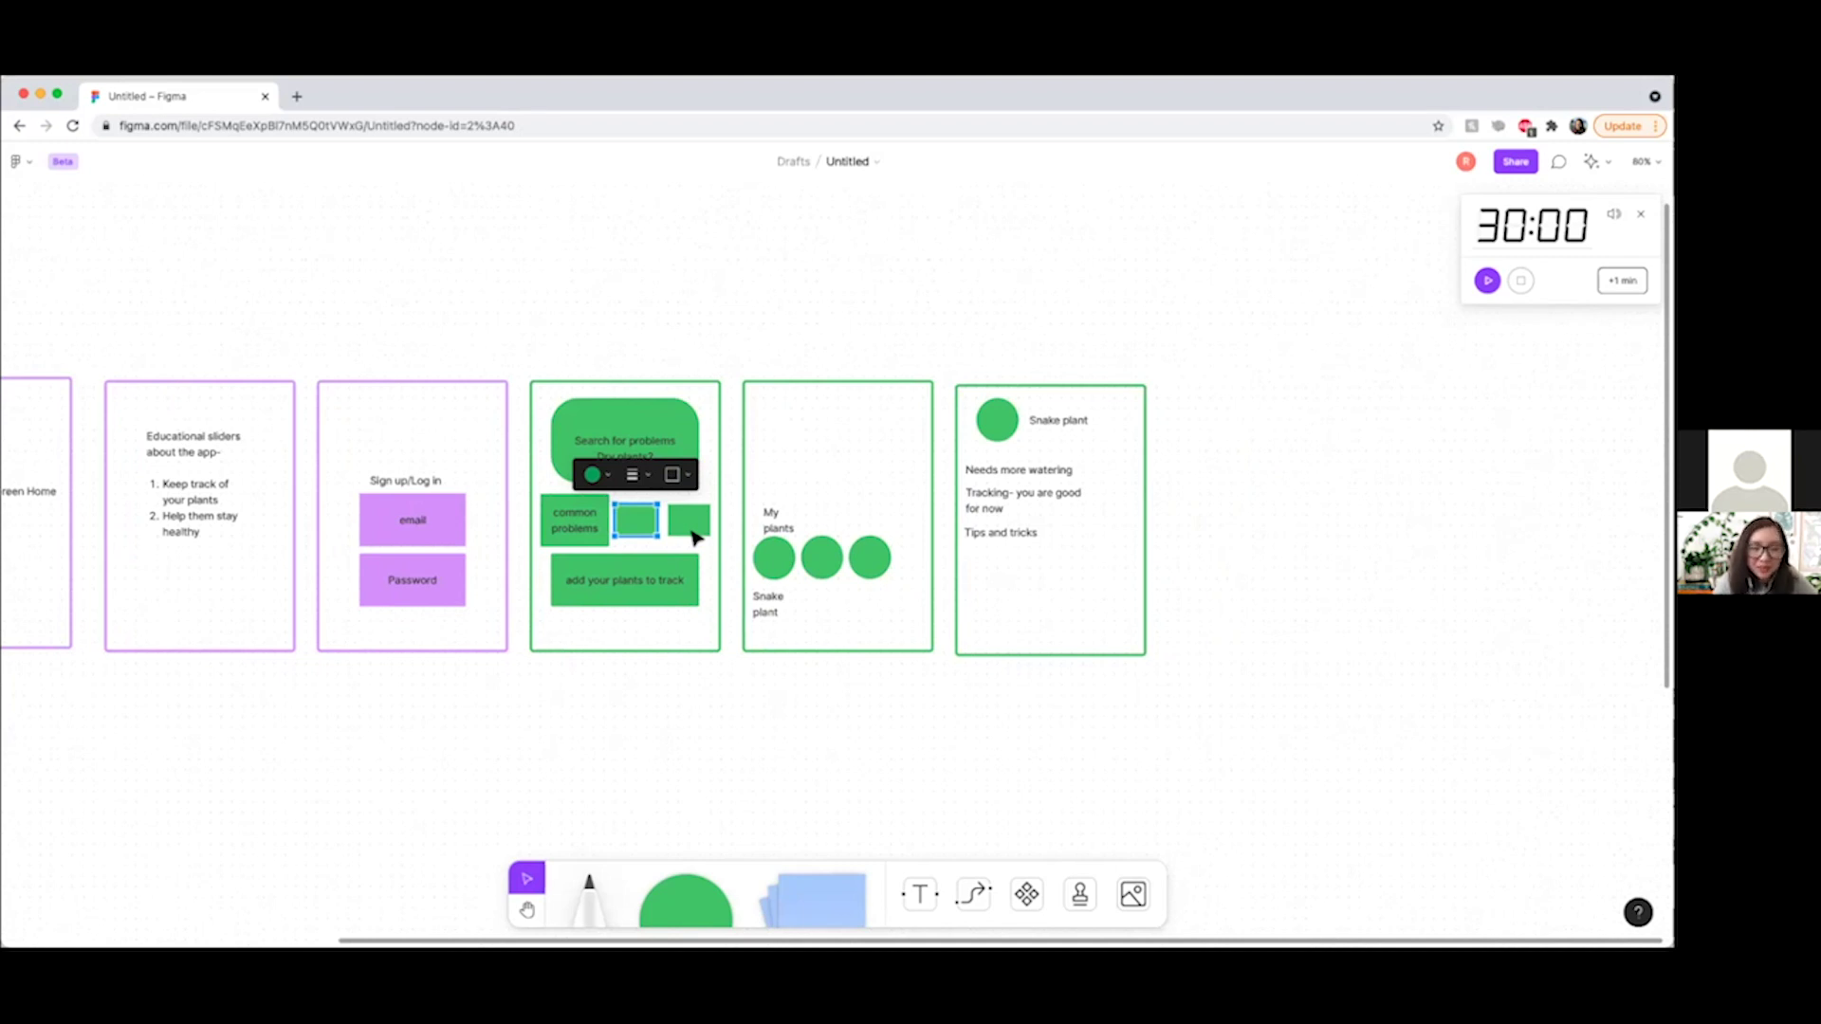
left_click(596, 590)
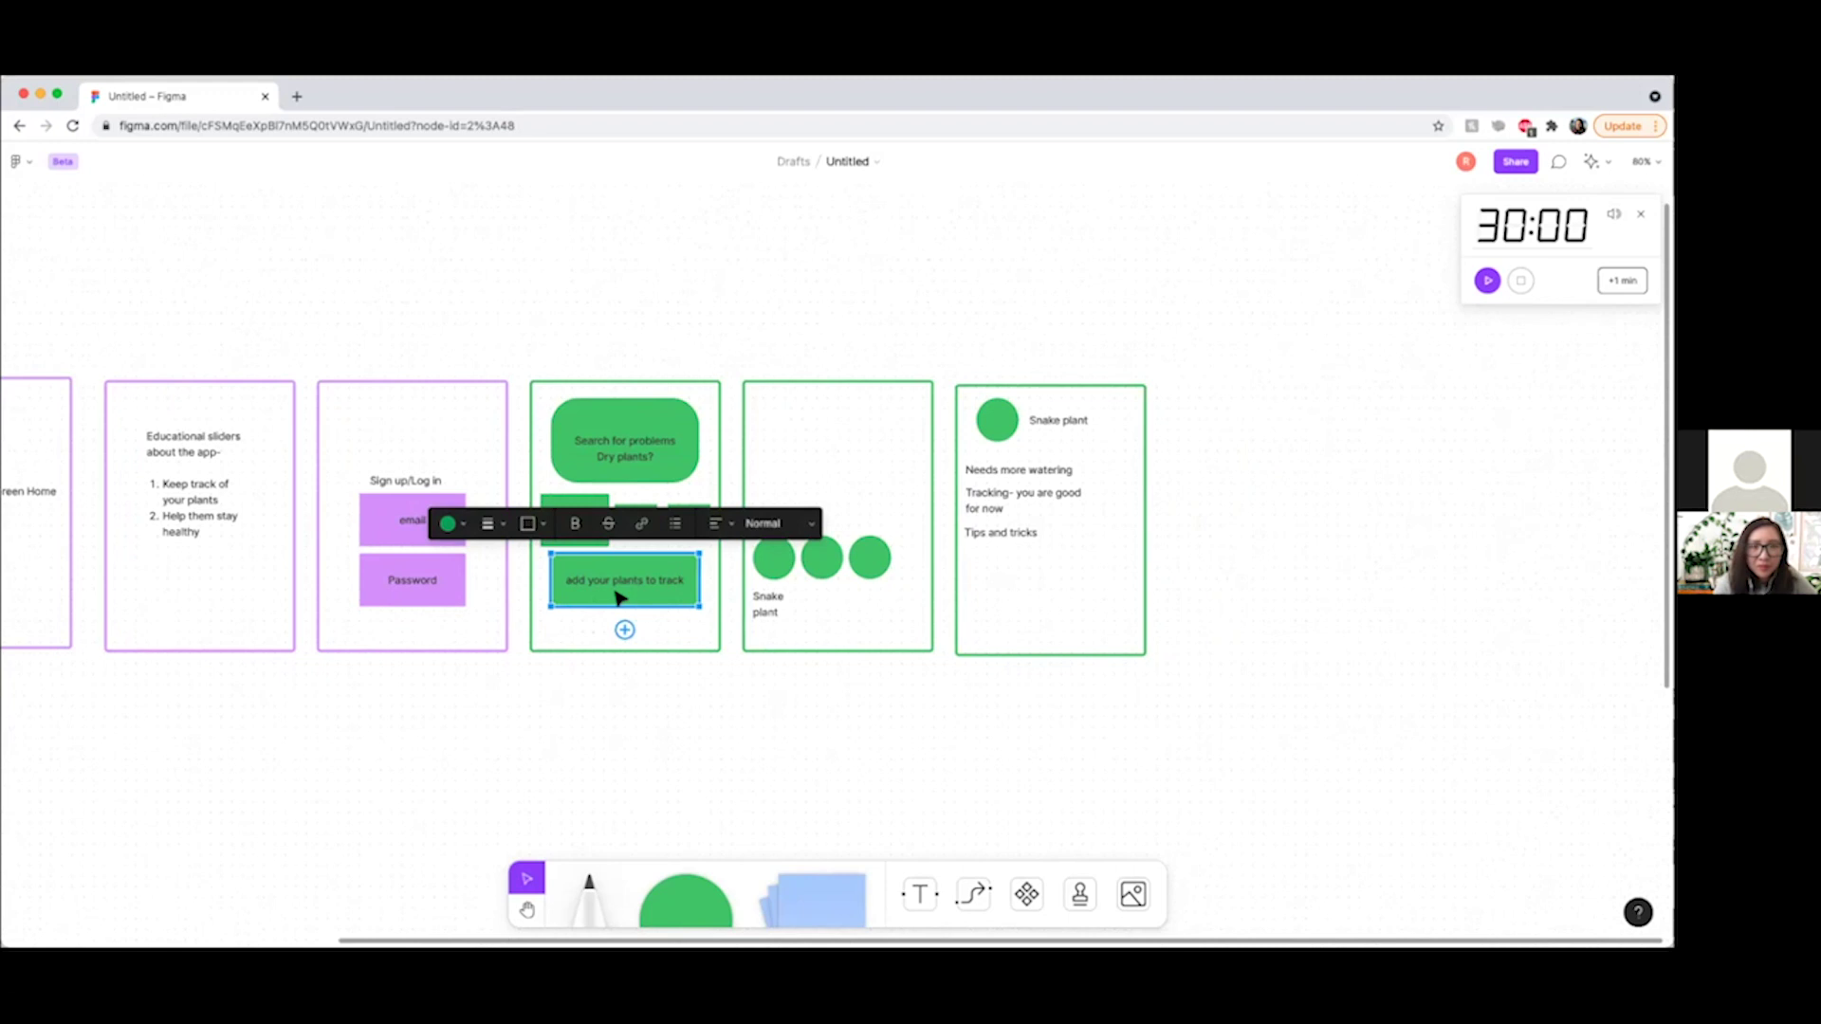
scroll(617, 589, "right", 3)
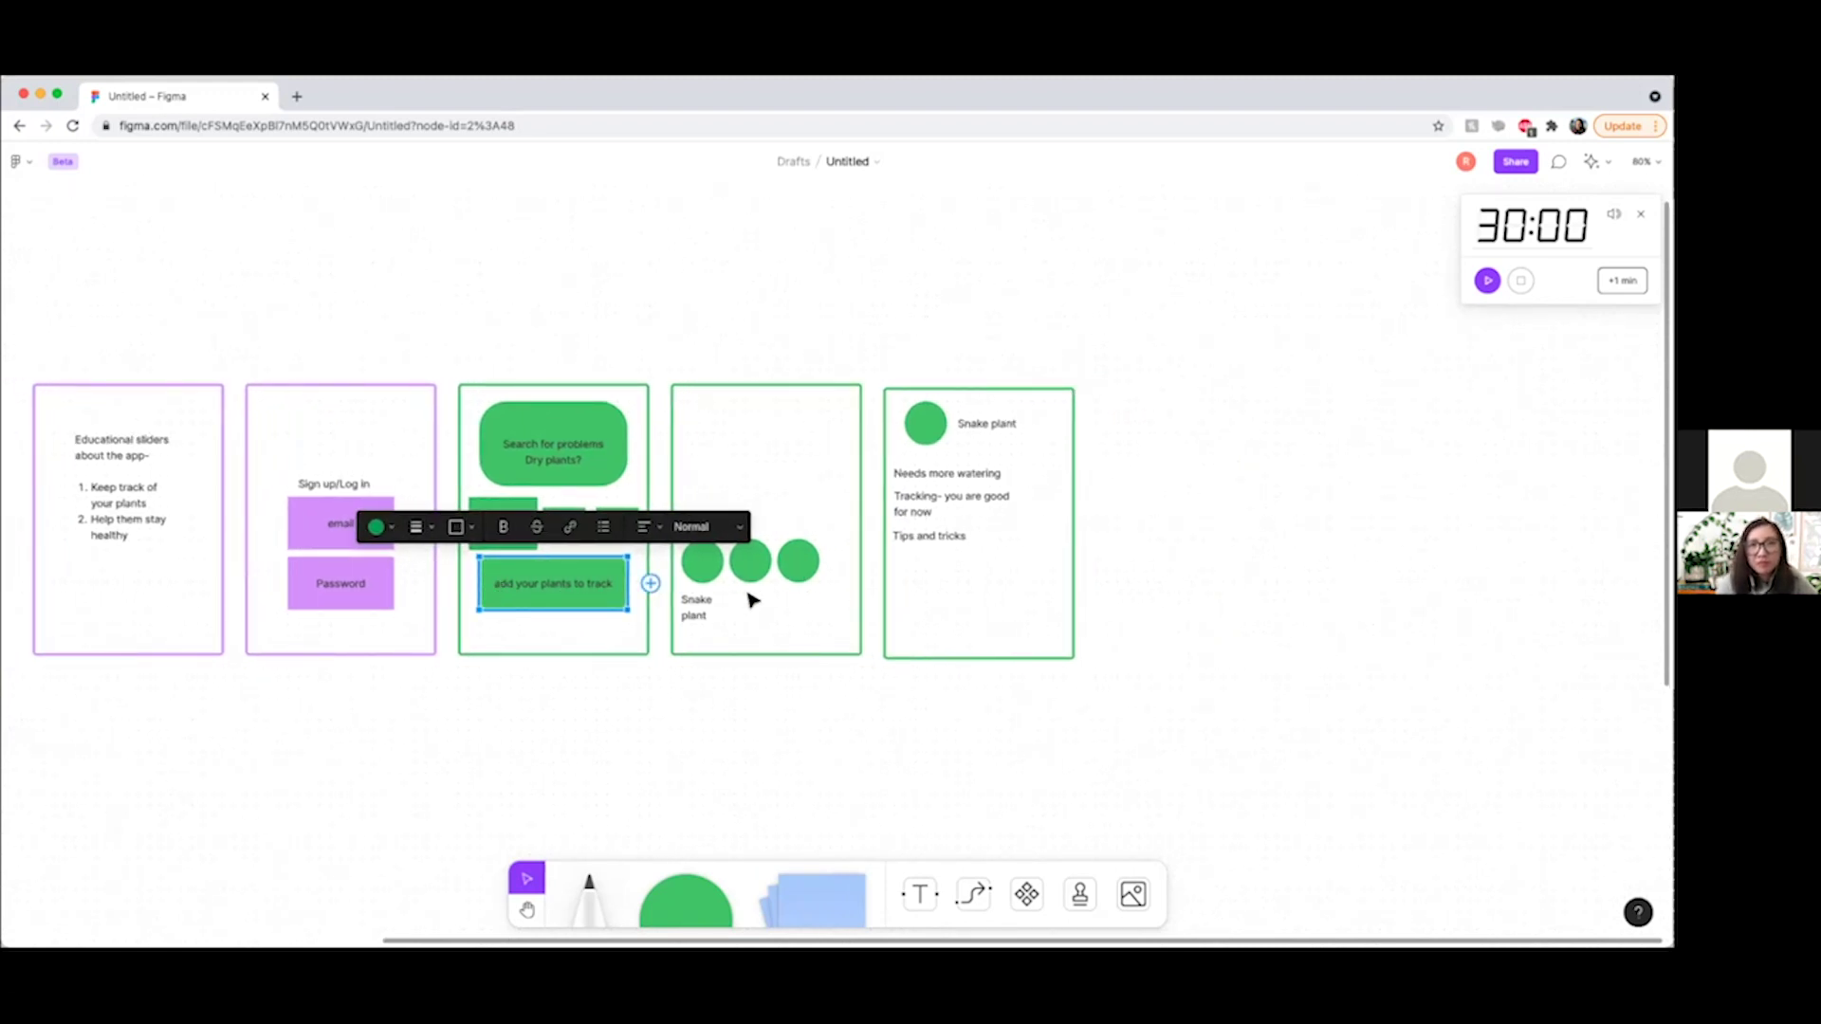
Deselect the "add your plants to track" box and walk through the My plants frame and the Snake plant detail frame.
scroll(752, 600, "up", 1)
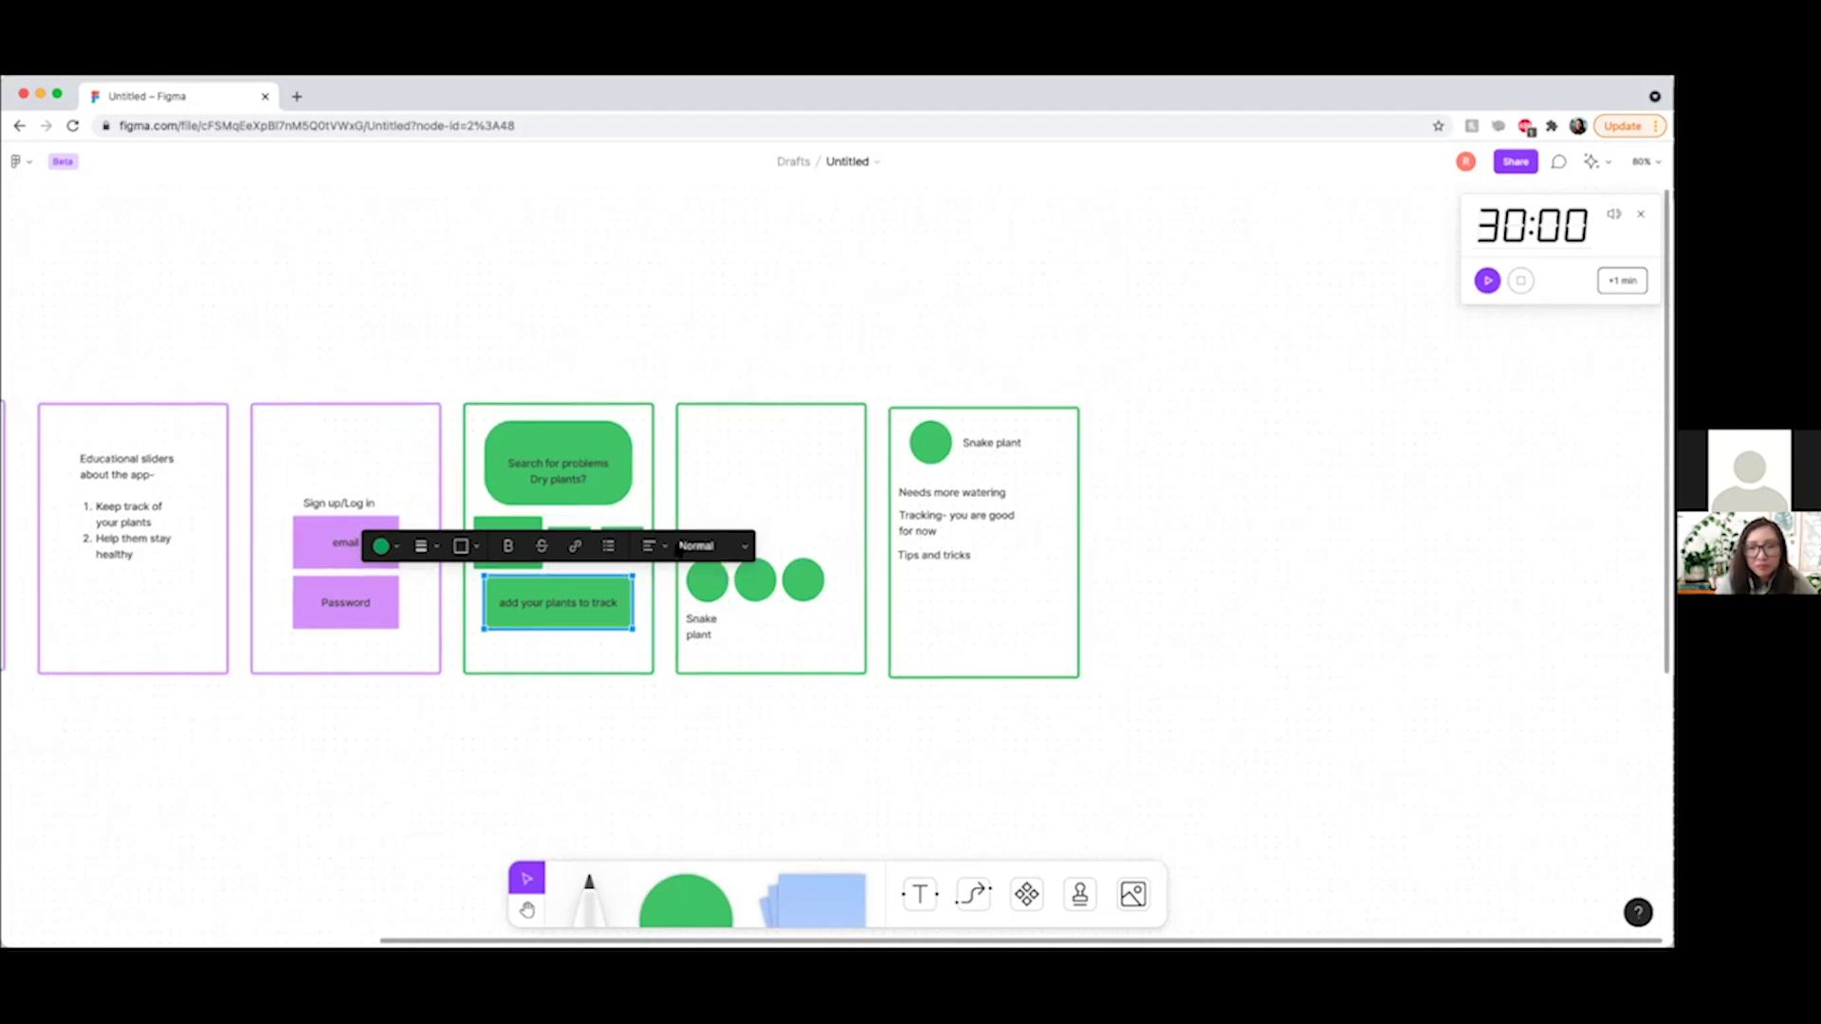
left_click(726, 545)
left_click(730, 270)
left_click(731, 276)
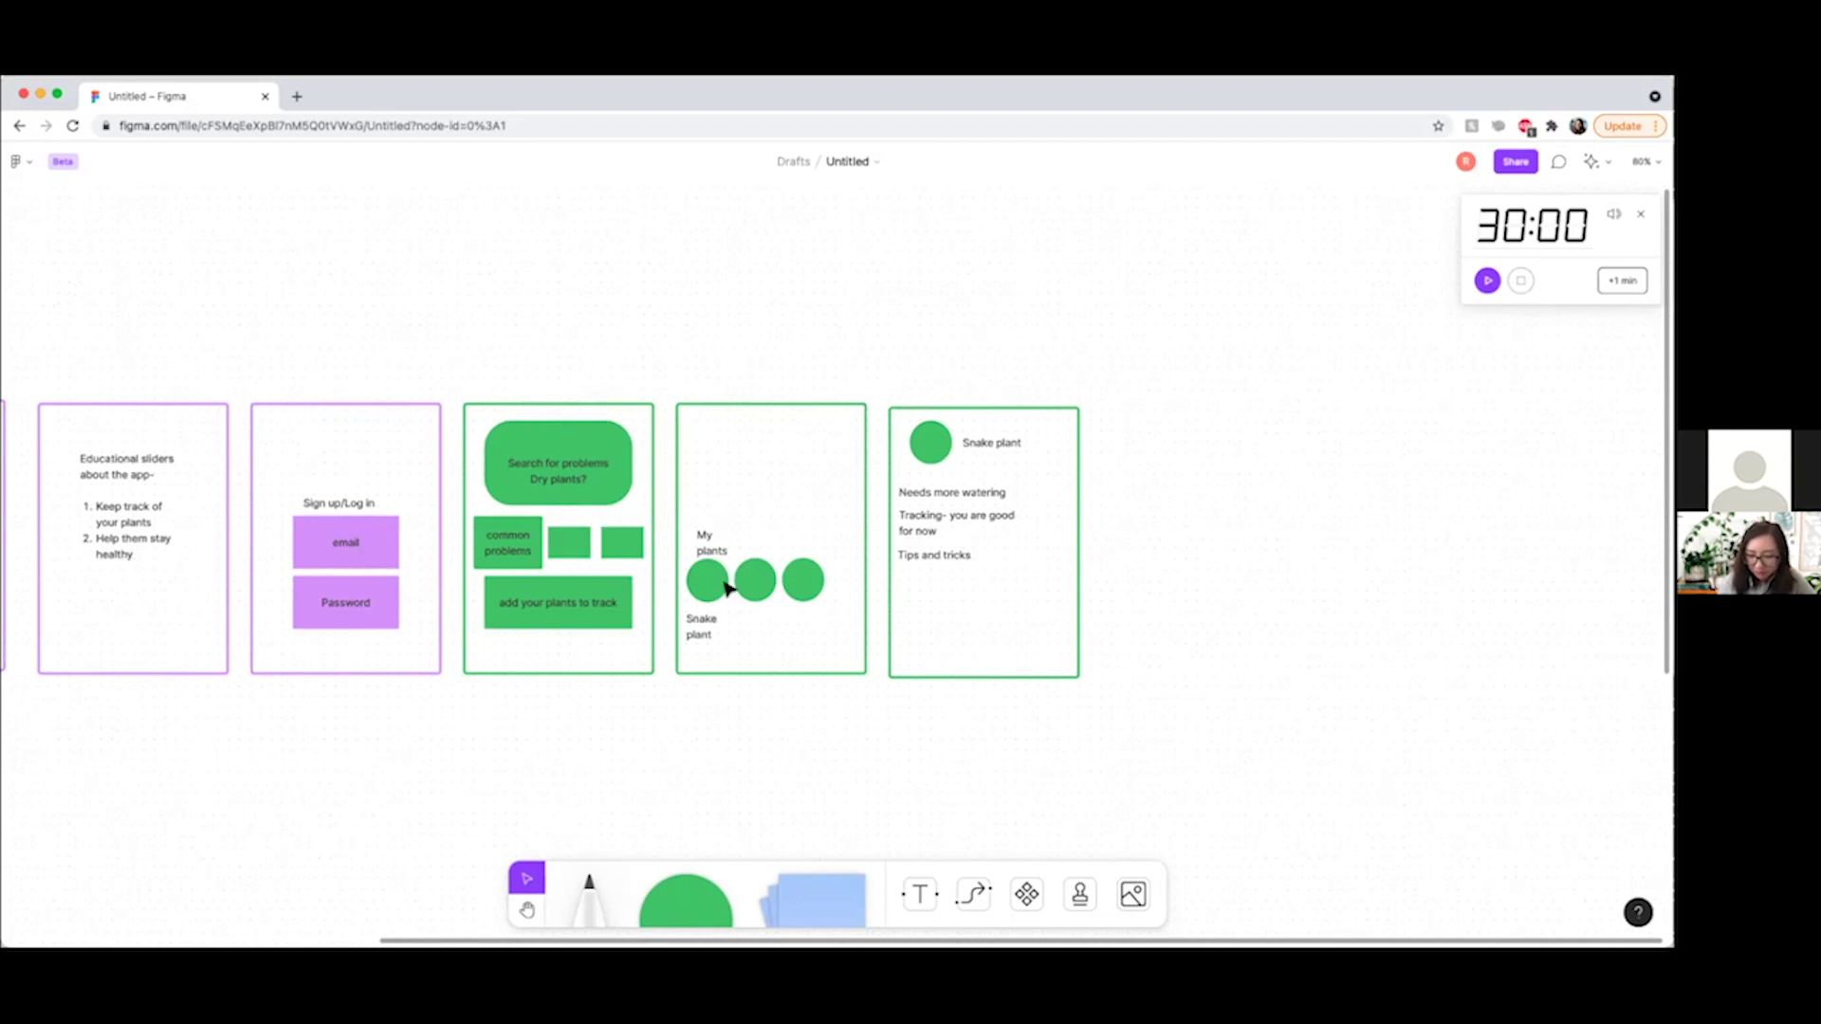
scroll(813, 587, "right", 1)
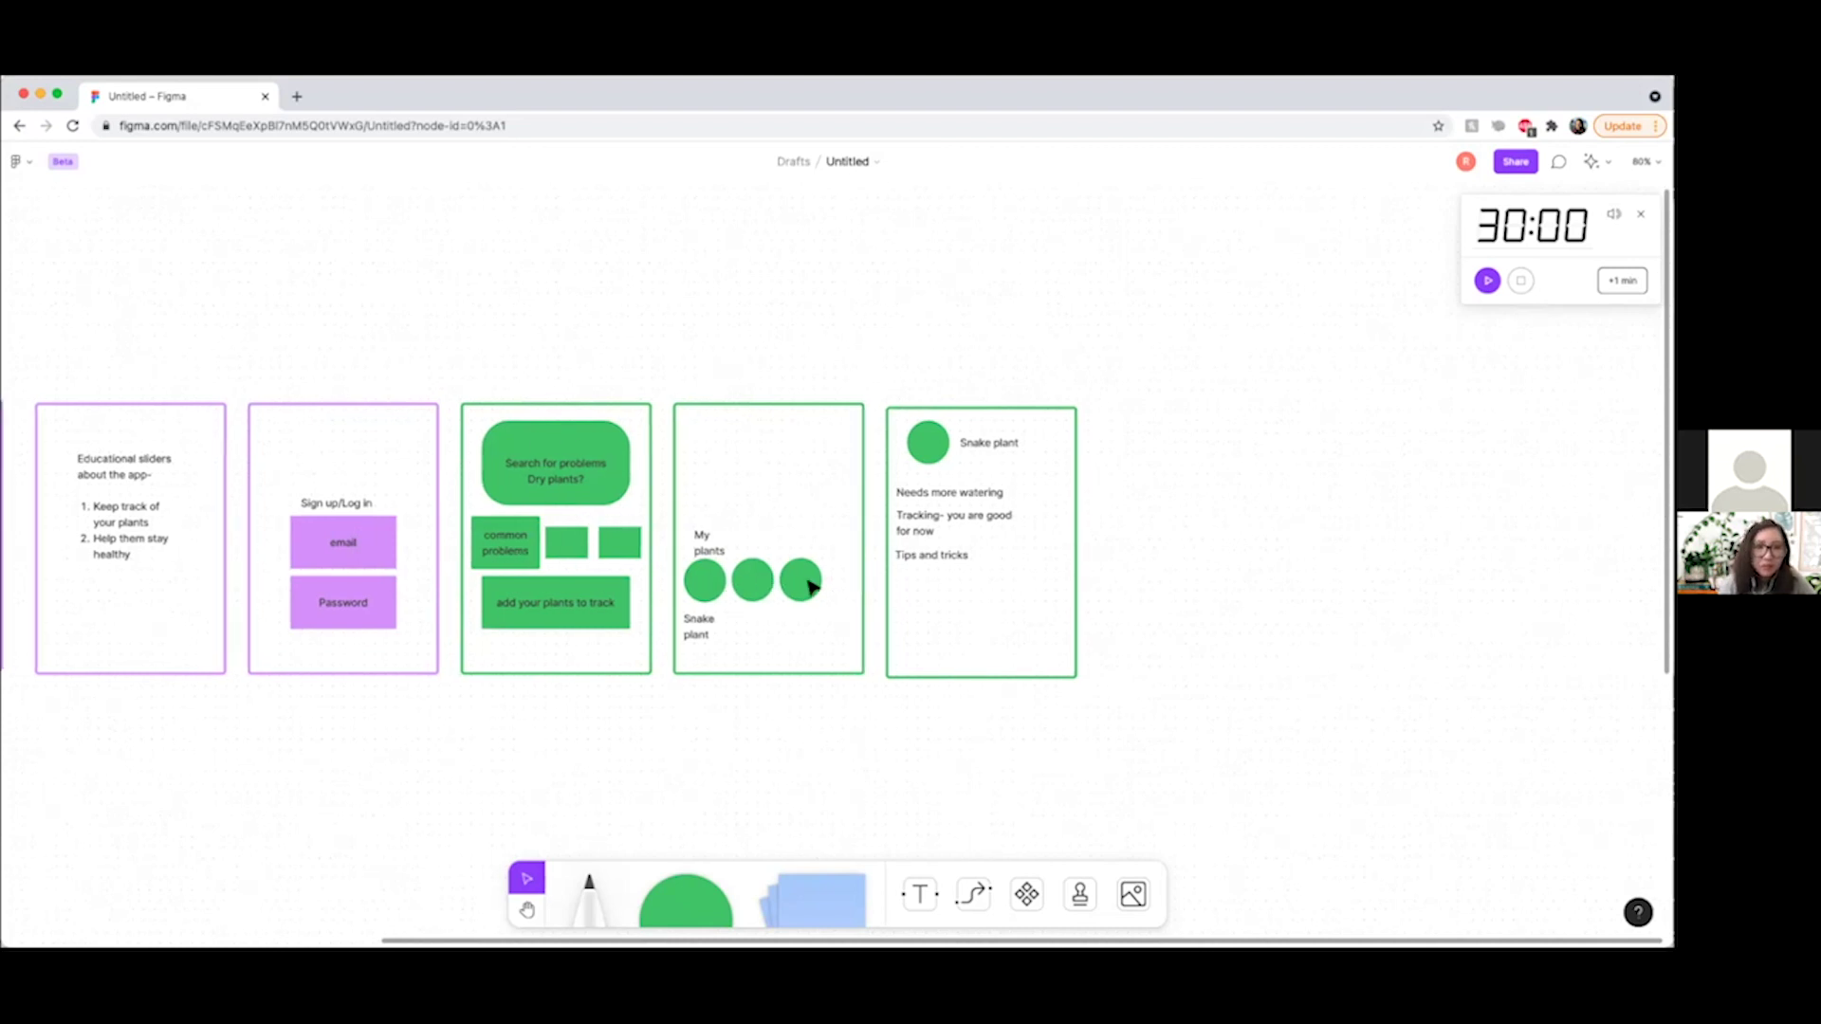
scroll(812, 587, "right", 5)
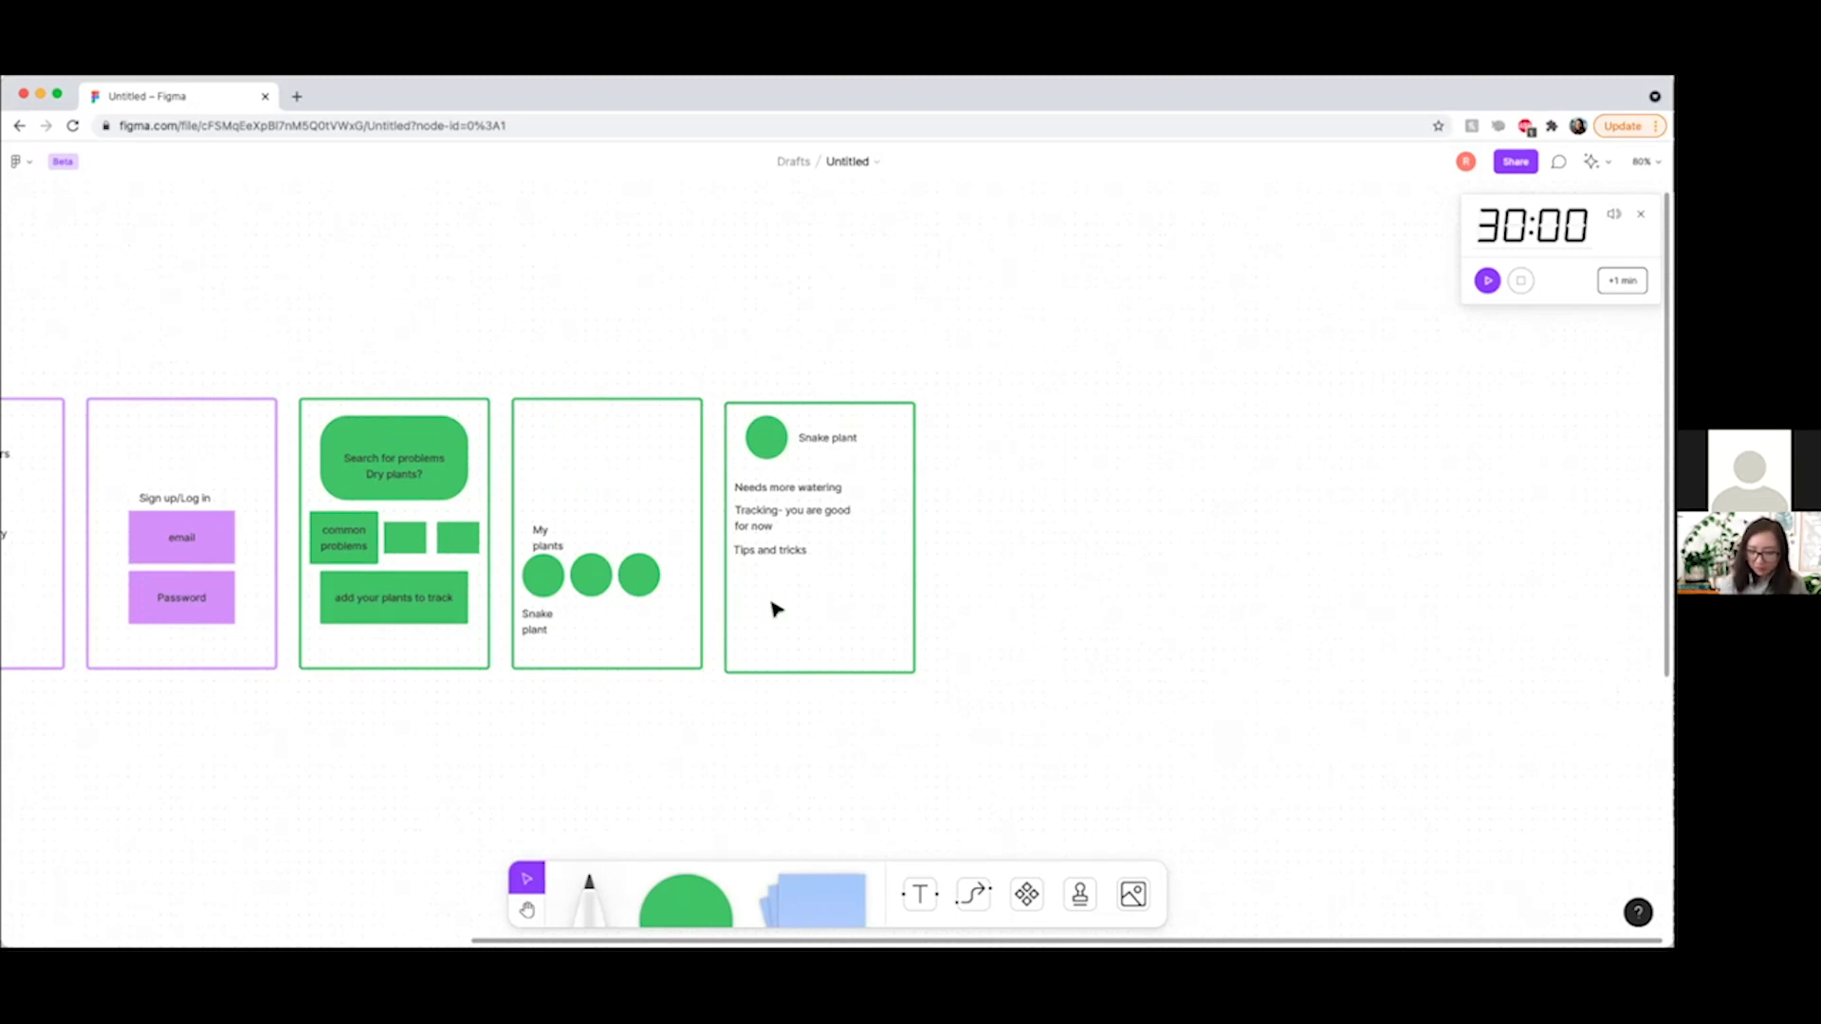
Review the complete six-frame flow, from the welcome screen to the Snake plant details, beside the project notes.
scroll(1031, 682, "down", 5)
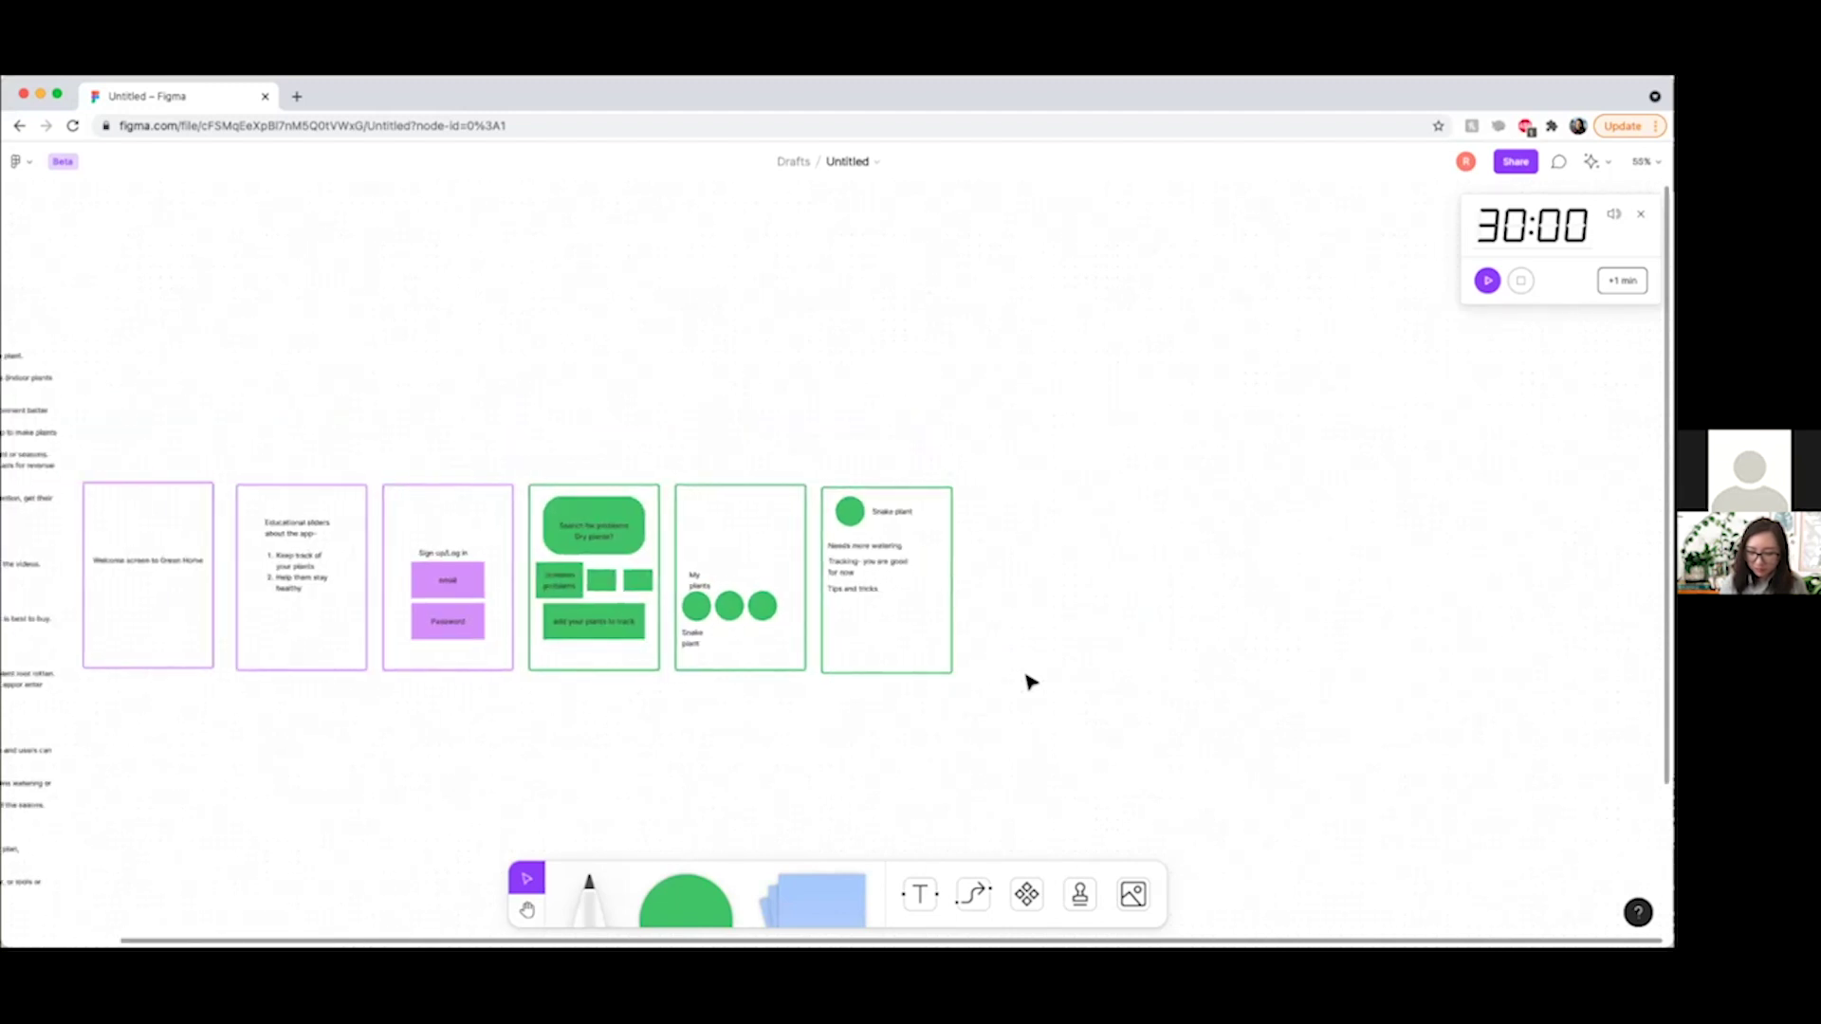
scroll(1031, 682, "left", 3)
scroll(1031, 682, "left", 3)
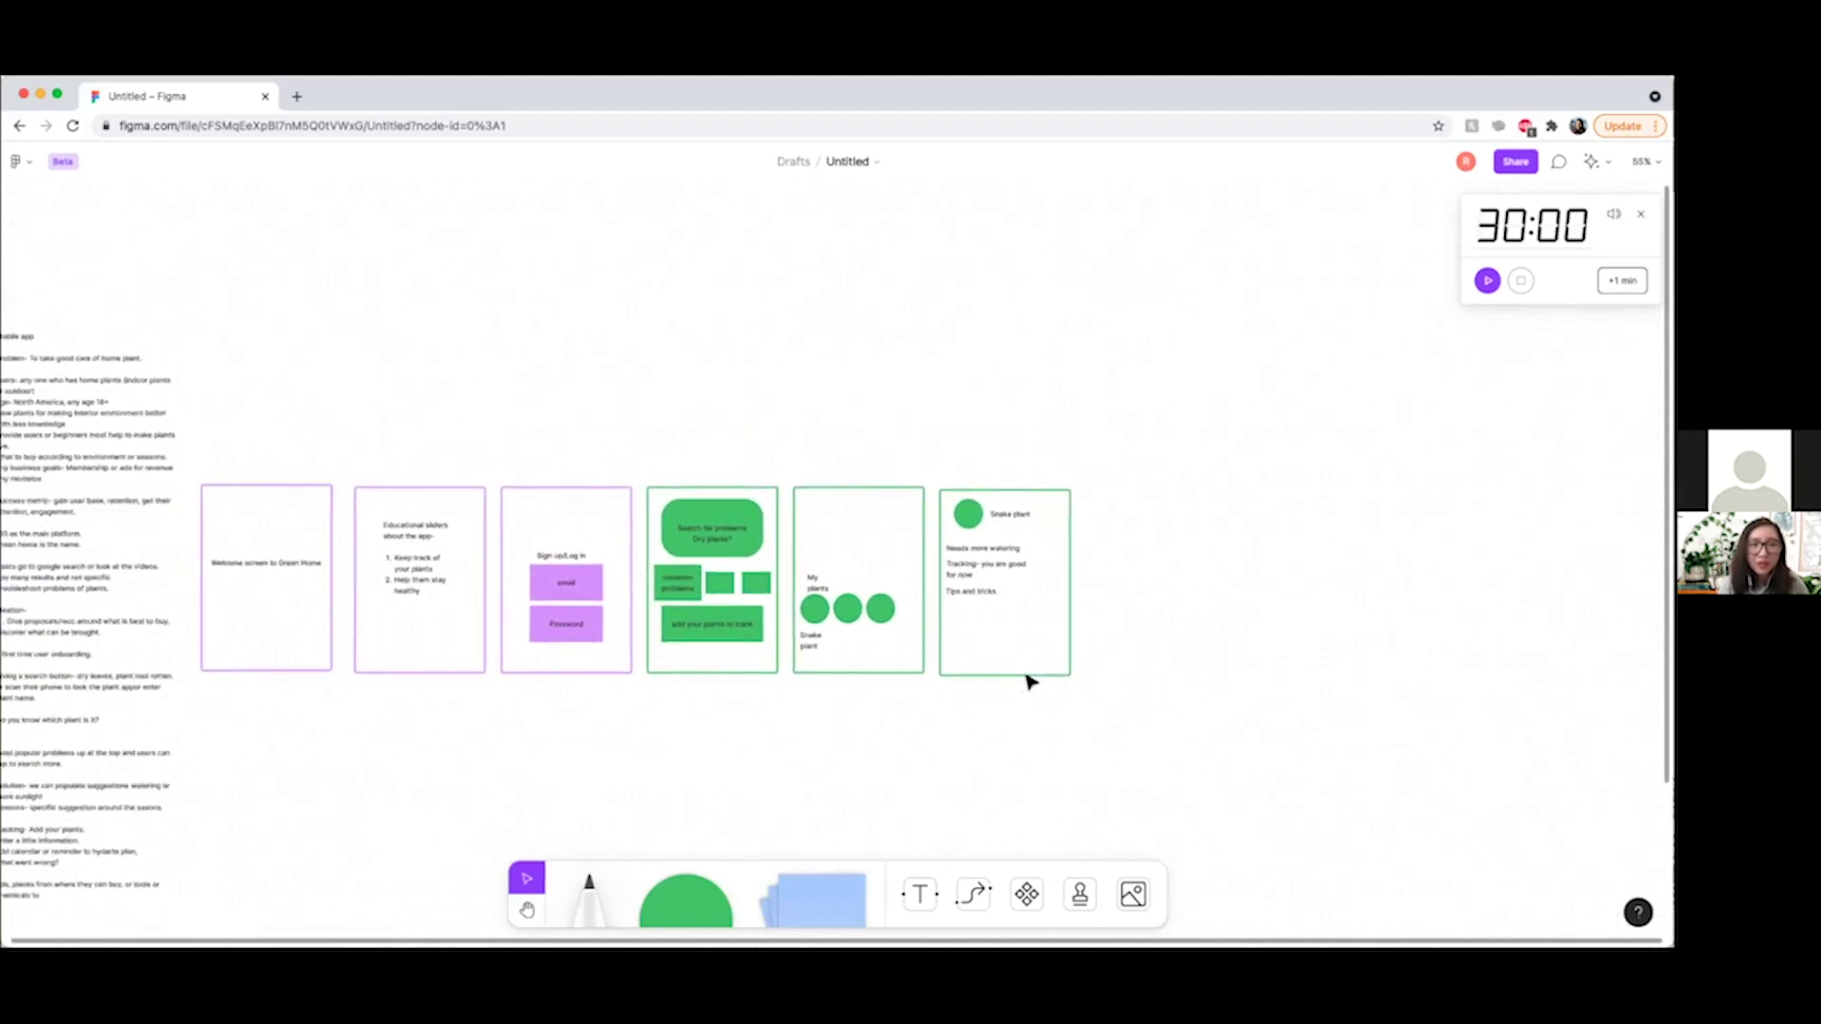
scroll(1031, 682, "left", 4)
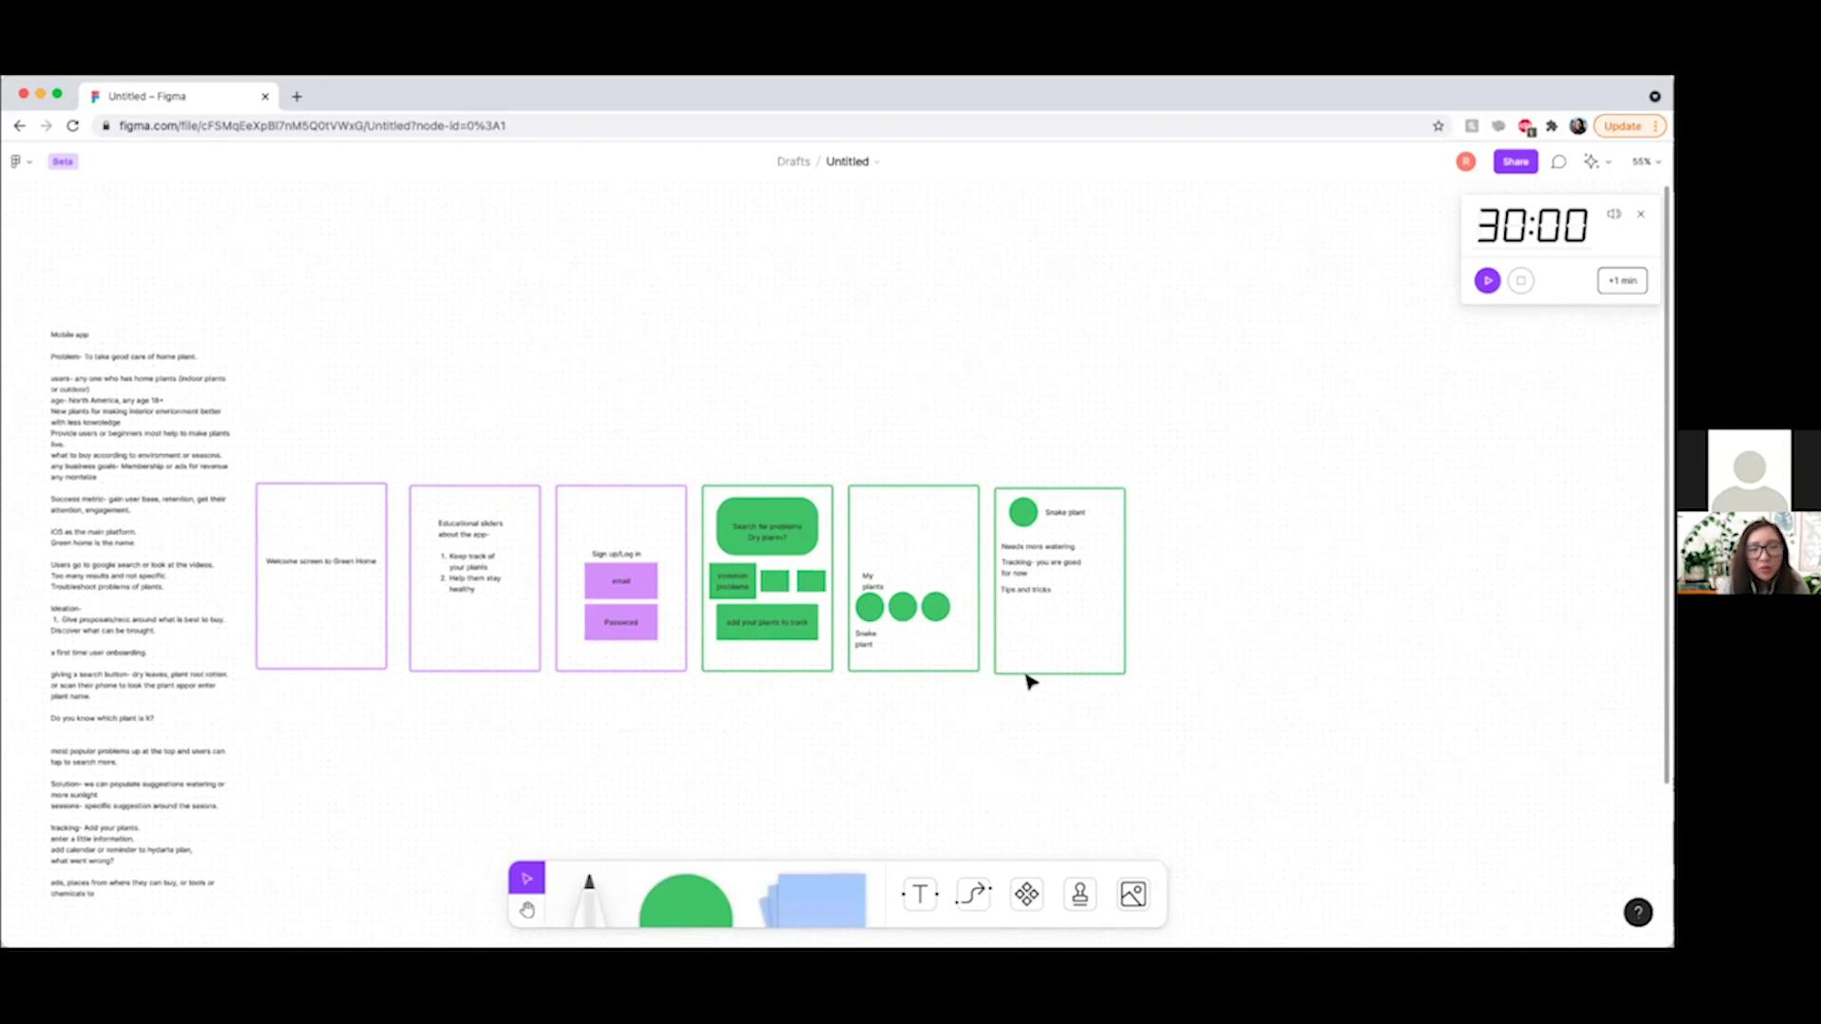
scroll(1031, 681, "left", 2)
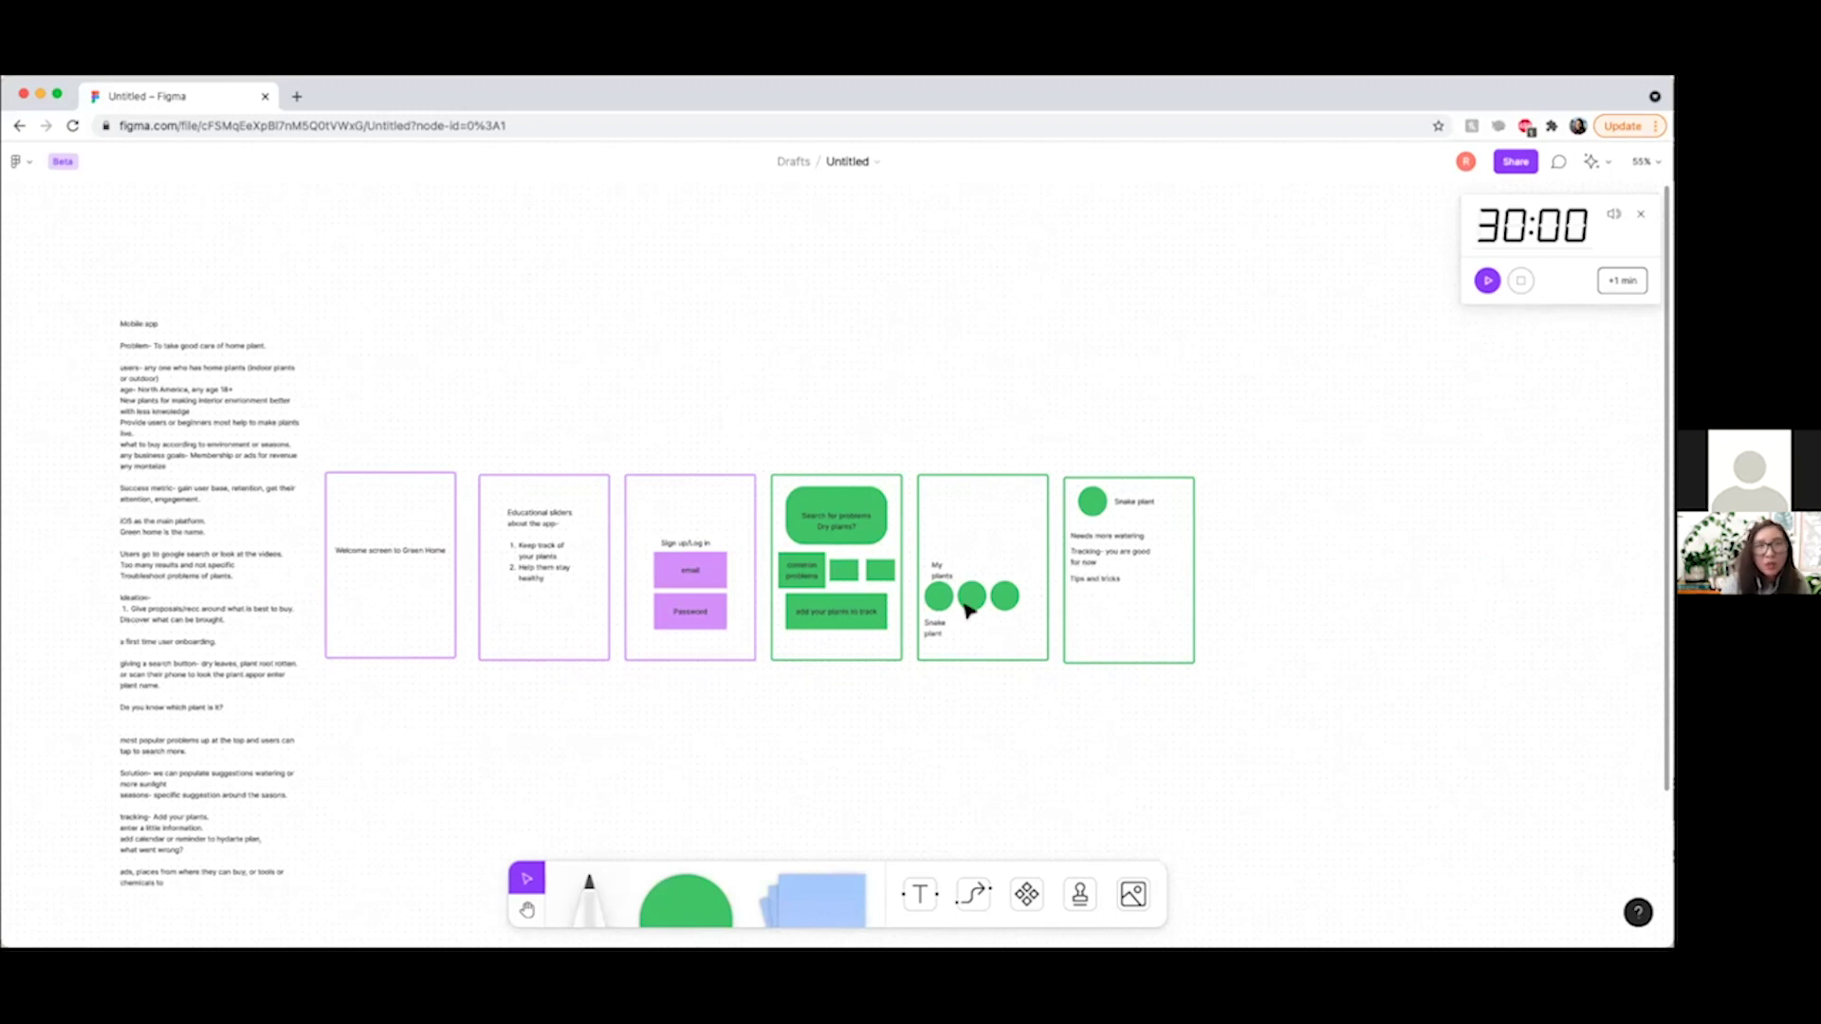
Examine the search, My plants and Snake plant frames more closely, and compare the full flow with the project notes down to the tracking ideas.
scroll(982, 617, "up", 2)
scroll(983, 617, "up", 3)
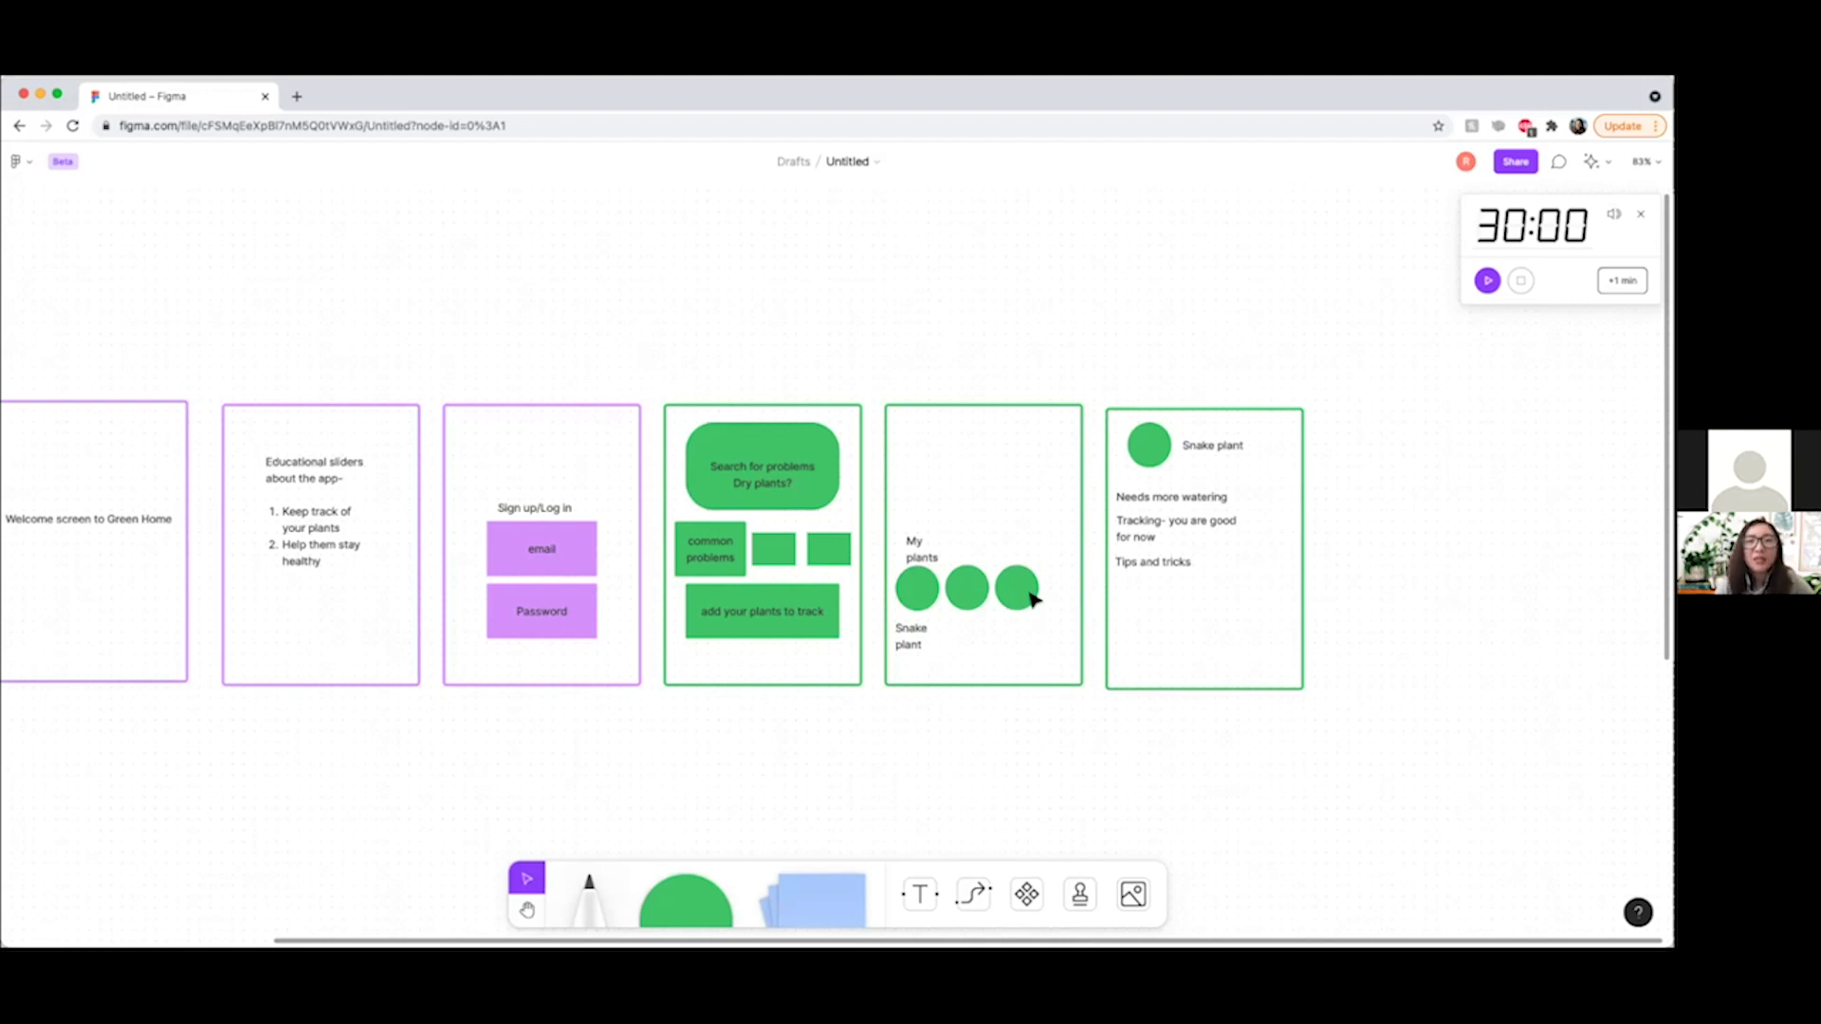
scroll(1034, 597, "right", 2)
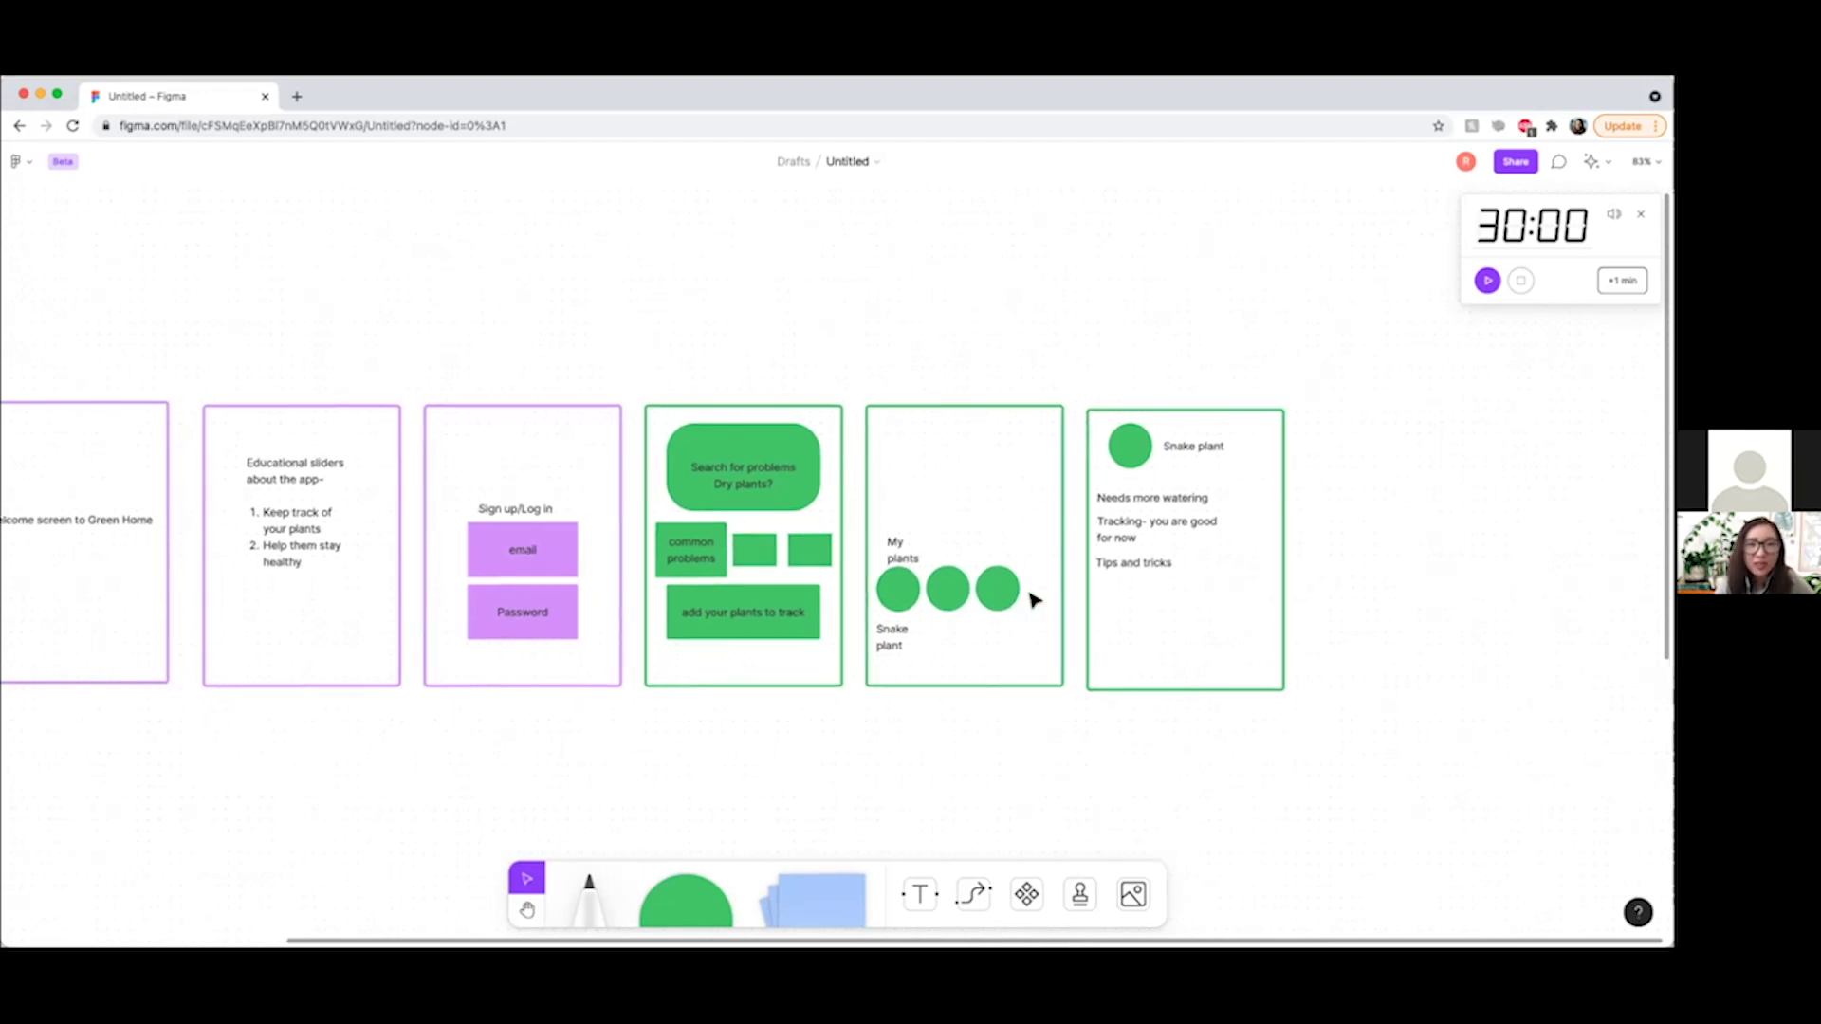
scroll(1034, 599, "down", 3)
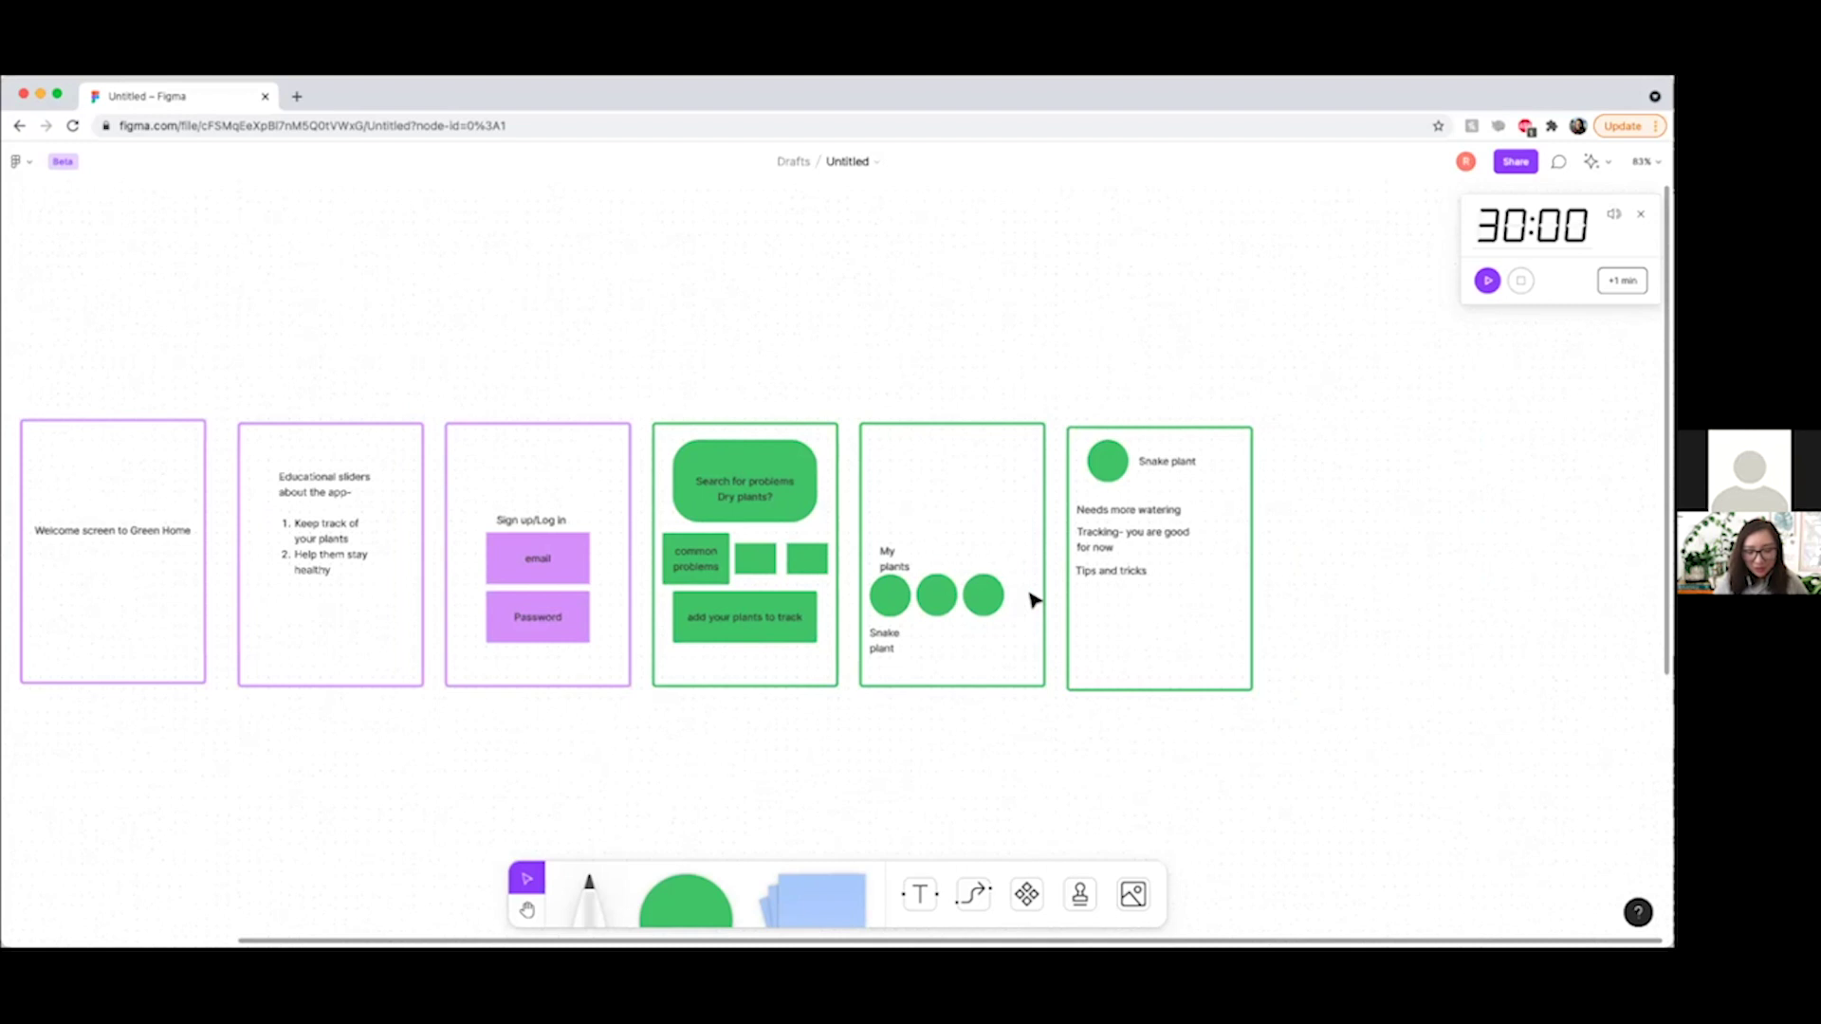
scroll(1034, 600, "left", 10)
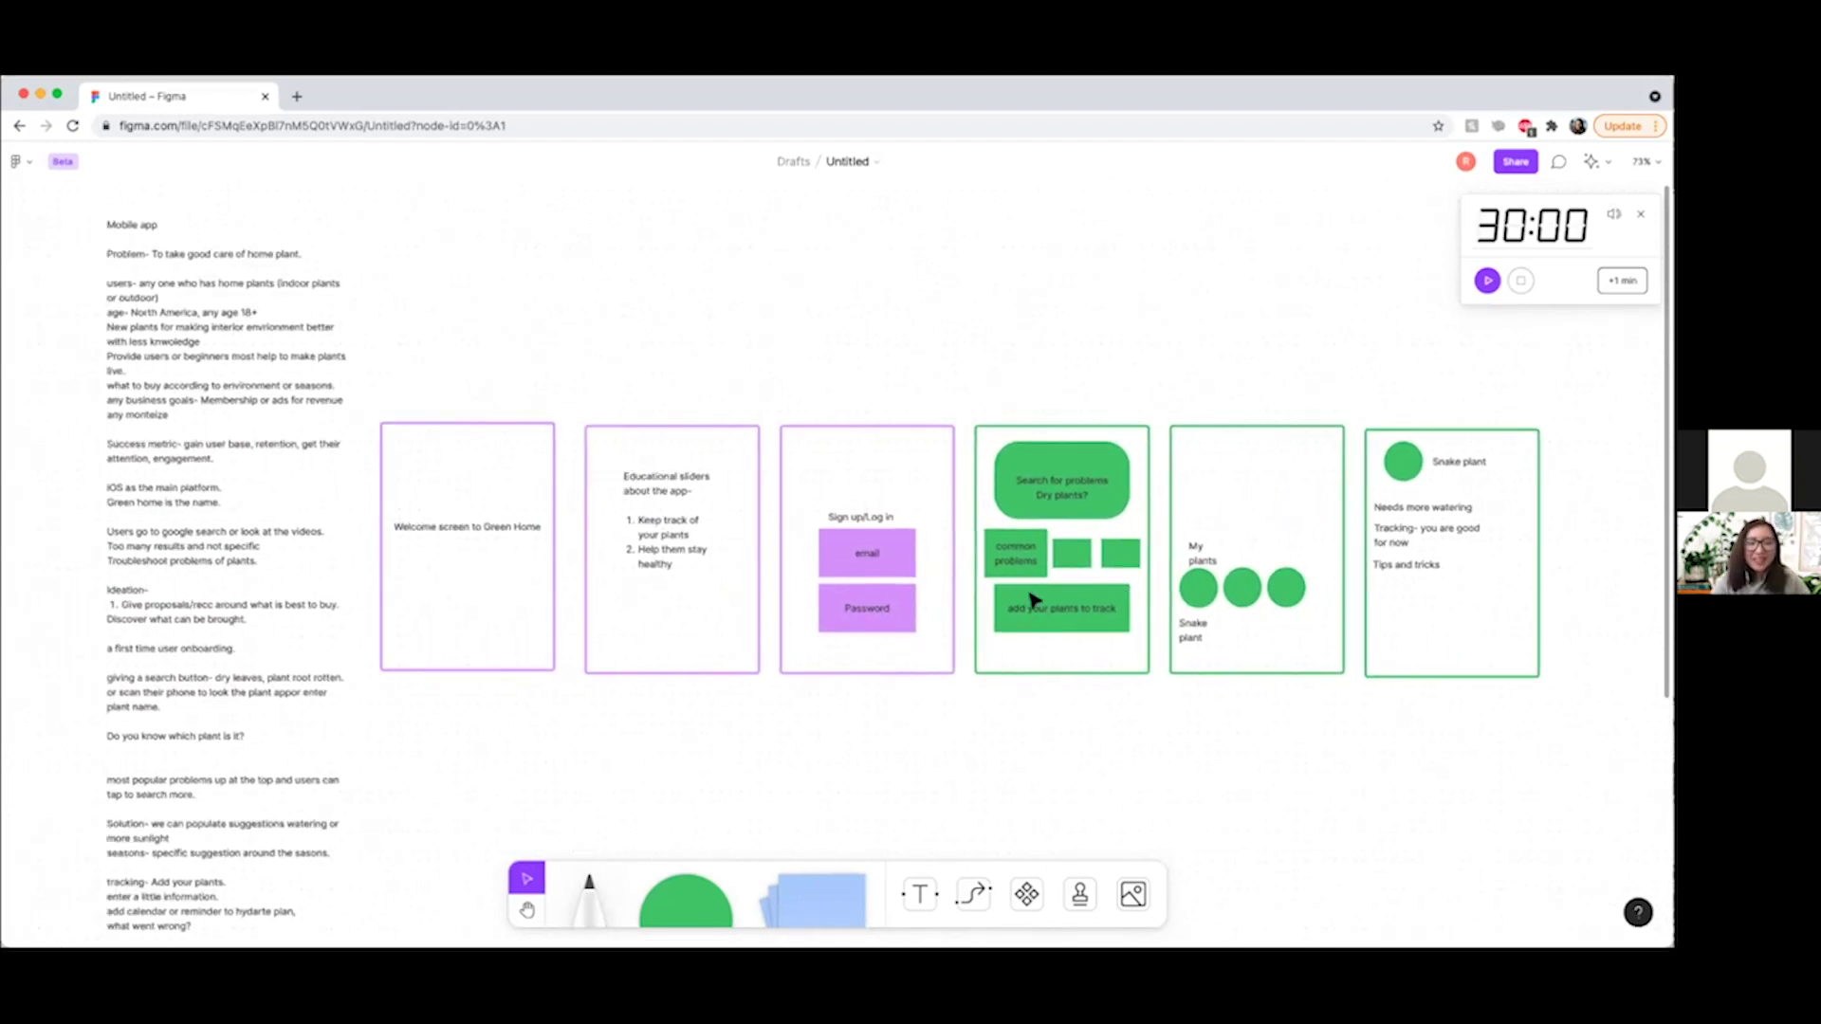
scroll(1248, 728, "down", 1)
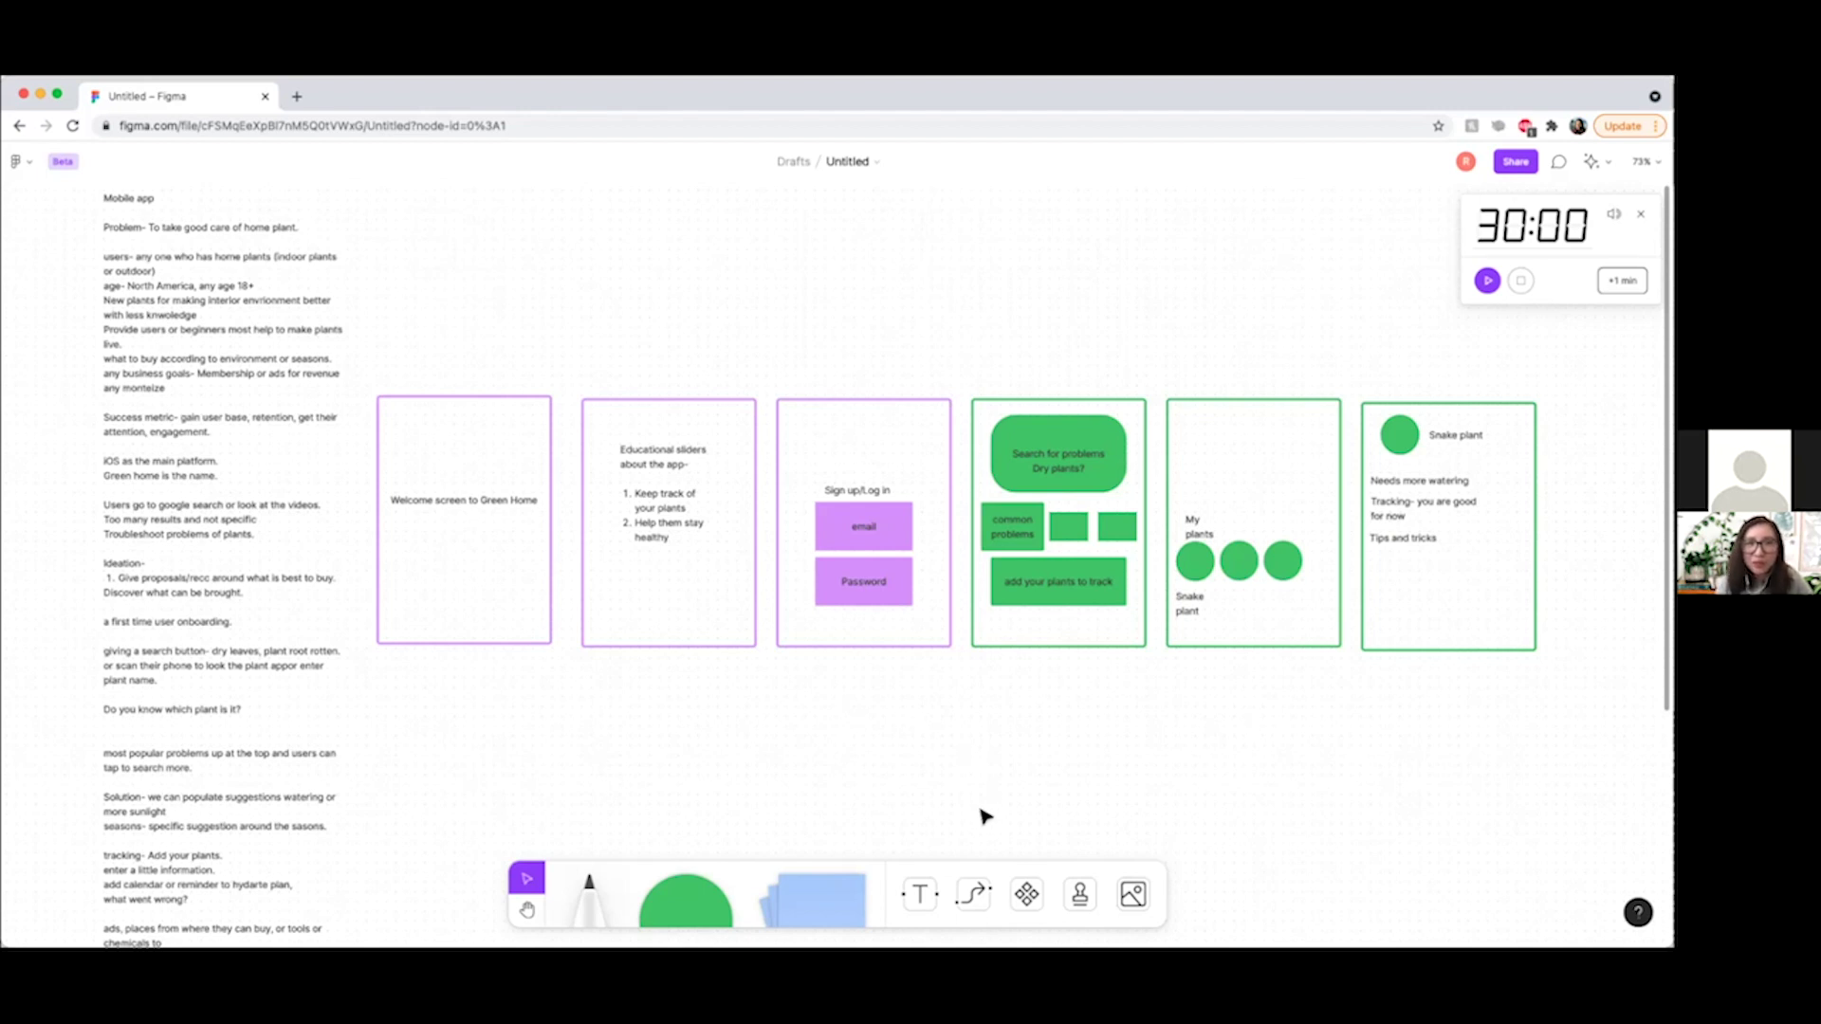
scroll(966, 814, "down", 1)
scroll(965, 814, "down", 3)
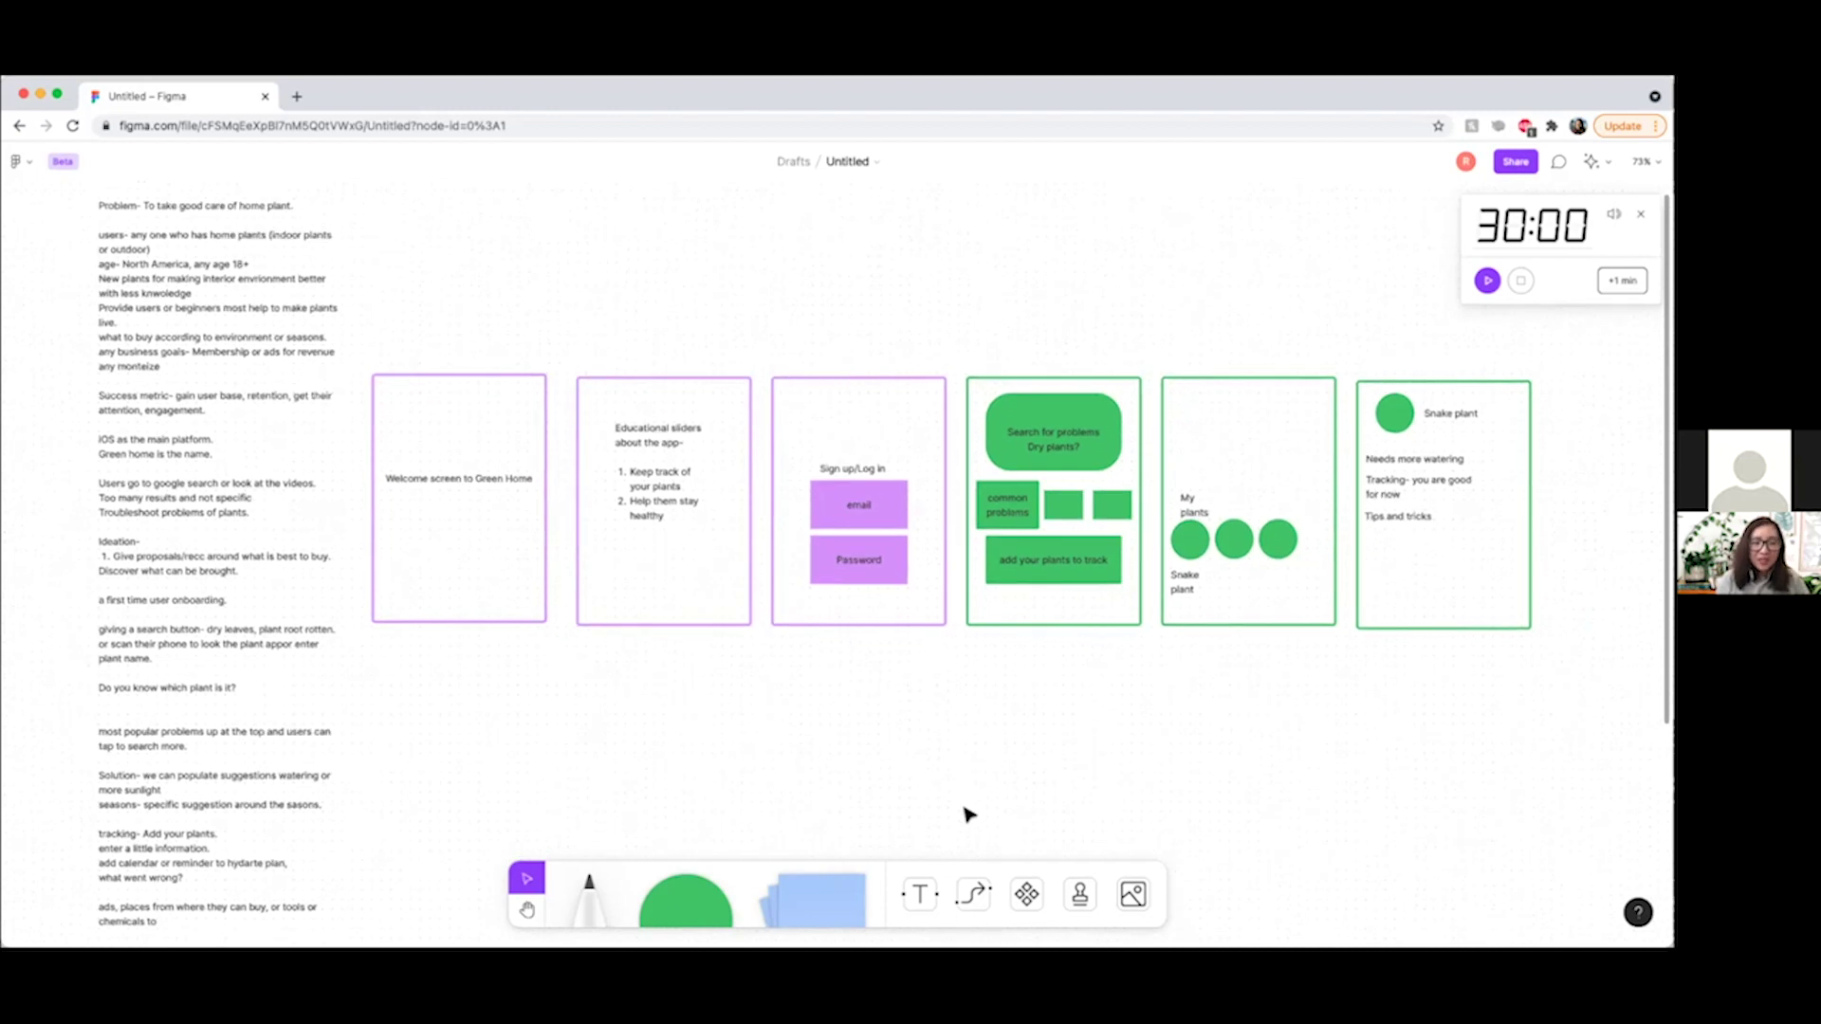